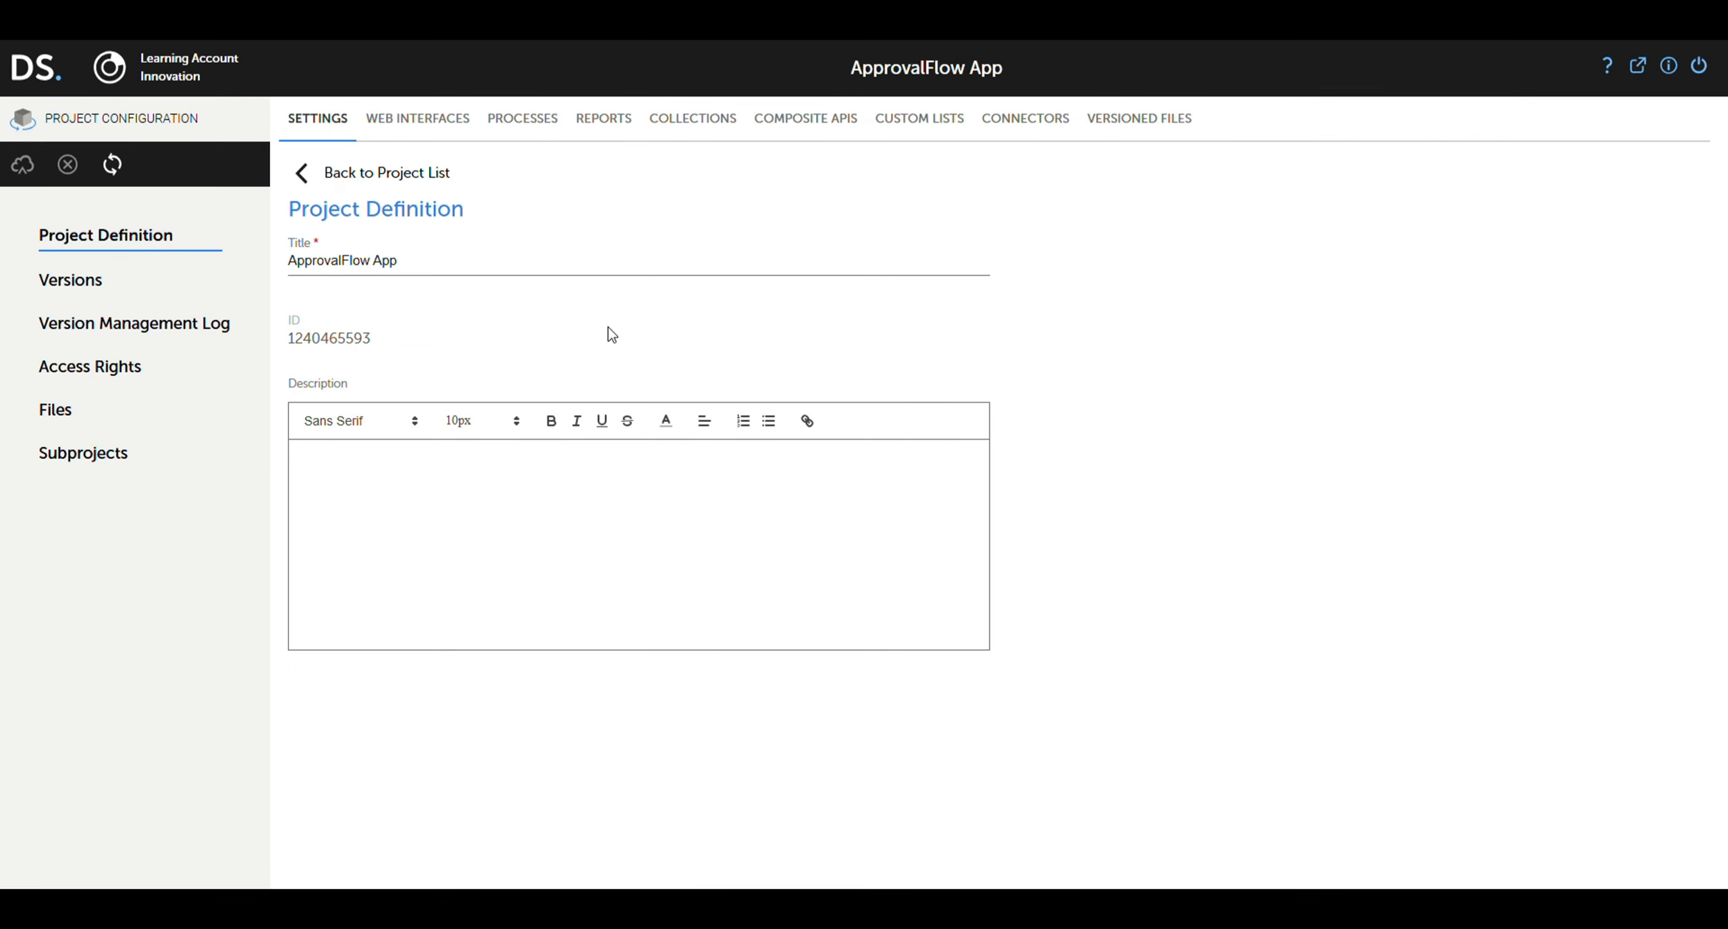
Step: Create a process named 'Main Process' with the ApprovalFlow organization's Employee role
click(540, 130)
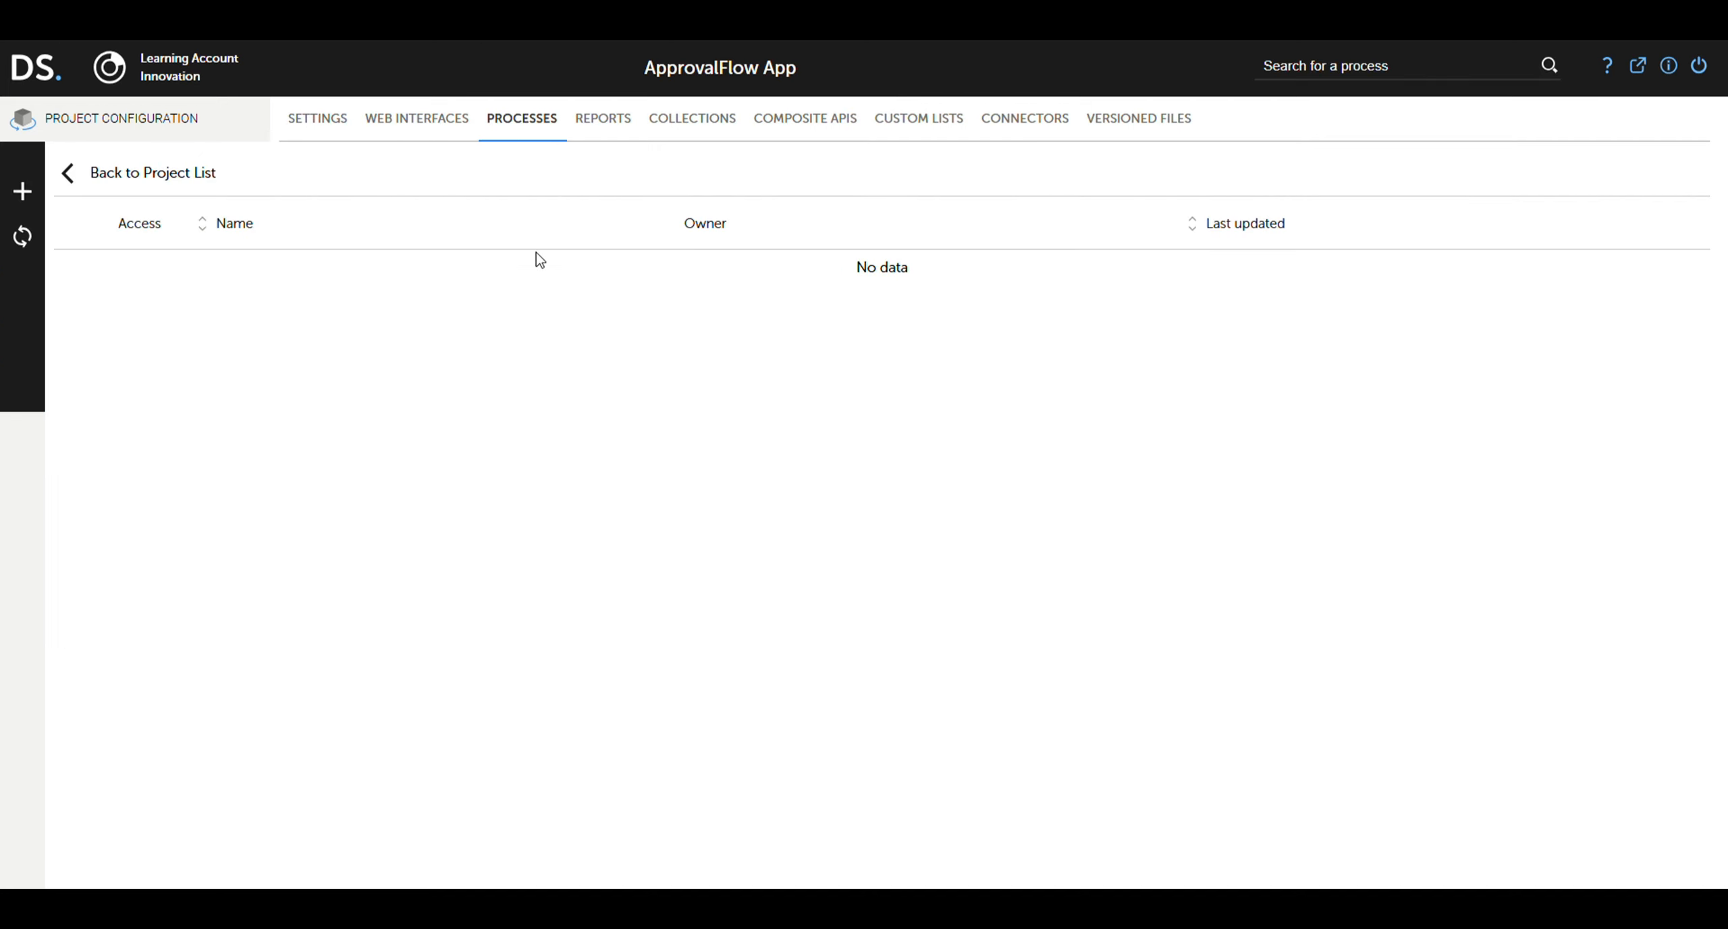
click(23, 191)
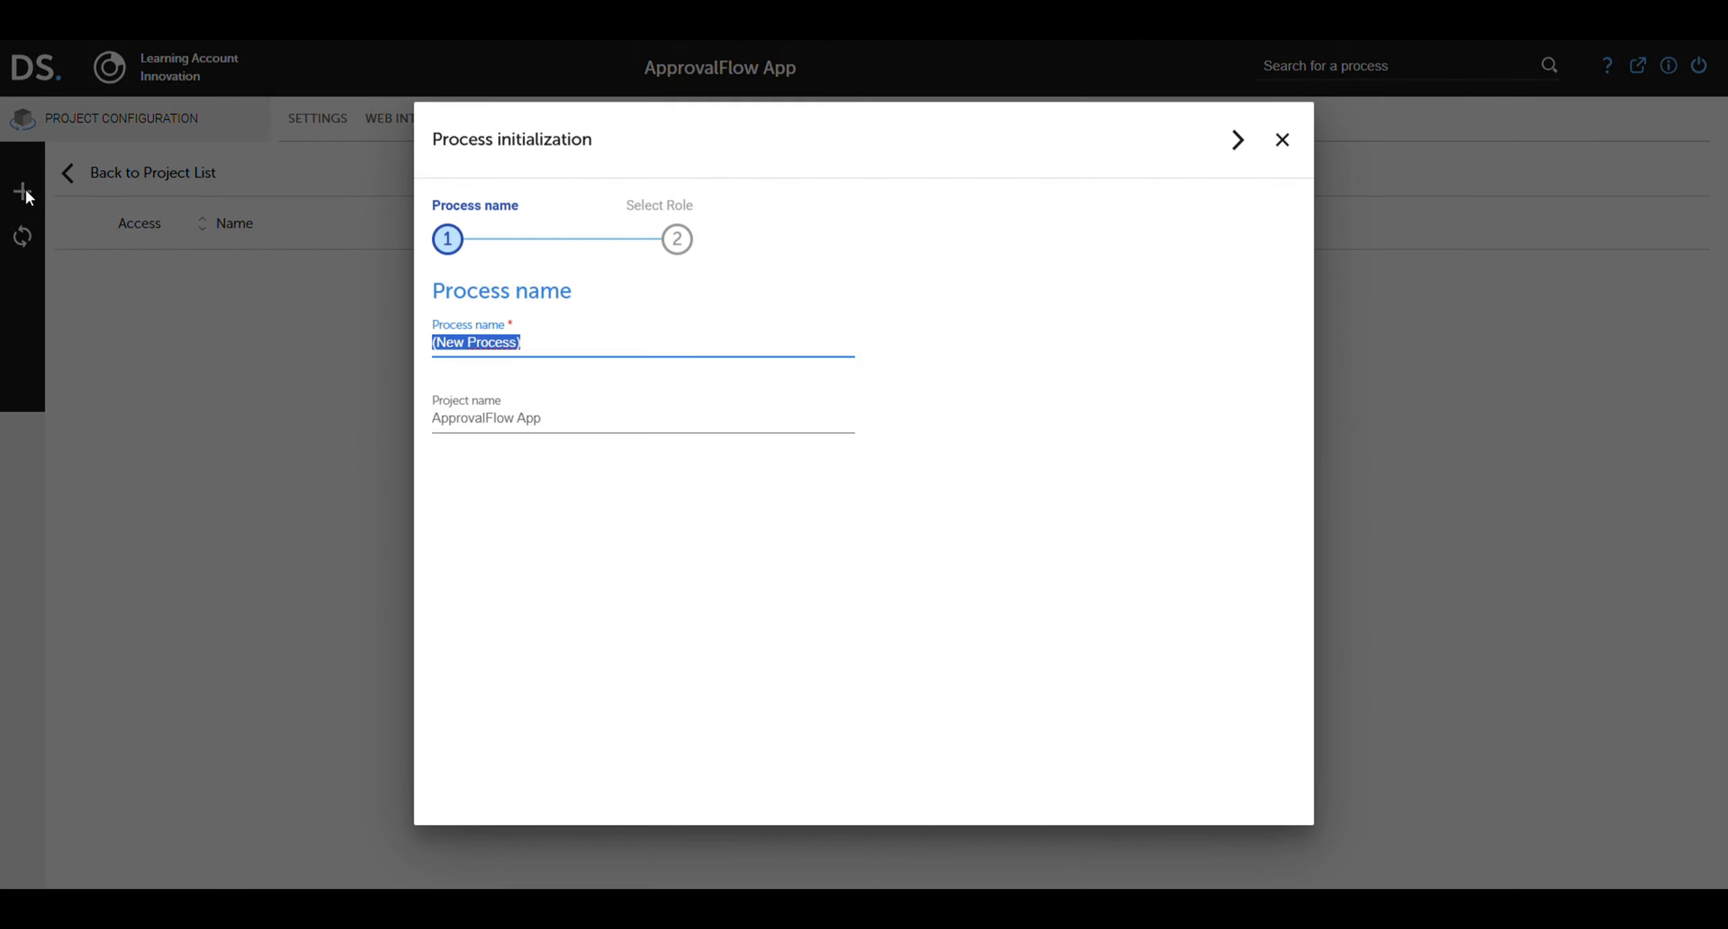
text(Main)
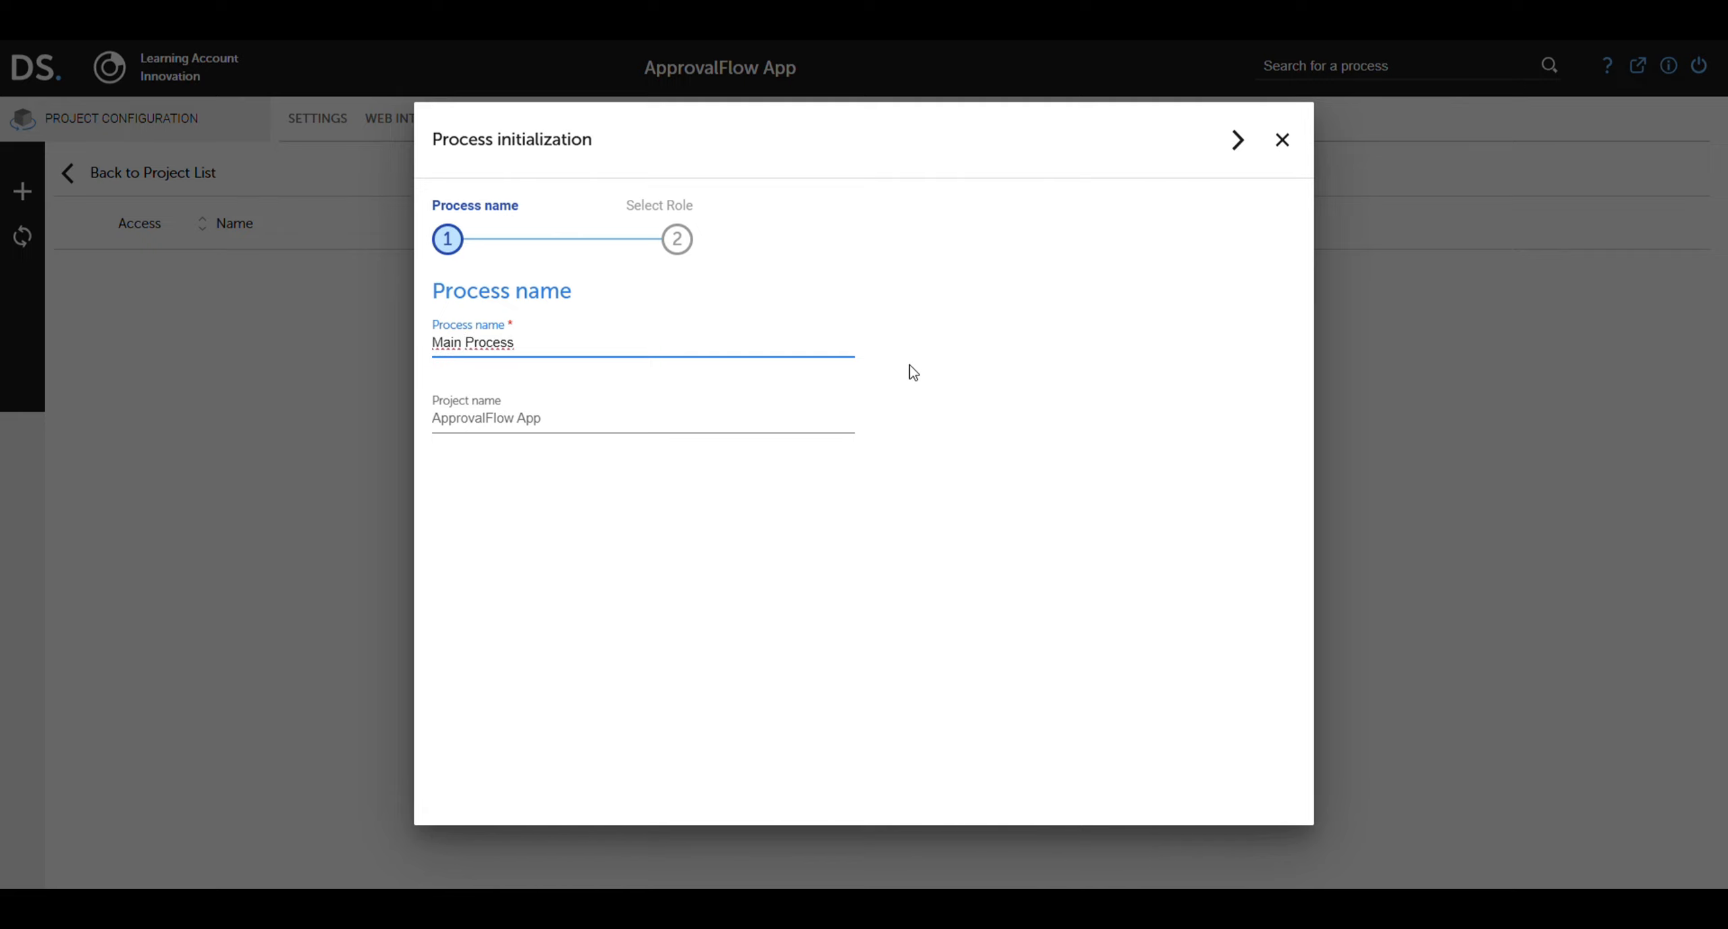
click(1239, 154)
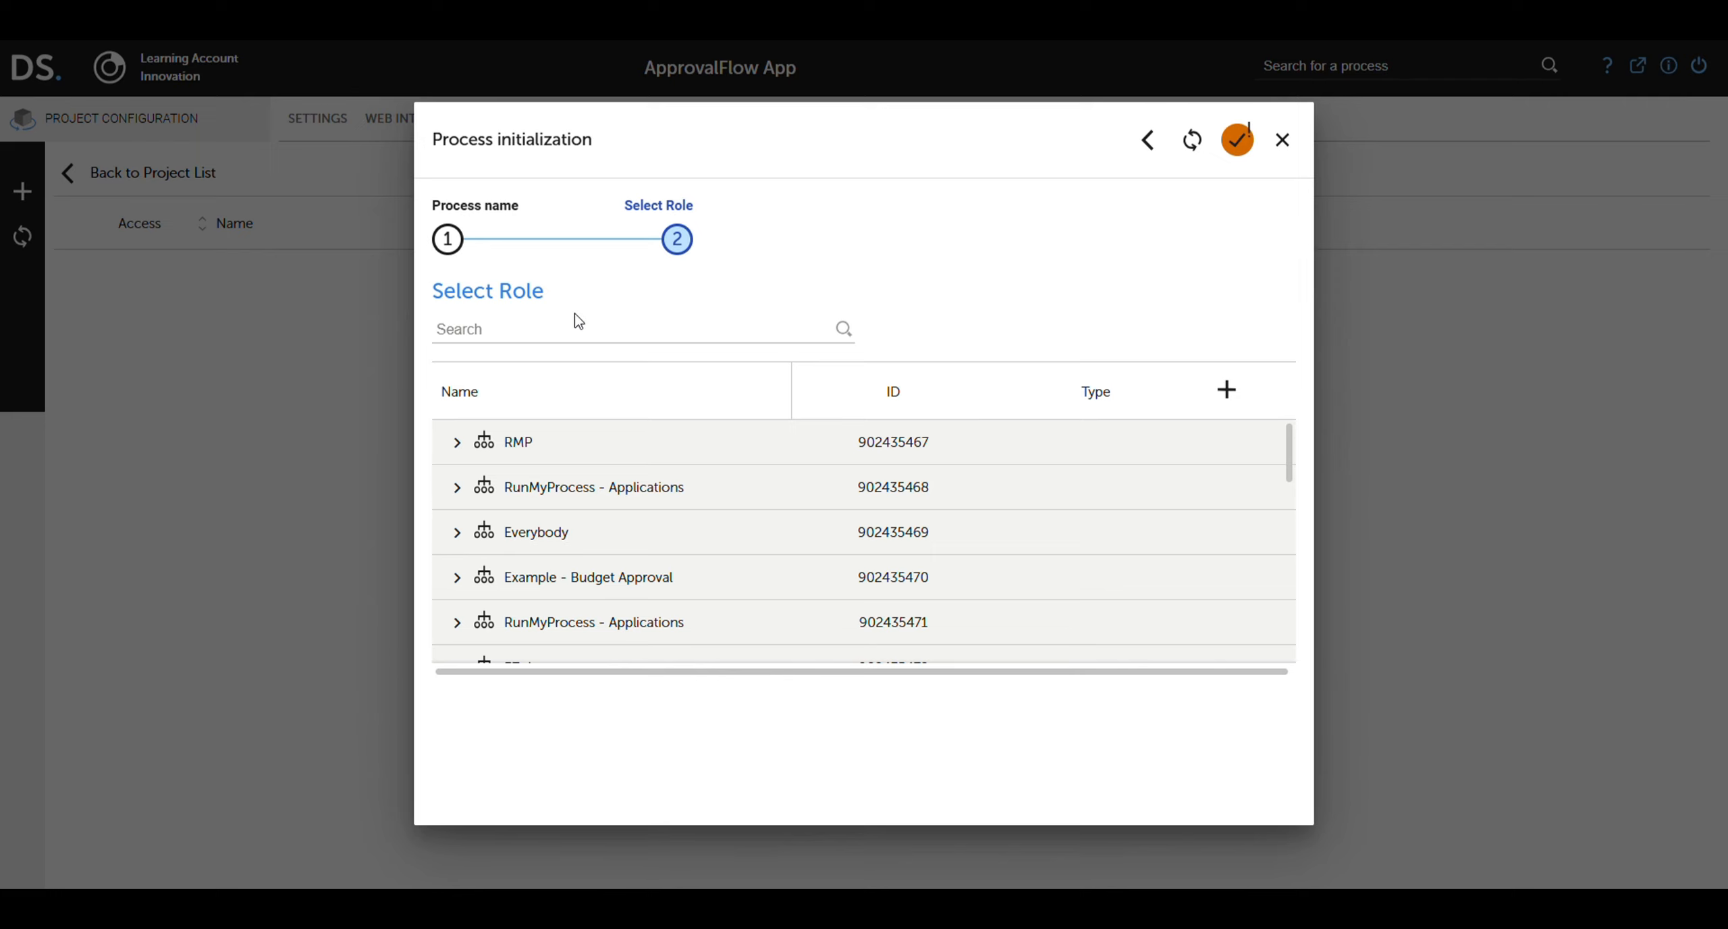
click(567, 330)
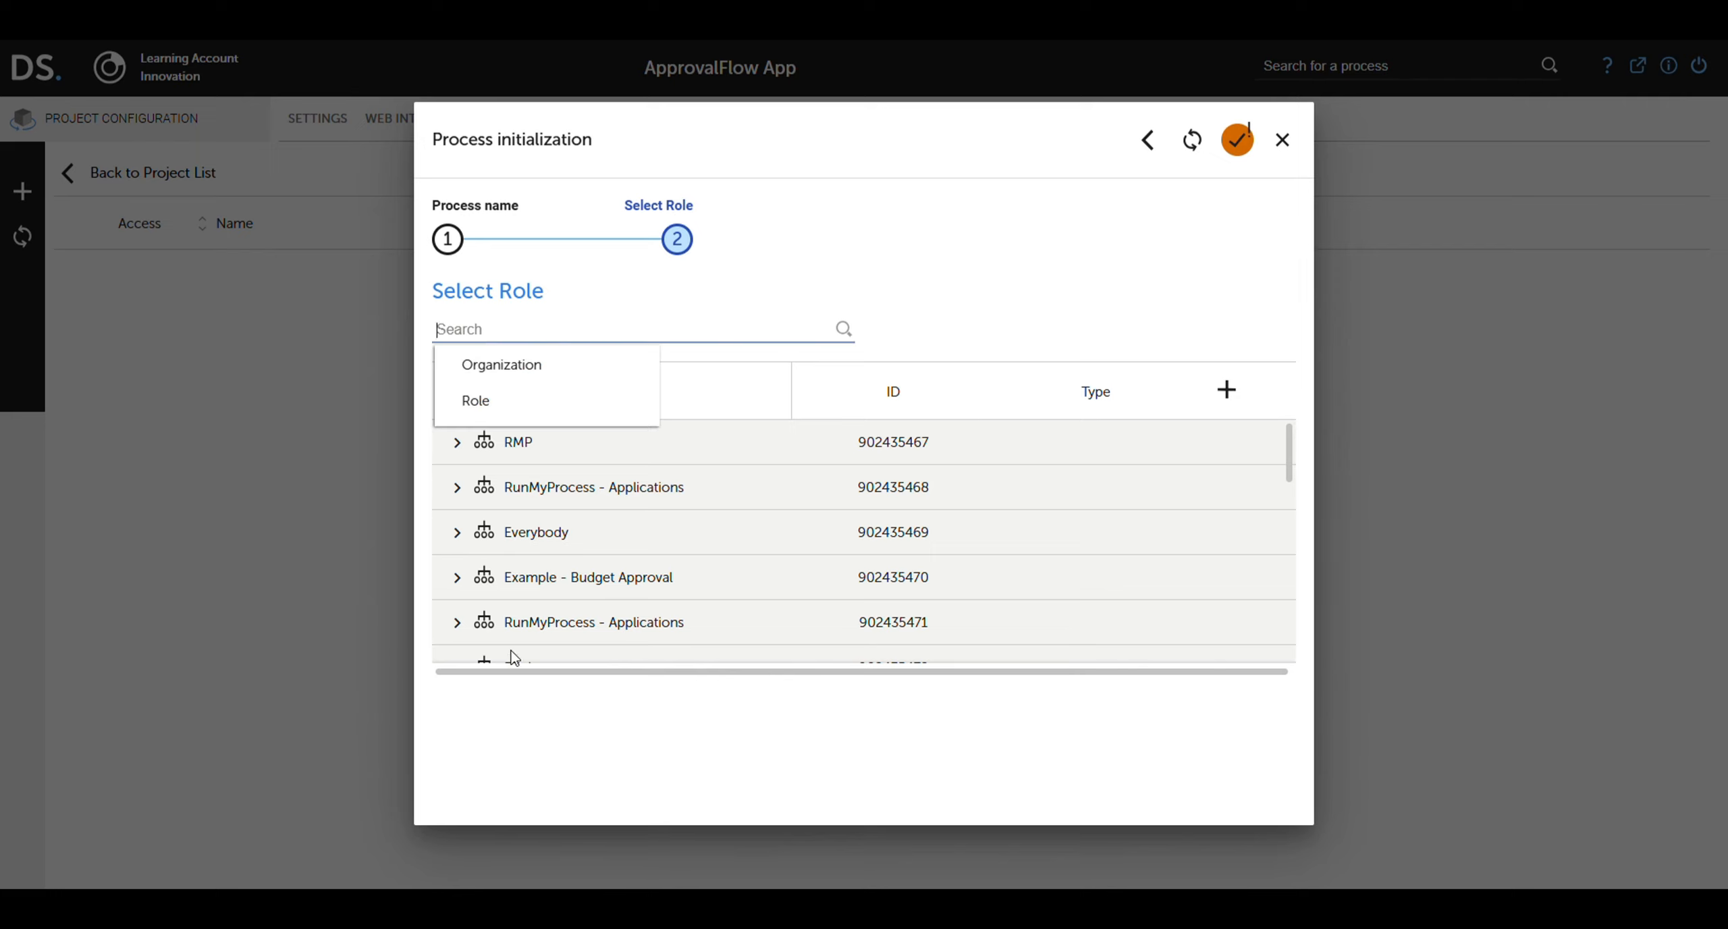
text(ApprovalFlow)
click(845, 330)
click(459, 451)
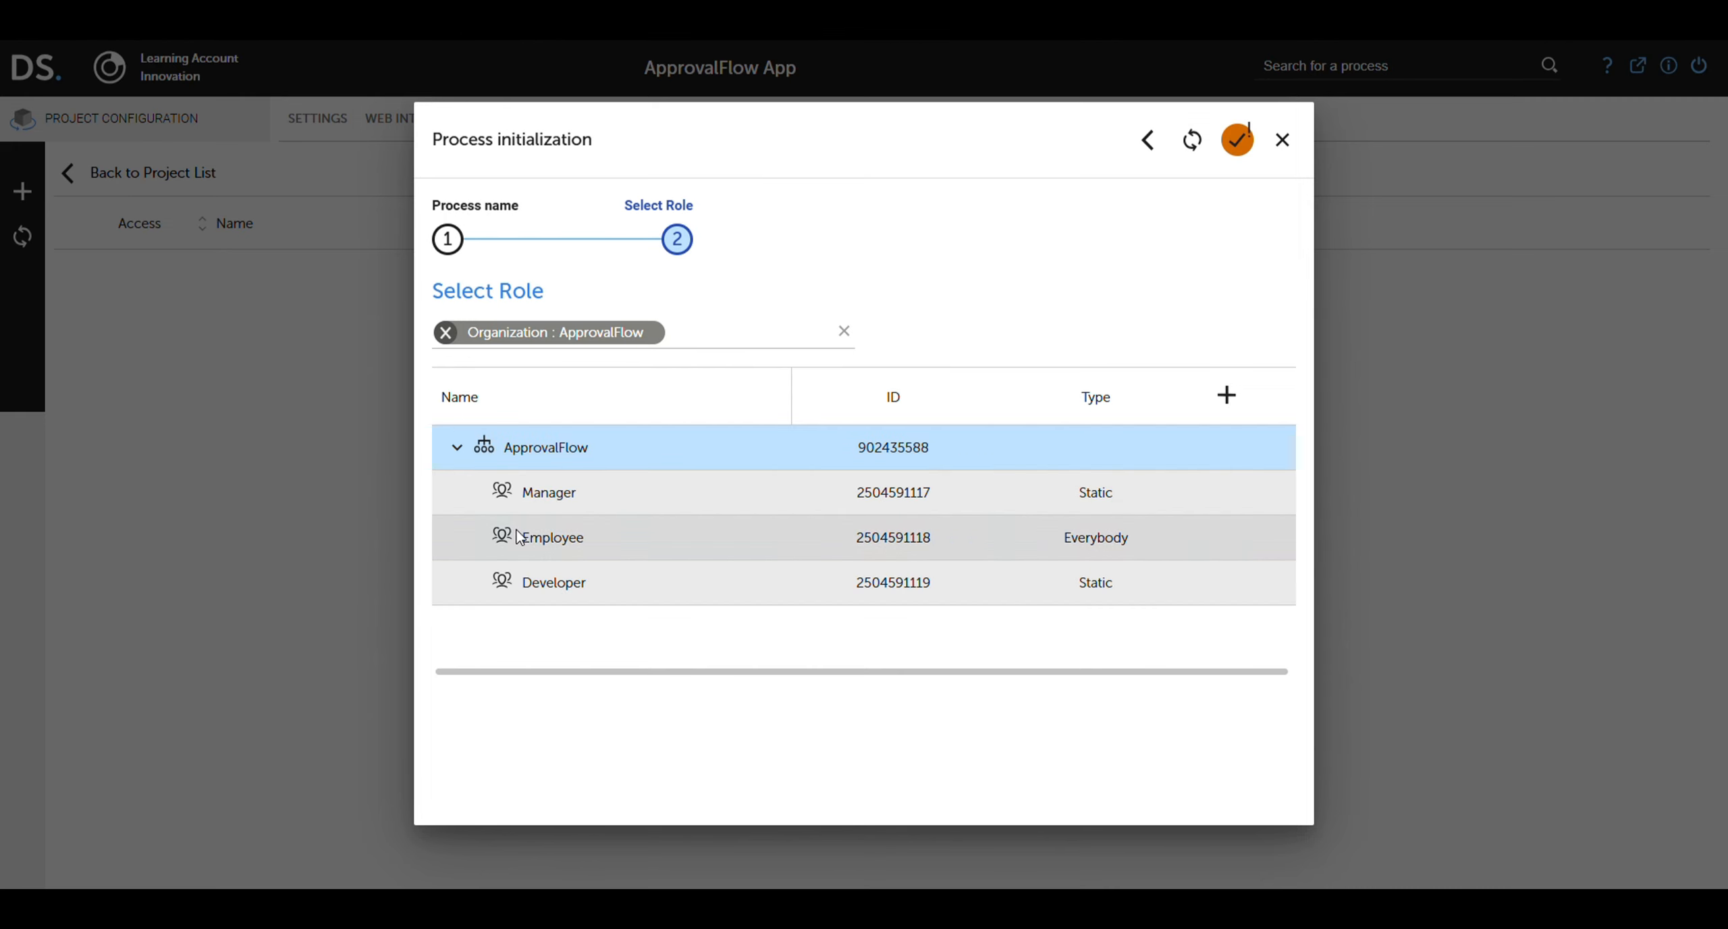
click(548, 538)
click(1238, 151)
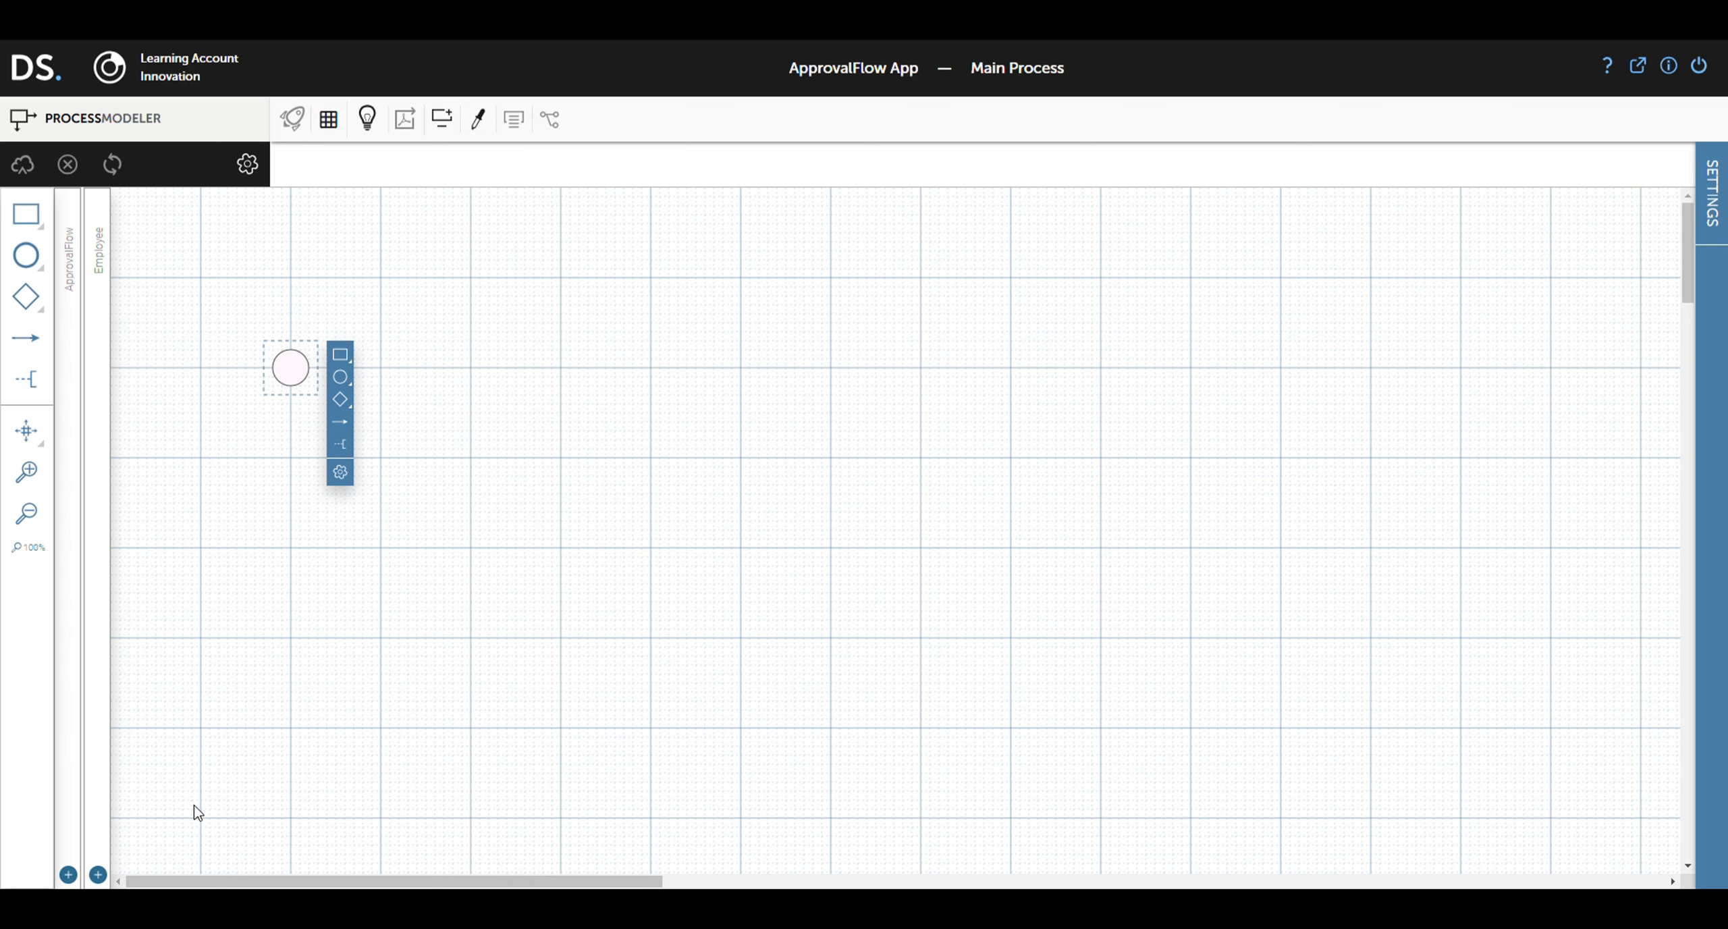
Step: Add a Manager lane and place a new task on the Employee/Manager lane boundary
click(98, 874)
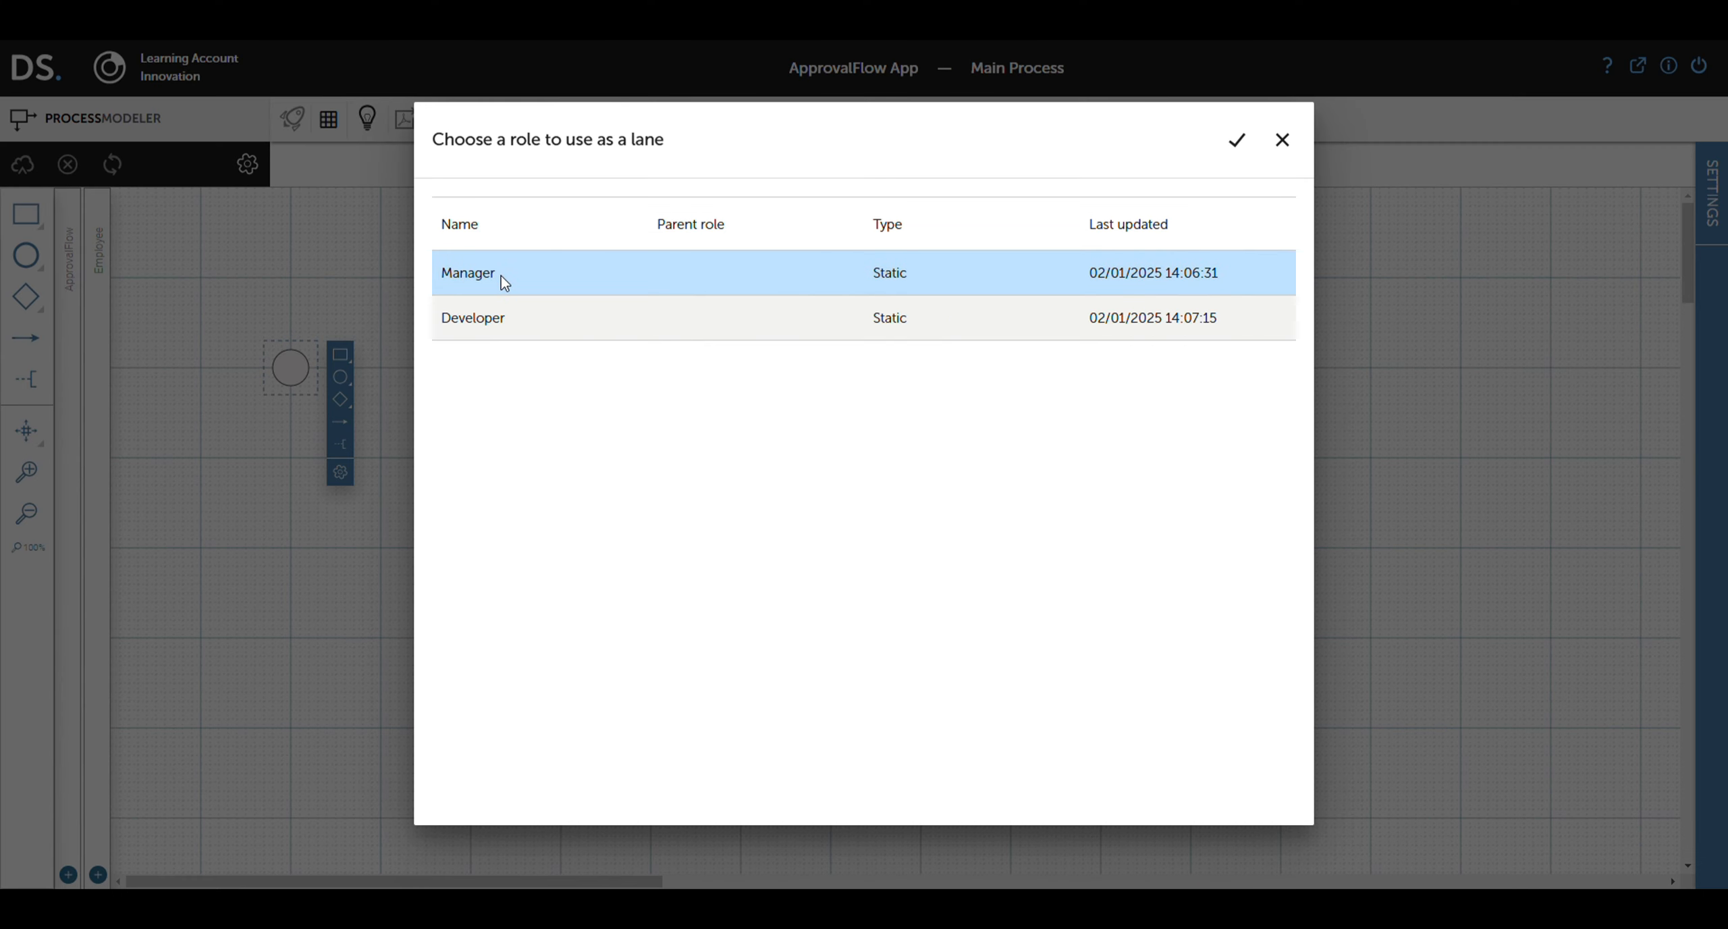
click(1238, 143)
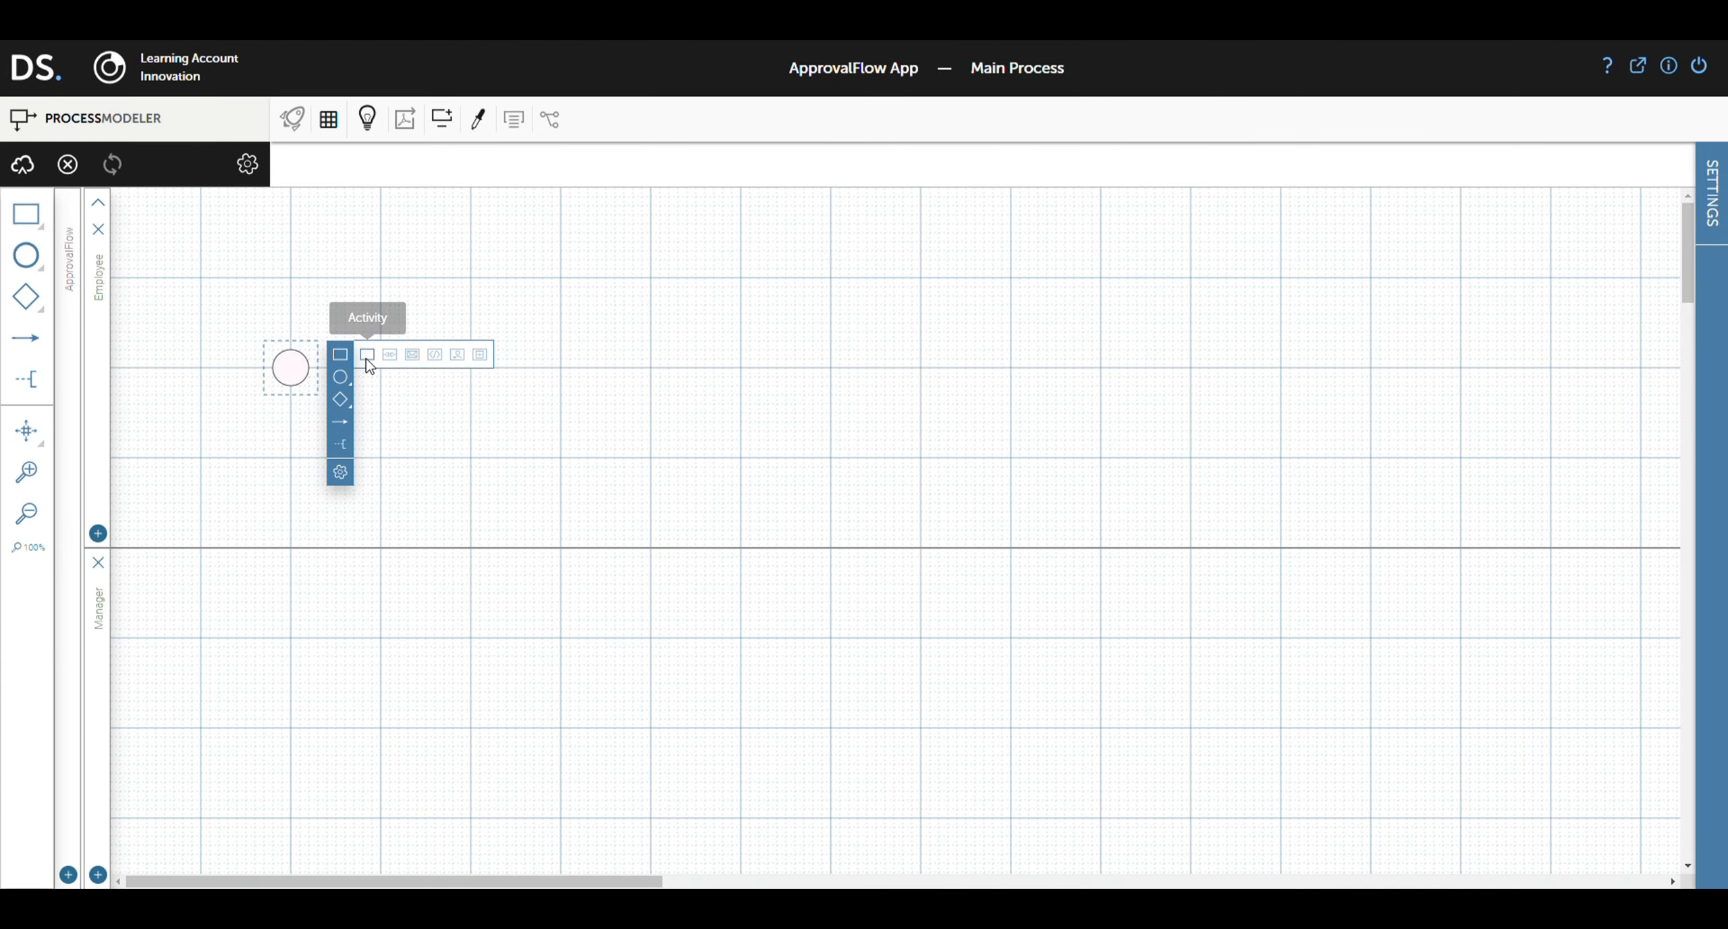
click(368, 359)
drag(366, 360, 343, 599)
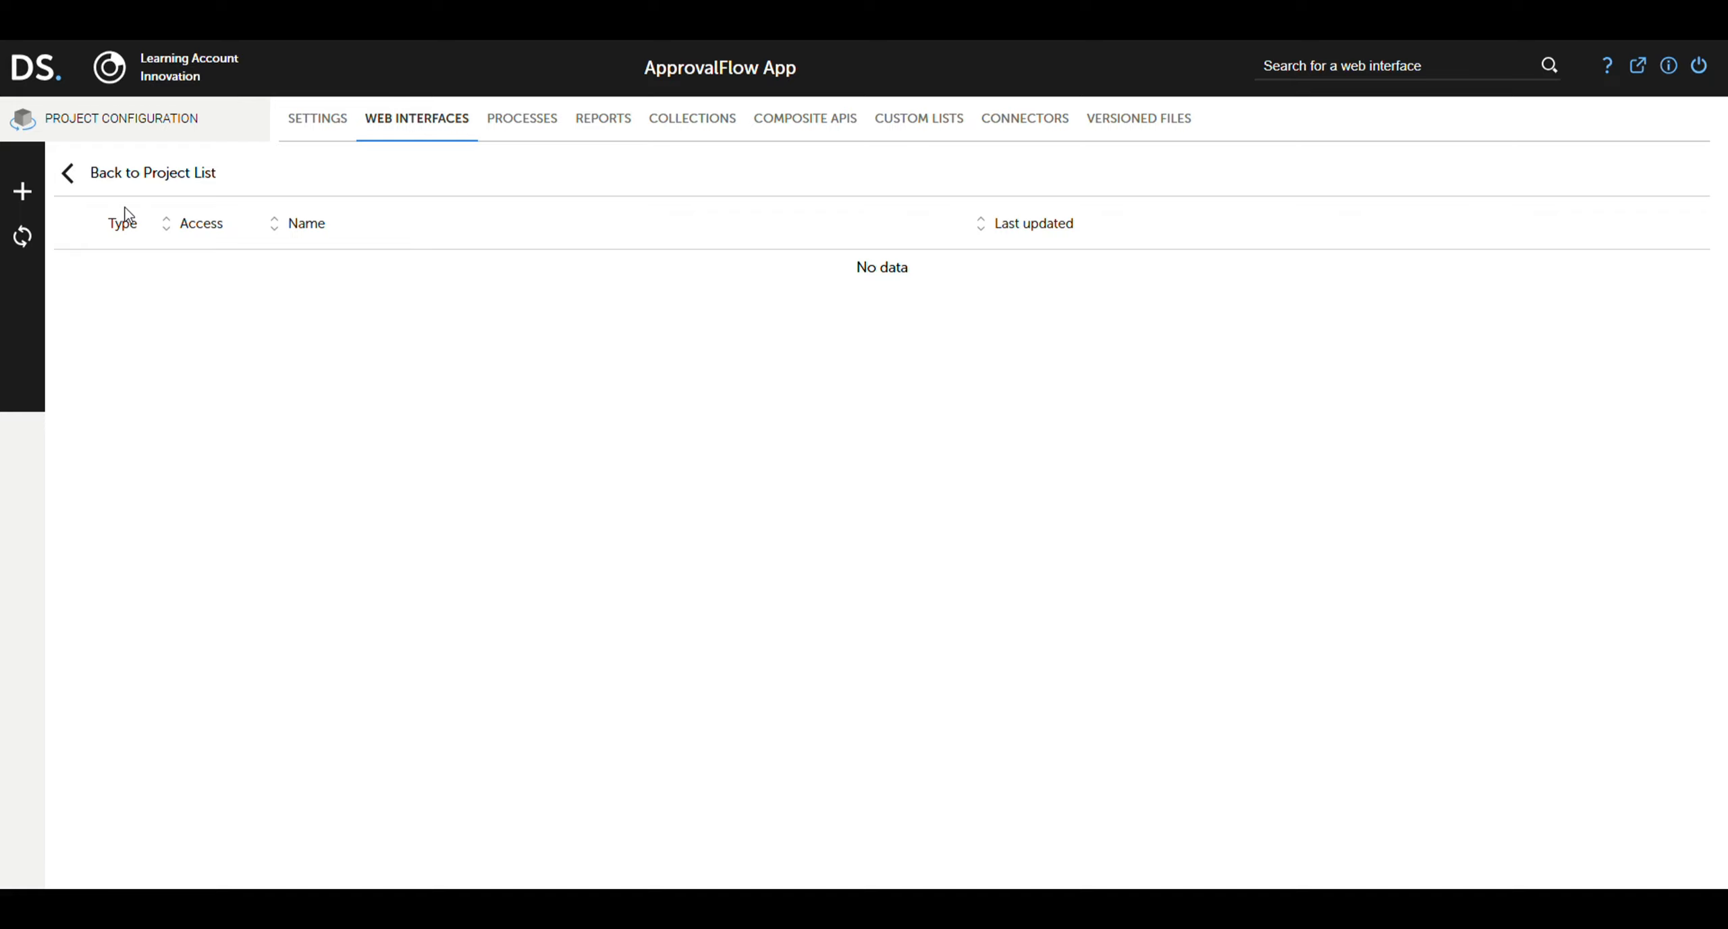
Step: Create a web interface named 'Main Web Interface' in the ApprovalFlow App project
click(31, 190)
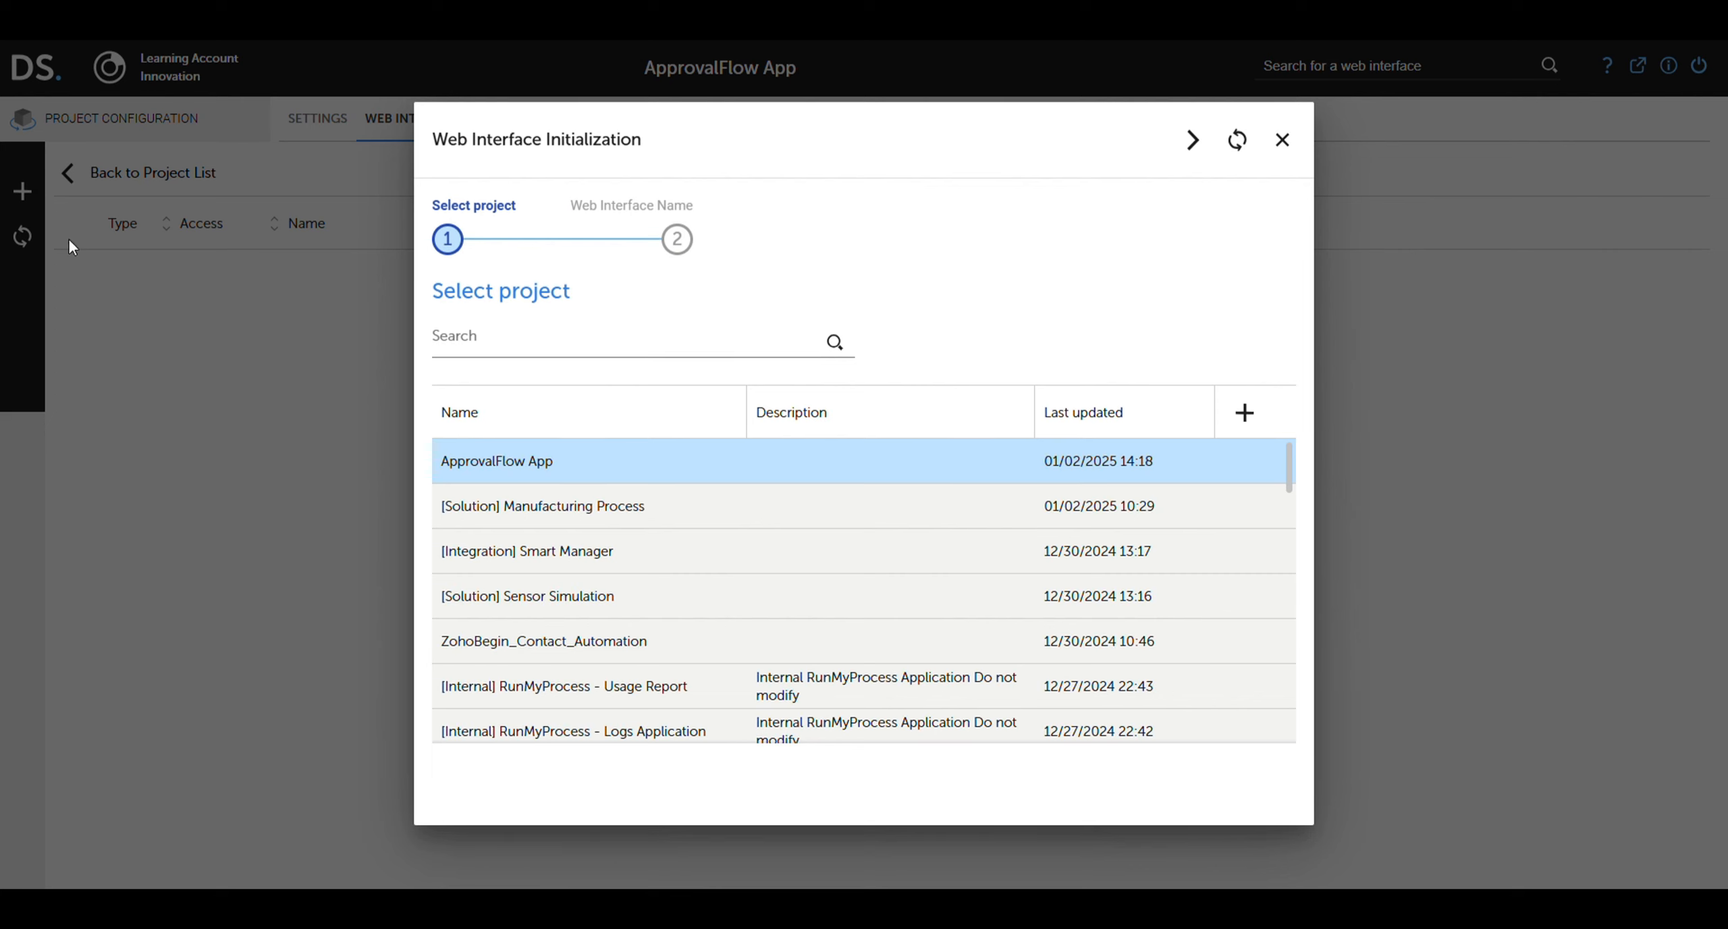
click(1197, 141)
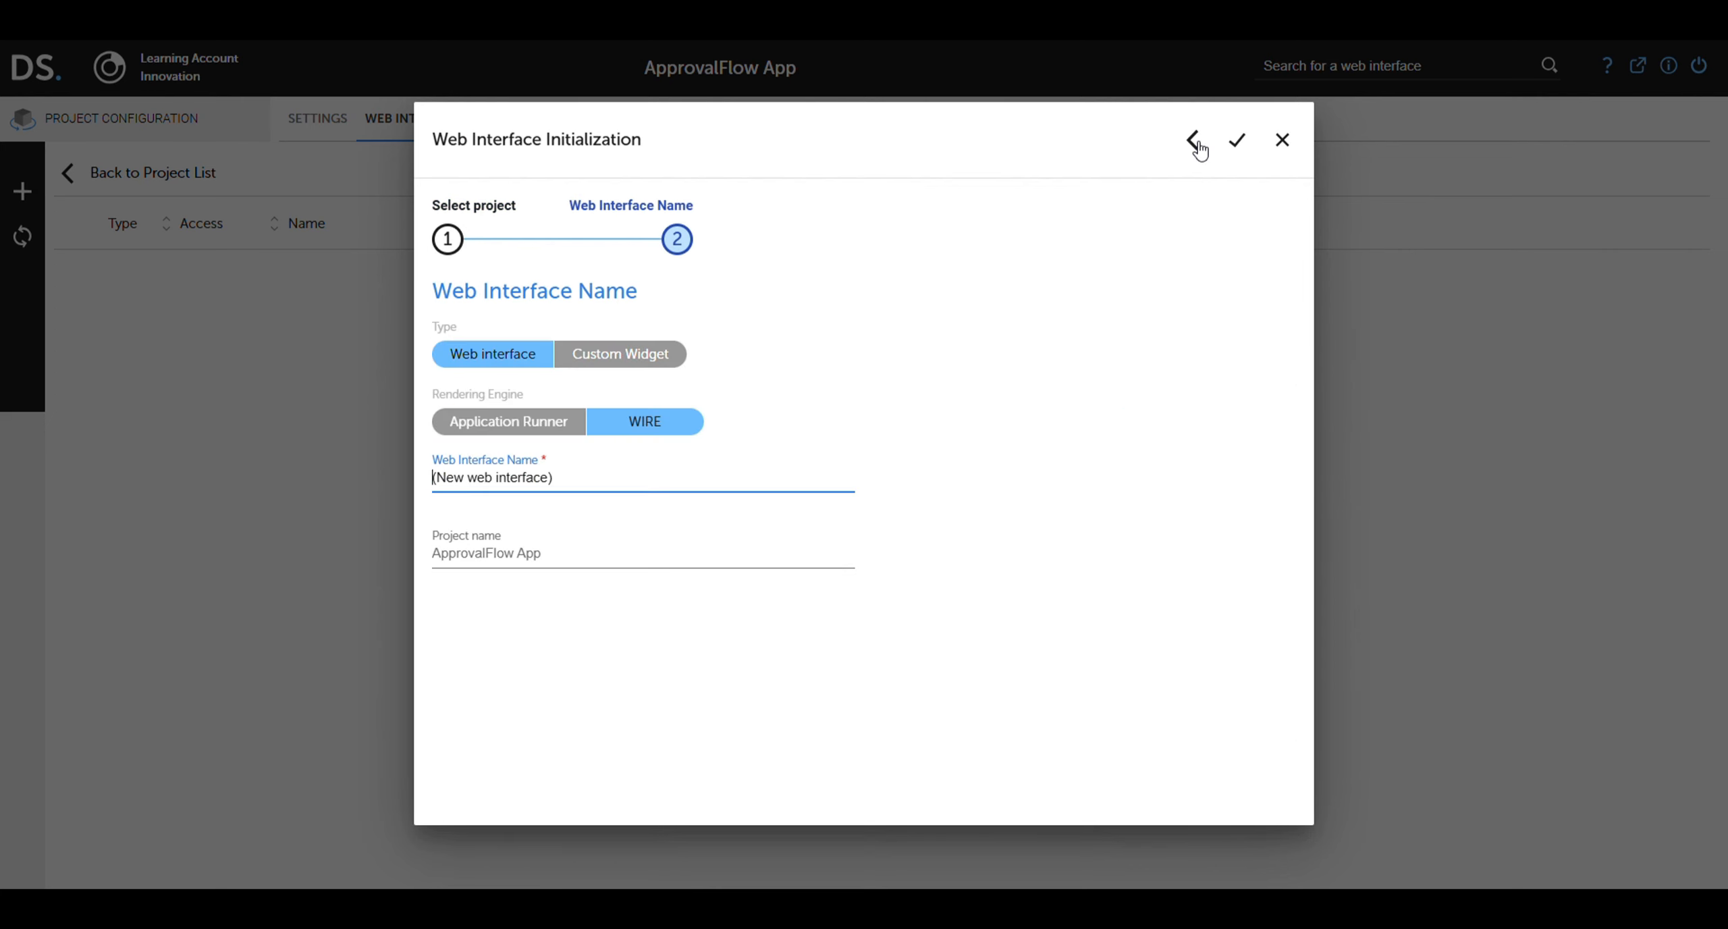
text(Main )
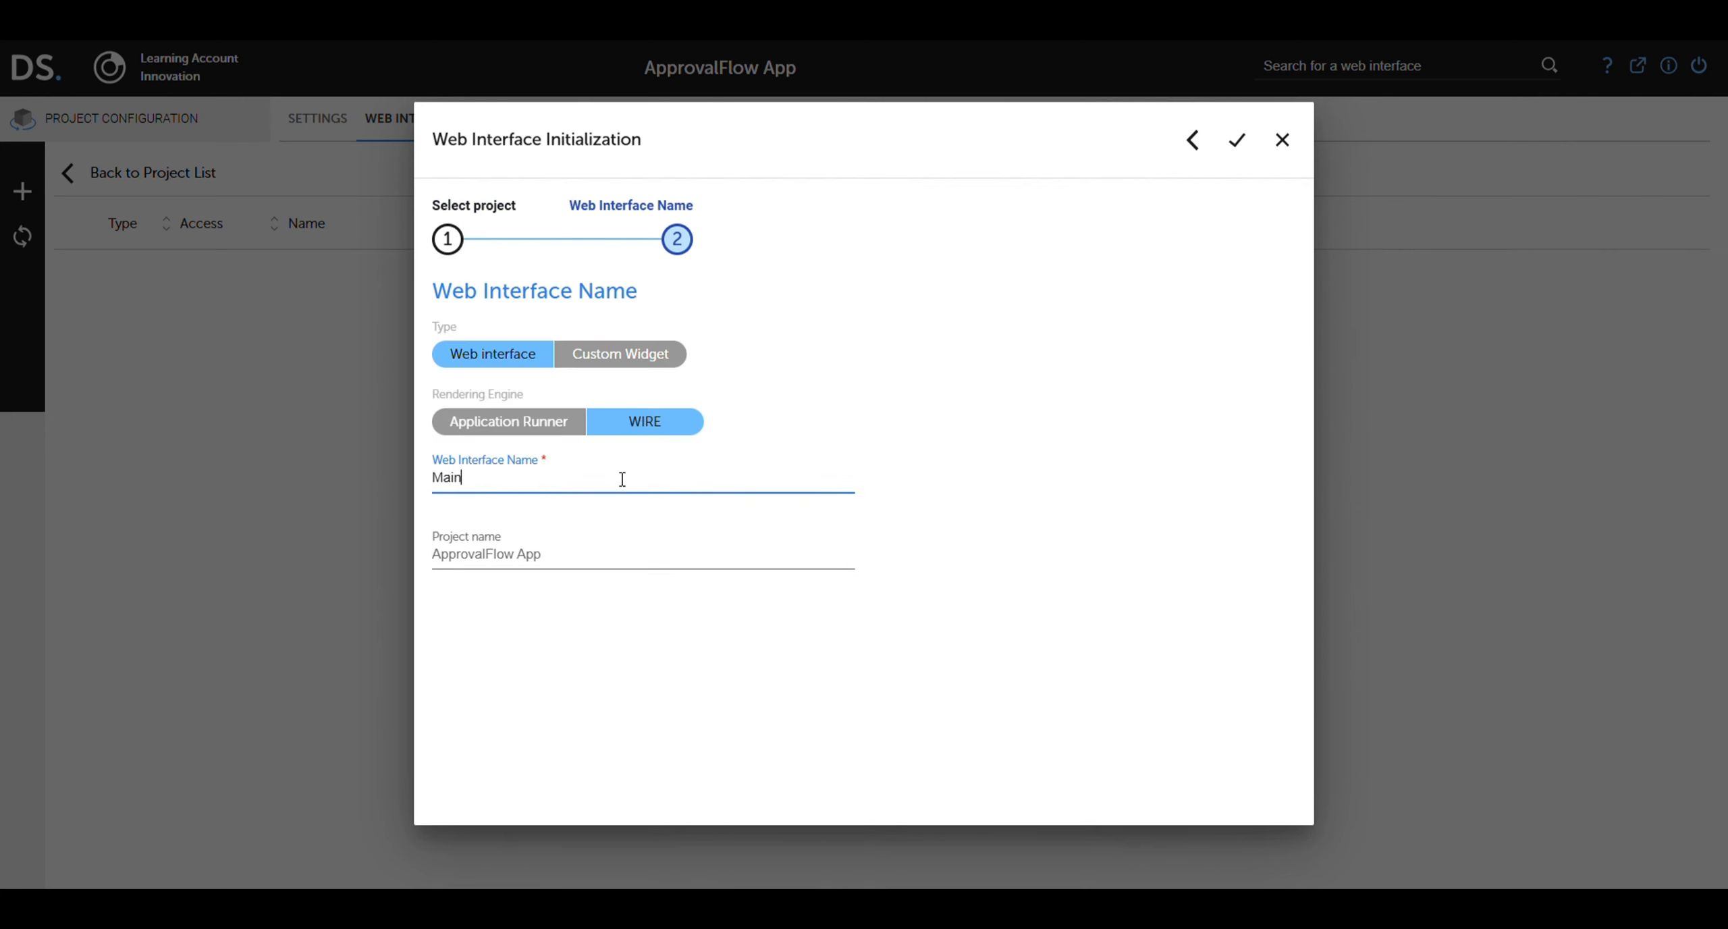
text(Web Interface)
click(1233, 140)
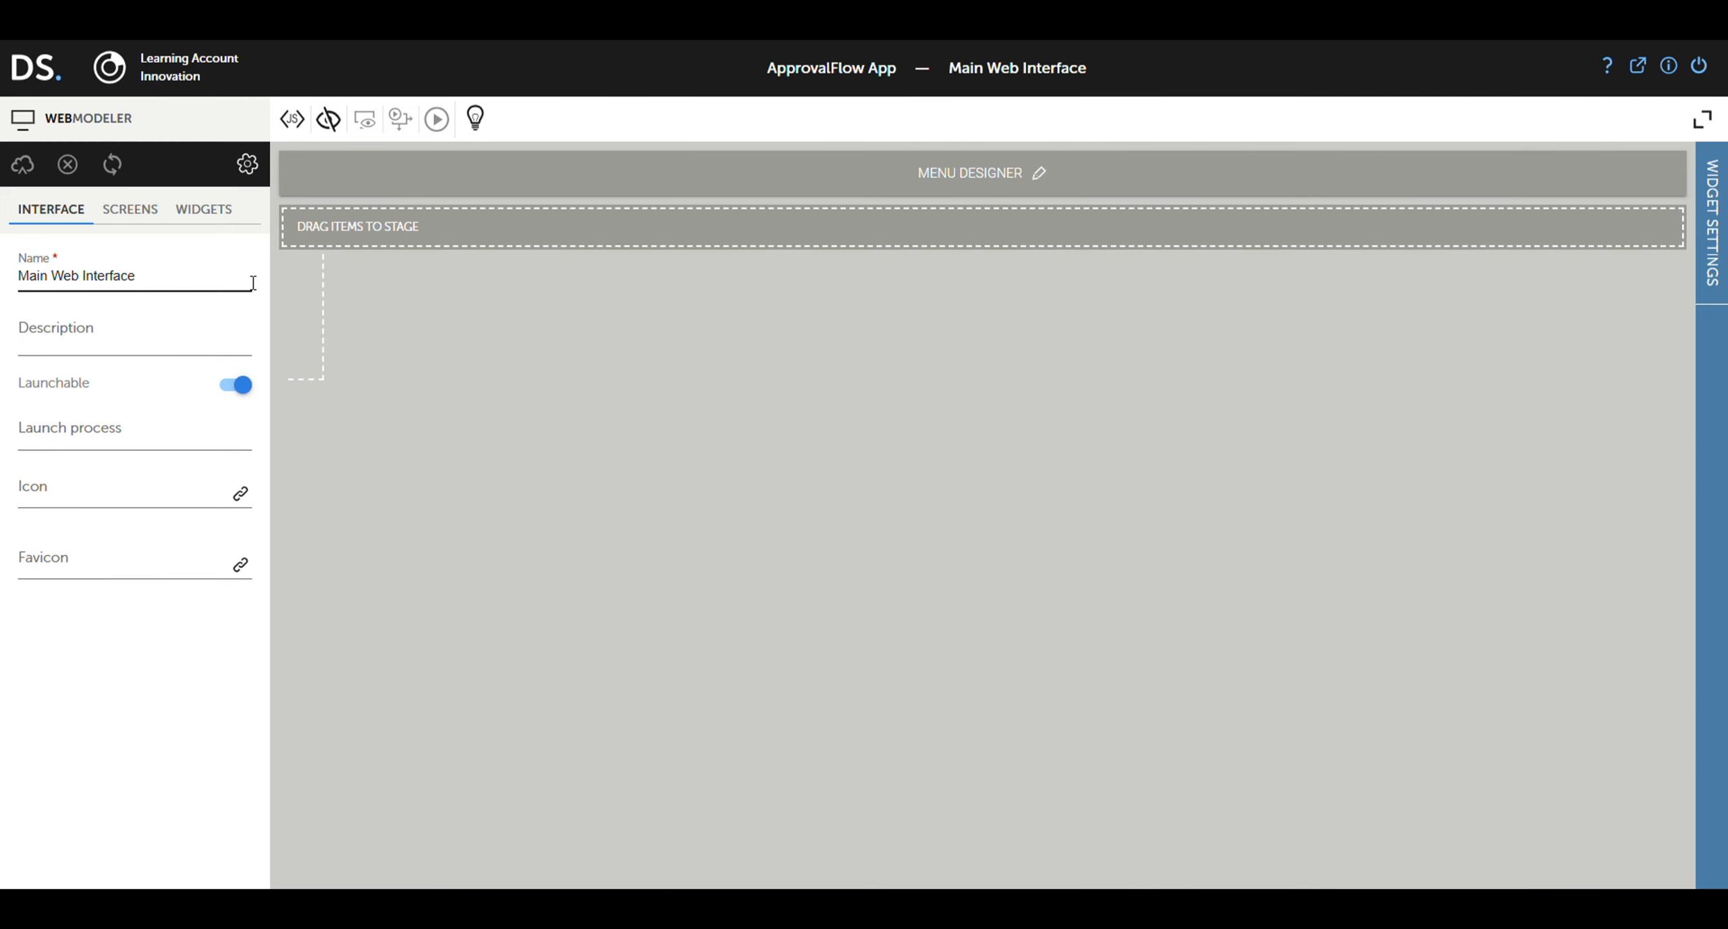
Step: Add a collapsible section to the form titled 'Request Information'
click(201, 215)
click(59, 257)
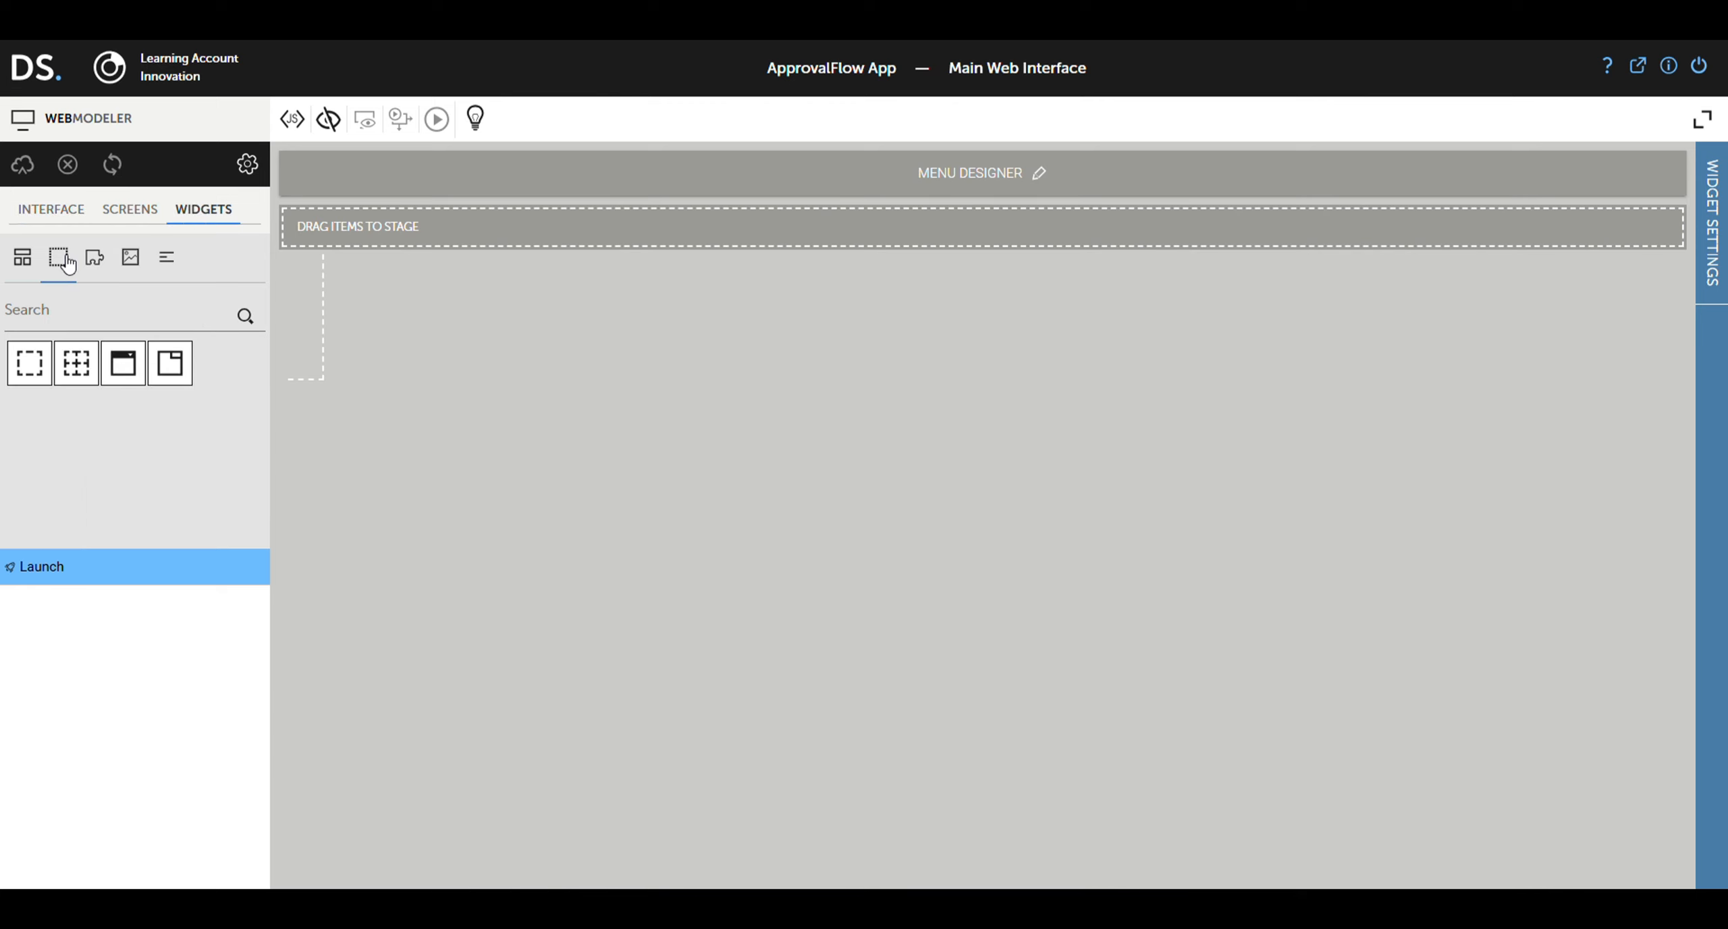
drag(134, 372, 419, 264)
click(448, 248)
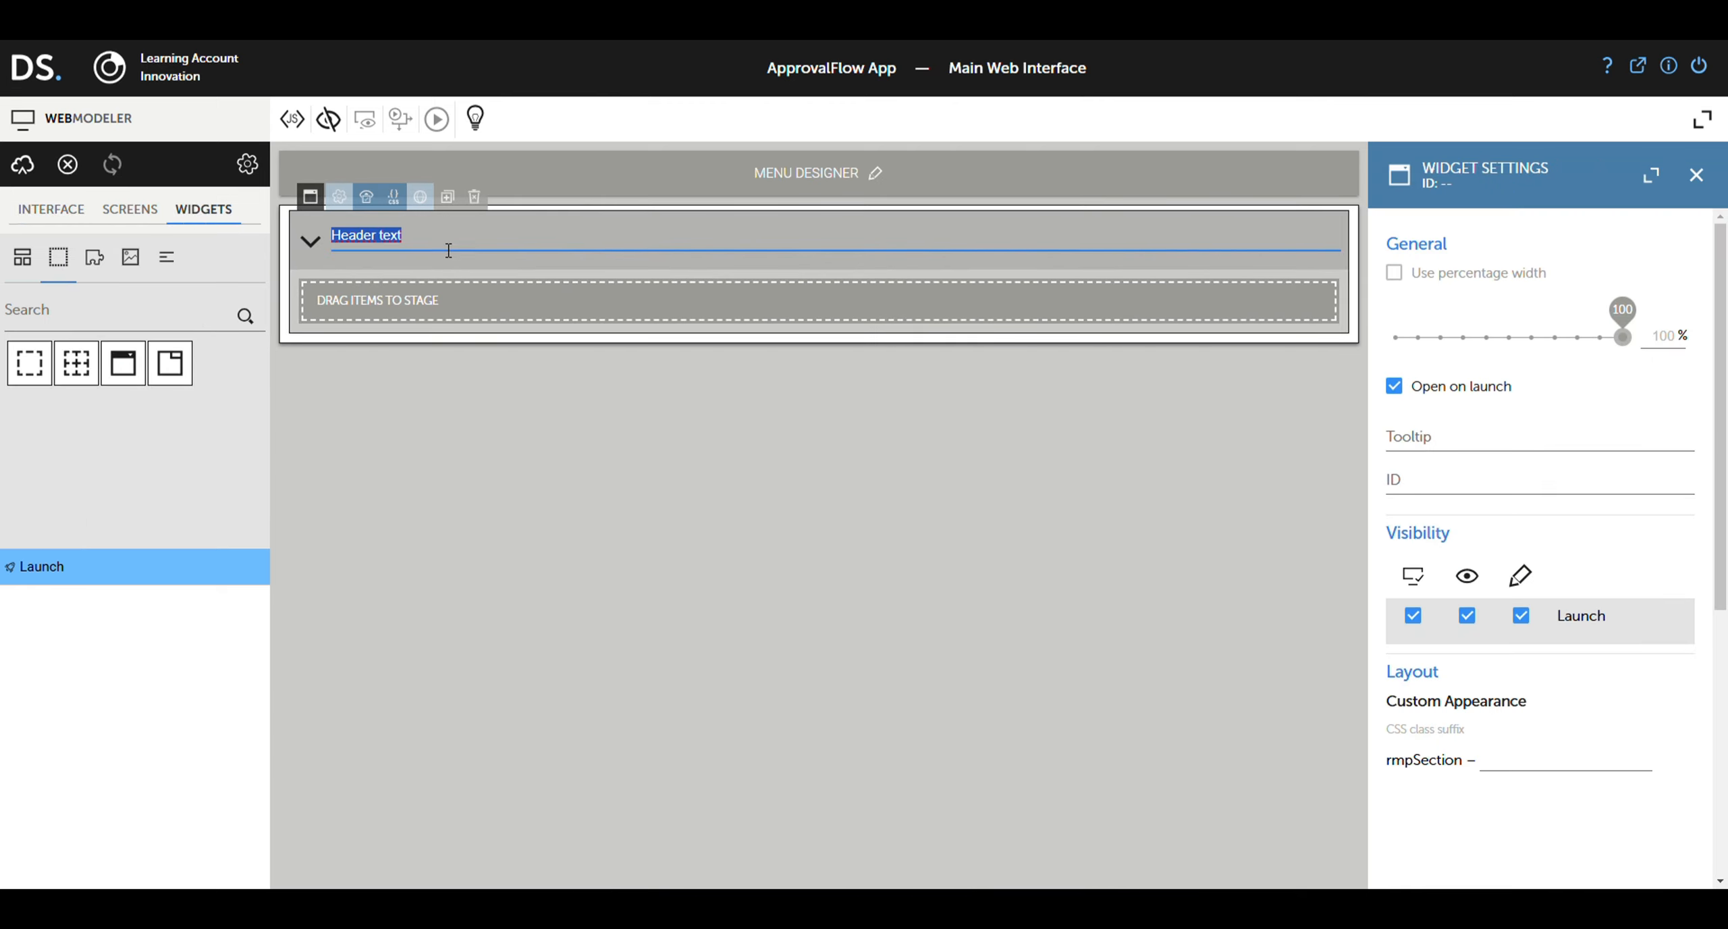
text(Request Information)
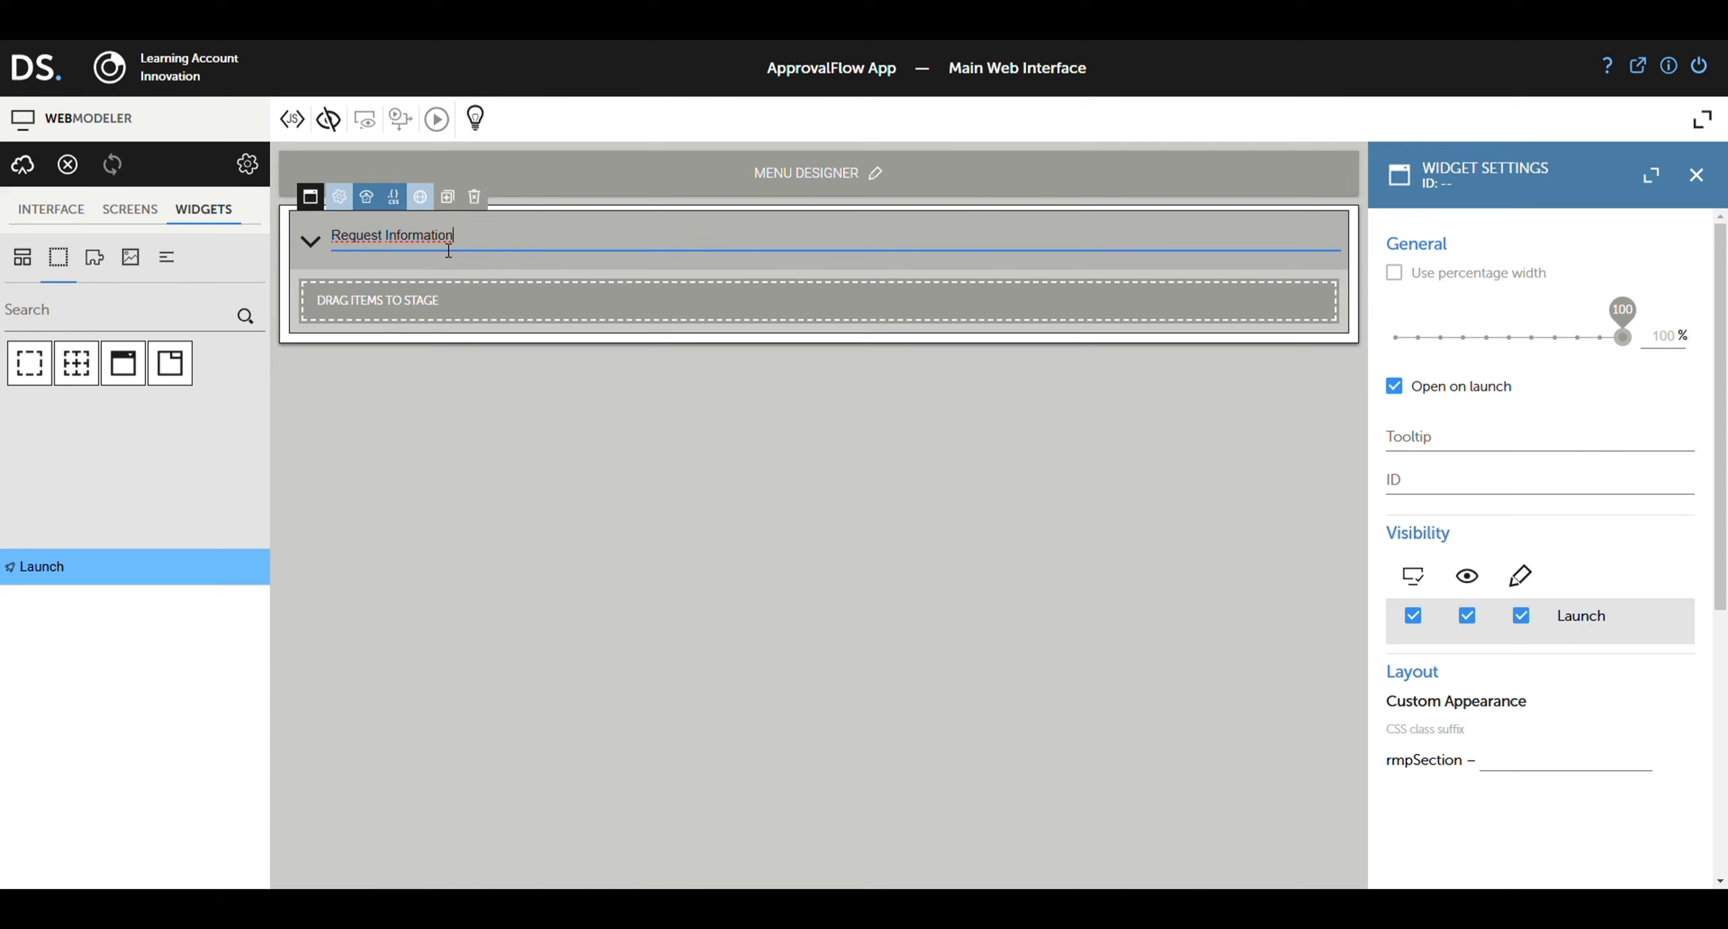
Step: Add Name and Request Details text inputs and an Email input inside the section
click(24, 258)
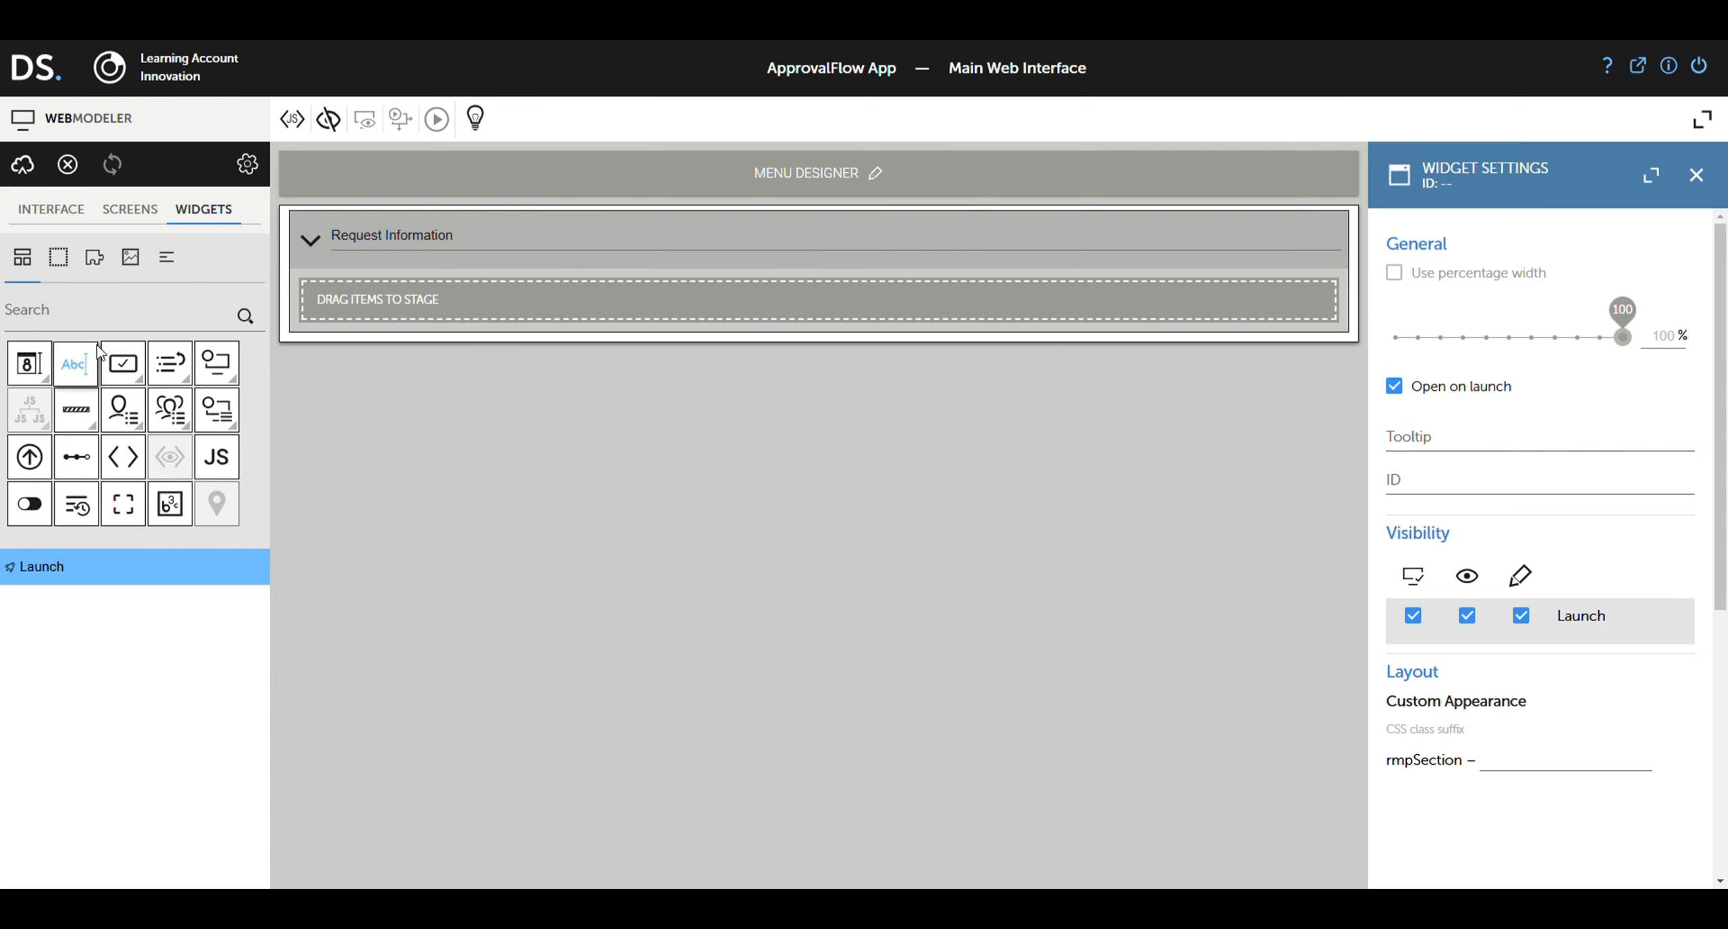
drag(75, 364, 397, 308)
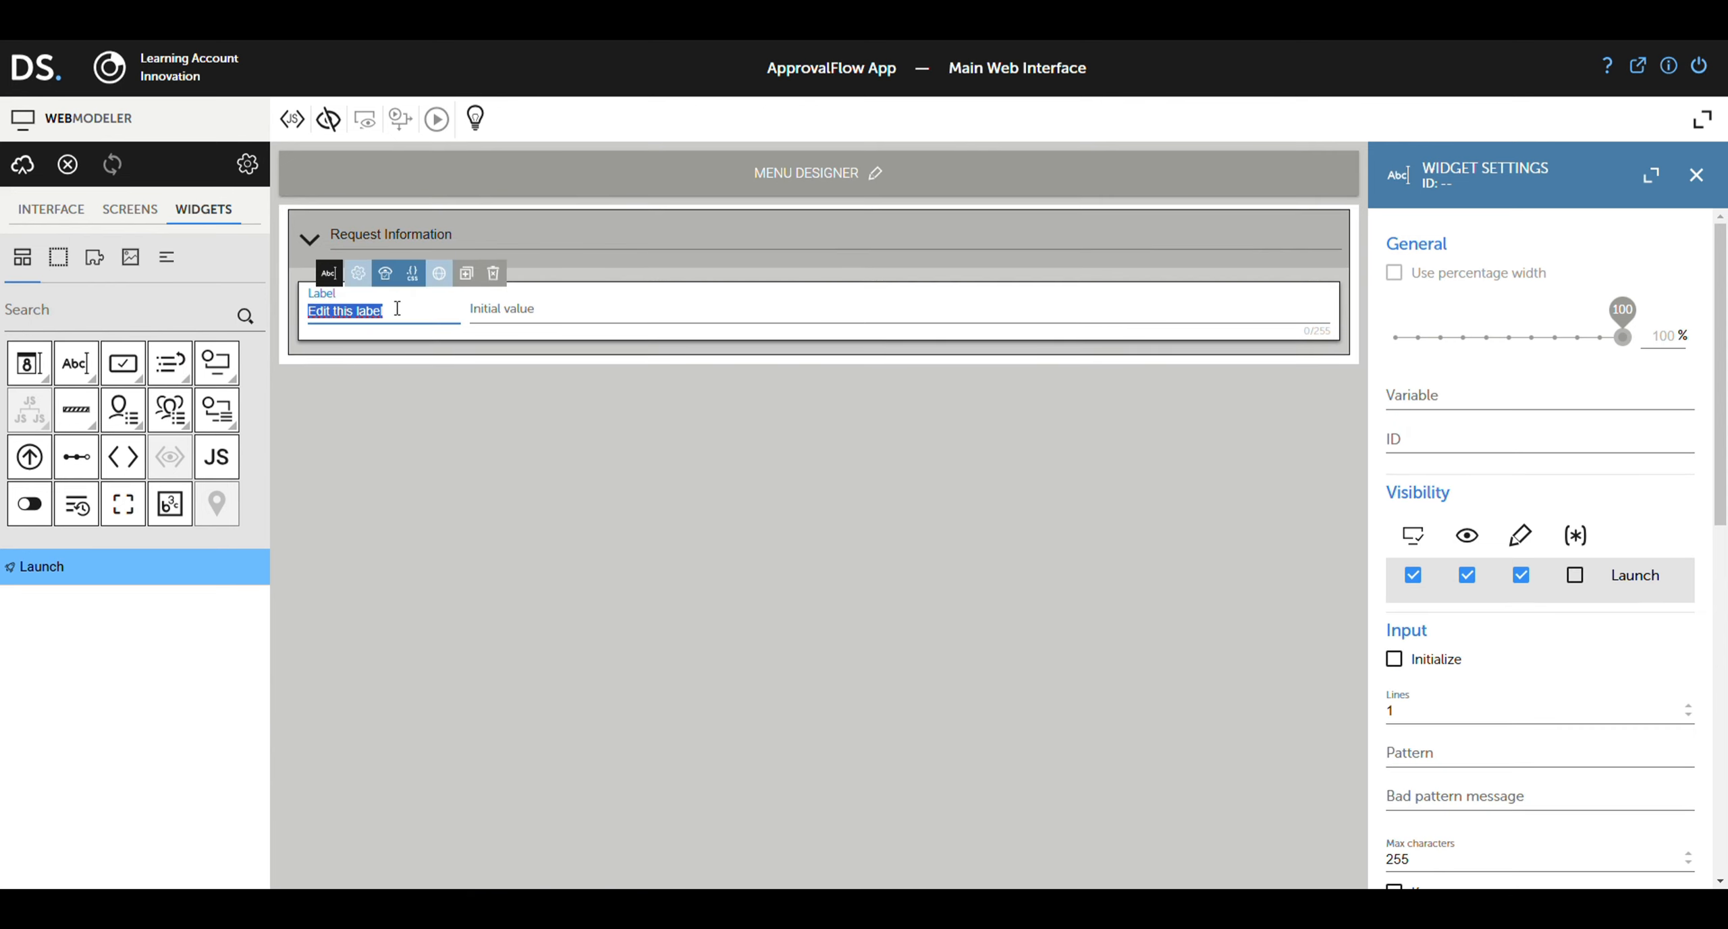
text(Name)
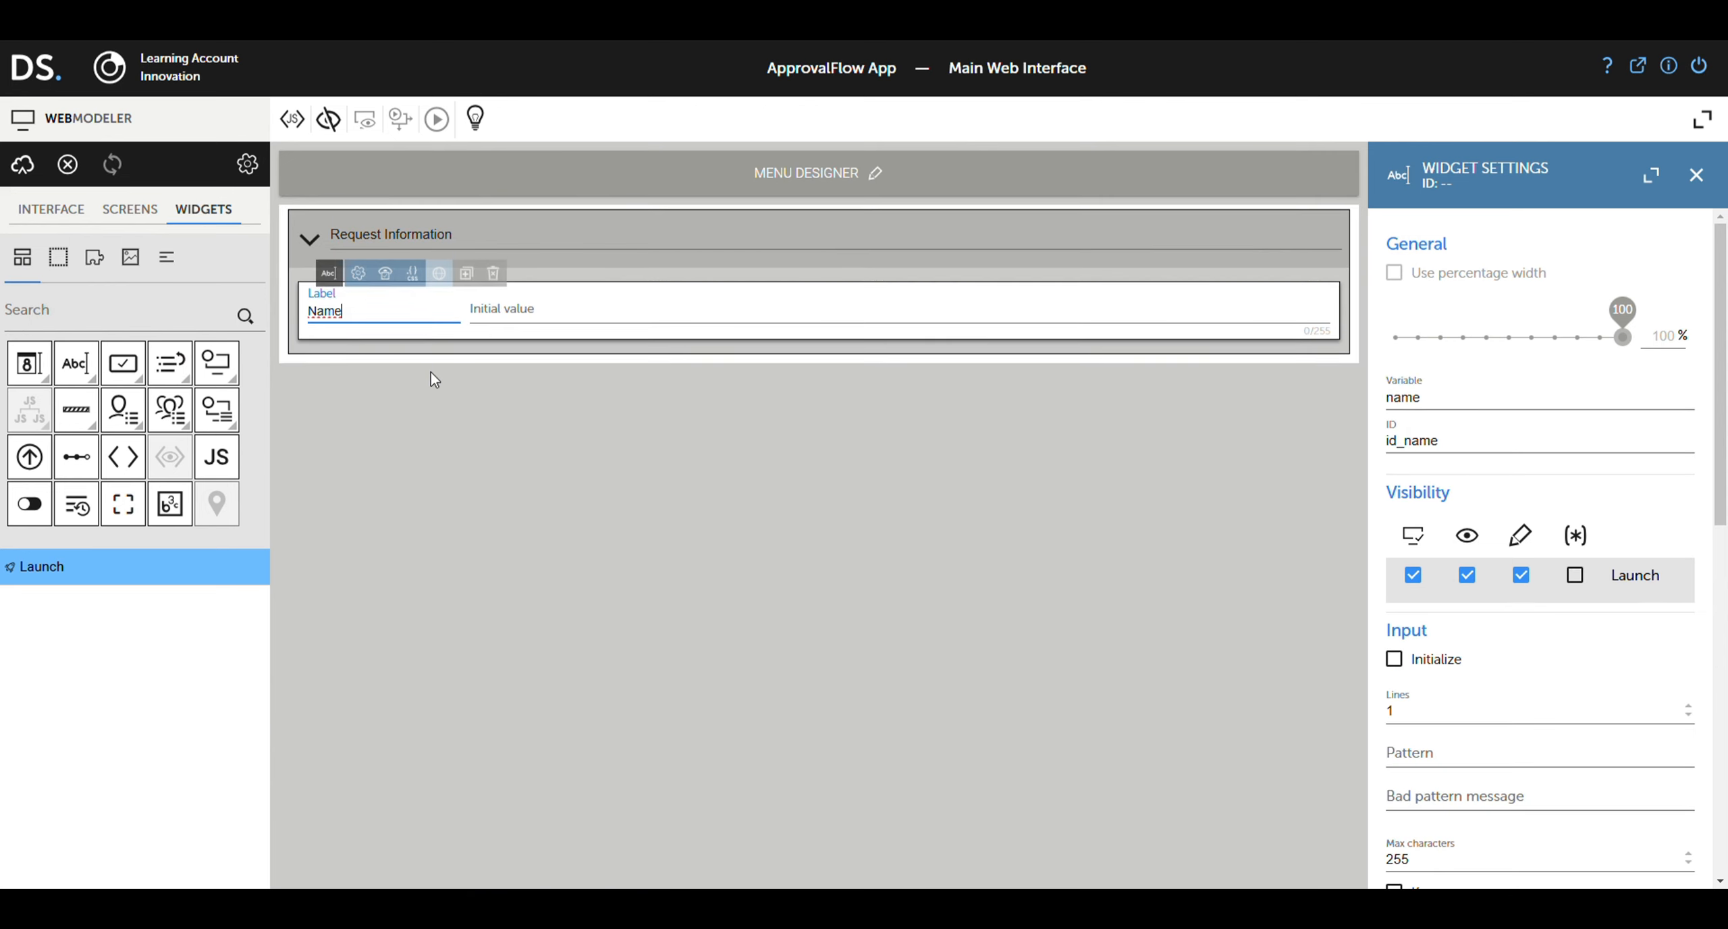
click(435, 380)
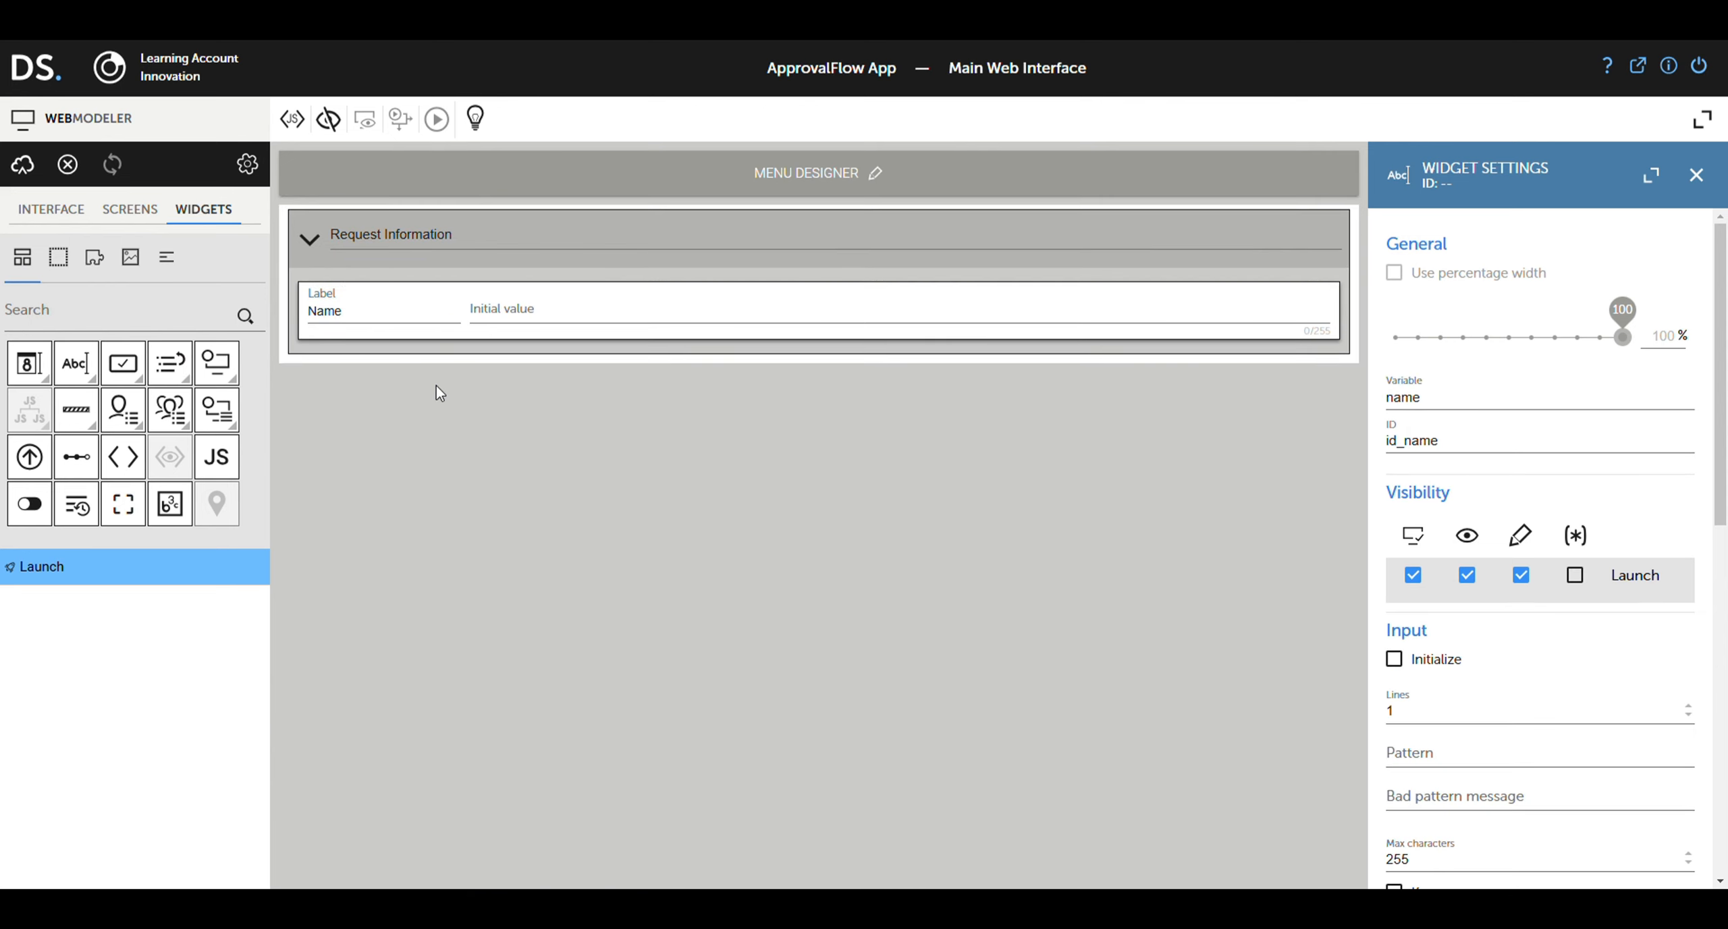
click(94, 382)
drag(174, 395, 886, 315)
text(Email)
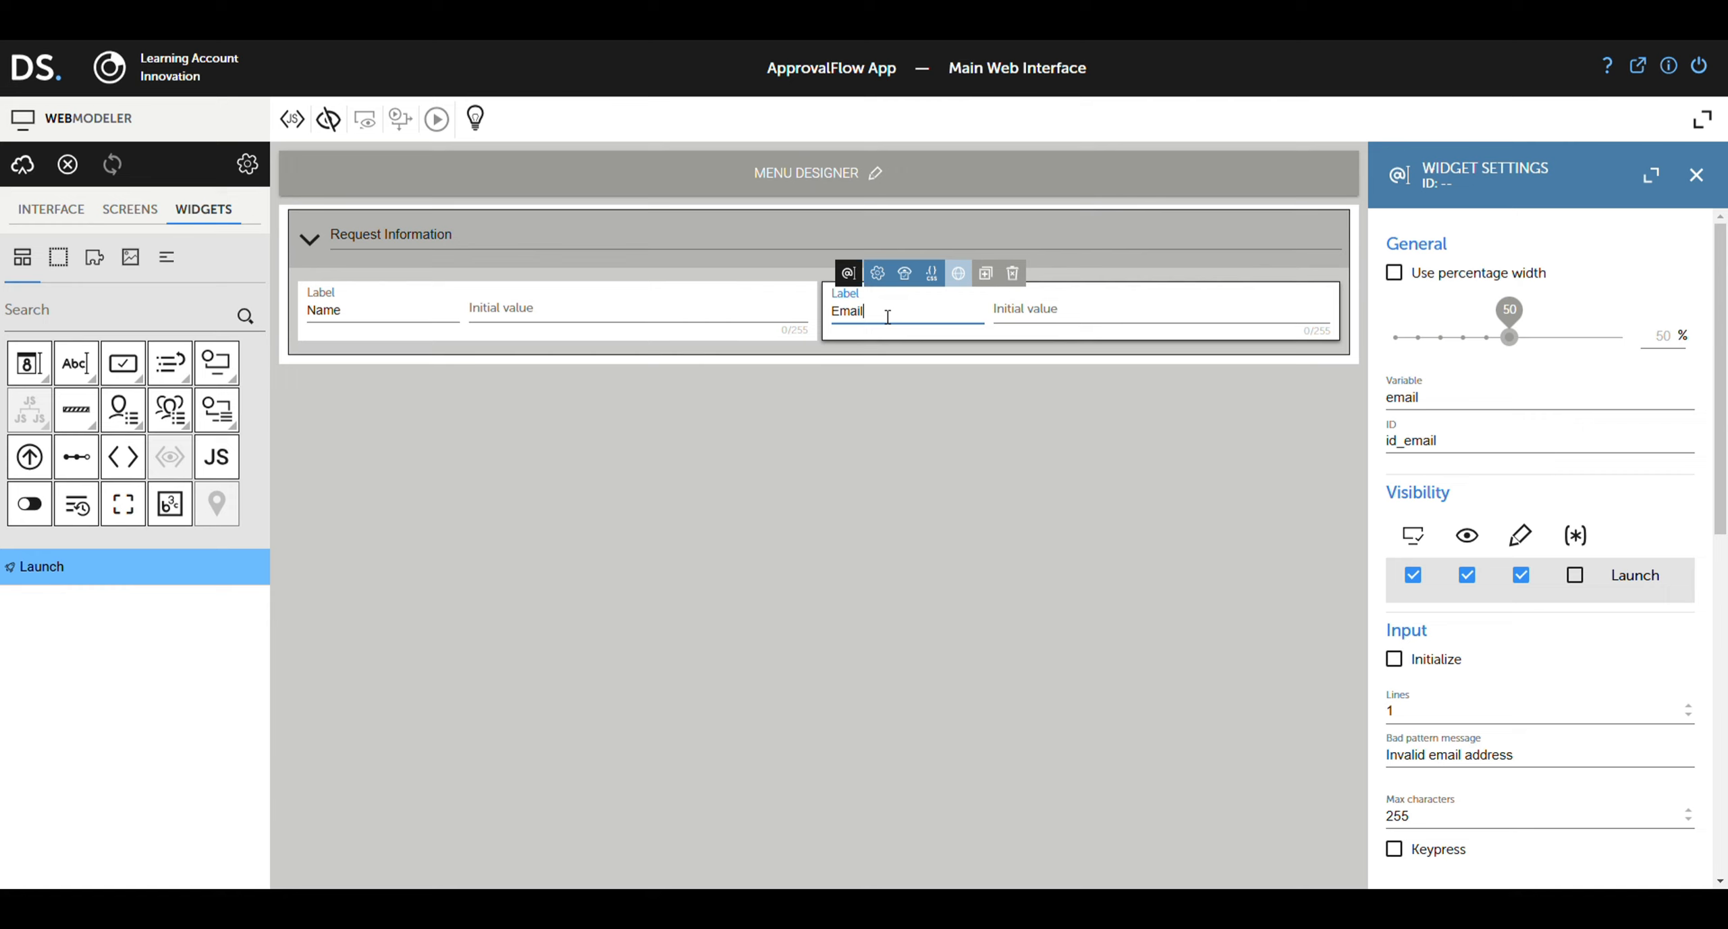
click(872, 382)
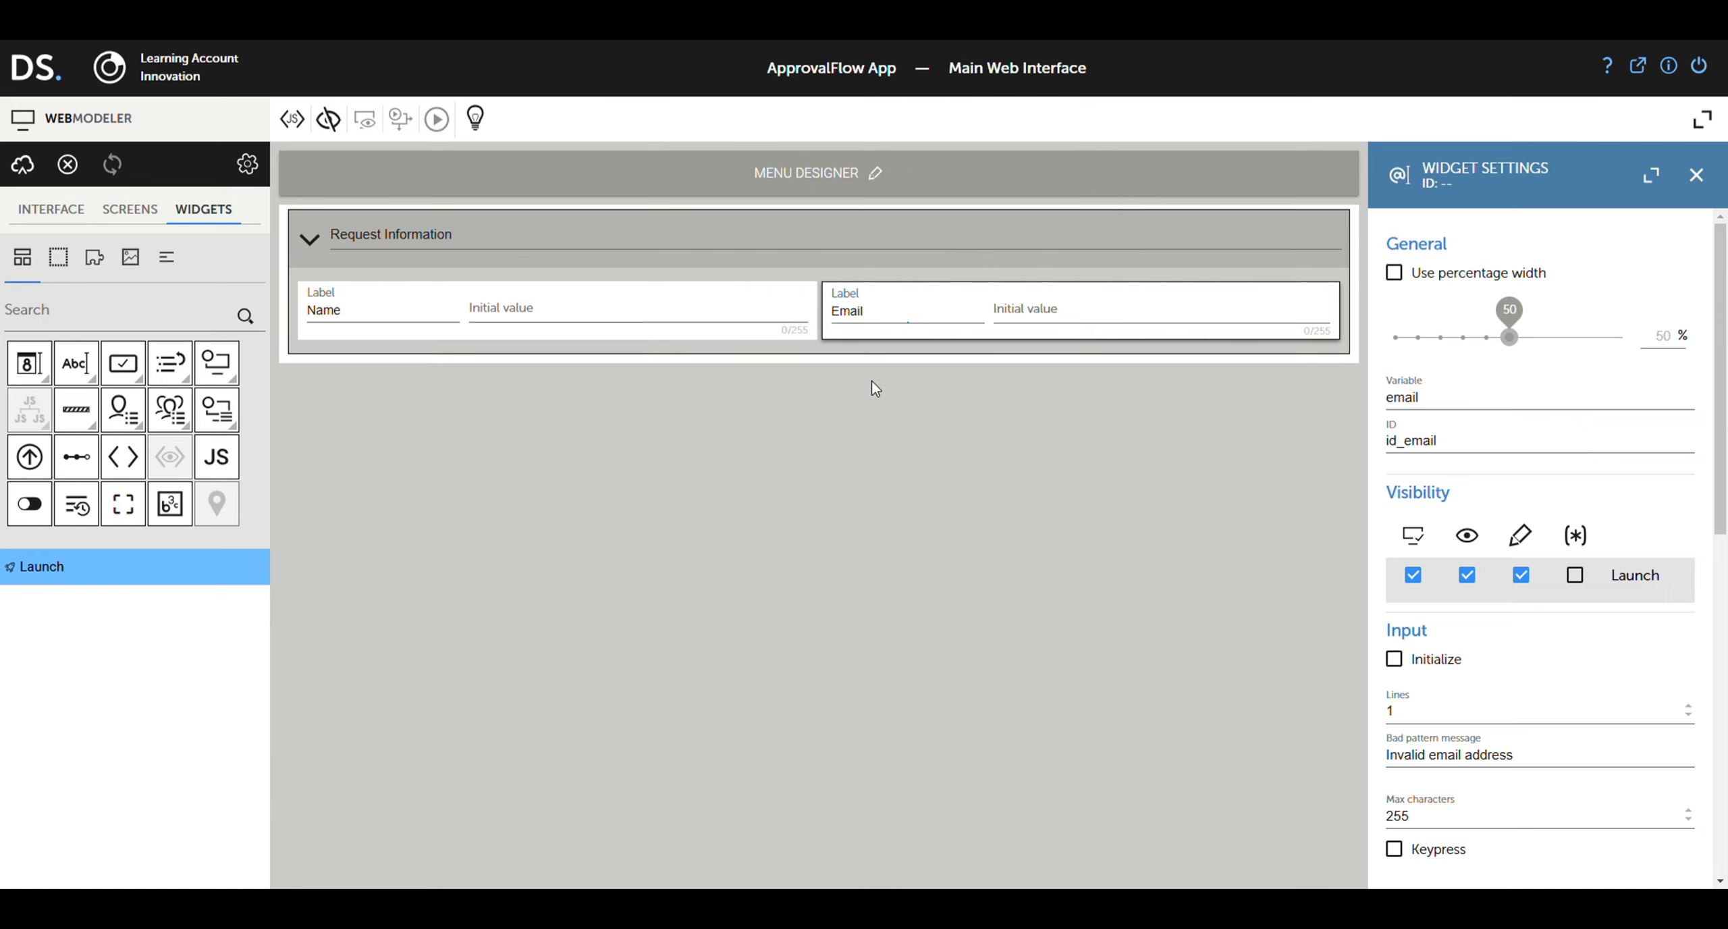
drag(80, 370, 640, 346)
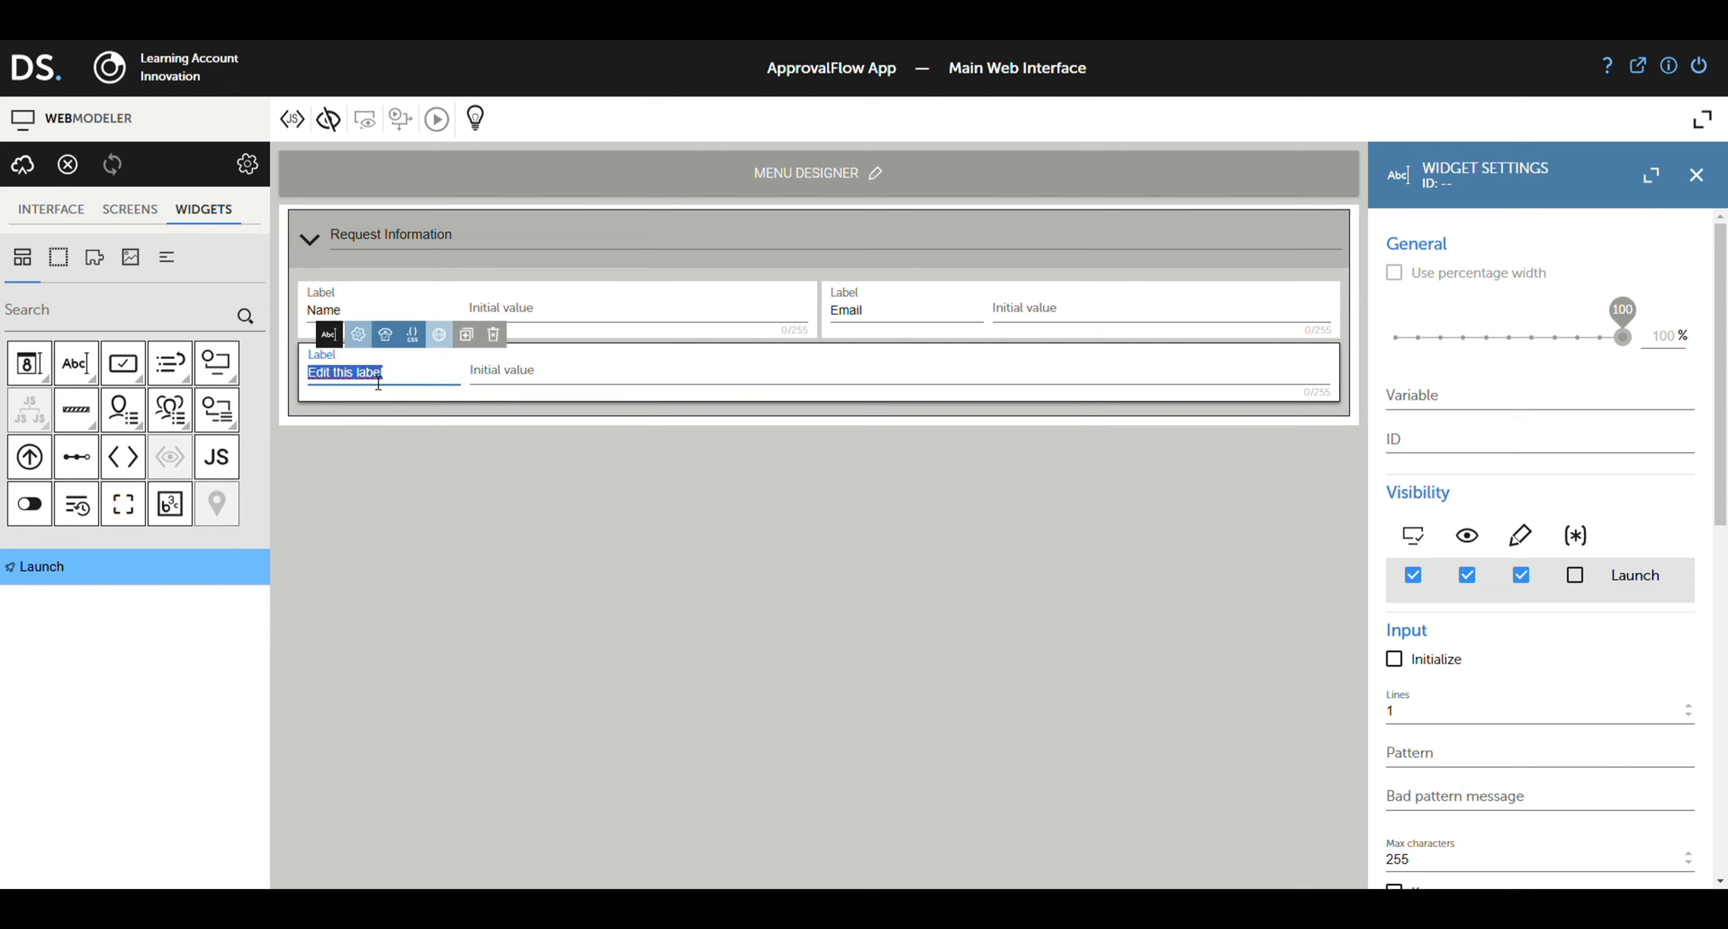
text(Request Details)
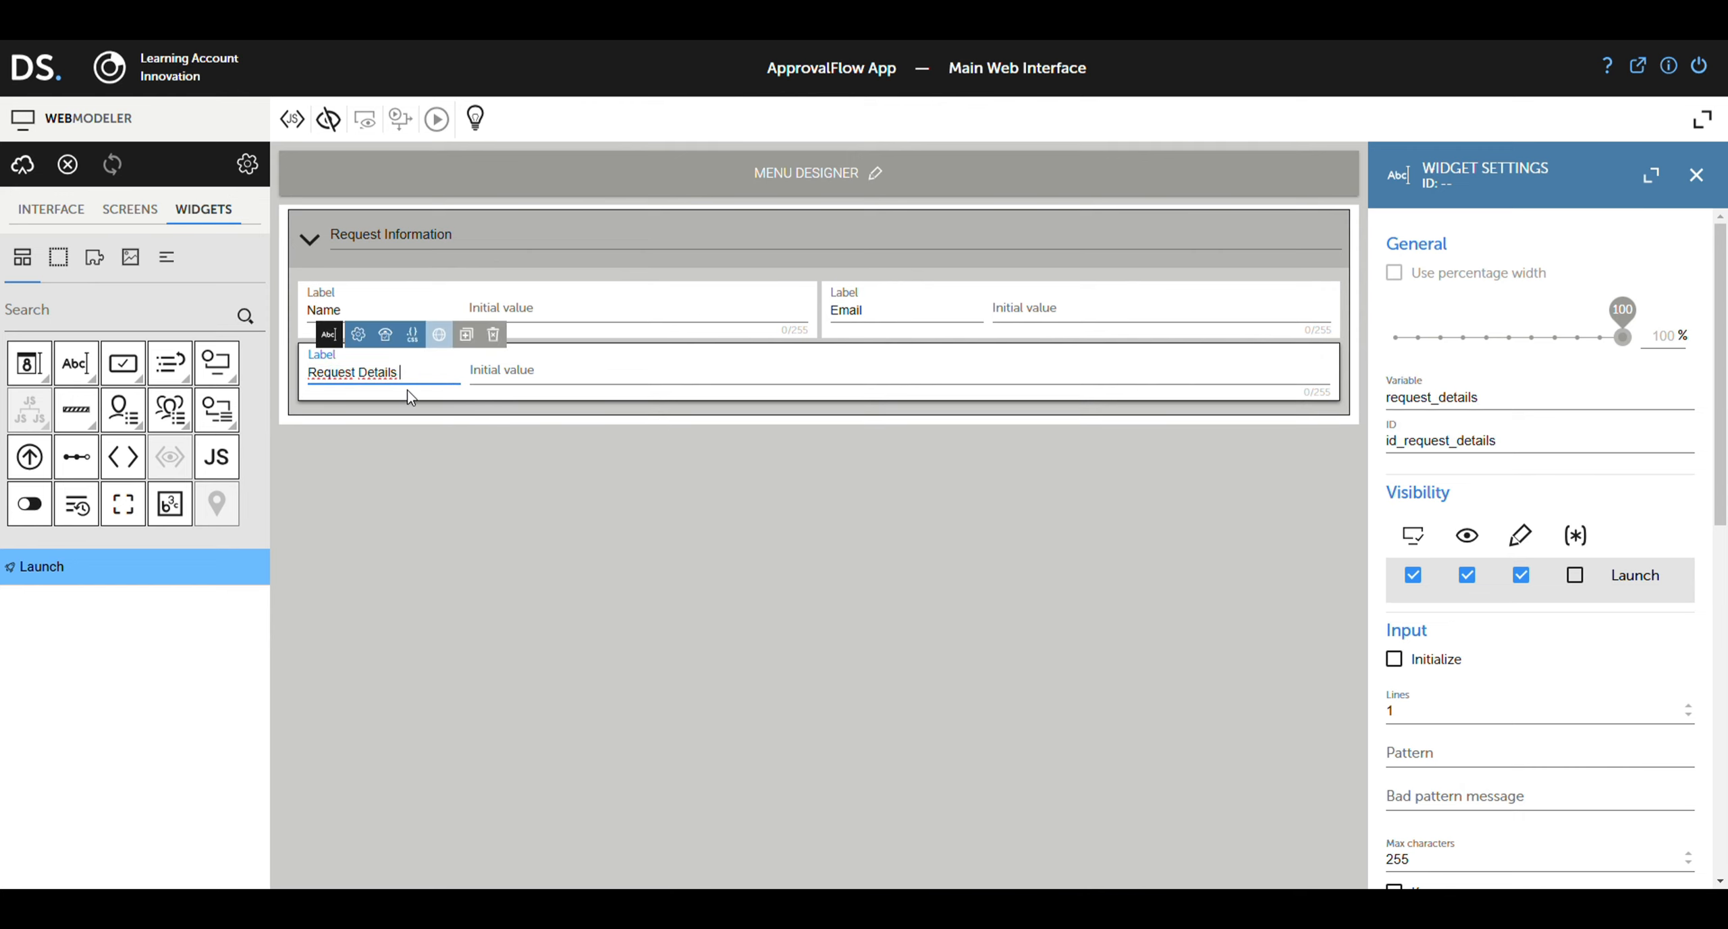
Step: Add a submit button to the form linked to Main Process
drag(123, 365, 770, 416)
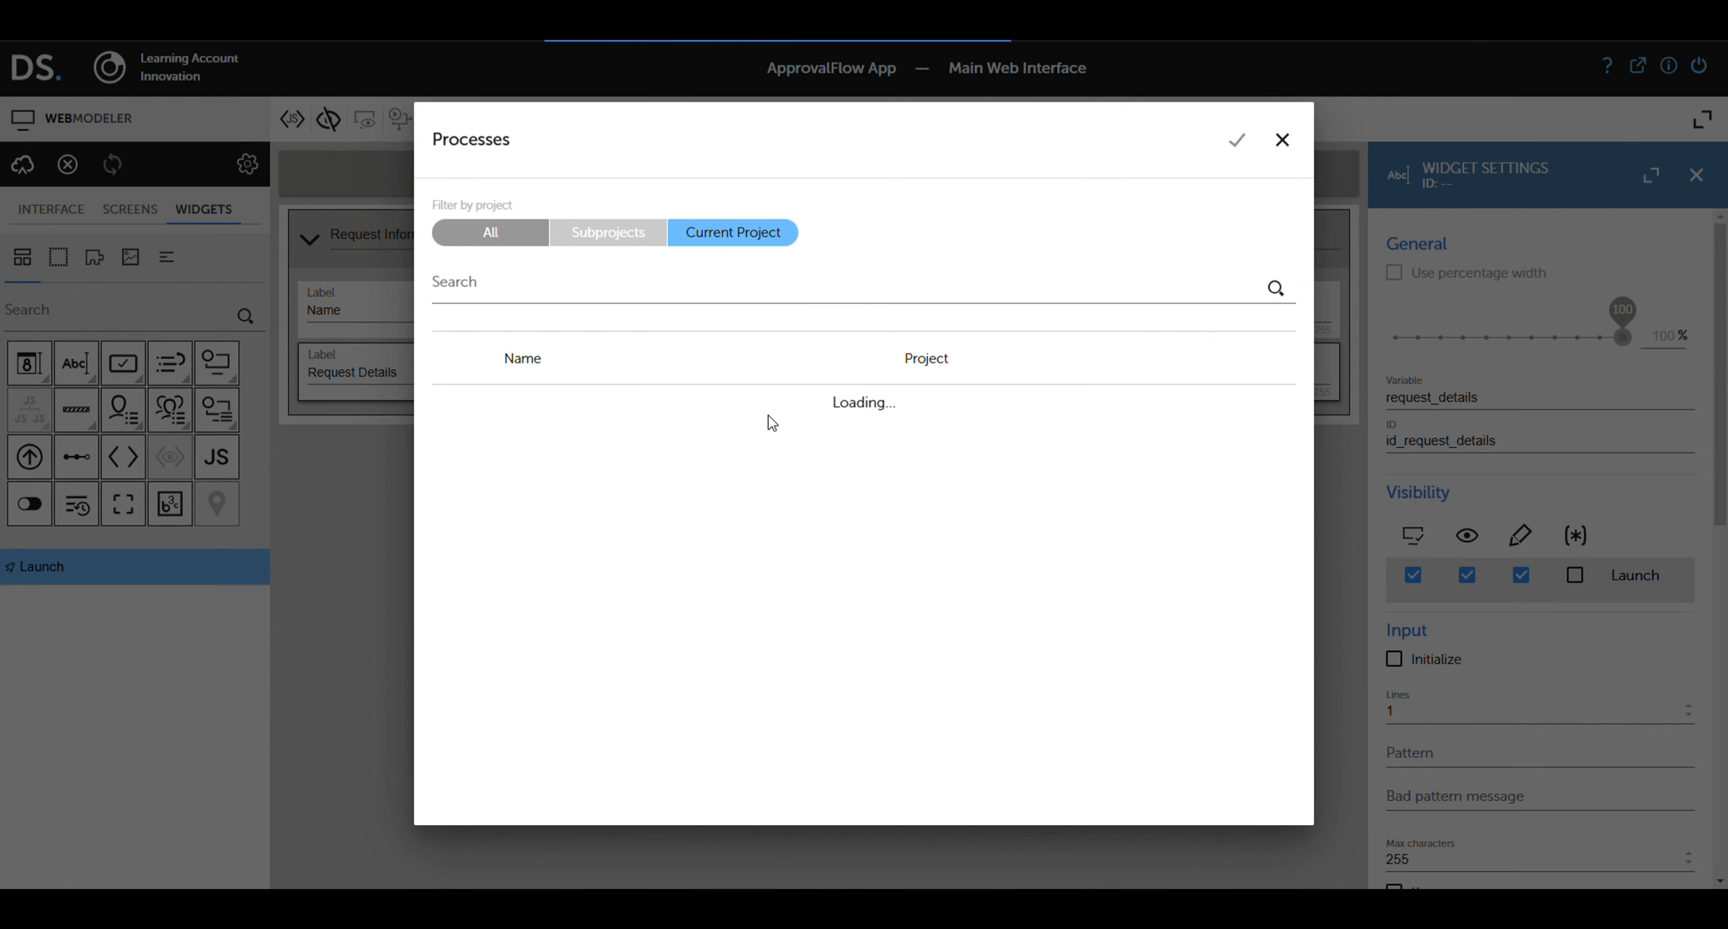
click(768, 417)
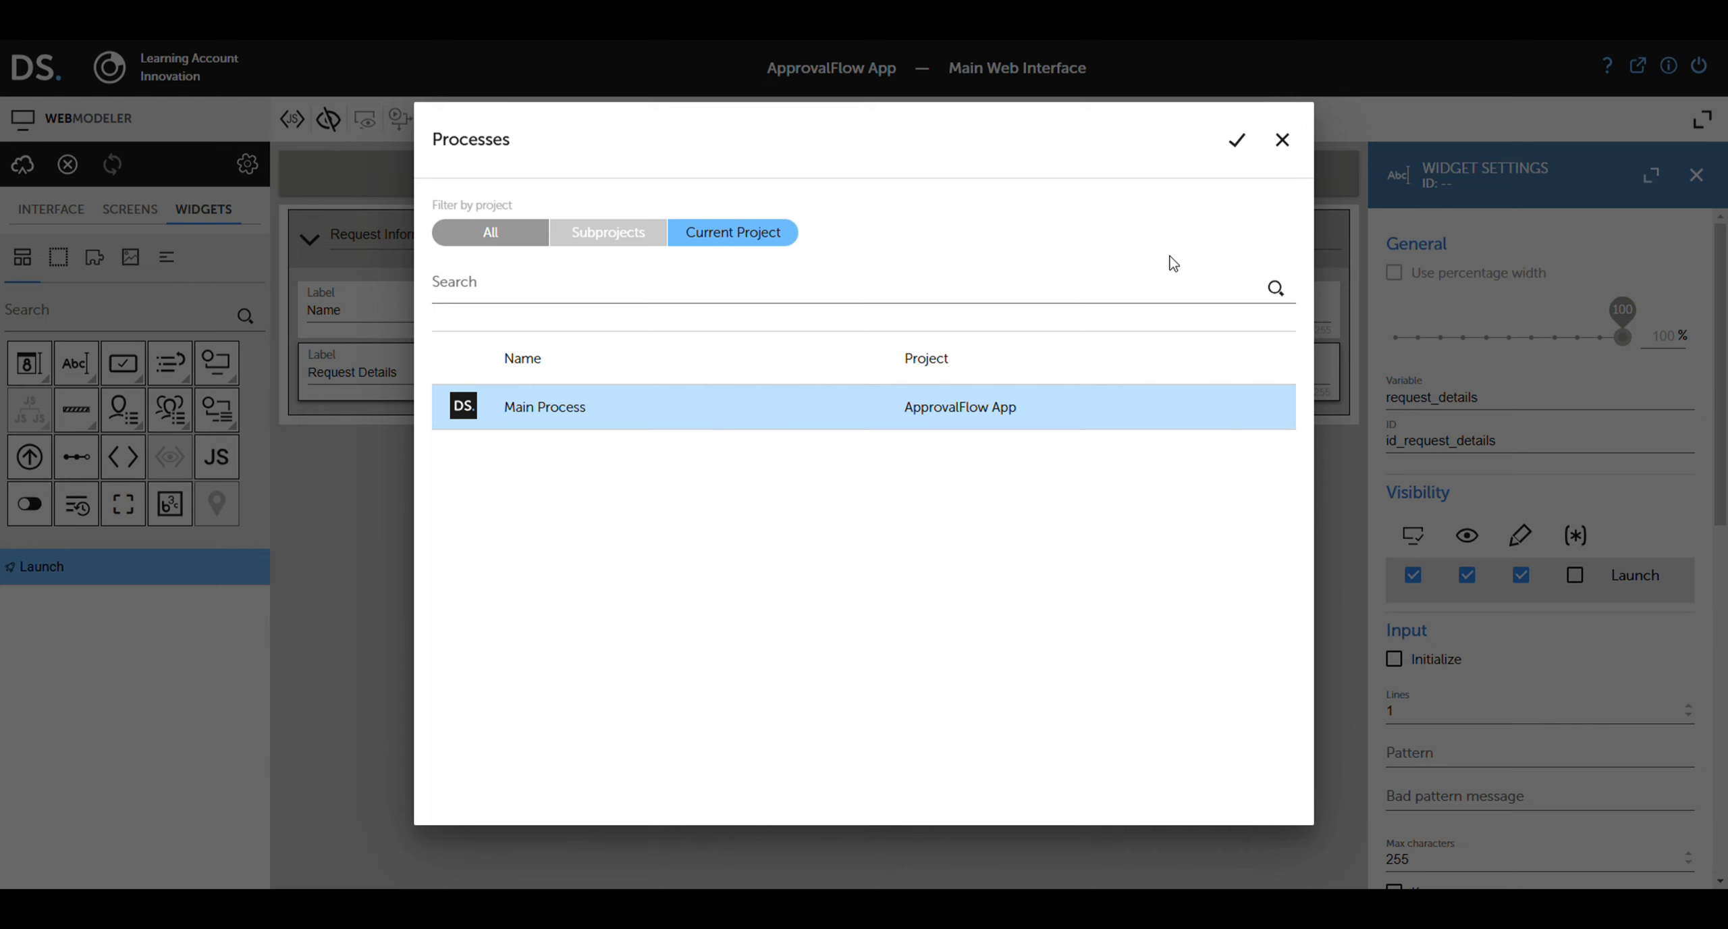
click(1238, 142)
Step: Rename the Launch screen to 'Submission Form'
click(145, 213)
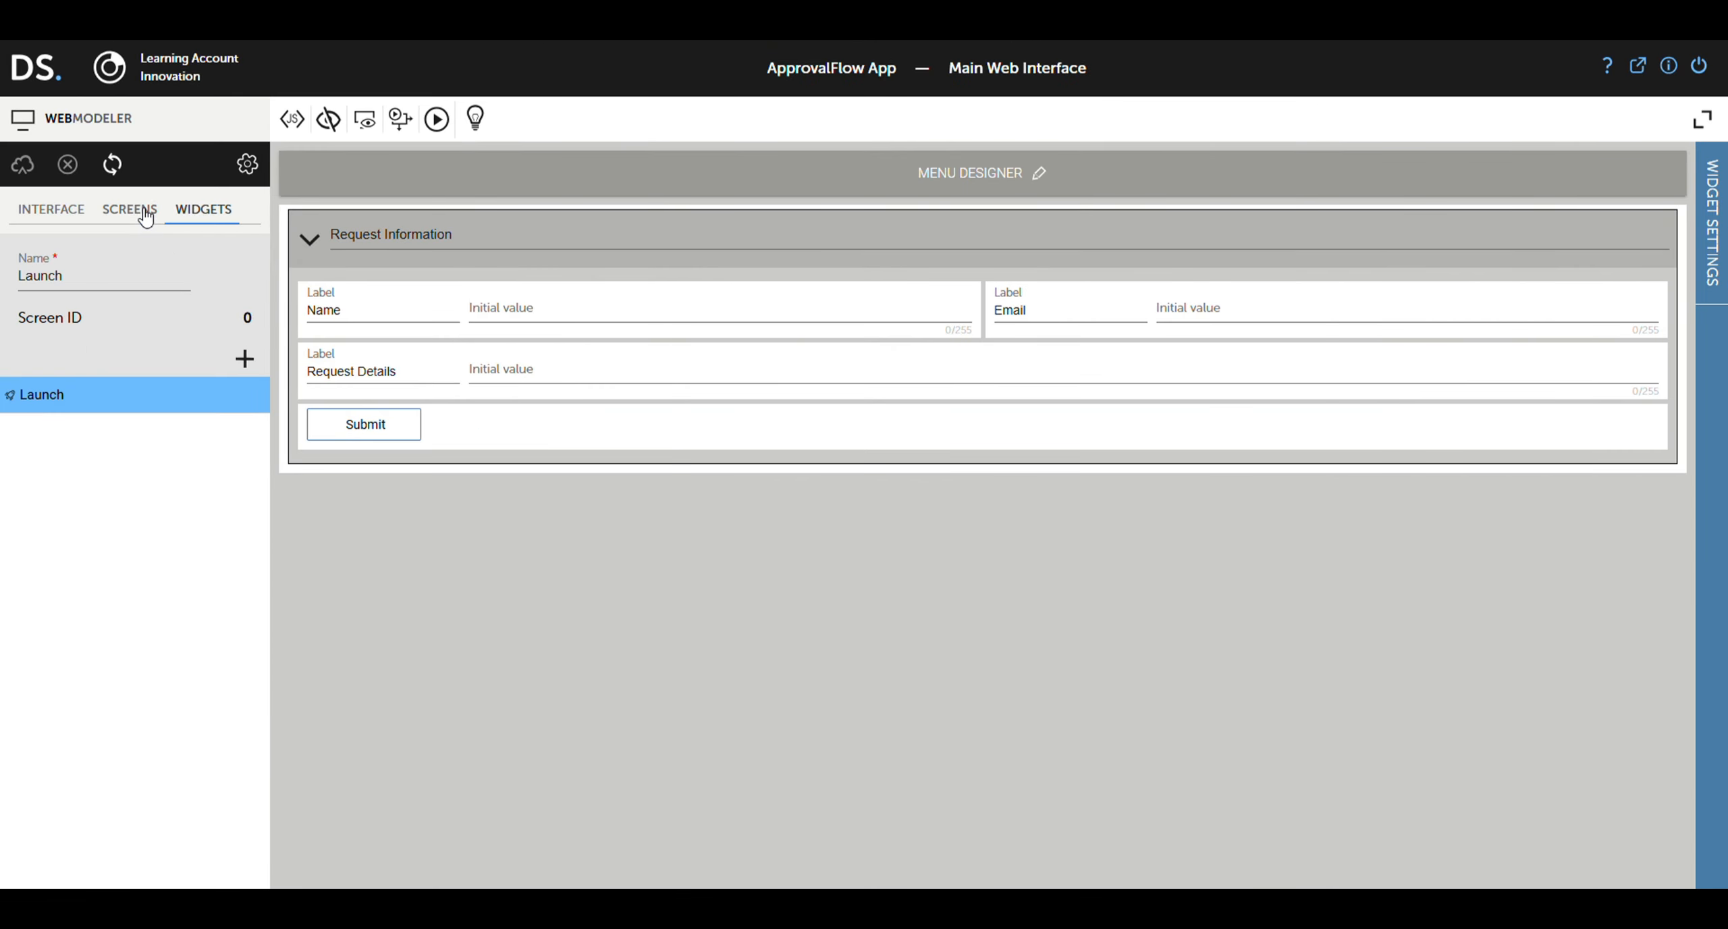
double_click(65, 275)
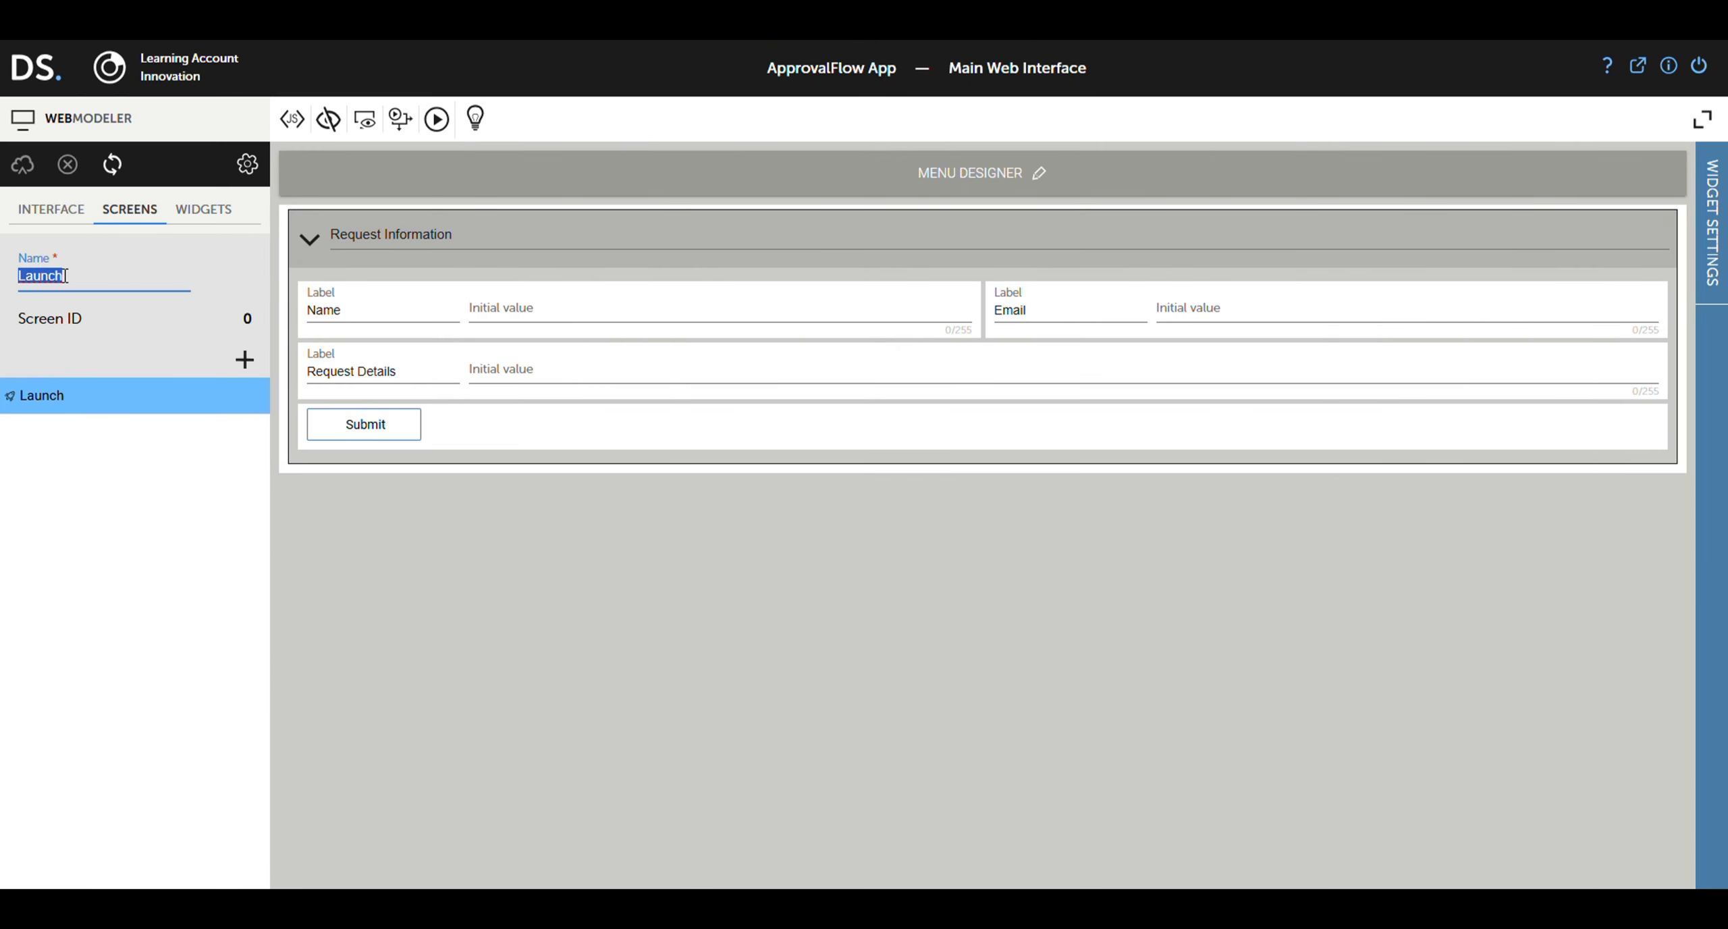
text(Submission Form)
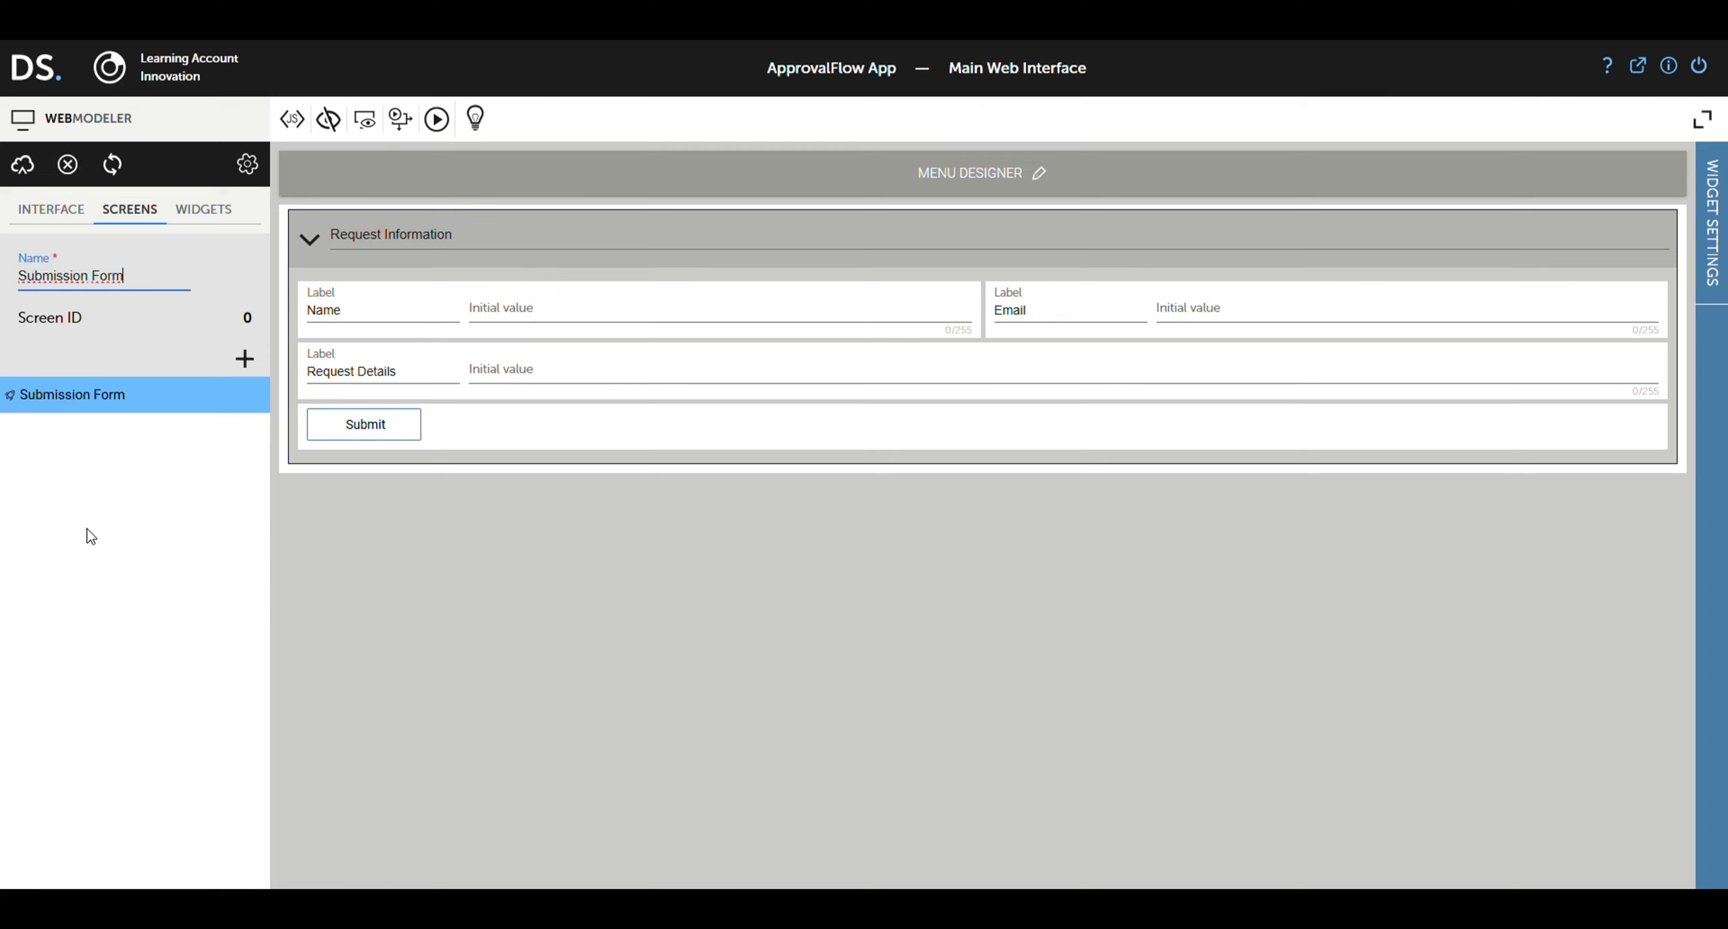
click(99, 494)
Step: Copy the screen as 'Approval Screen' and make Request Information read-only on it
click(244, 360)
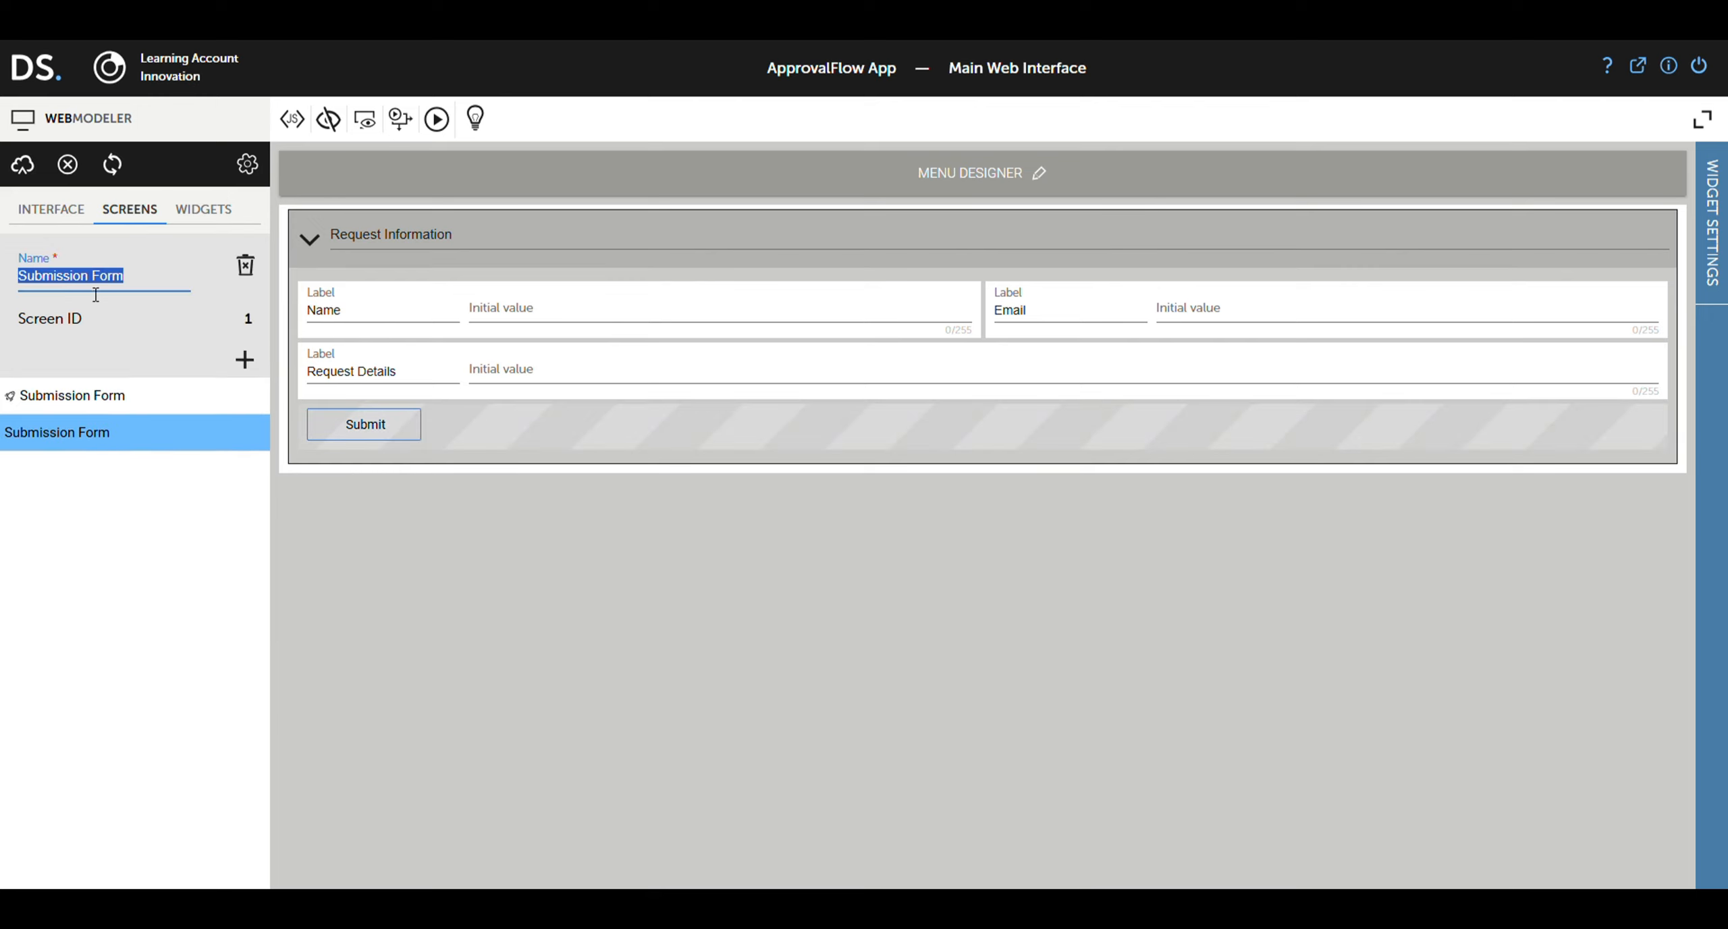
text(Approval Screen)
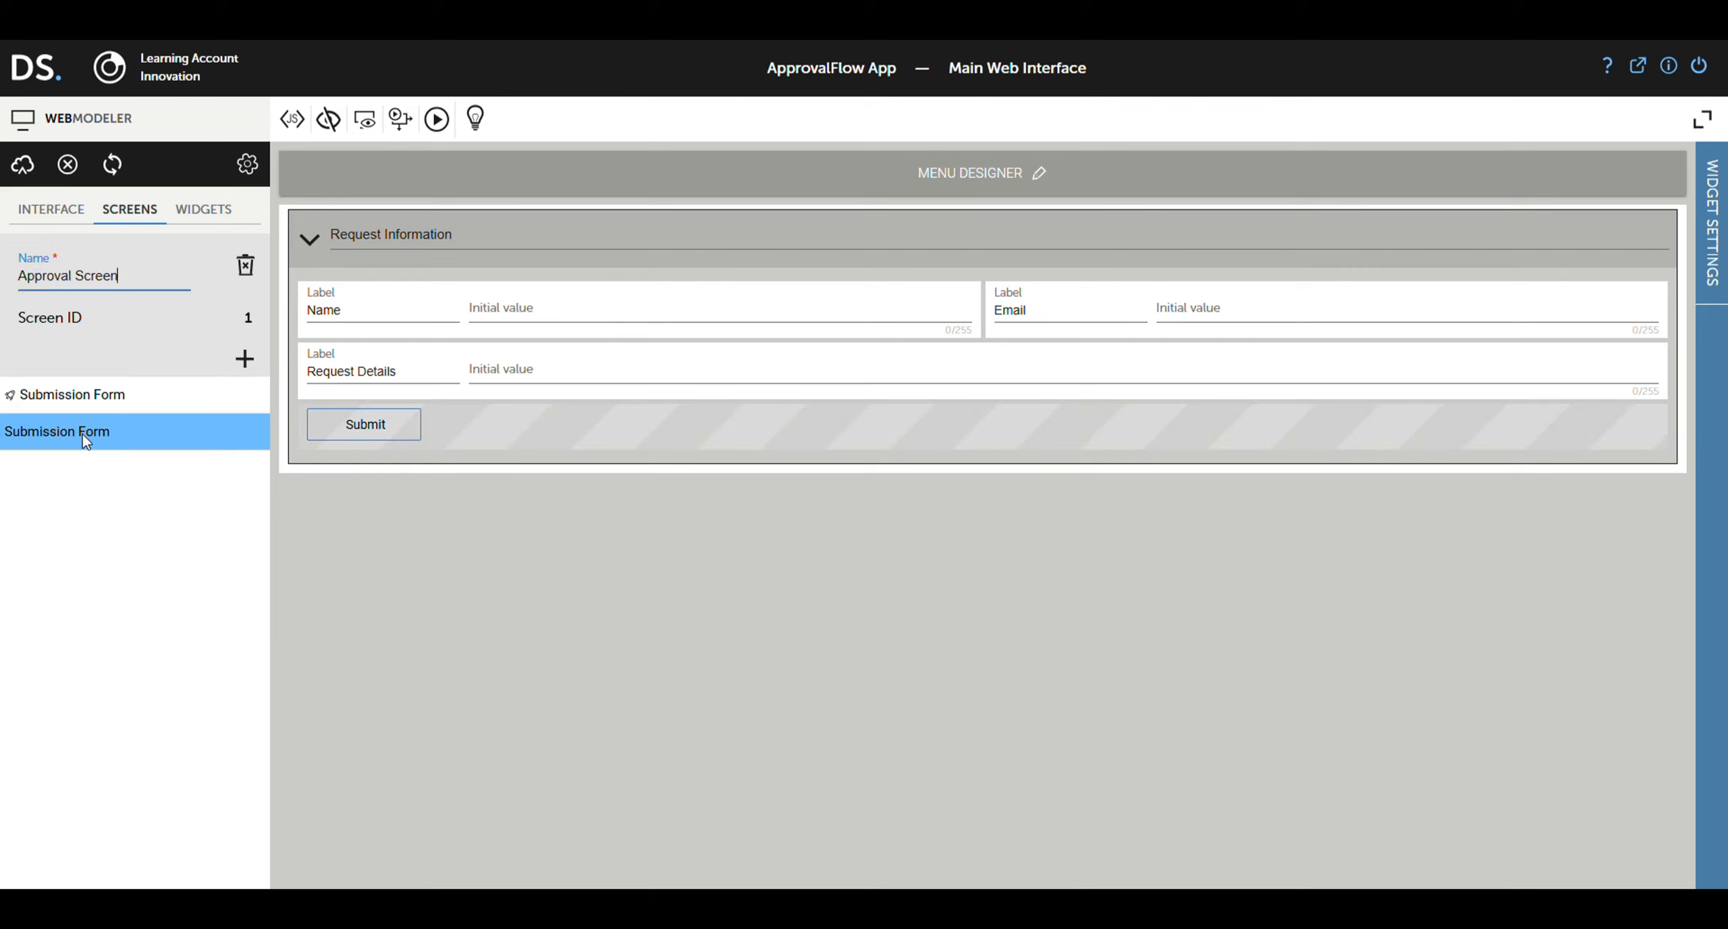
click(88, 475)
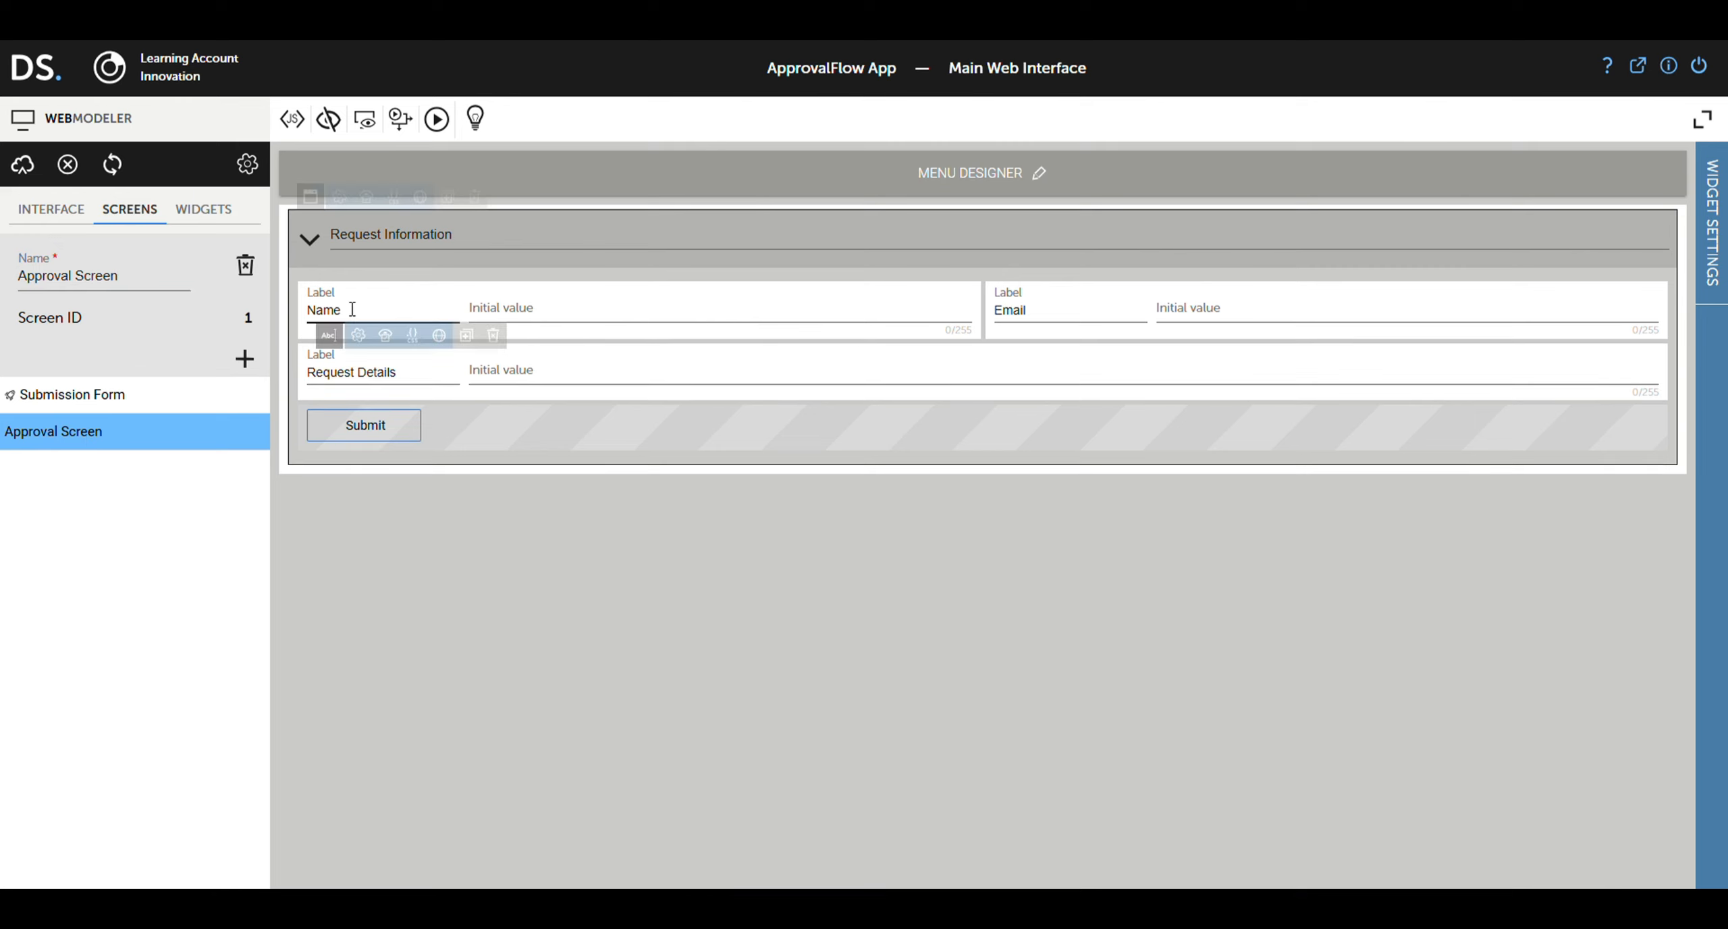
click(309, 196)
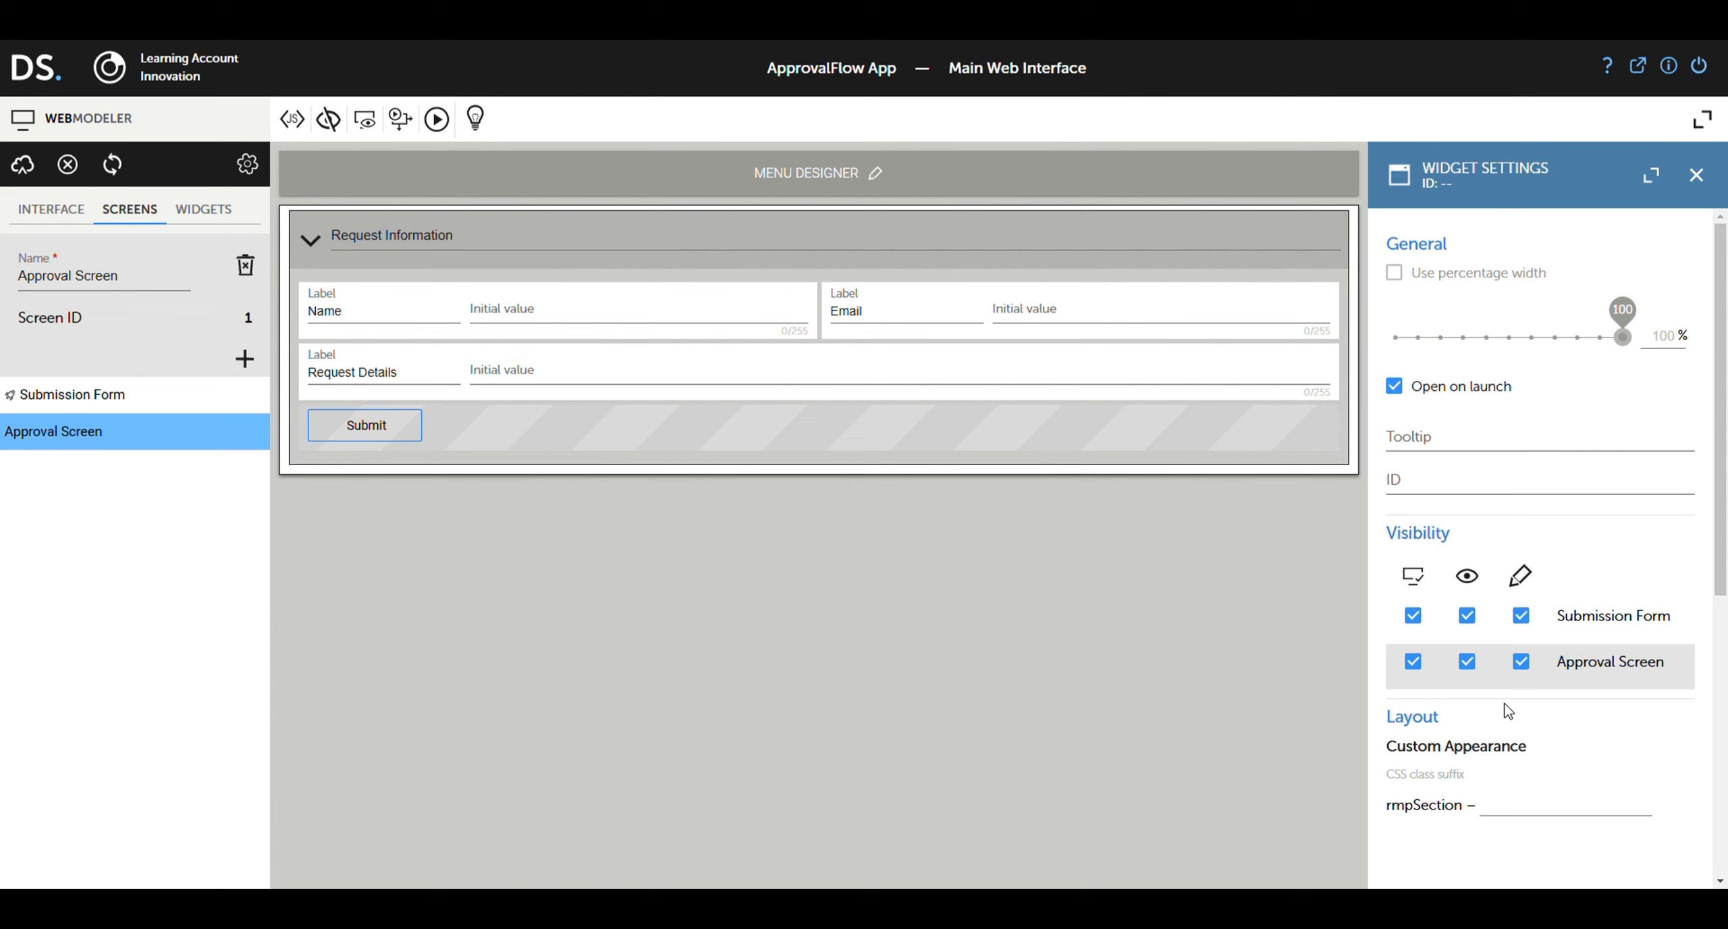
click(1522, 661)
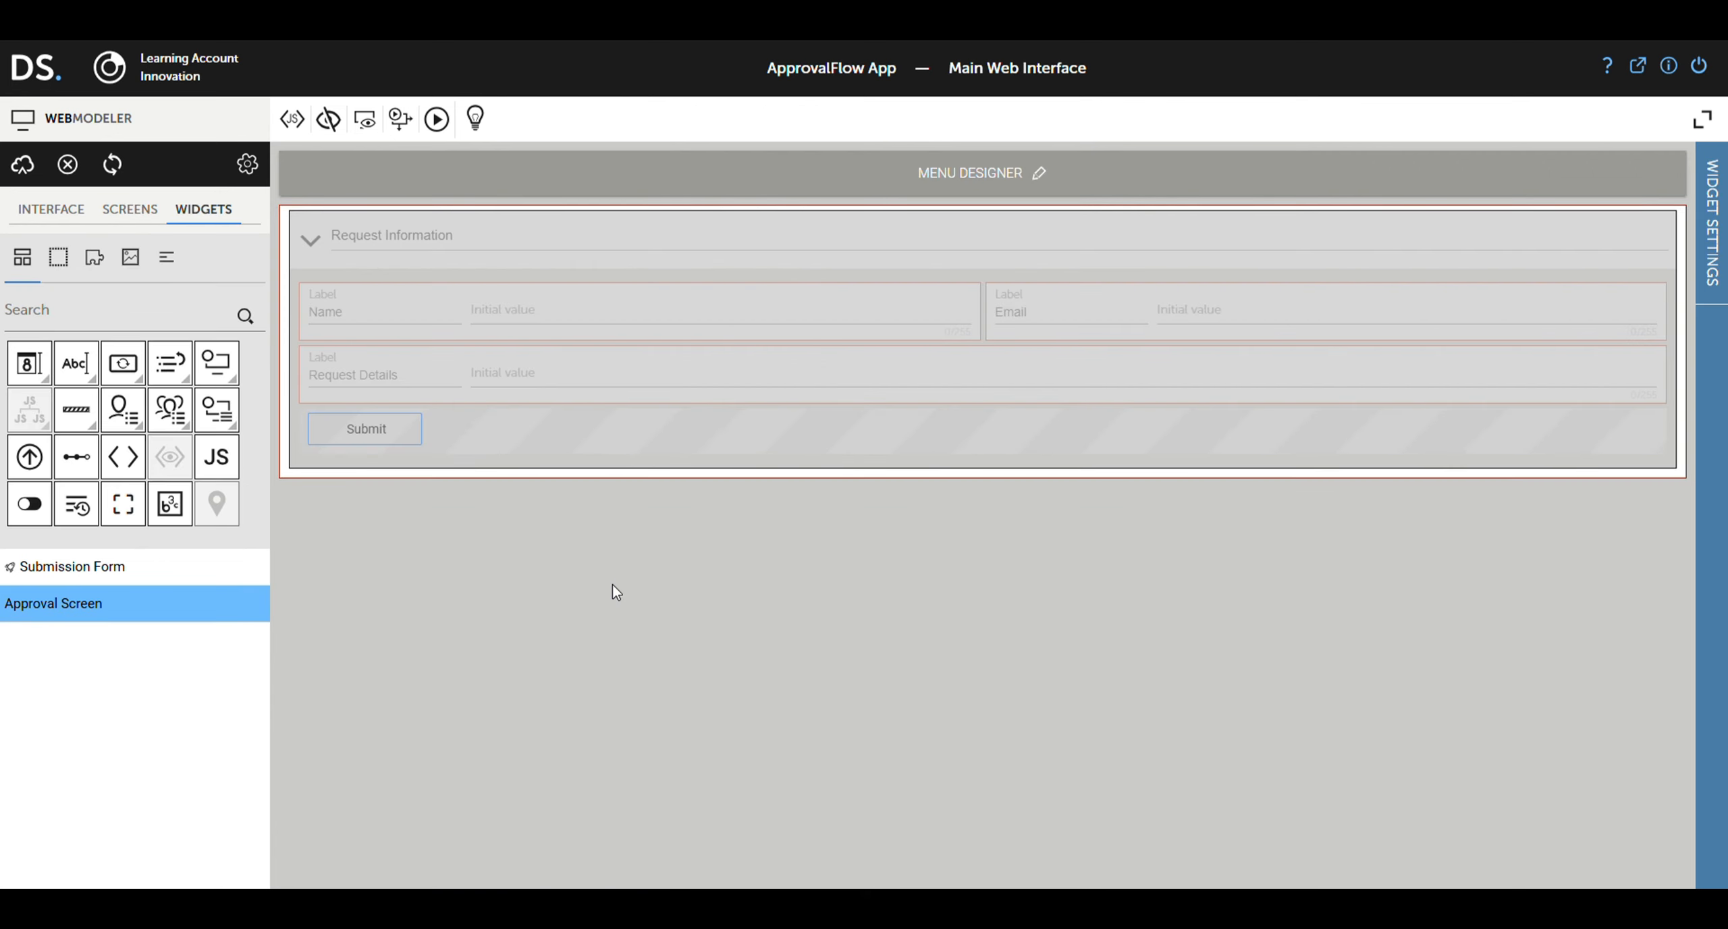
Step: Add a section titled 'Validate Request' below Request Information
click(58, 256)
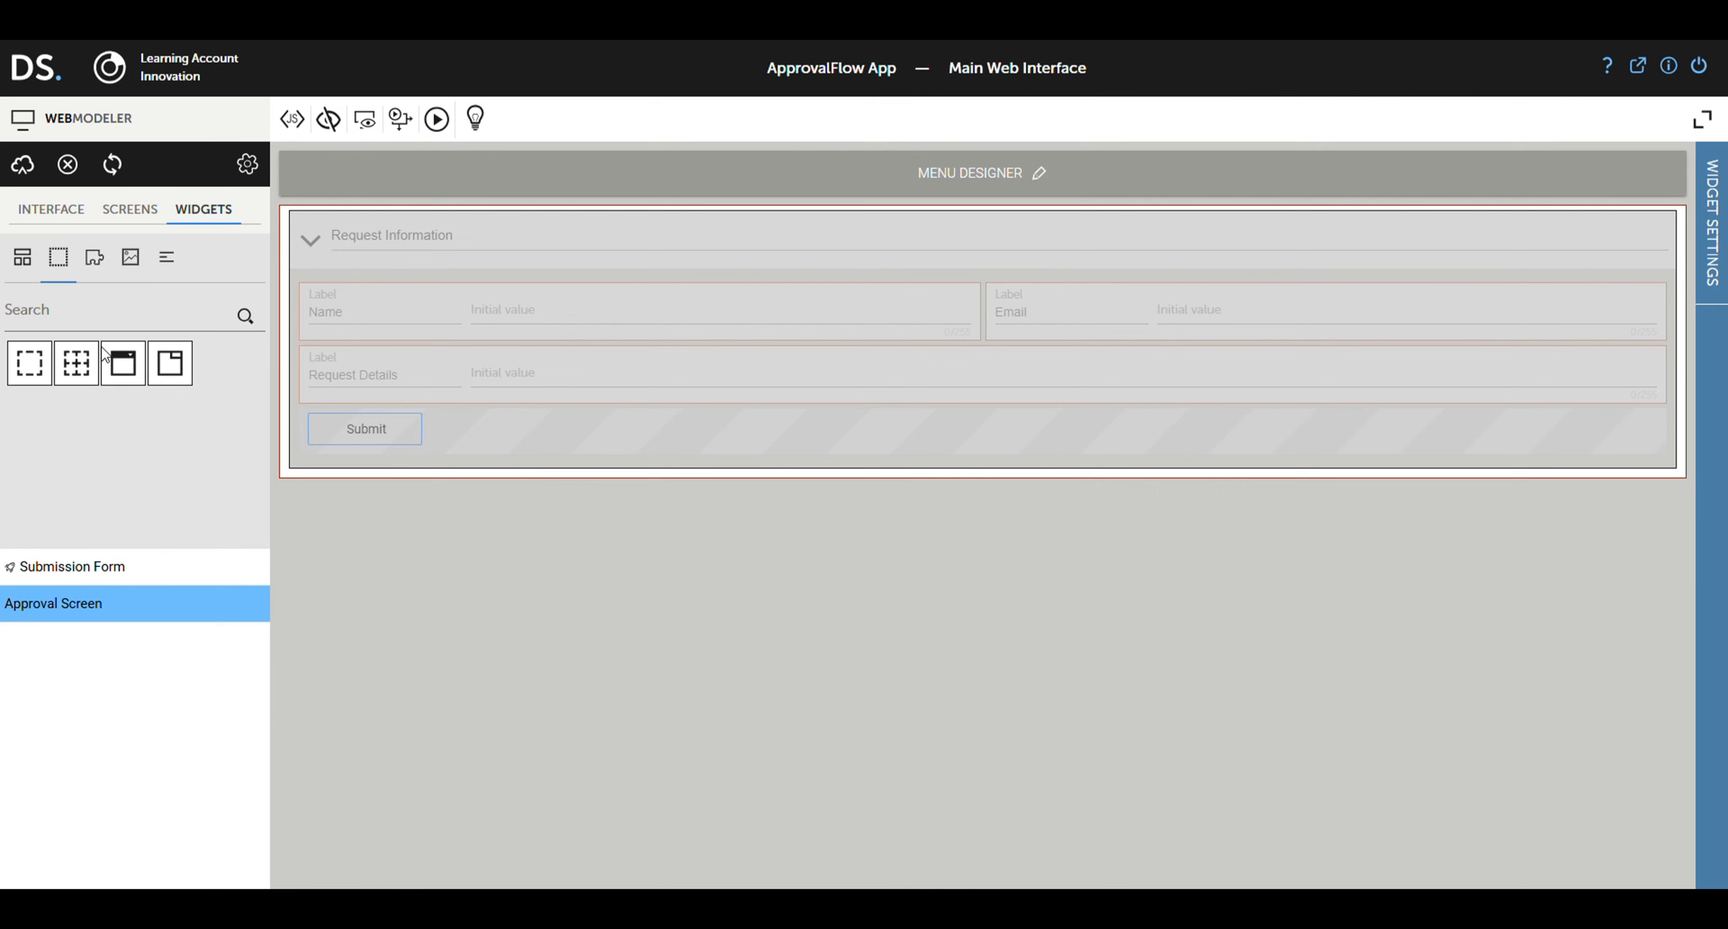
drag(122, 363, 425, 540)
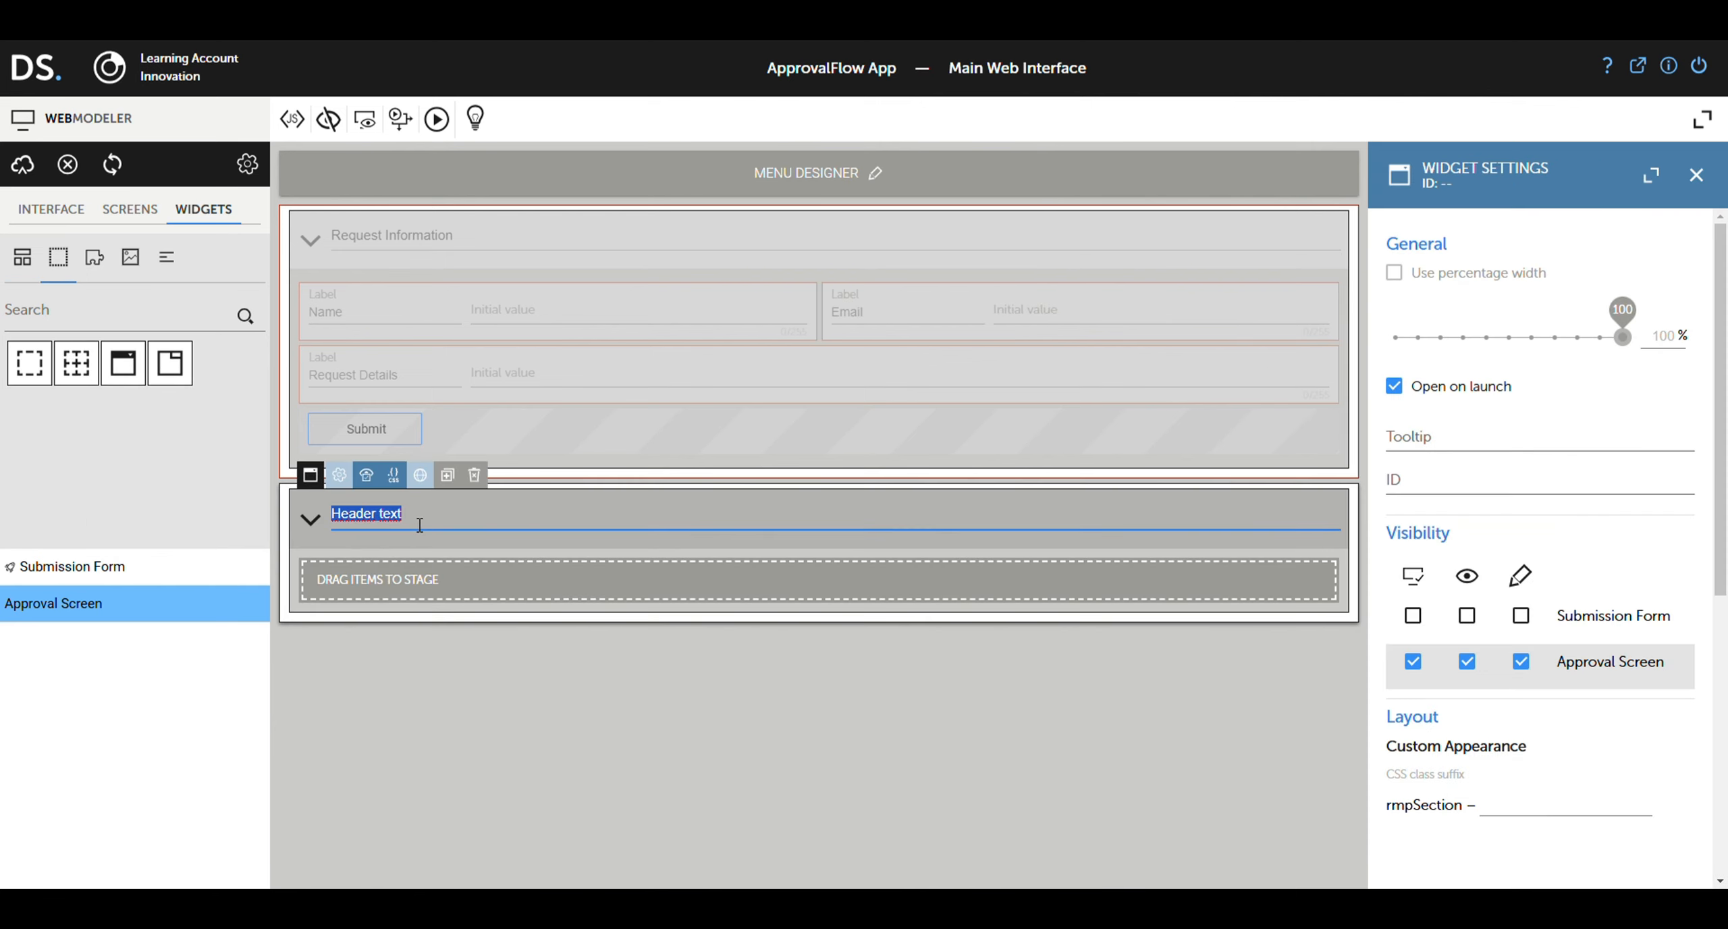
text(Validate Request)
click(428, 678)
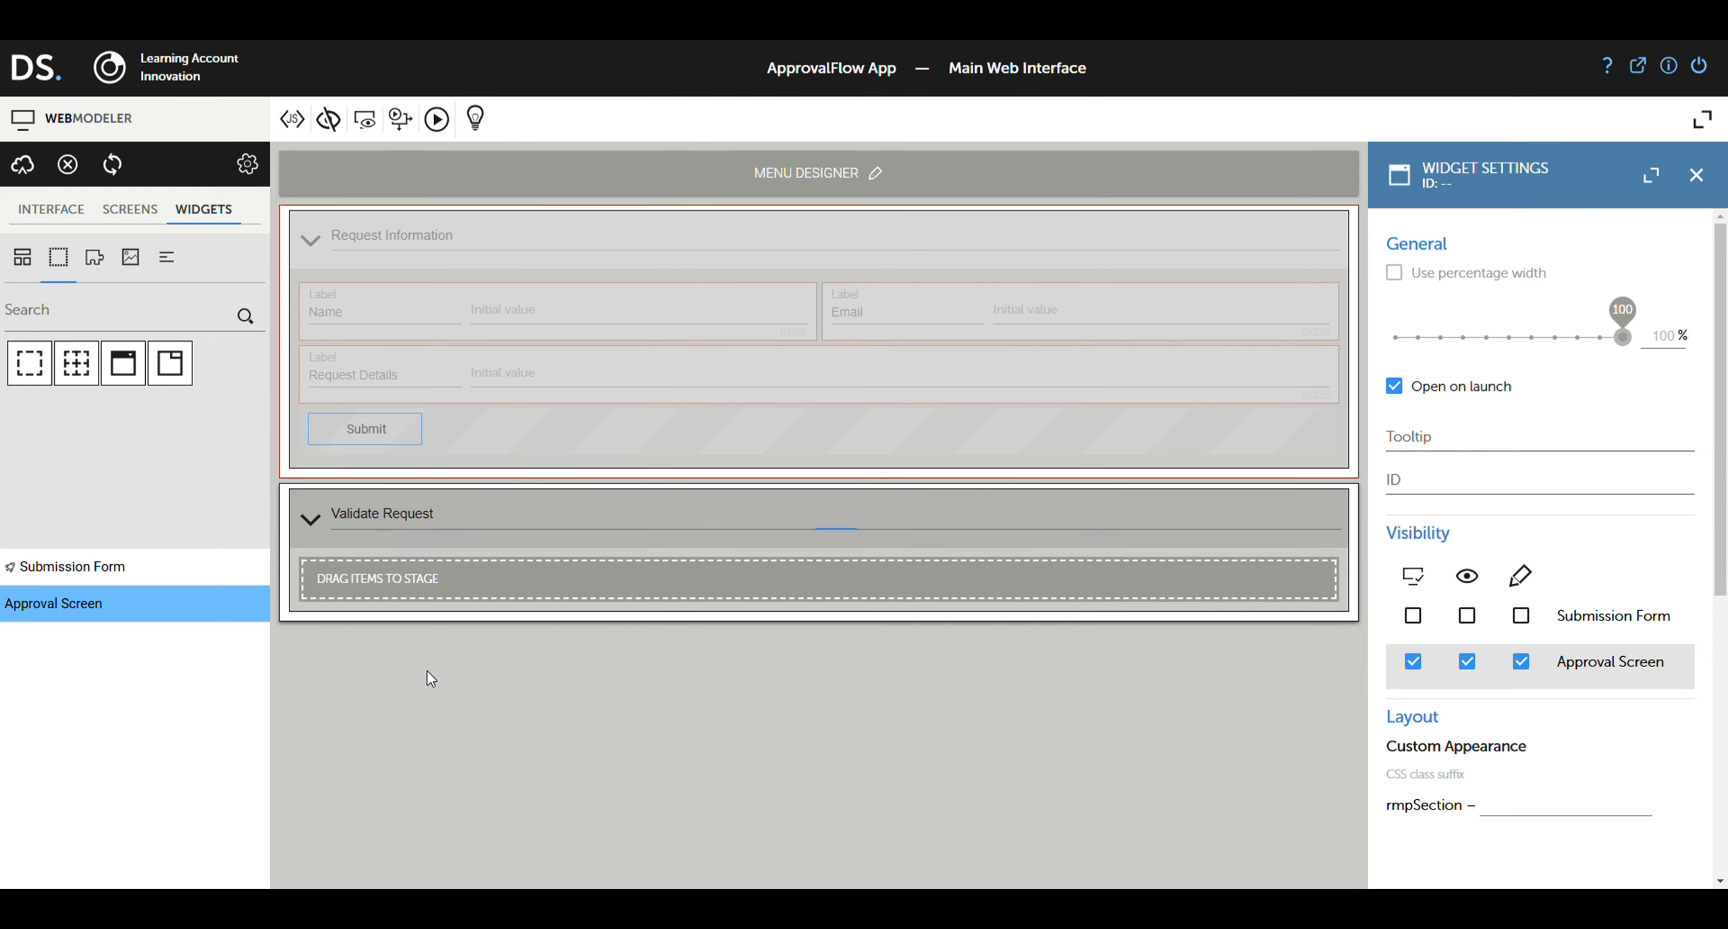
Step: Add an 'Accept' button setting variable value to 1, with ID id_value_accept
click(34, 266)
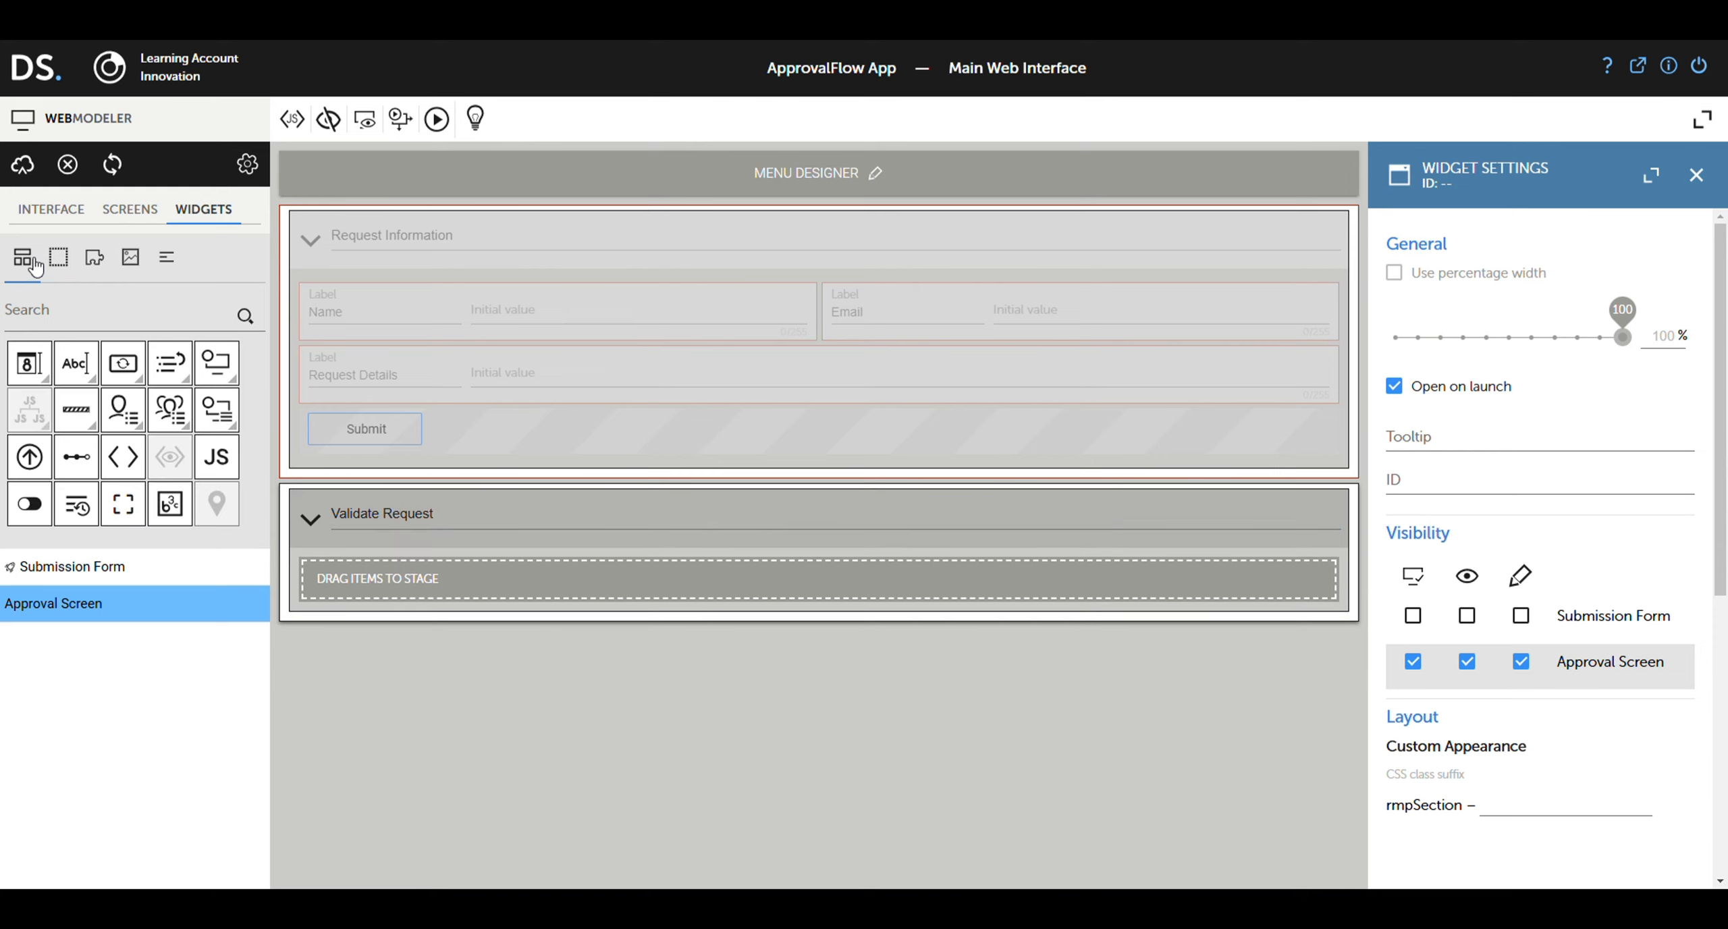
drag(122, 365, 516, 597)
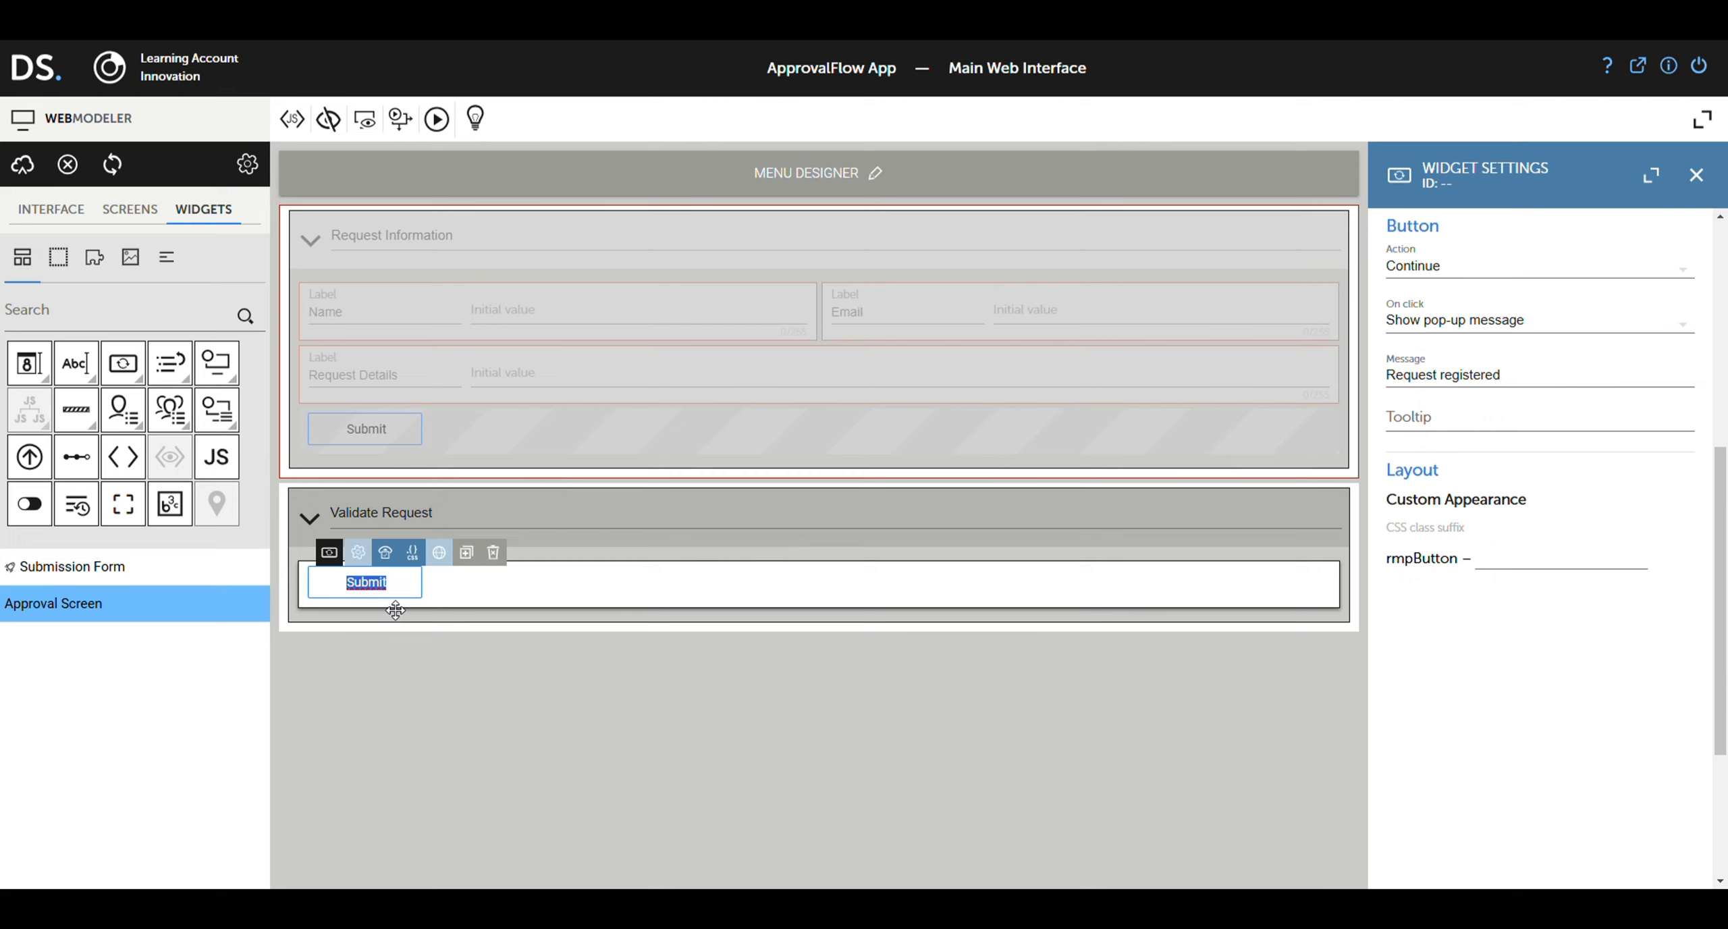
text(Accept)
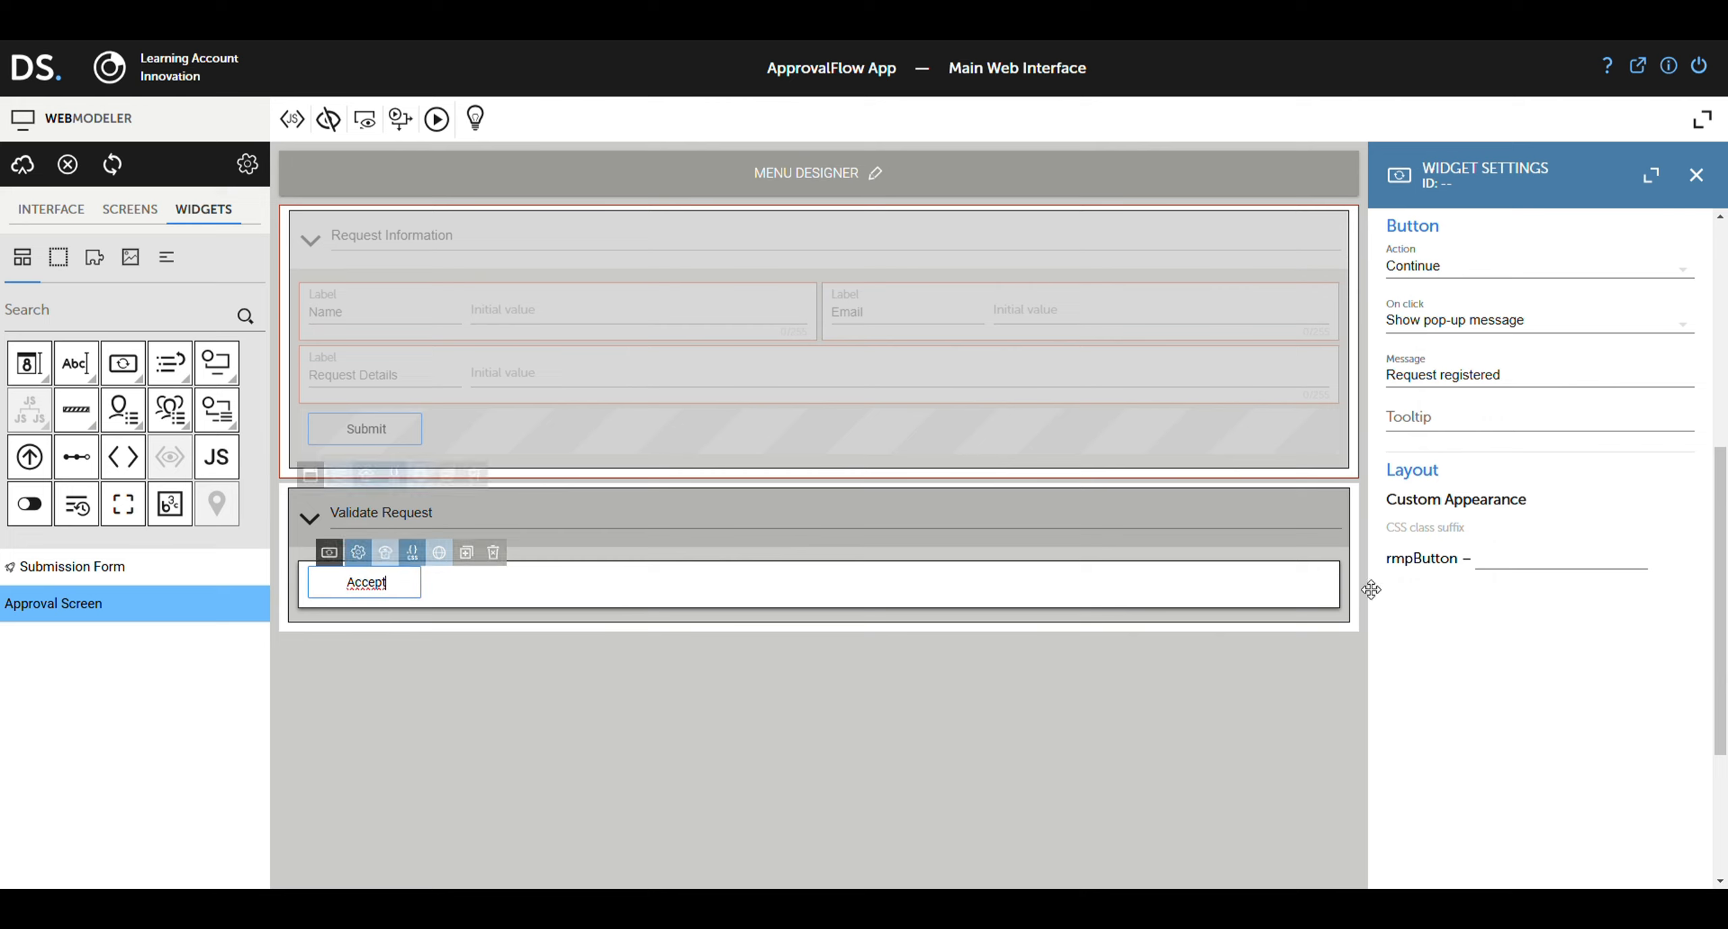
scroll(1479, 537, up, 6)
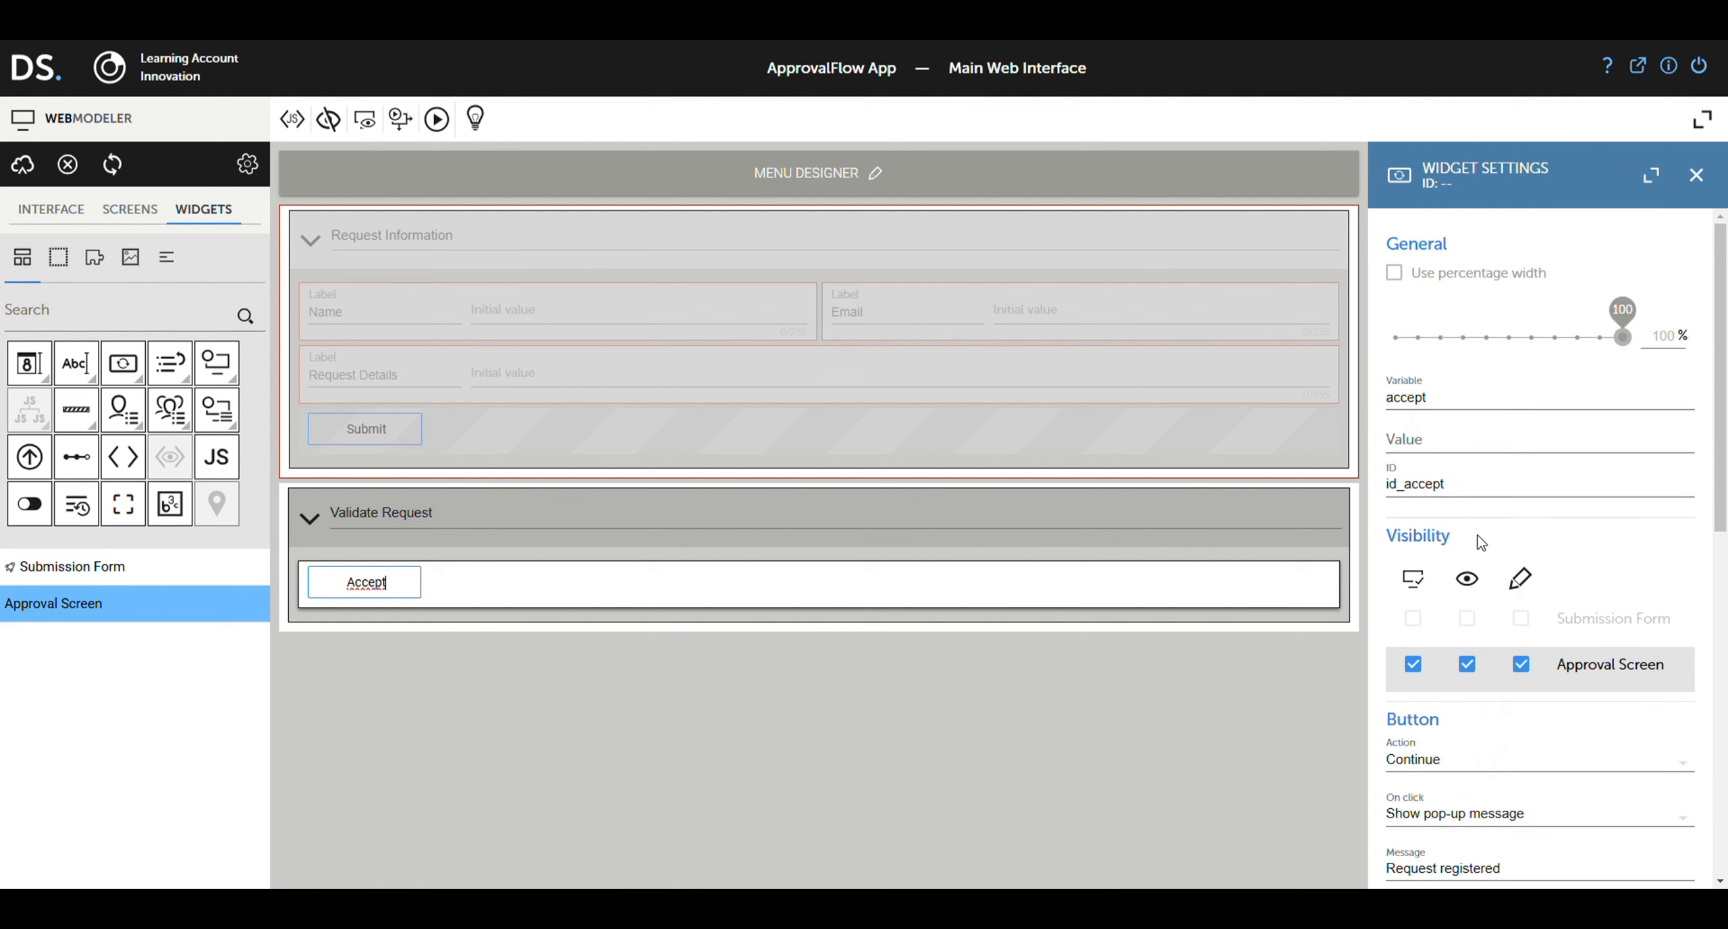
double_click(1432, 407)
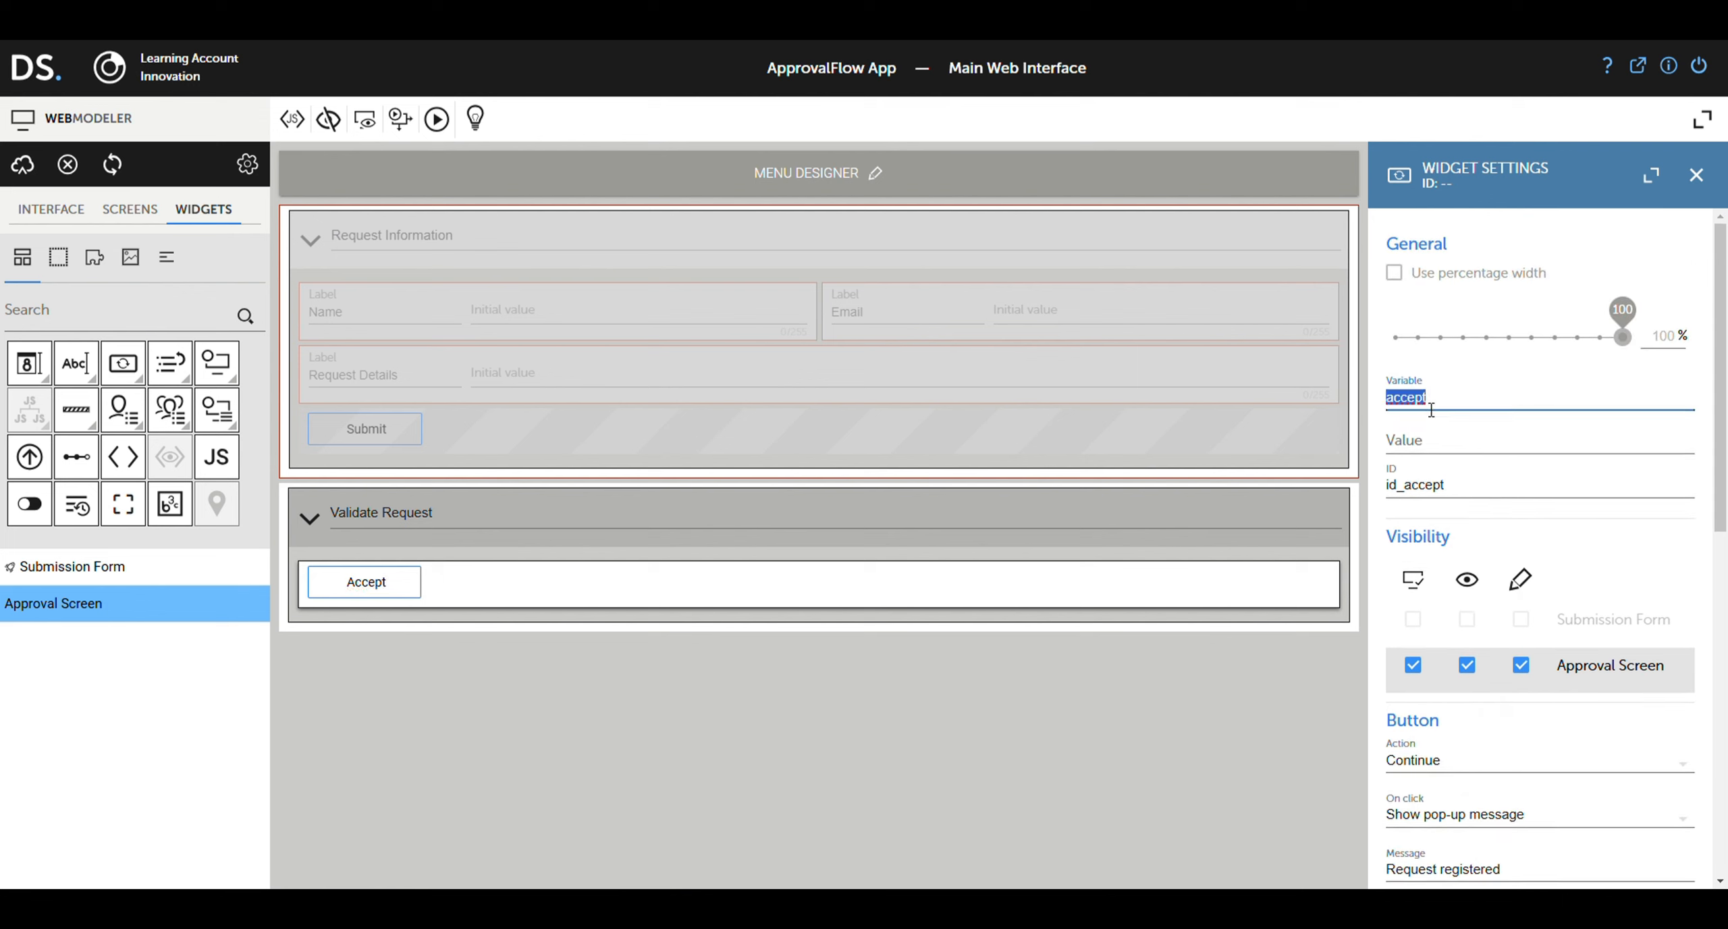
text(value)
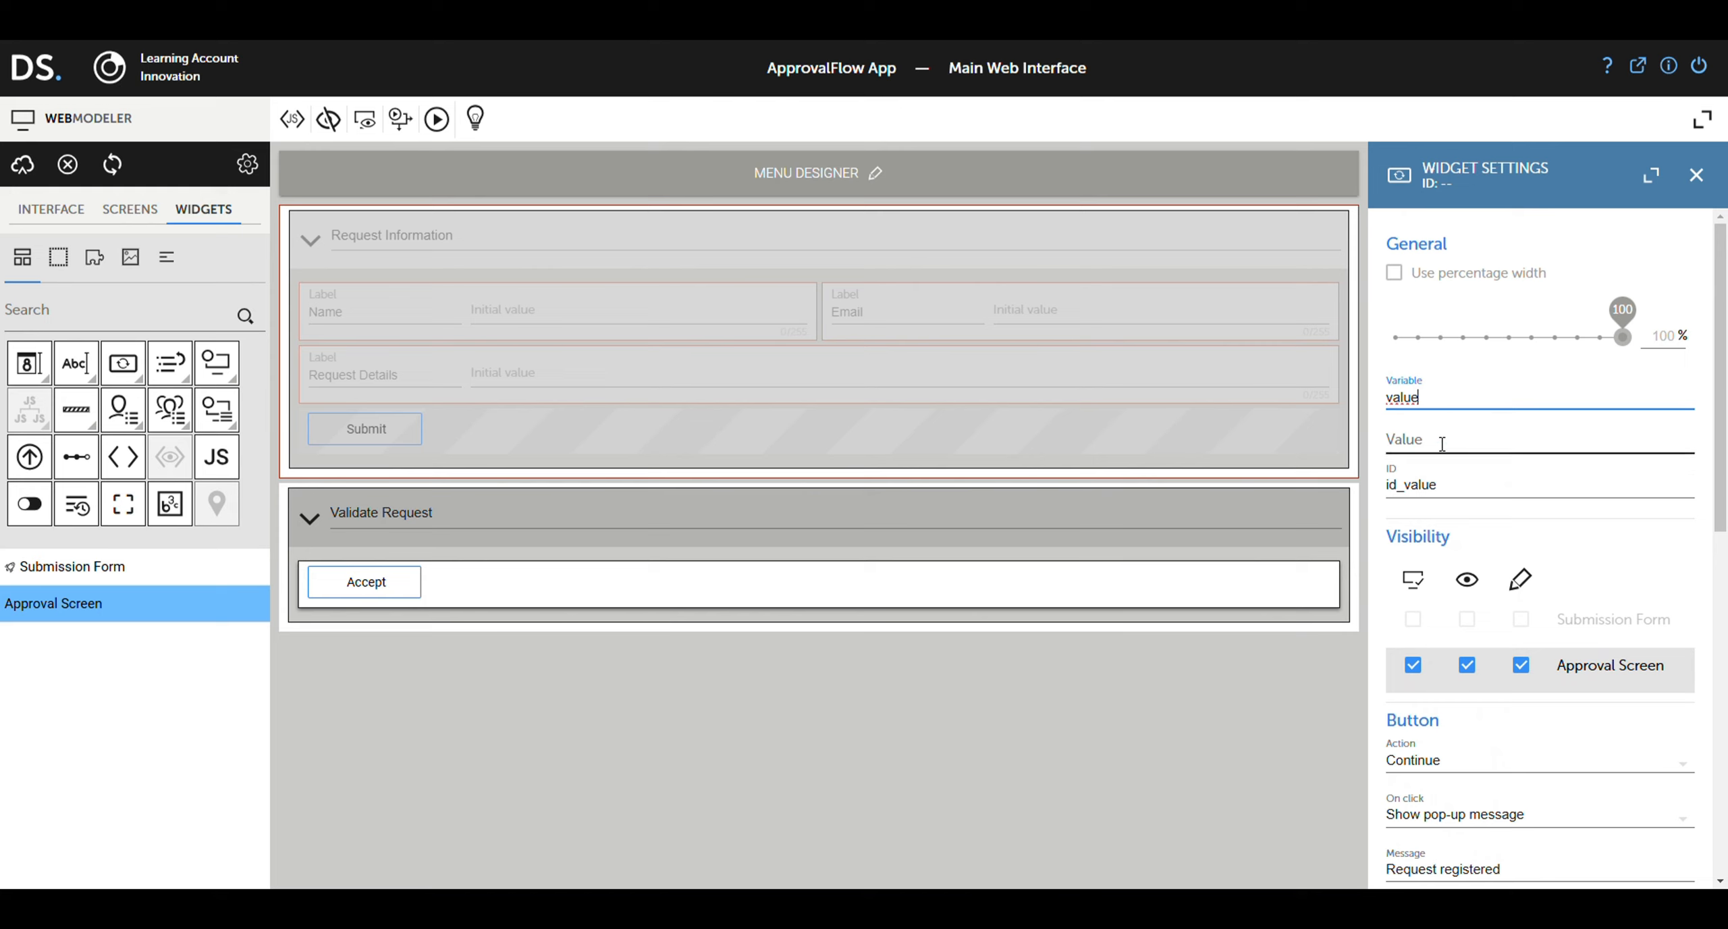
click(1462, 496)
text(_a)
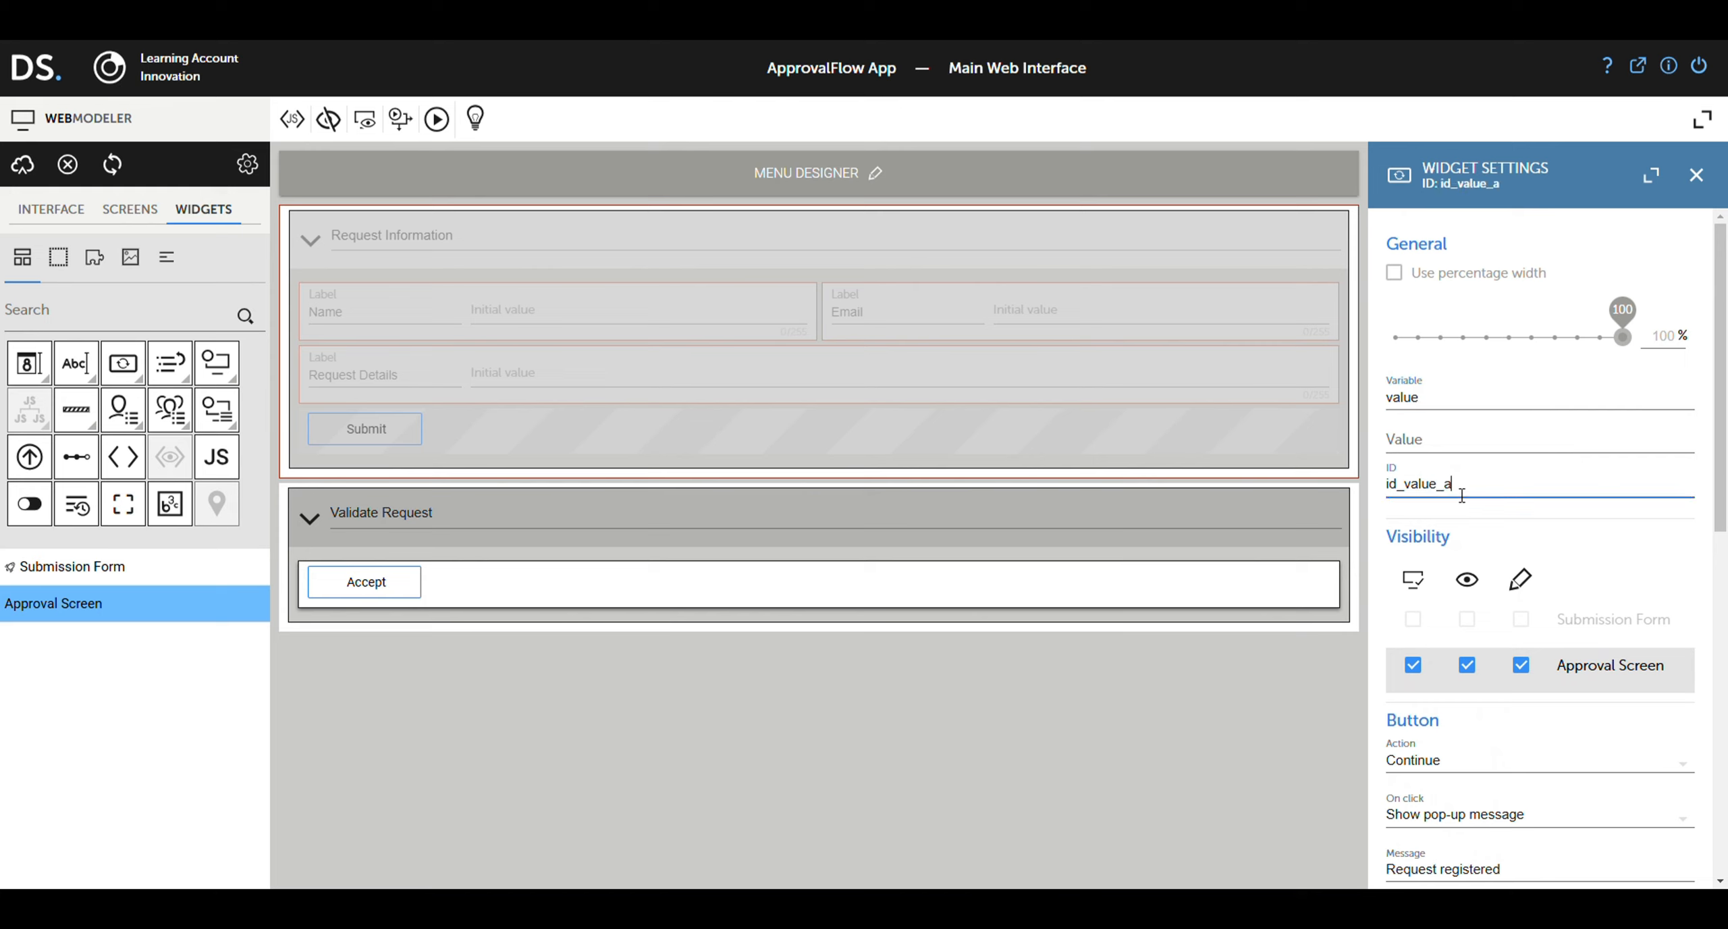
text(ccept)
click(1439, 449)
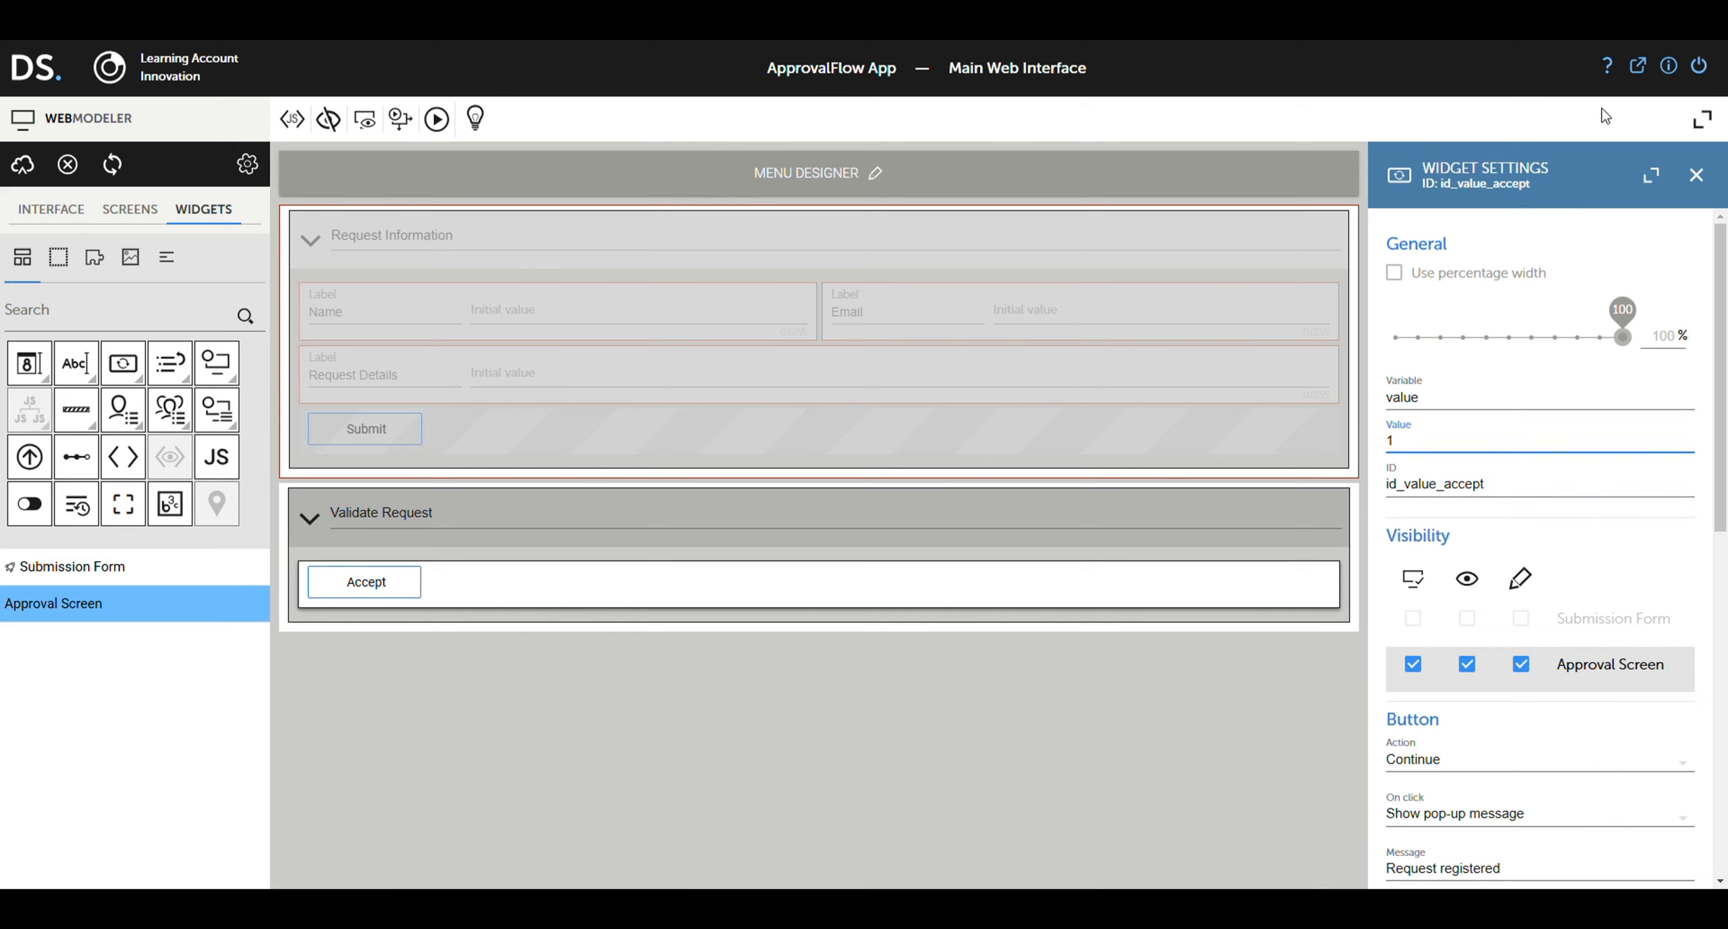
click(1586, 565)
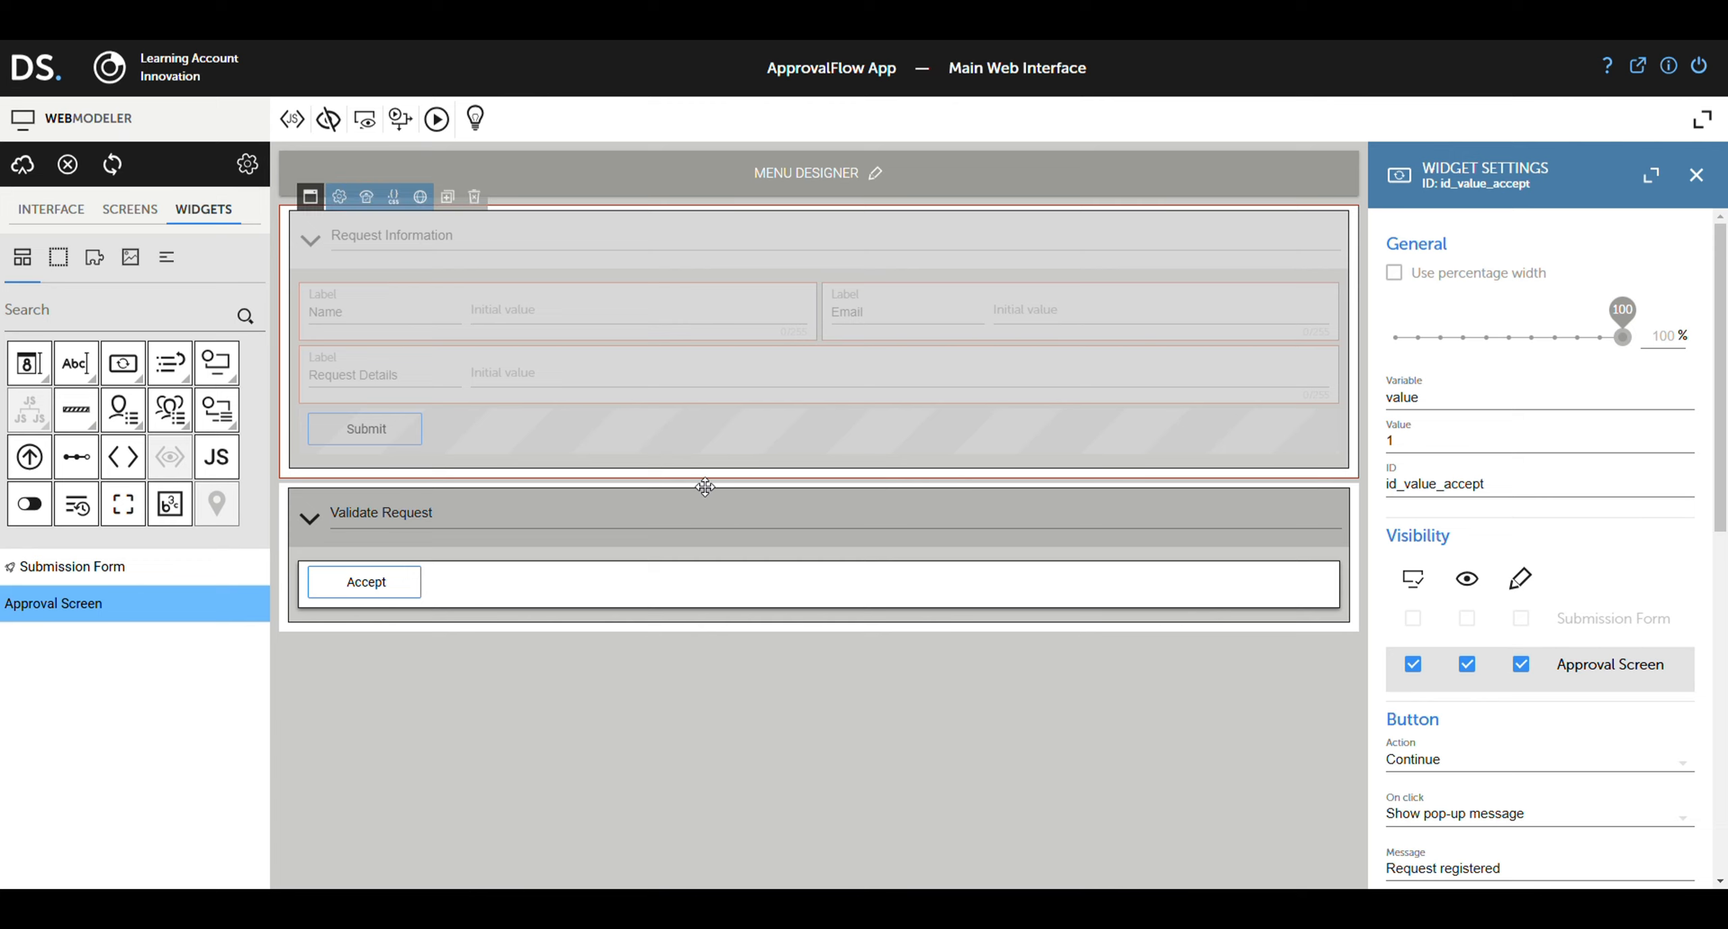
Step: Add a 'reject' button setting value to 0 with ID id_value_reject, then publish
drag(122, 364, 1092, 600)
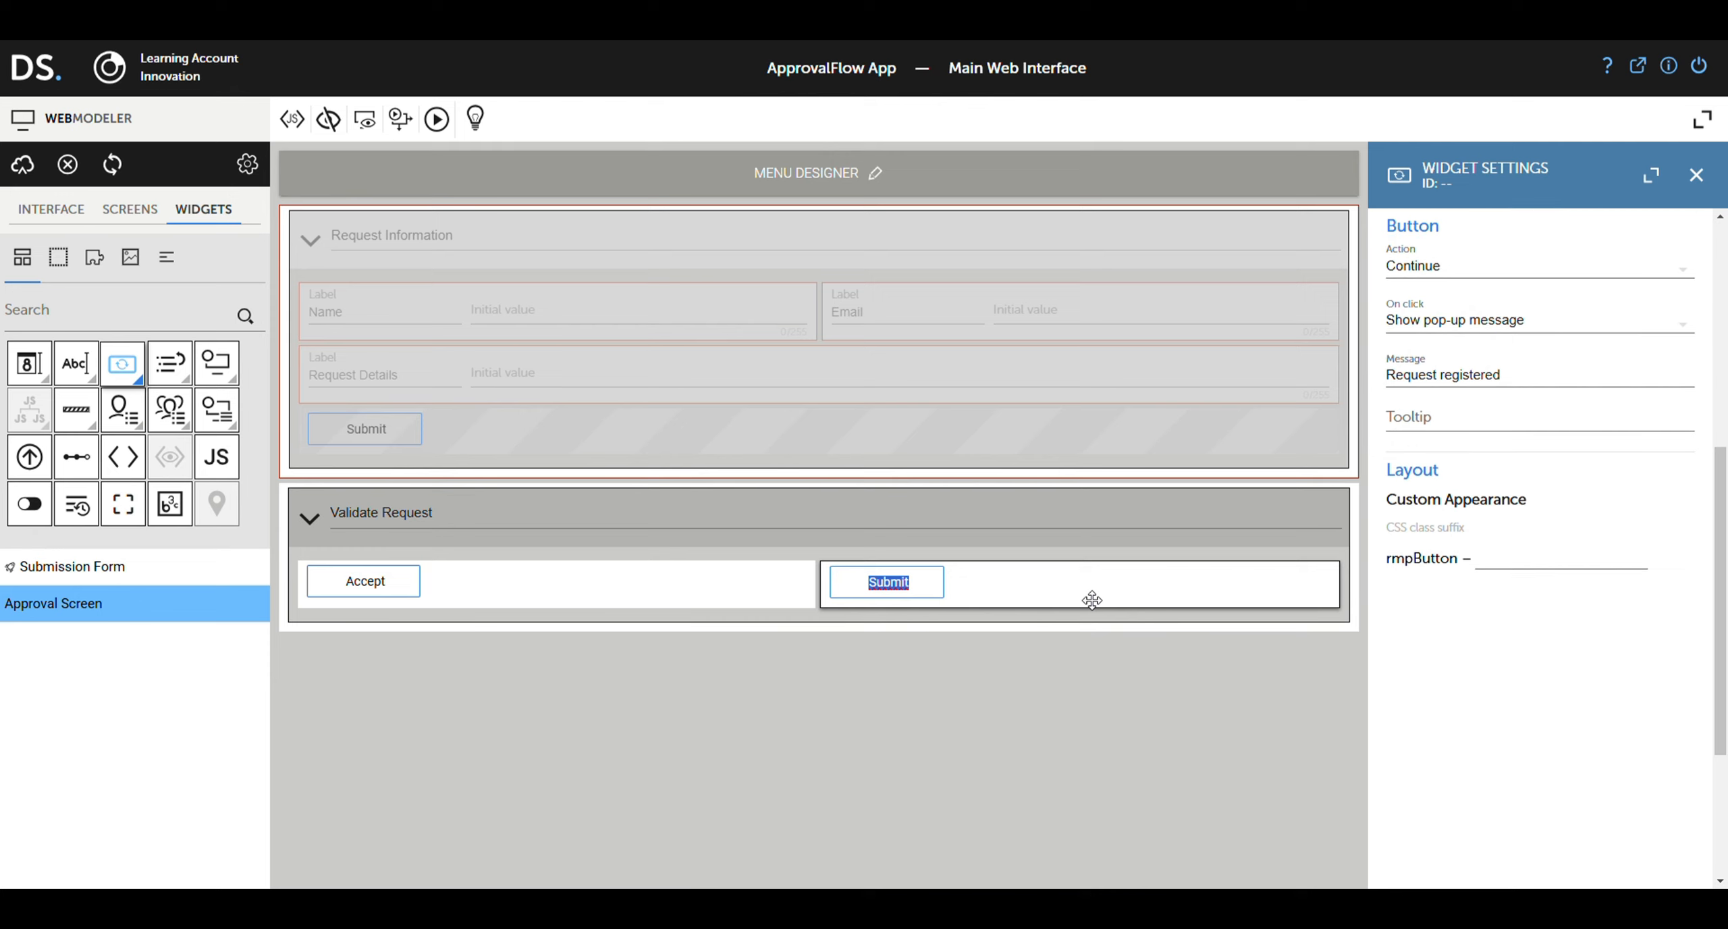
text(reject)
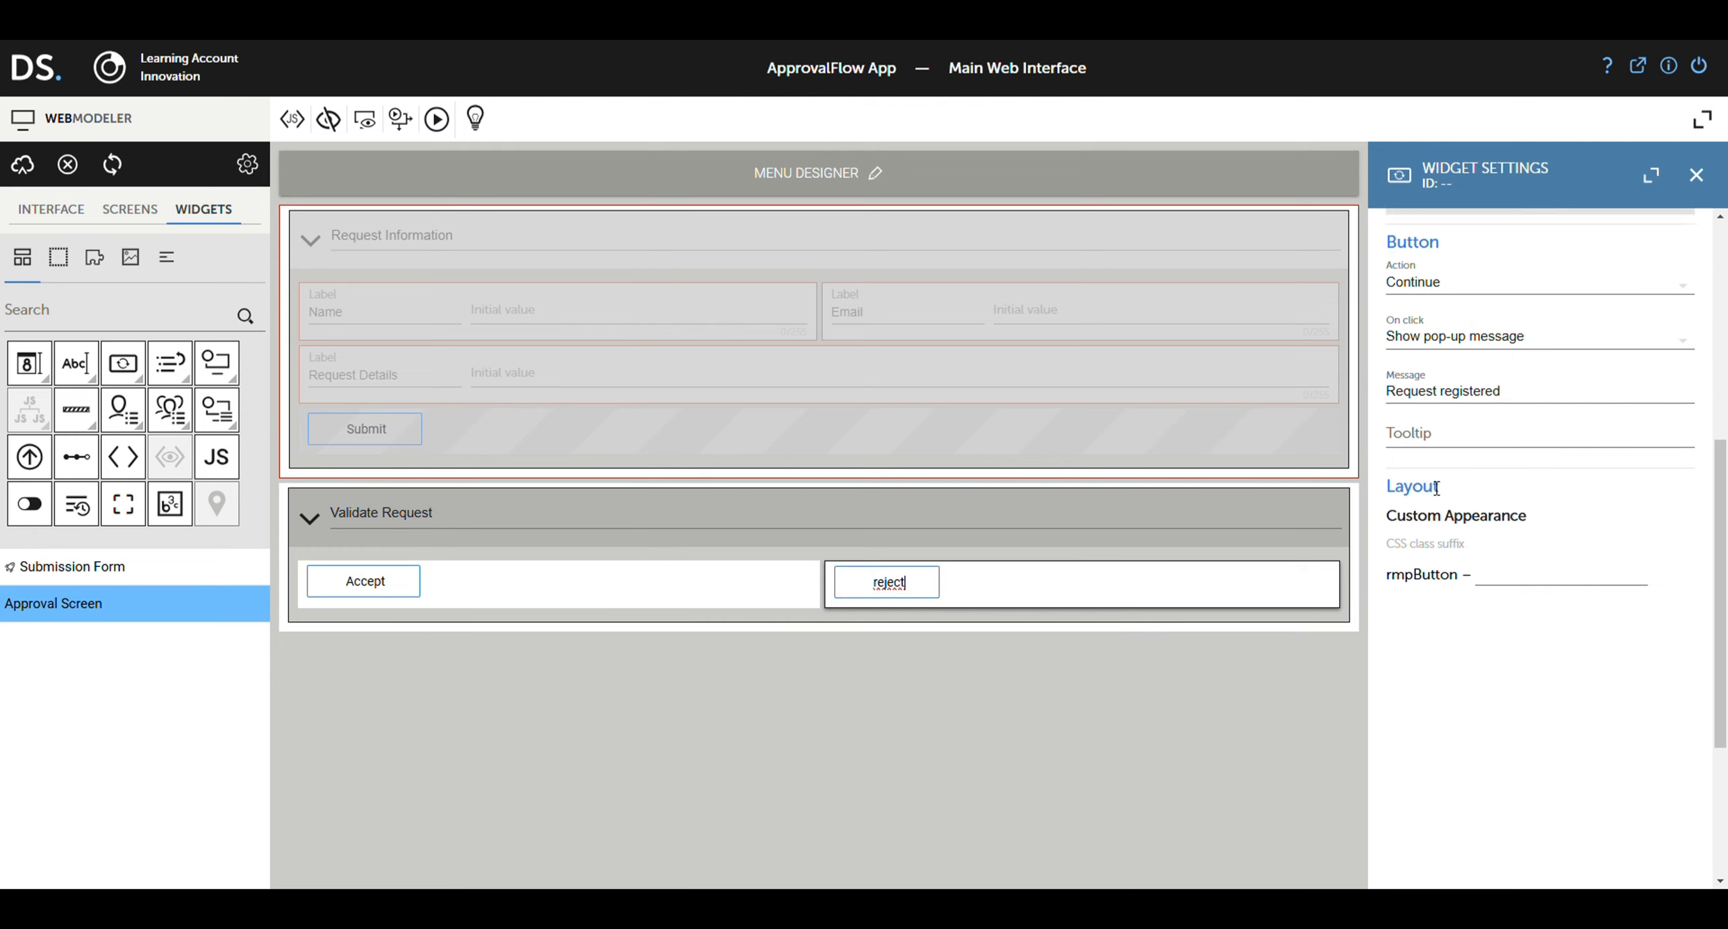
scroll(1436, 488, up, 7)
double_click(1440, 404)
text(v)
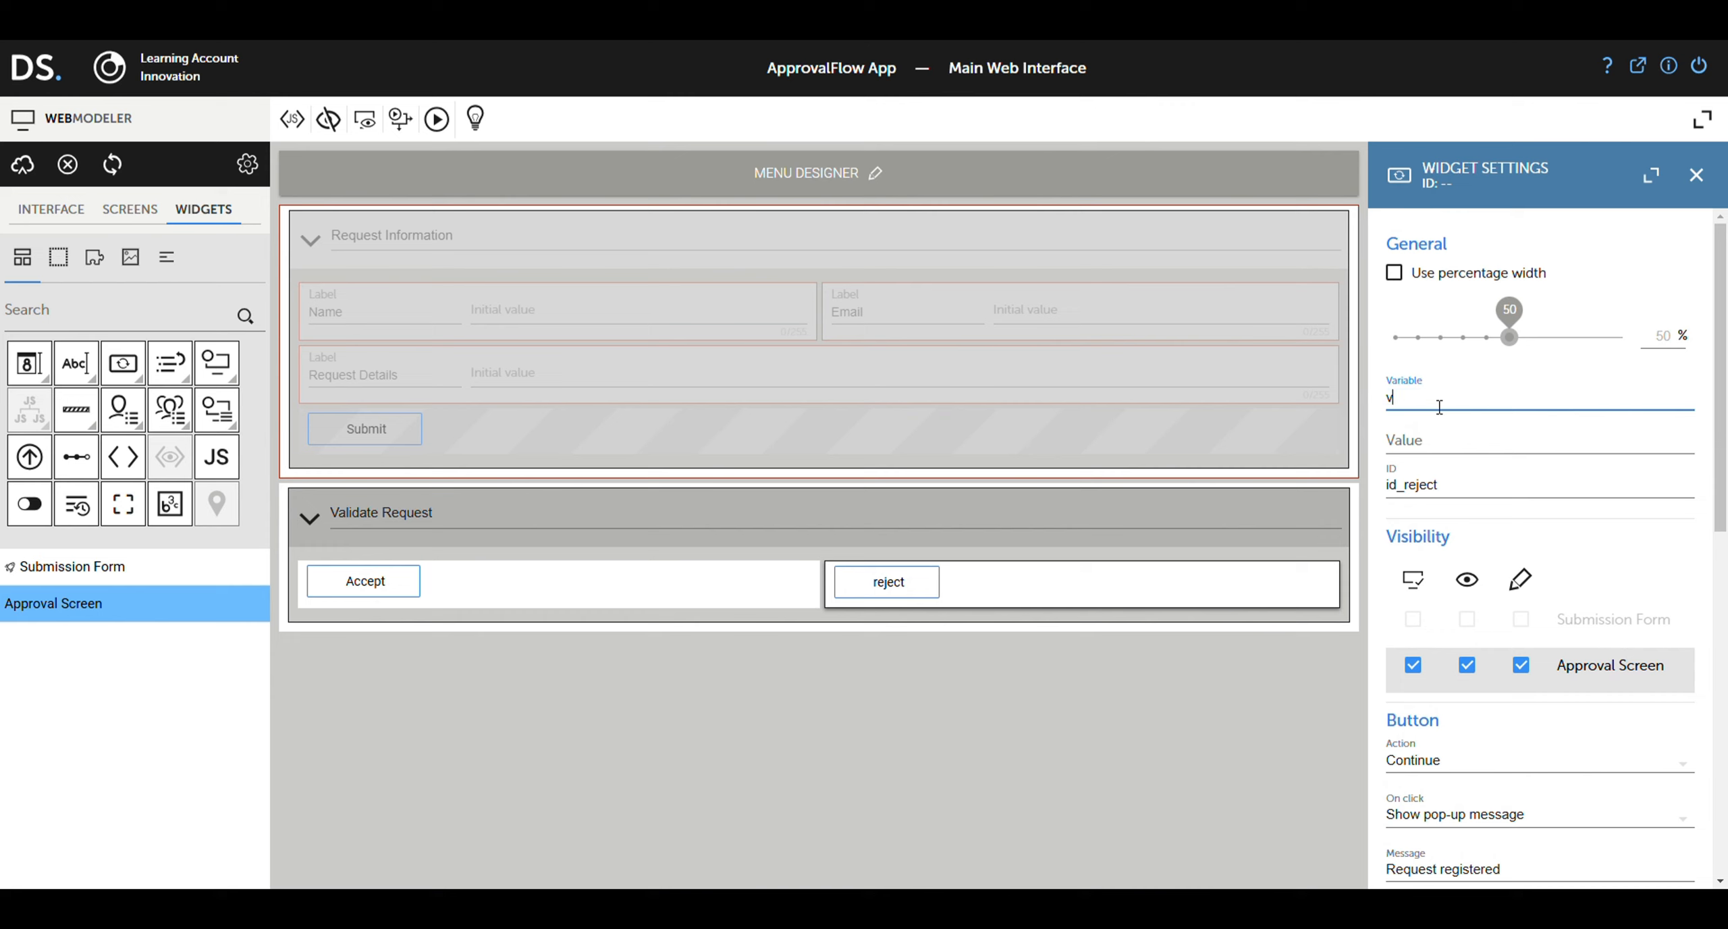
text(alue)
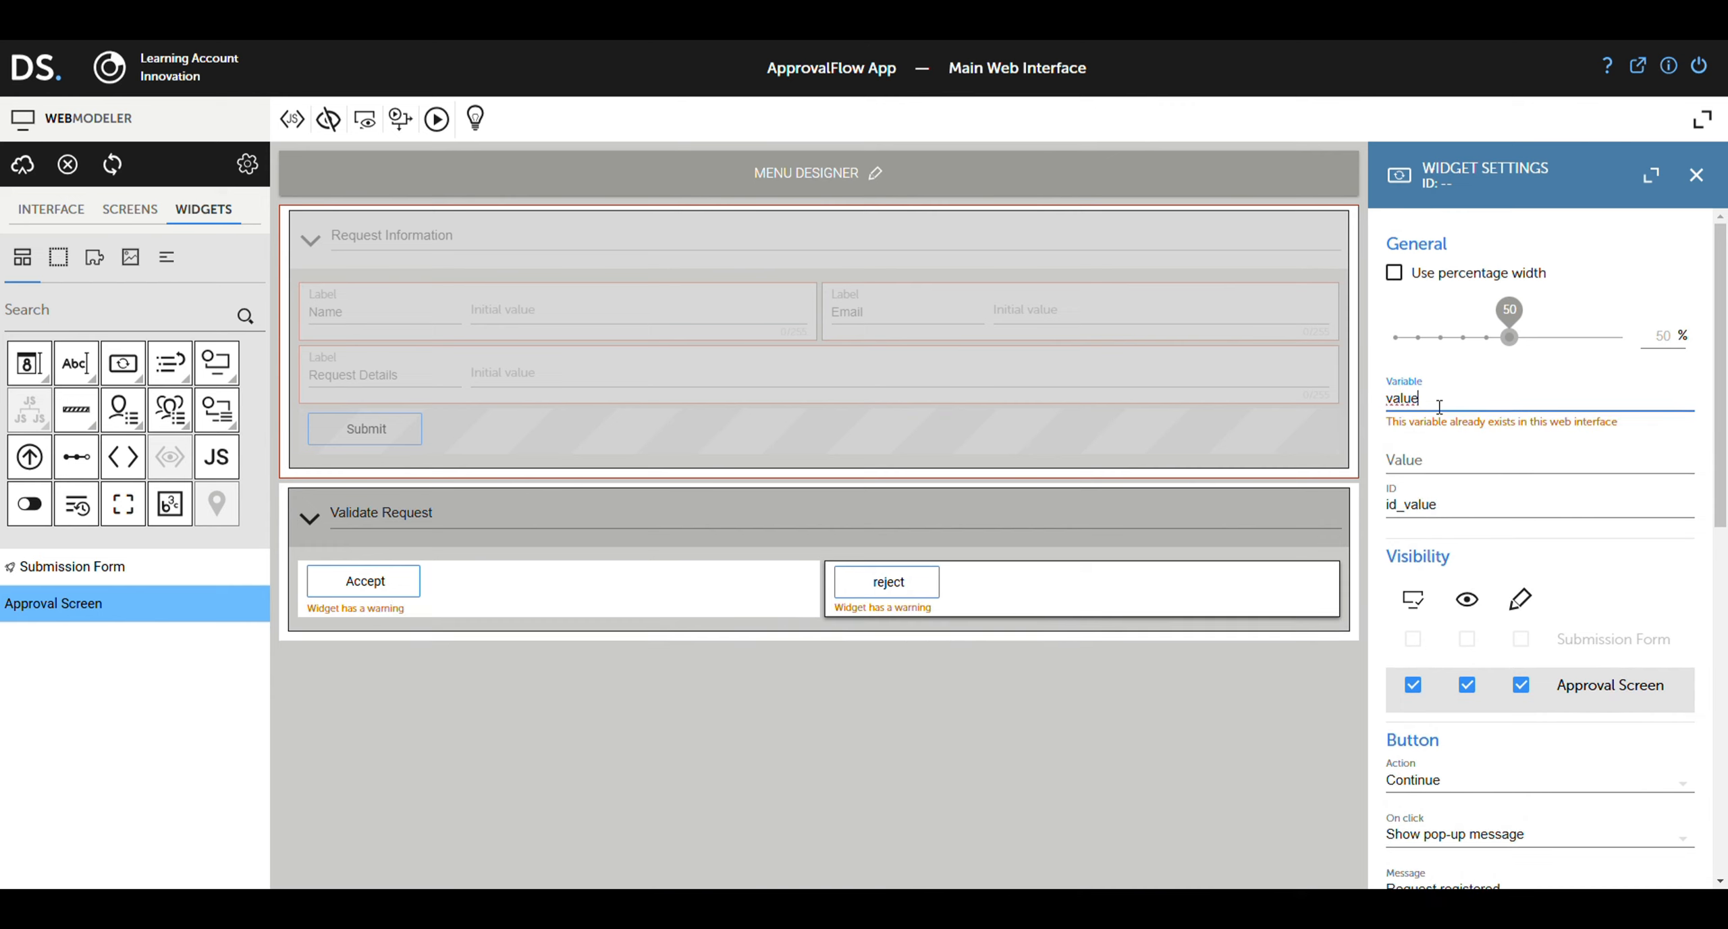
click(1439, 463)
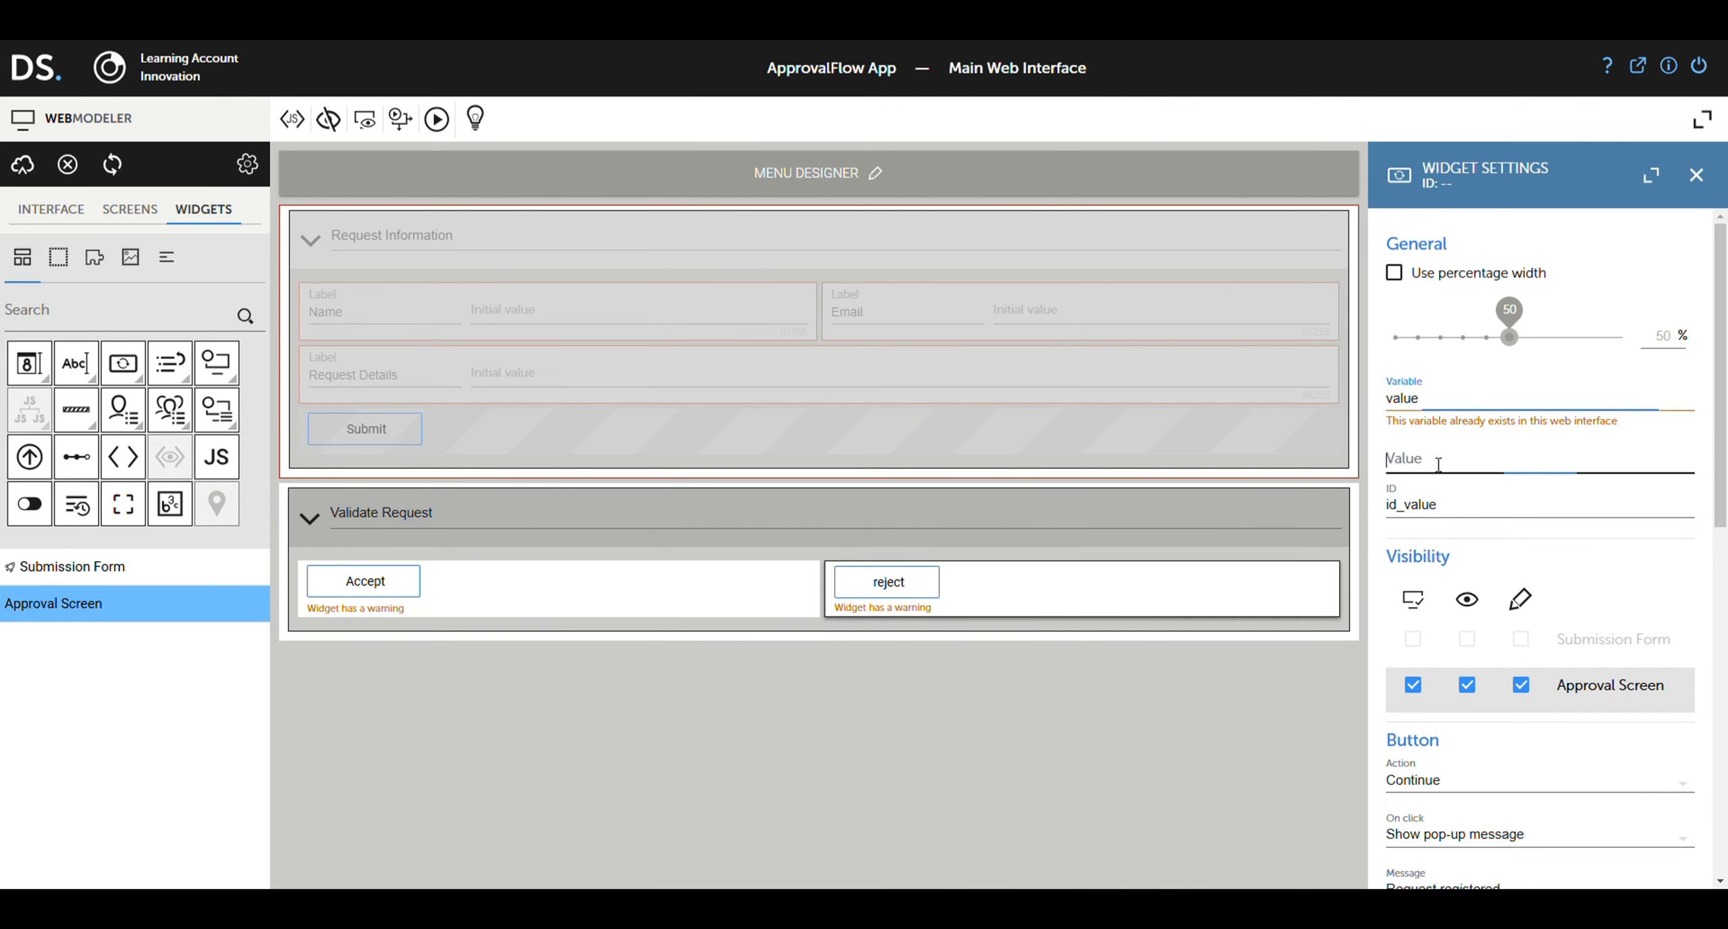
click(1460, 511)
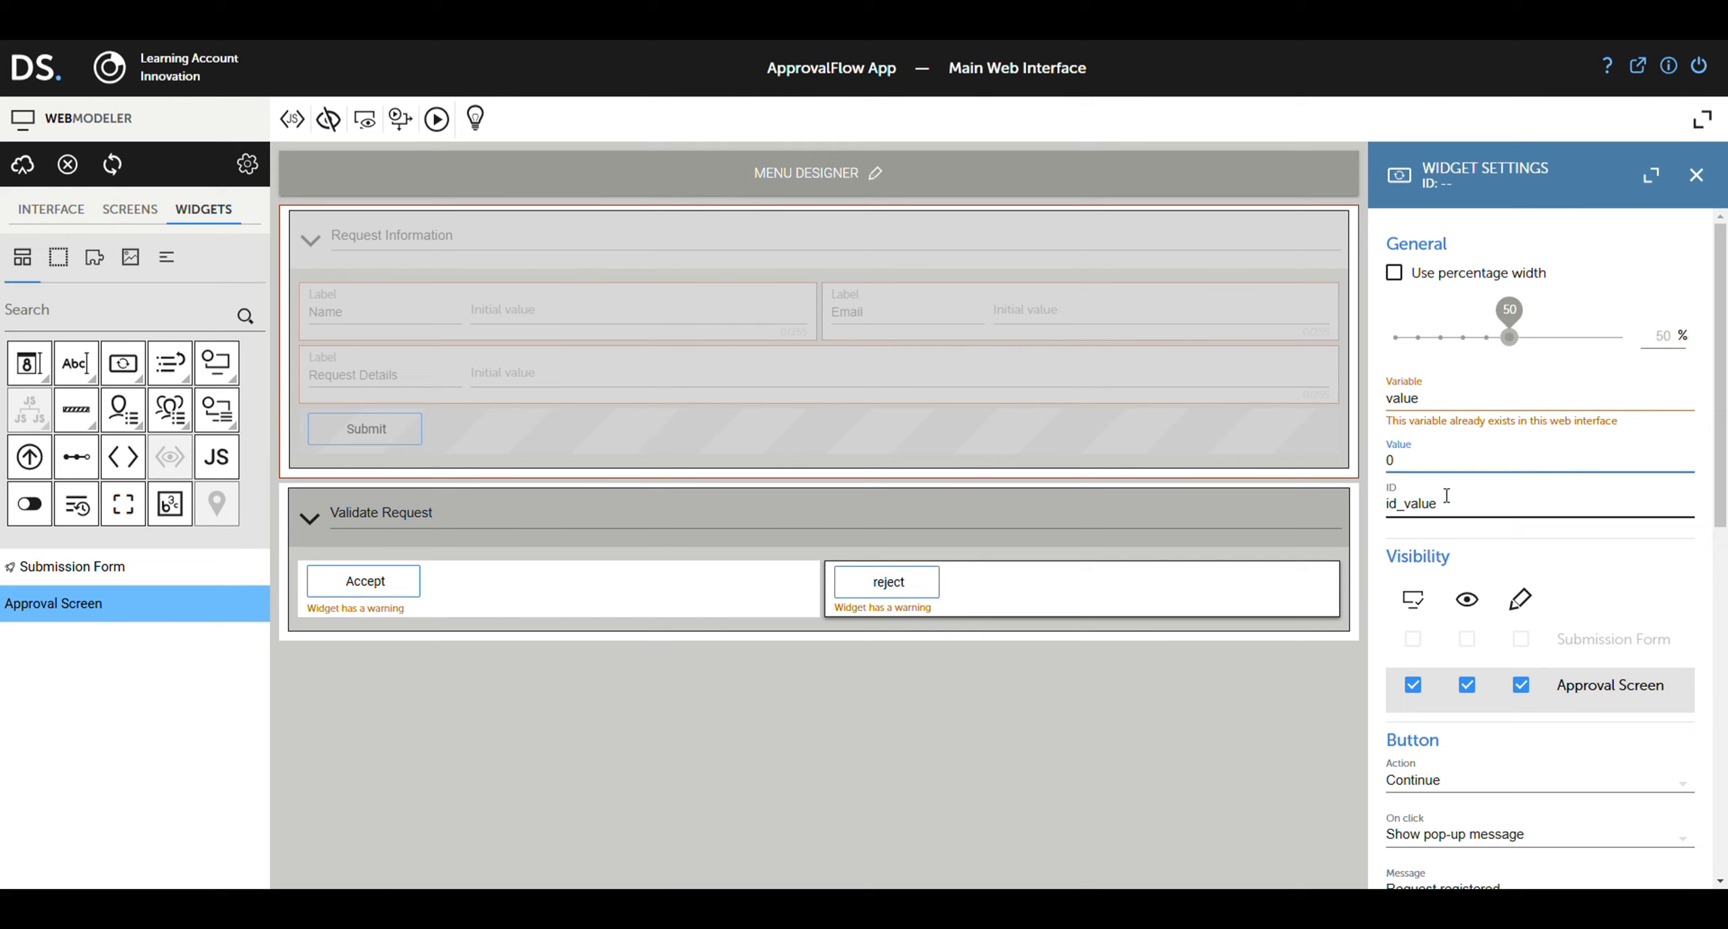
text(_reje)
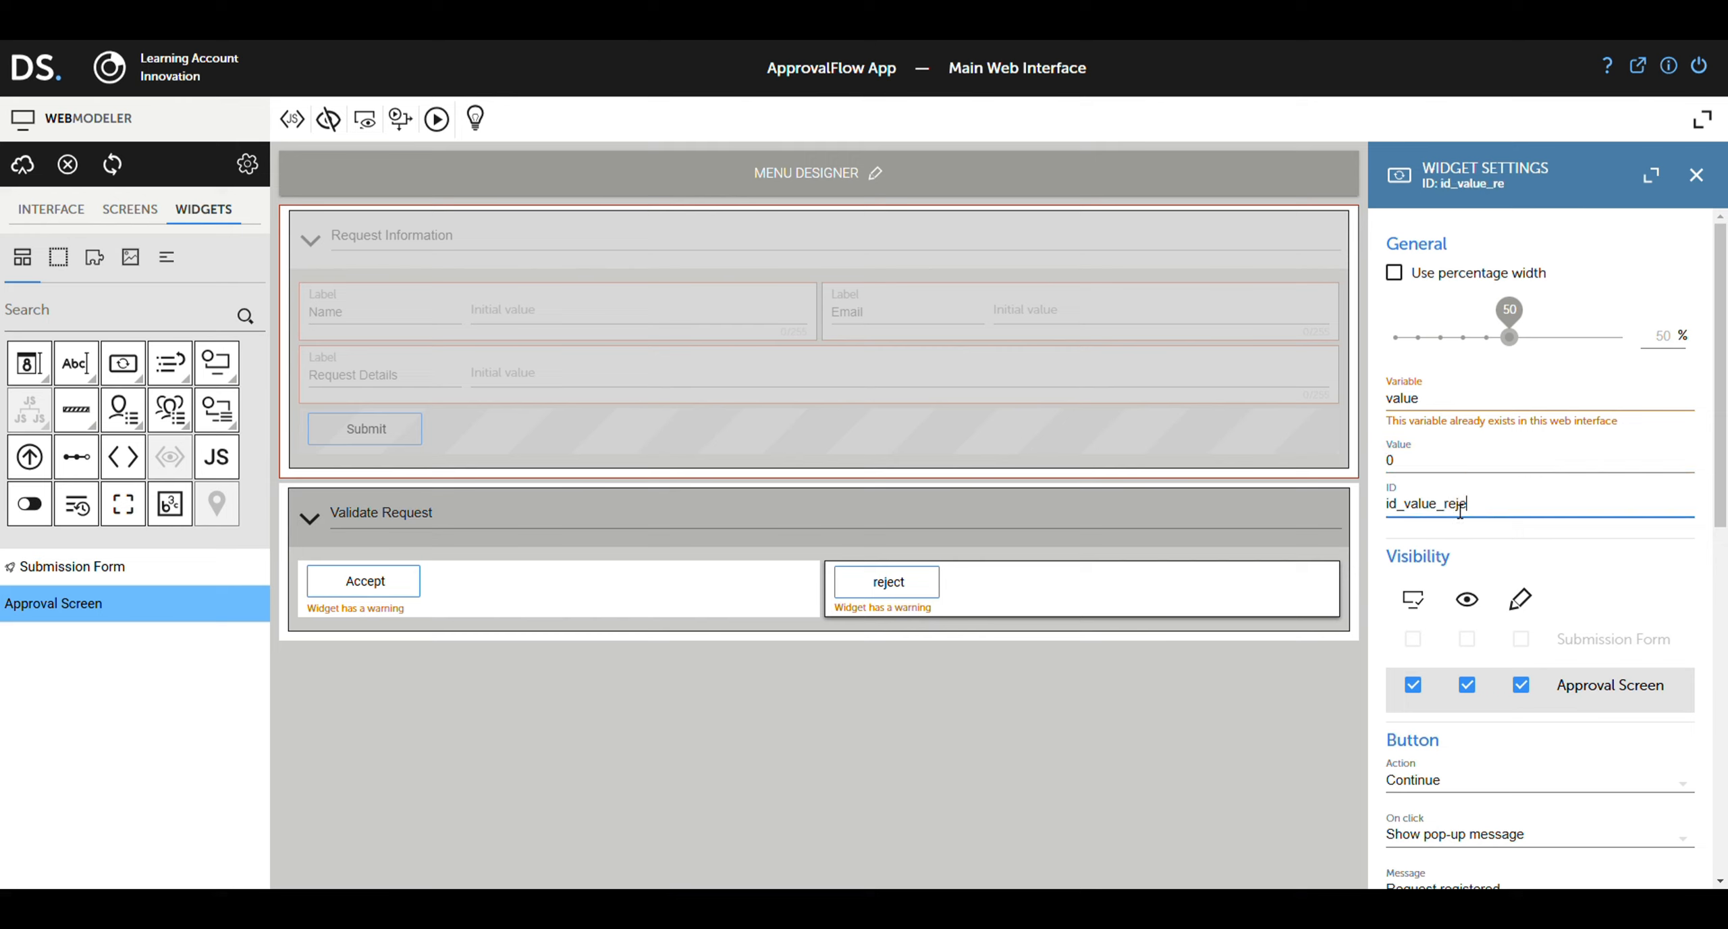
text(ct)
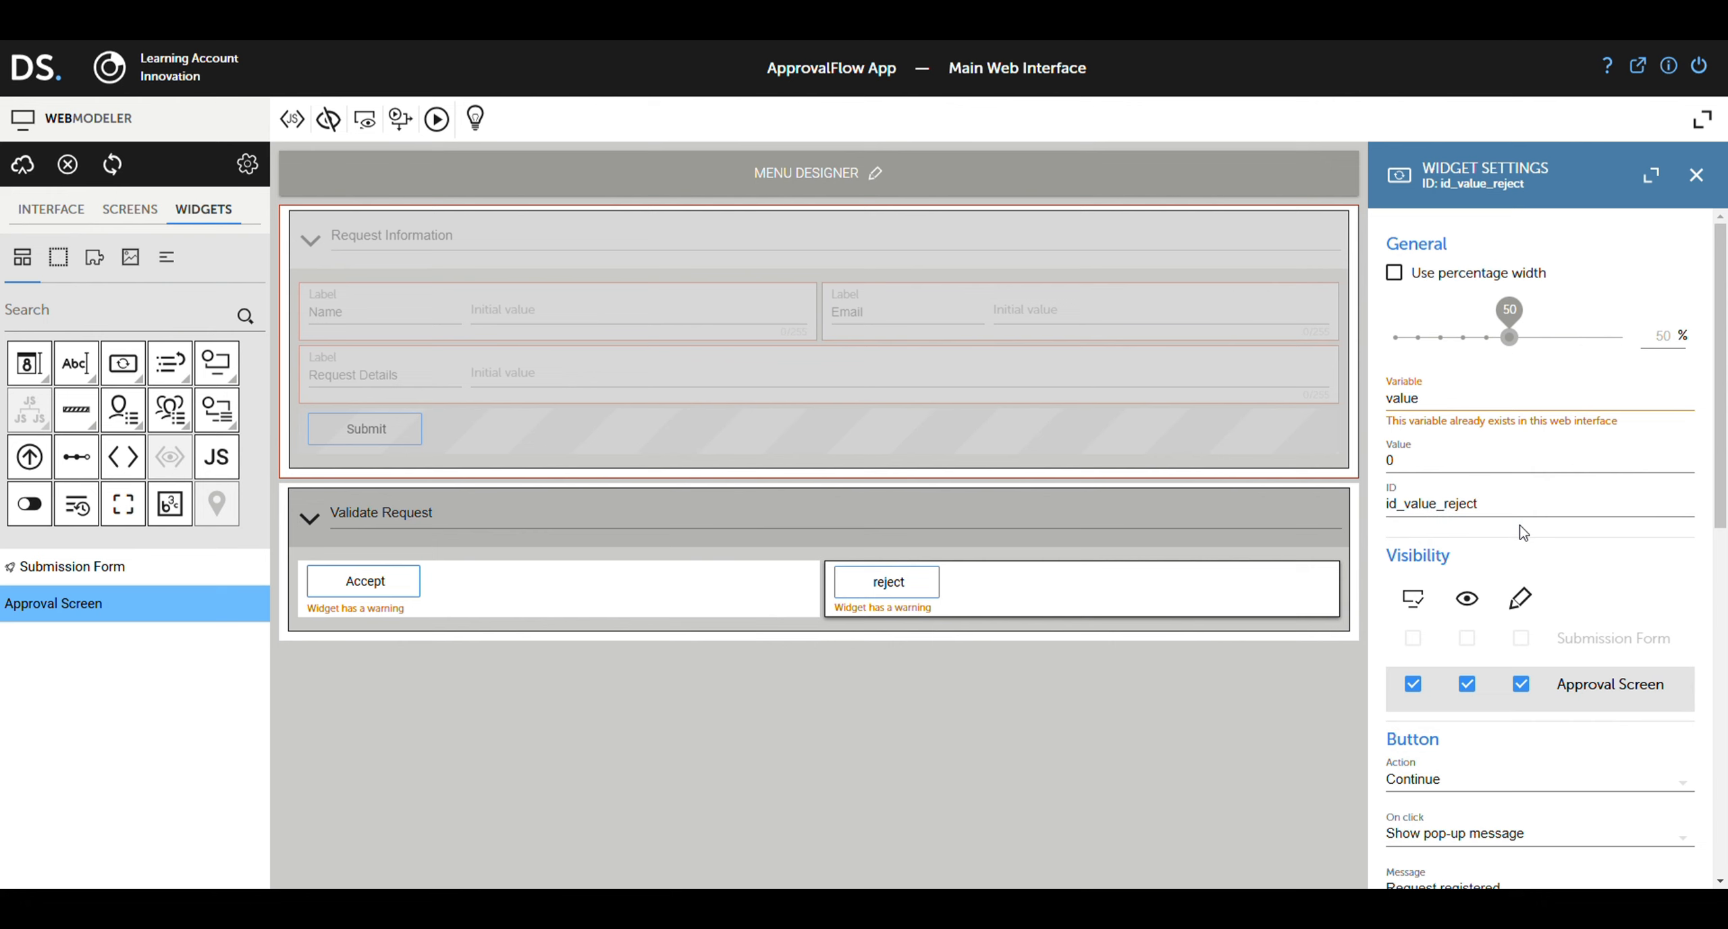
click(23, 170)
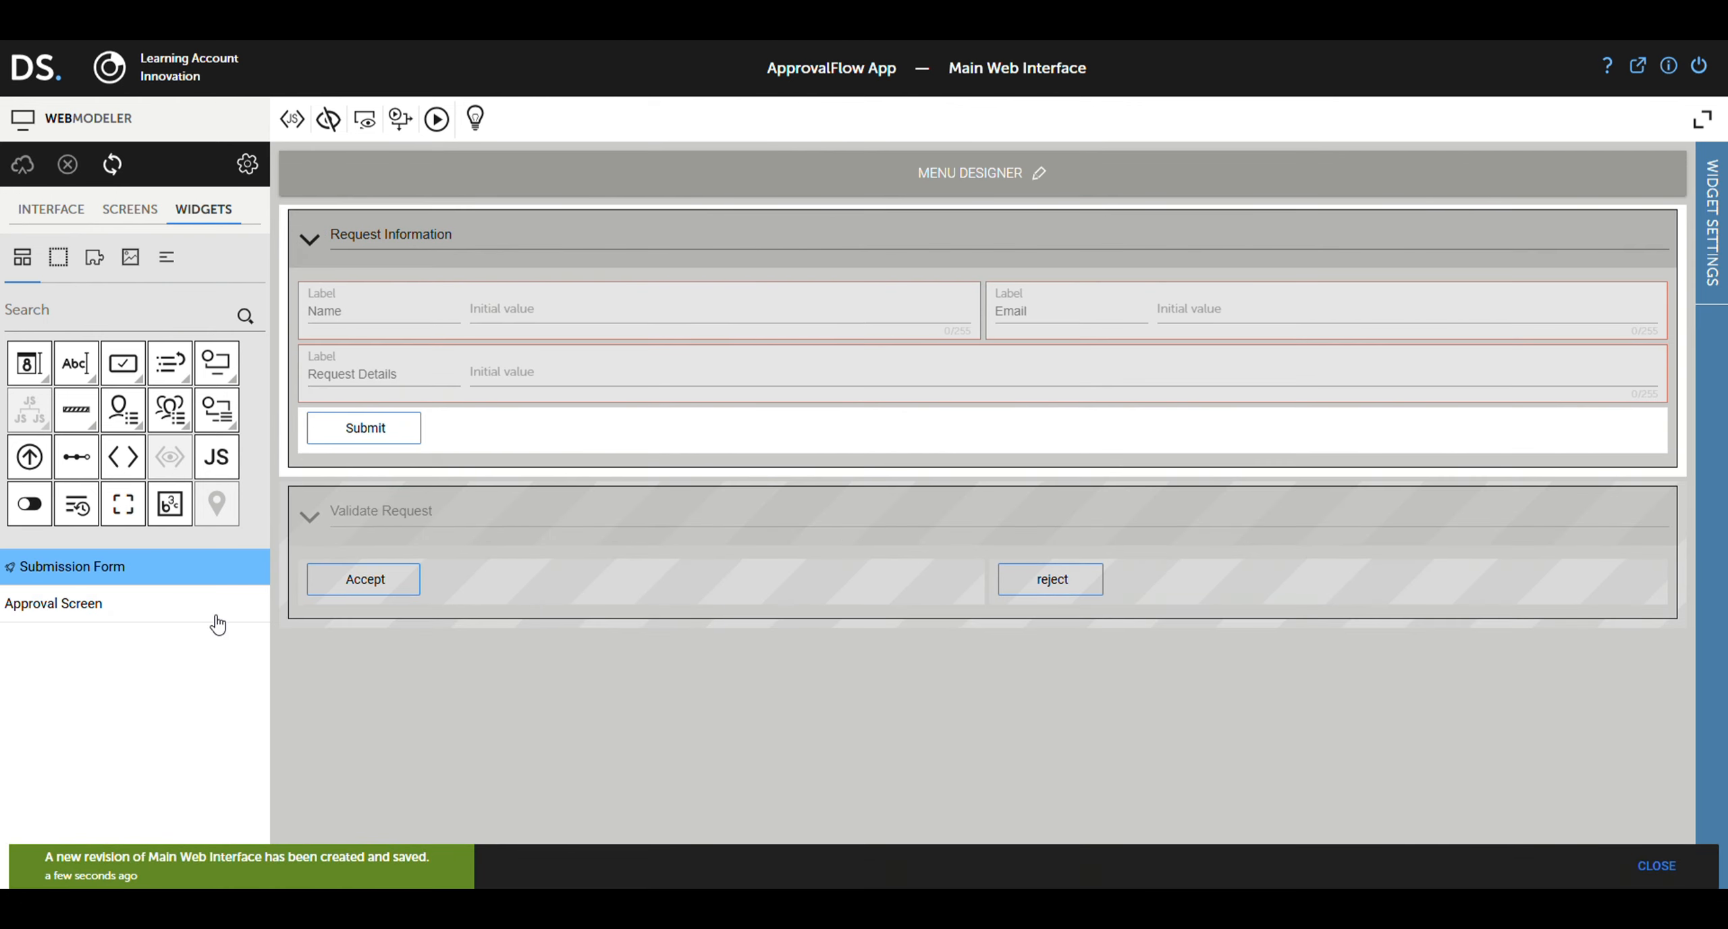
Step: Rename the Manager lane's task to 'Validate Request'
click(191, 608)
click(174, 571)
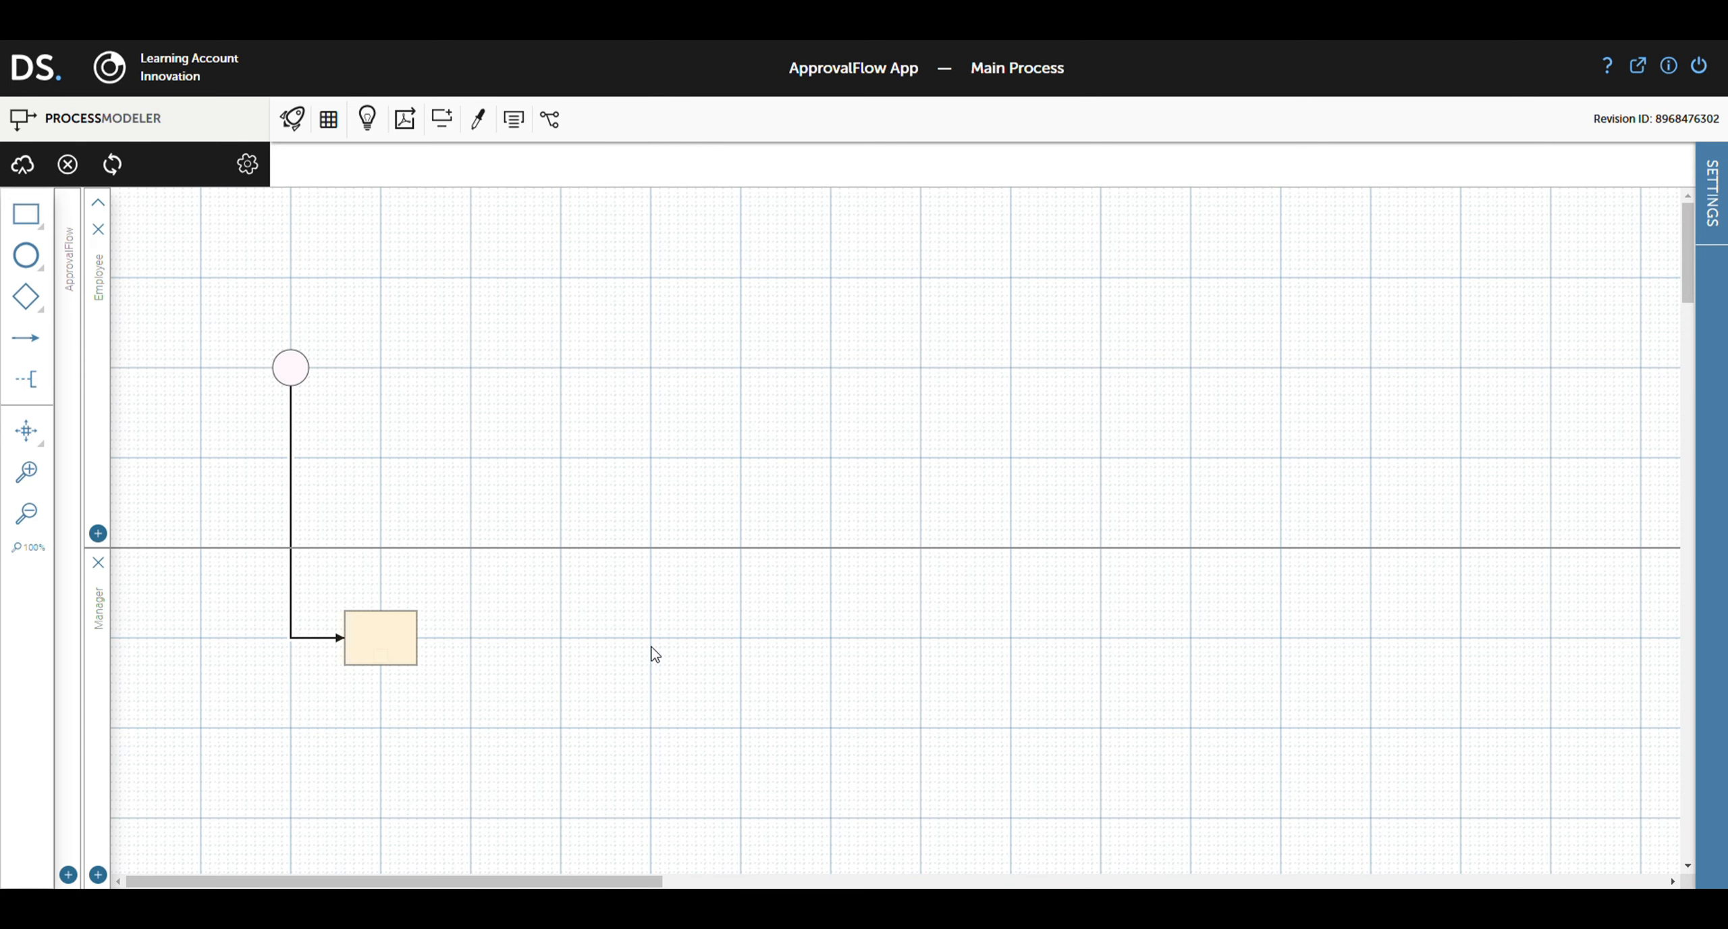
double_click(376, 640)
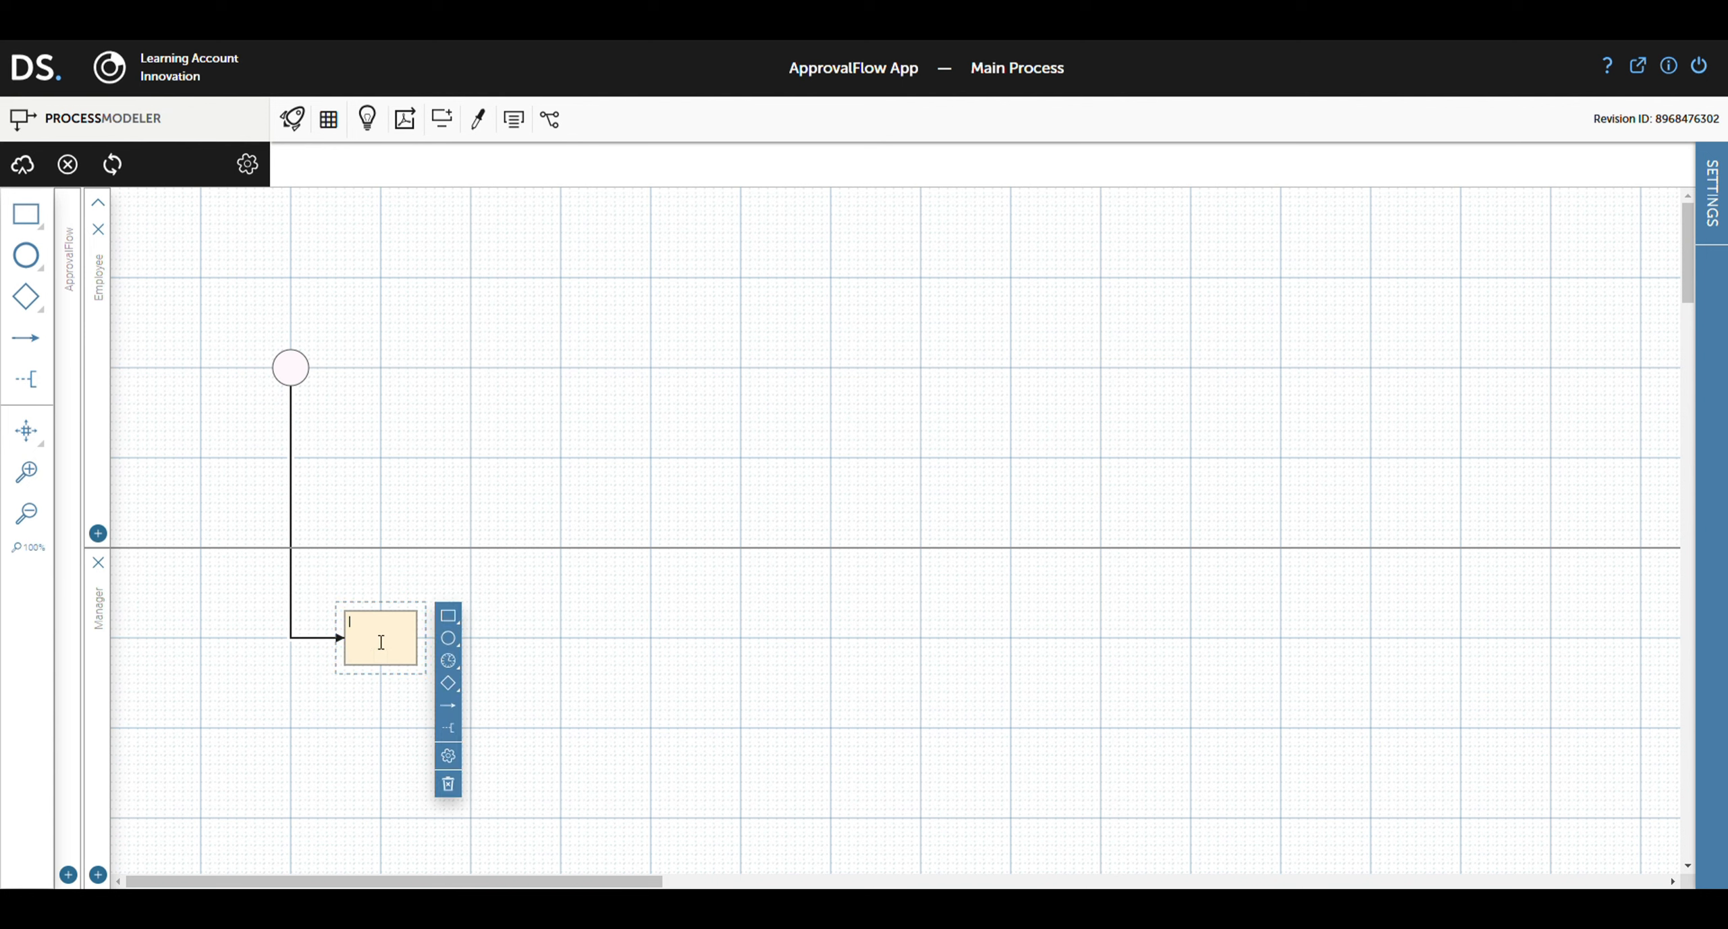
text(Validate Request)
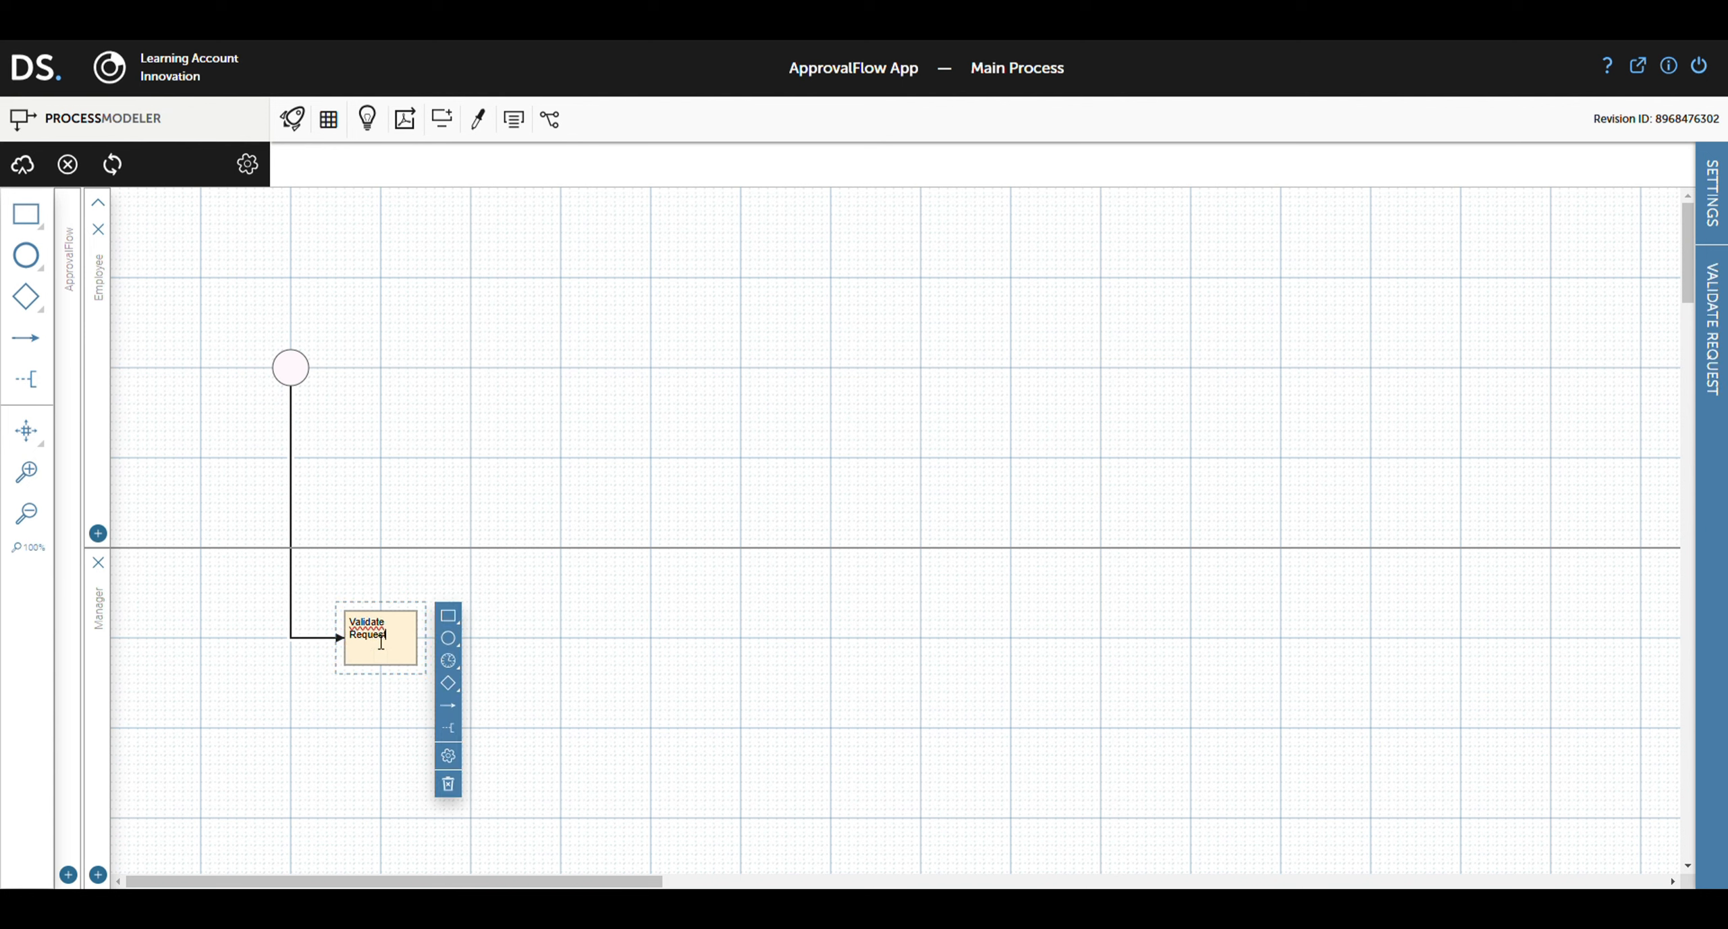
click(401, 666)
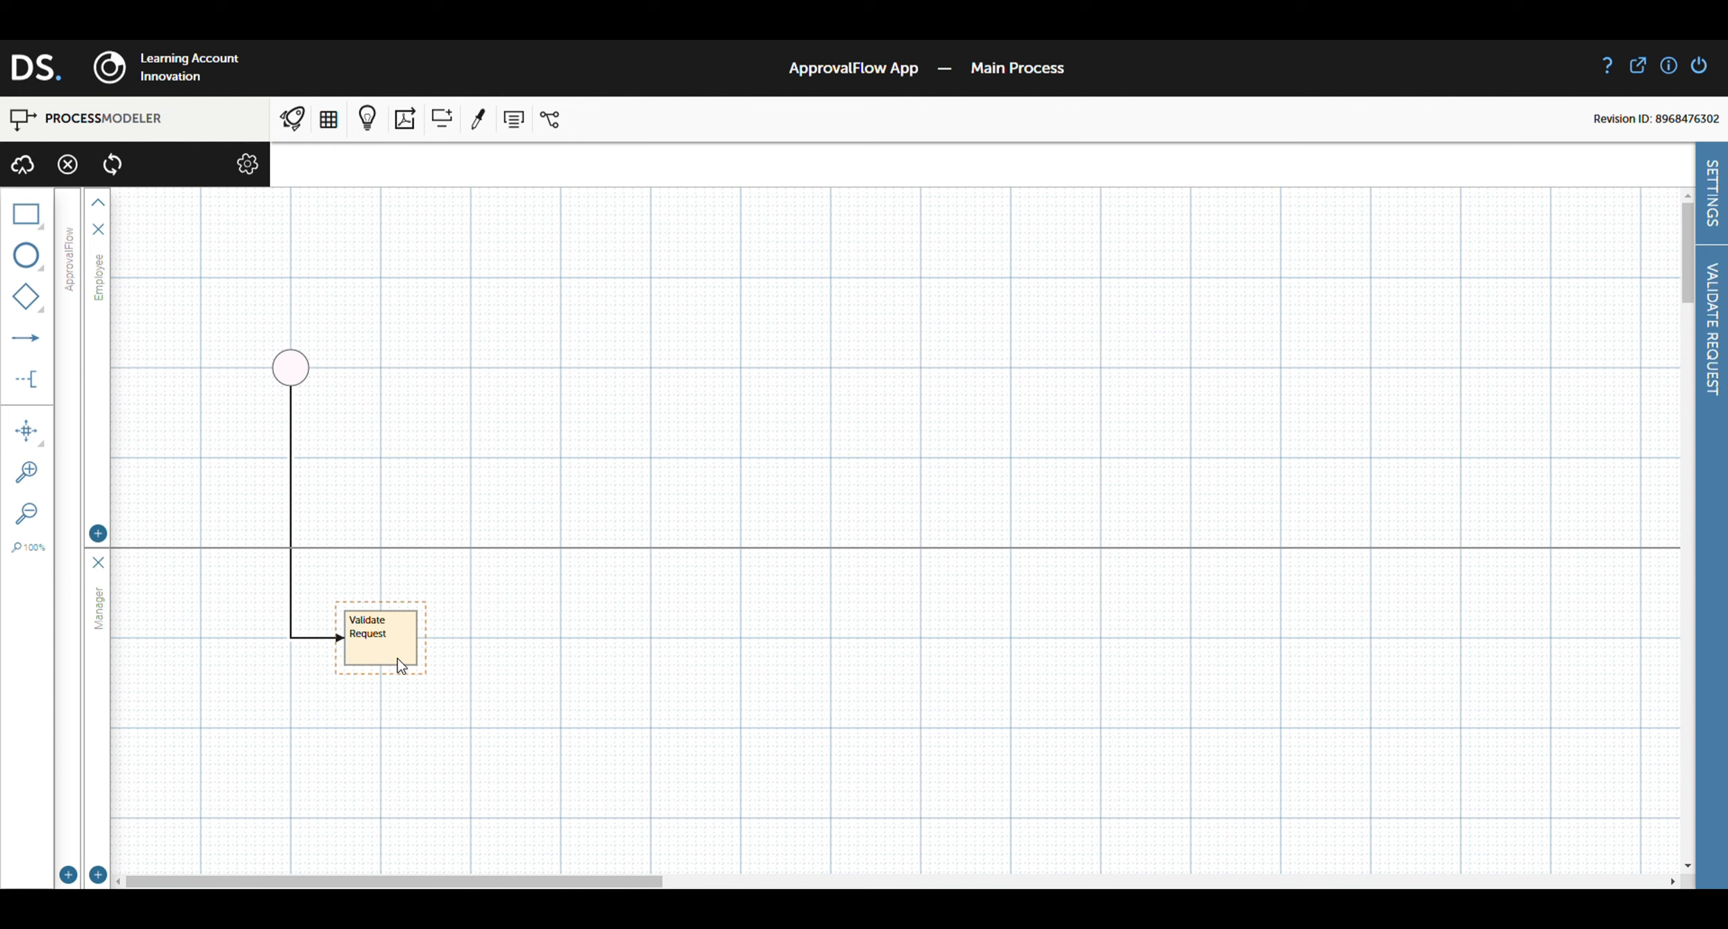
Step: Set the Validate Request task type to Manual and bring up its web interface chooser
click(448, 755)
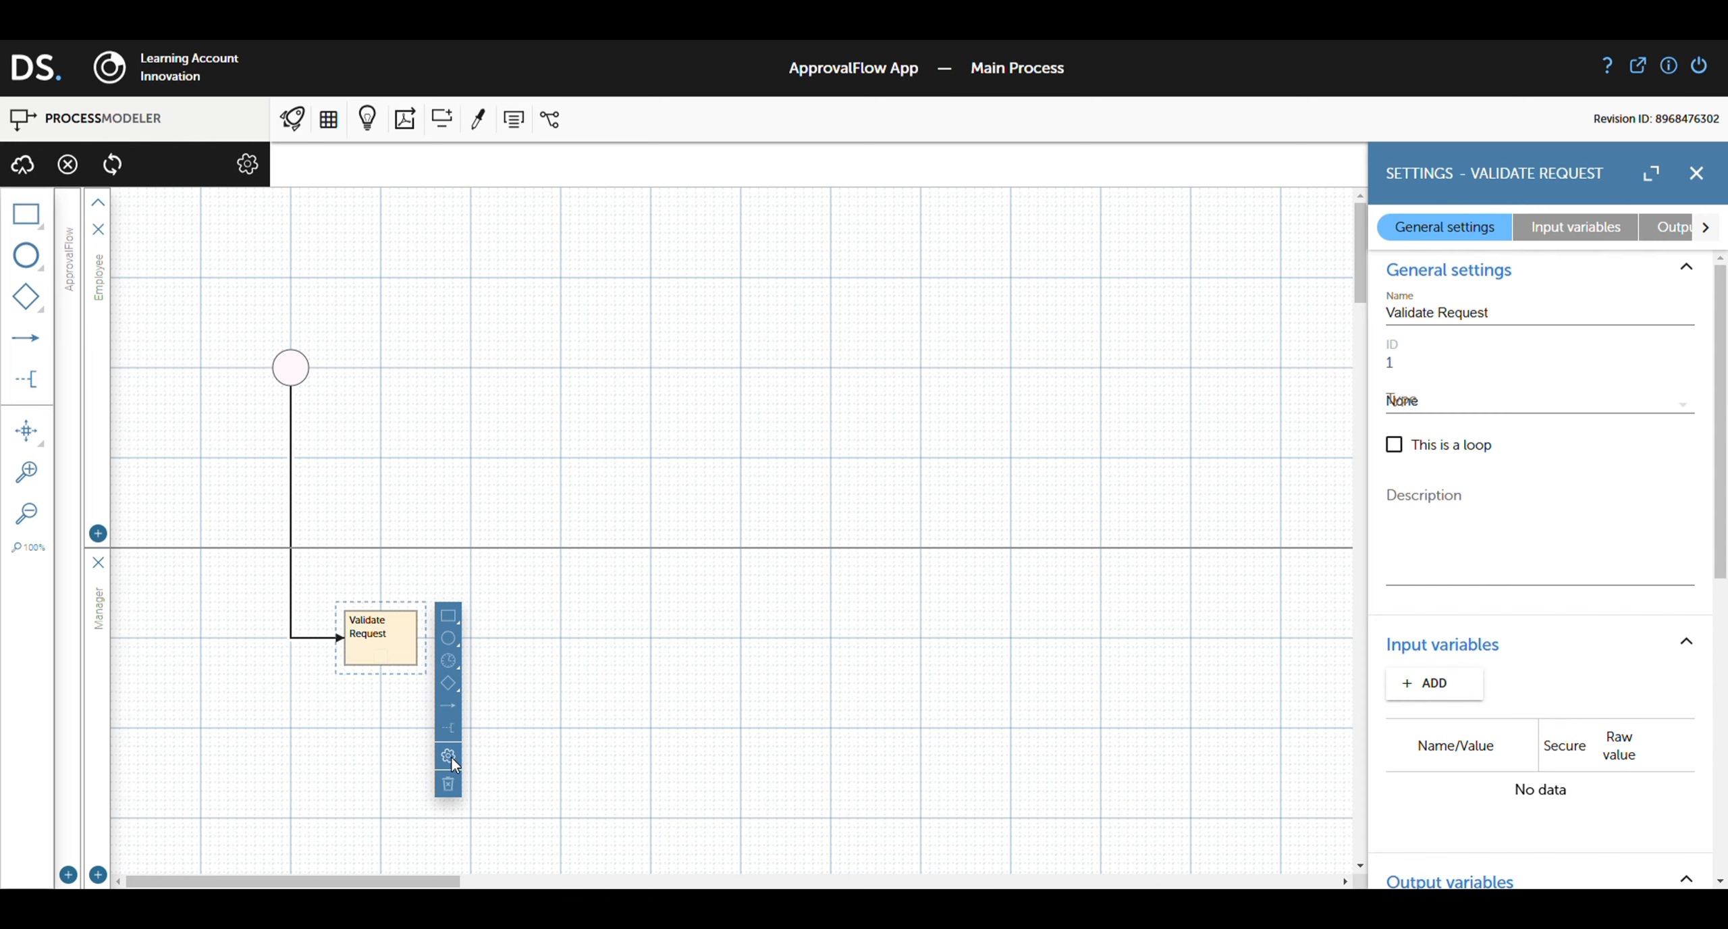
click(1430, 406)
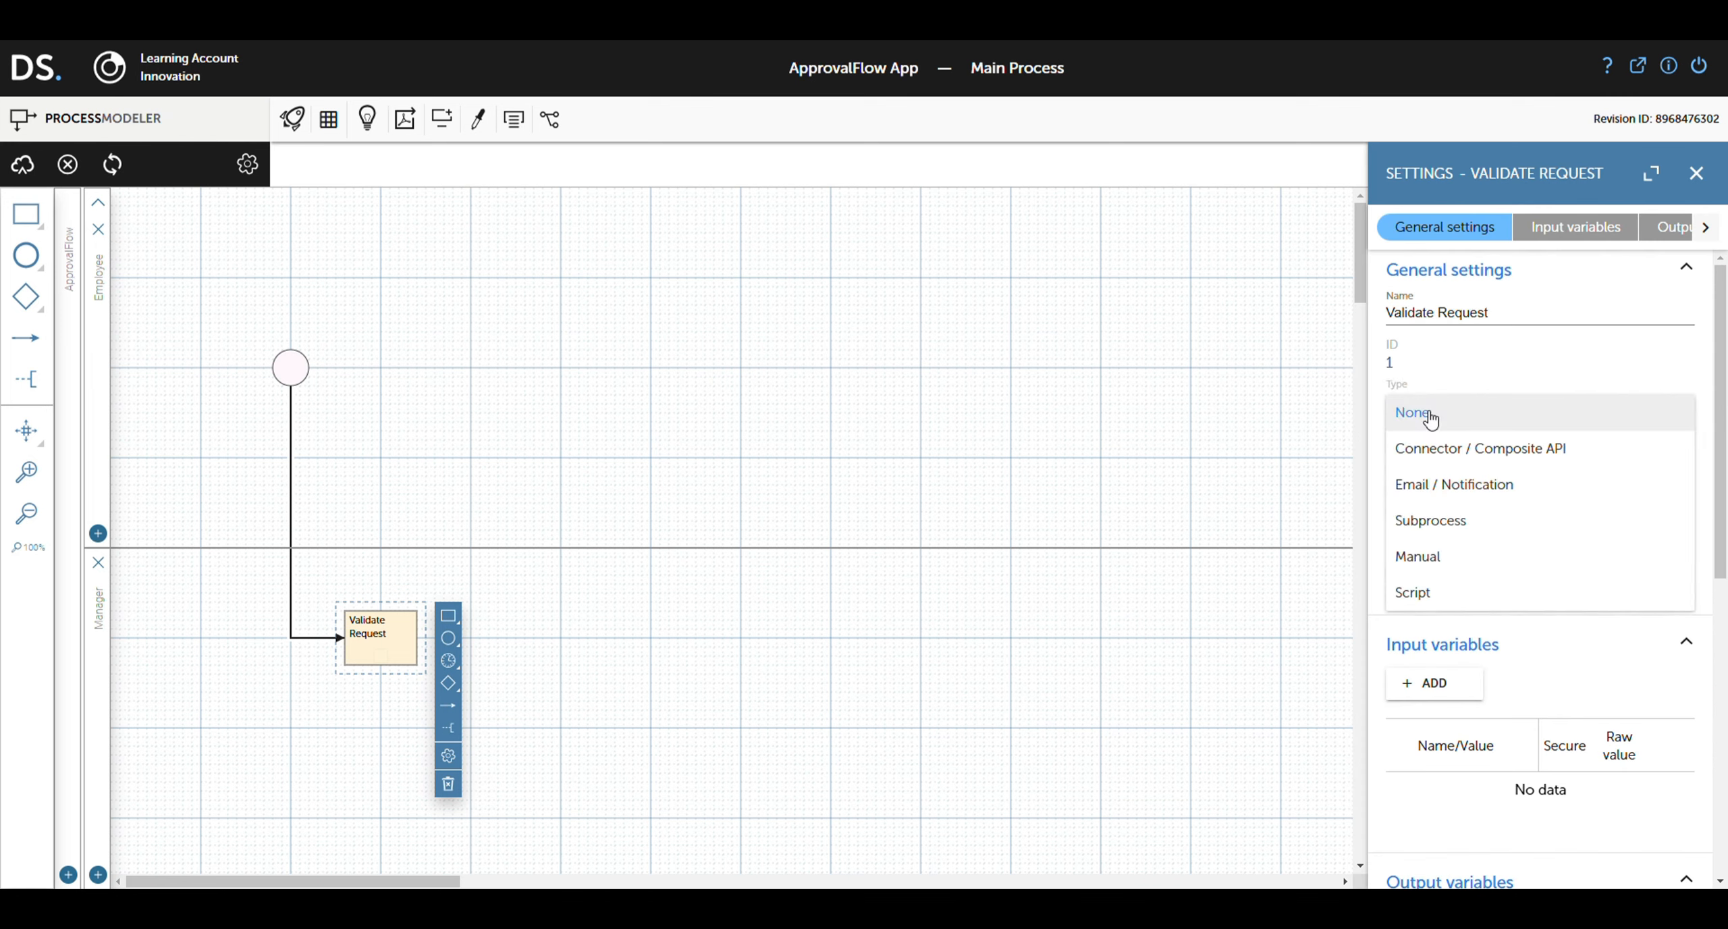
click(1466, 556)
scroll(1465, 561, down, 1)
scroll(1462, 560, down, 3)
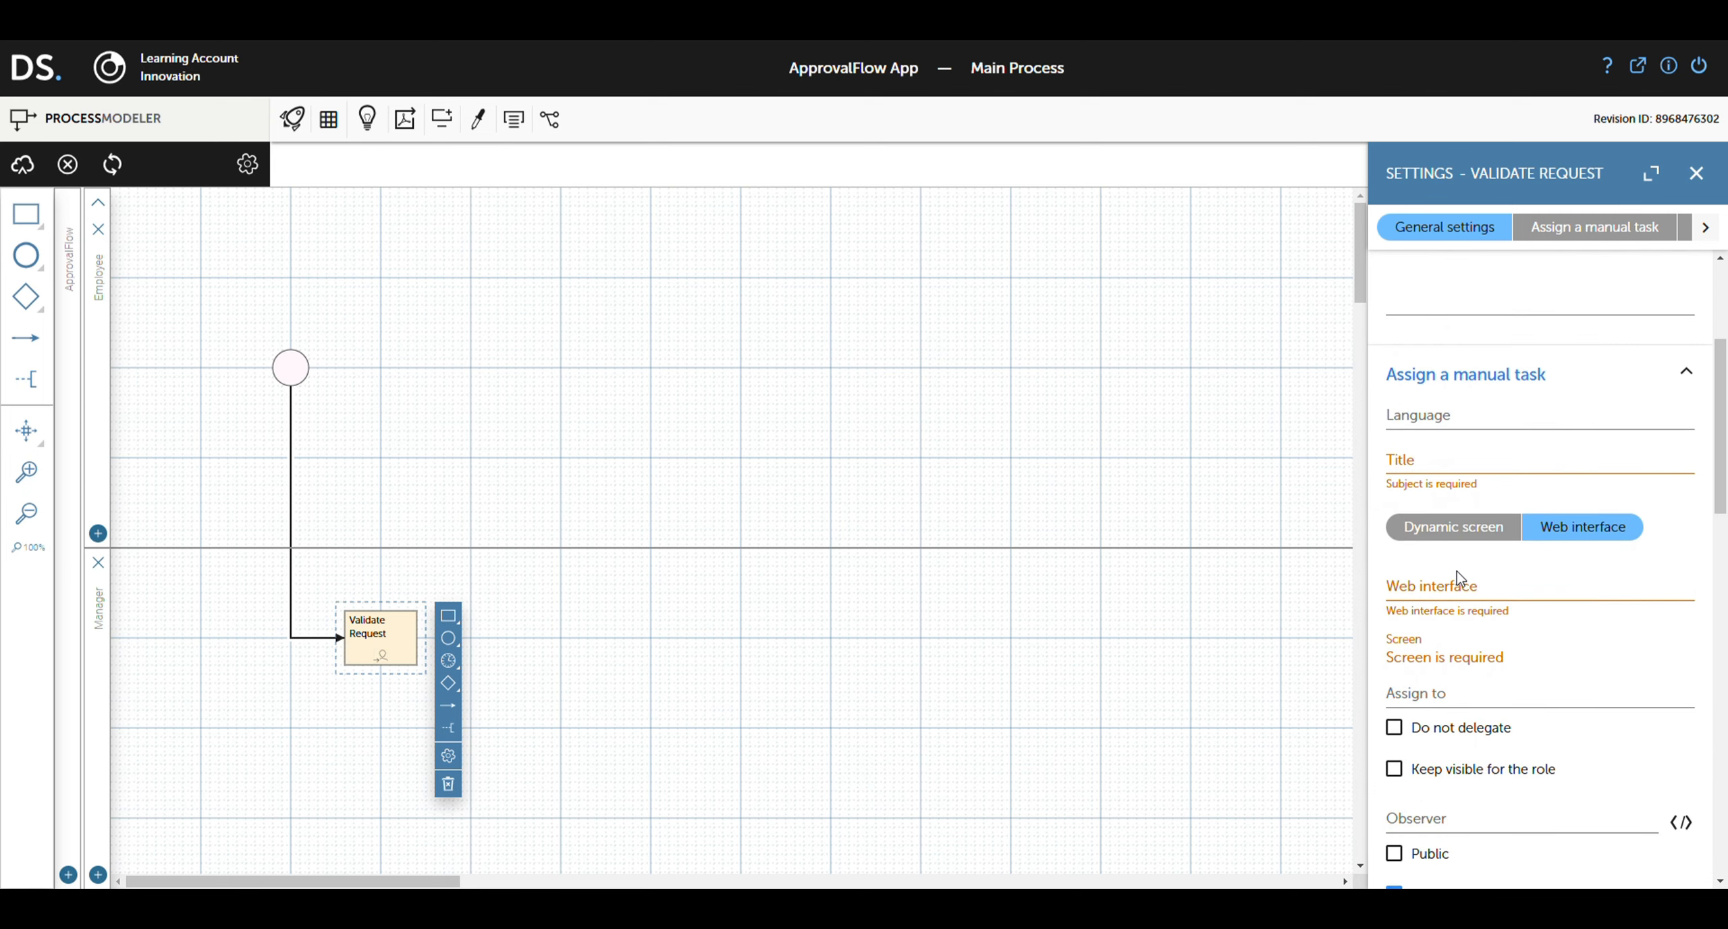
click(1452, 586)
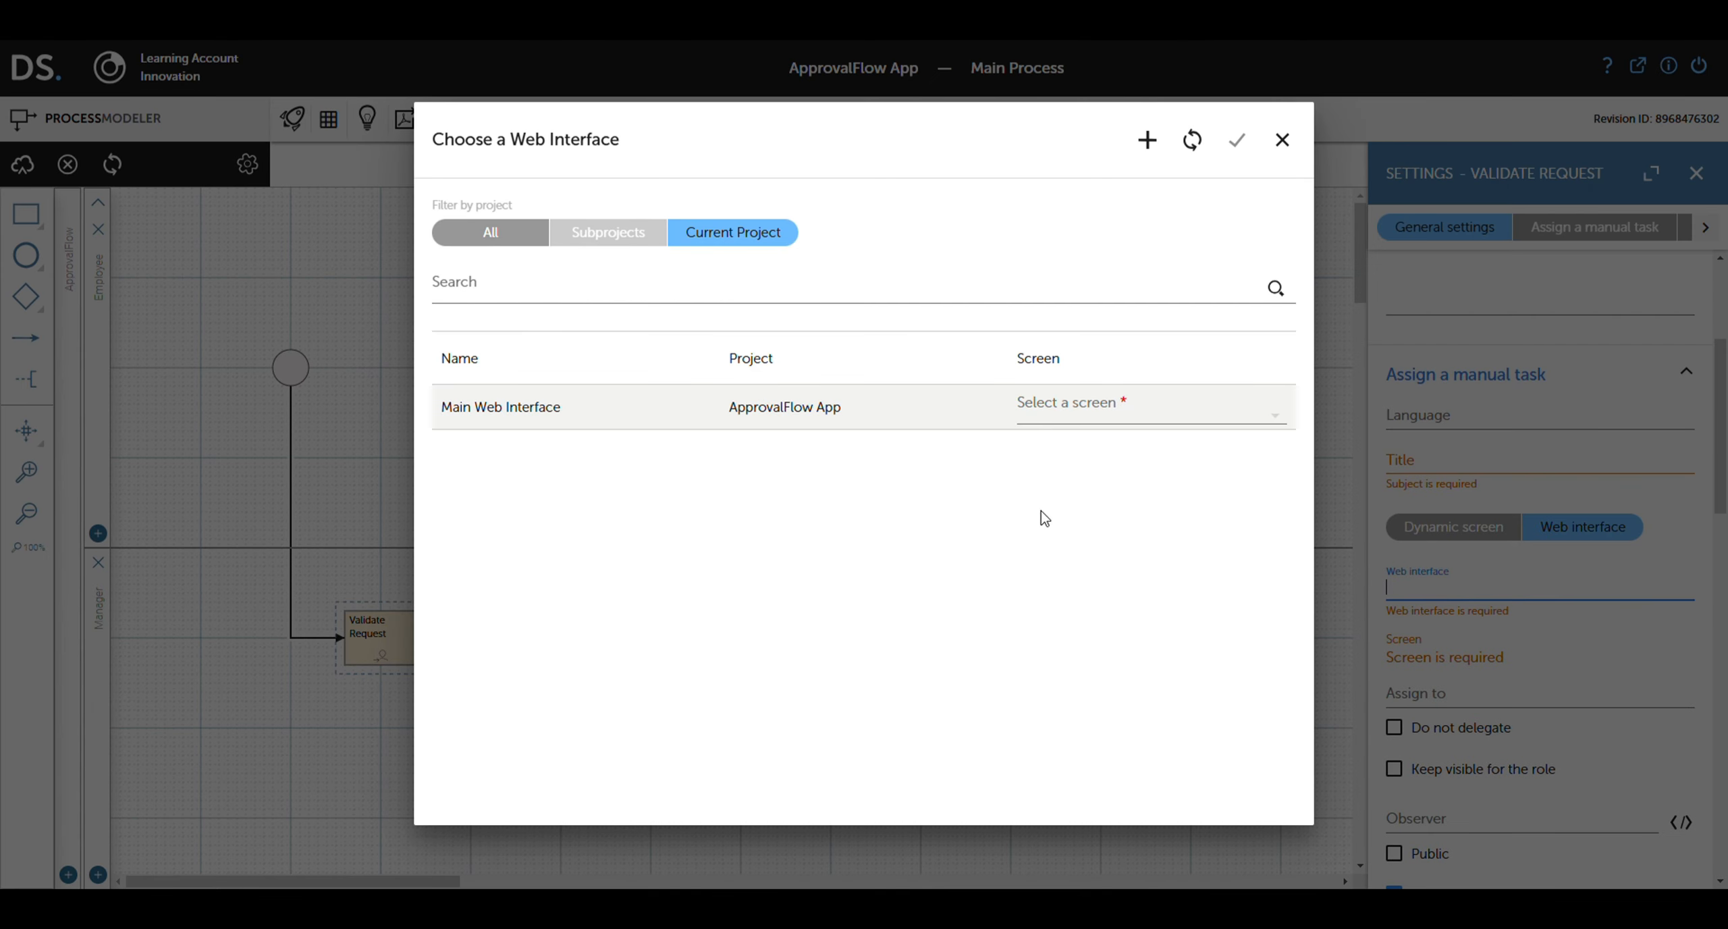
Step: Link the task to Main Web Interface's Approval Screen
click(555, 418)
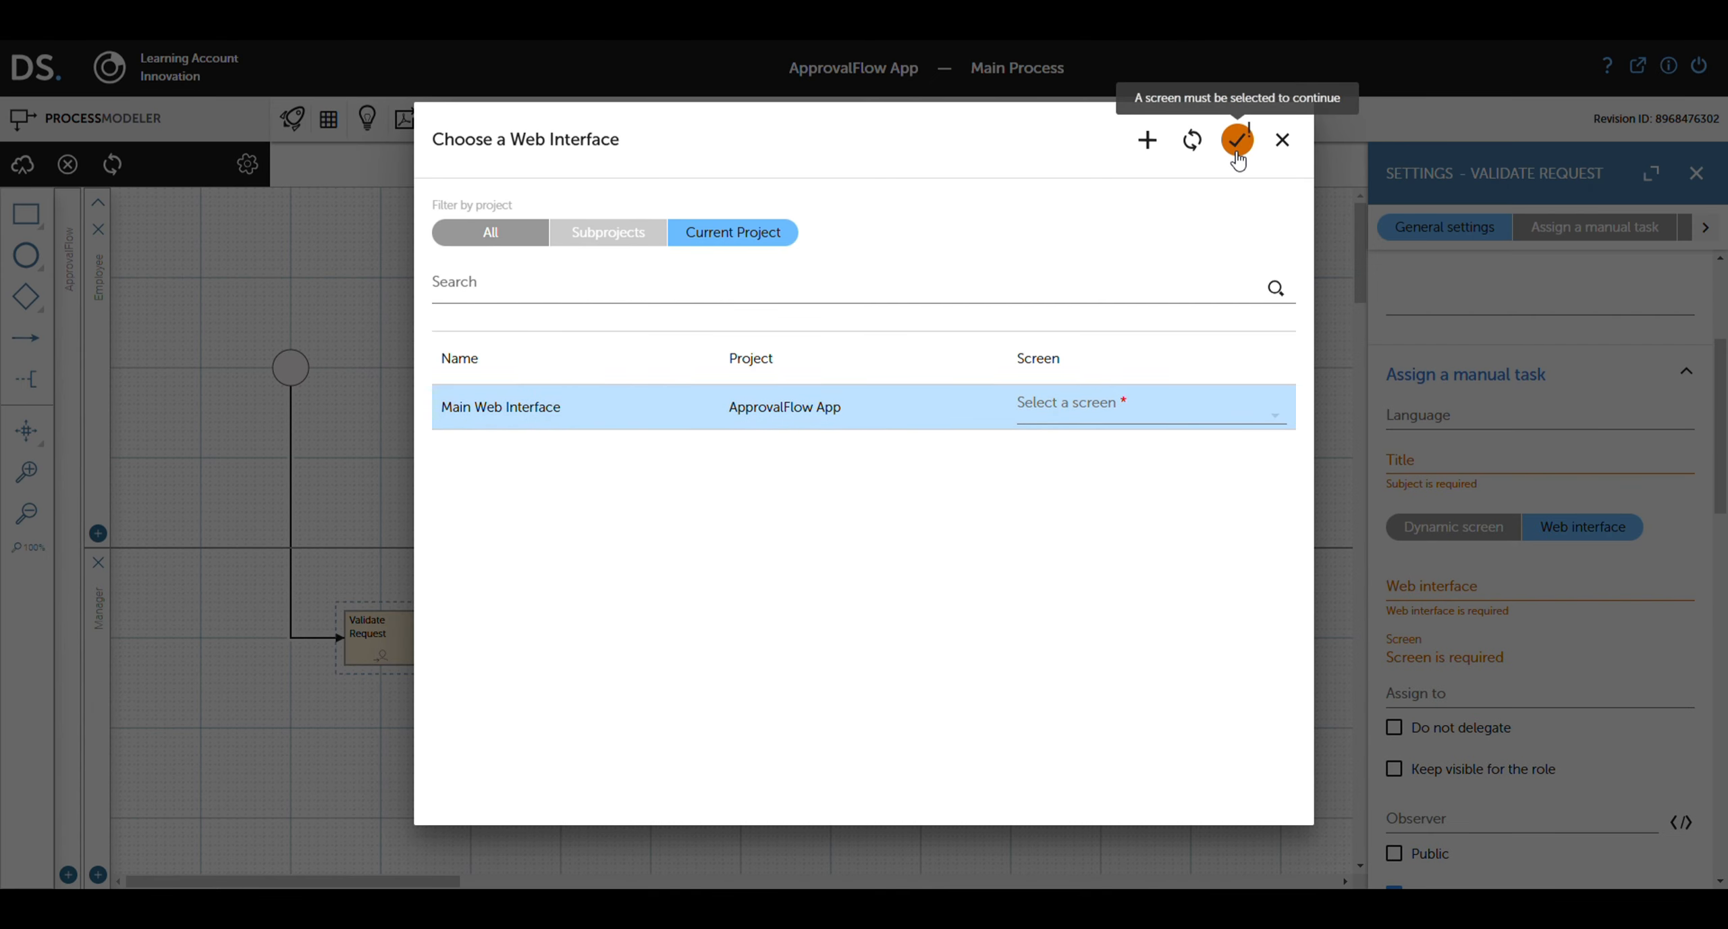
click(1100, 403)
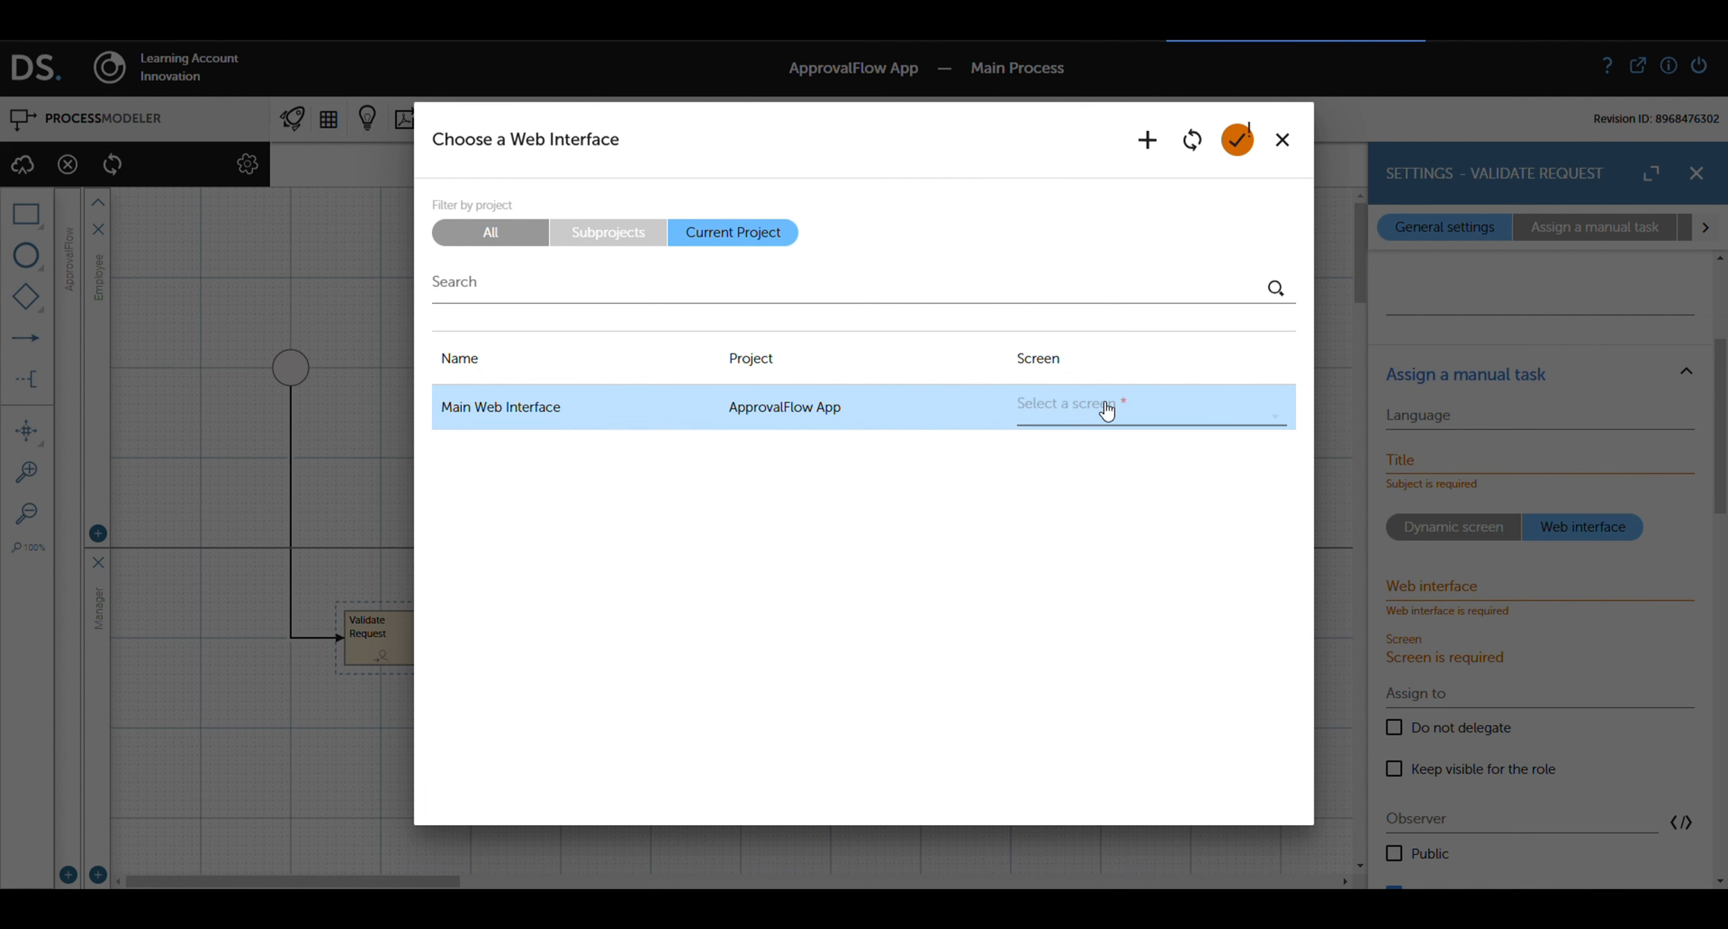
click(1094, 420)
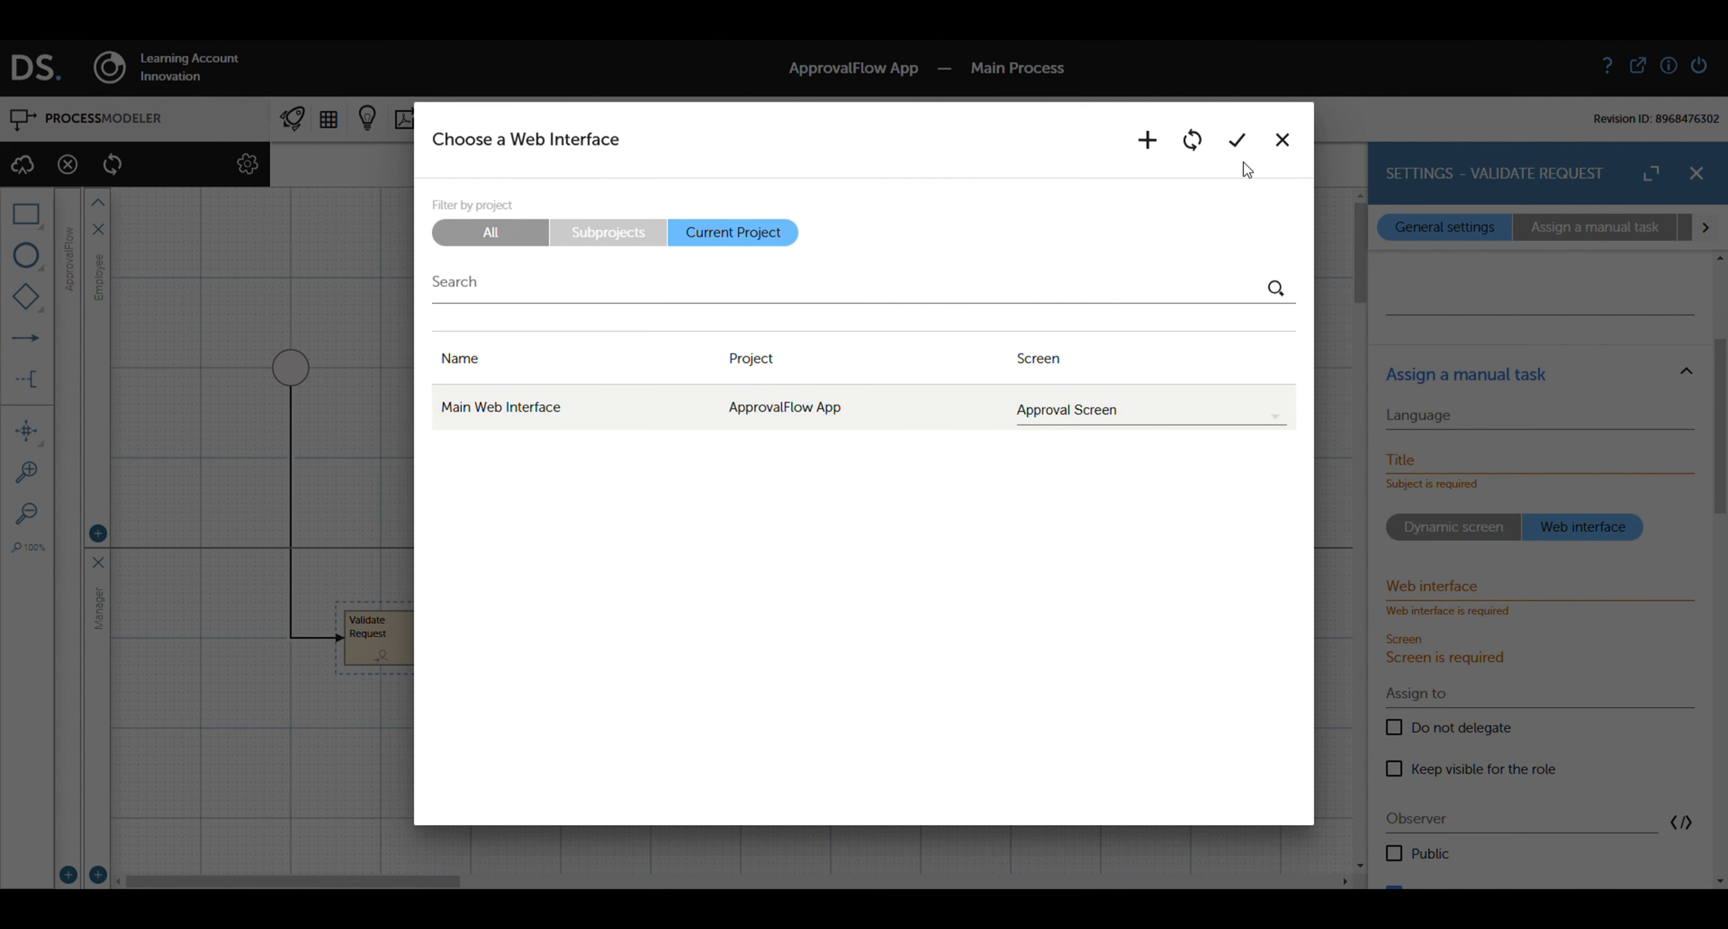
click(1236, 140)
Step: Turn on Notify via email for the Validate Request task
scroll(1482, 598, down, 4)
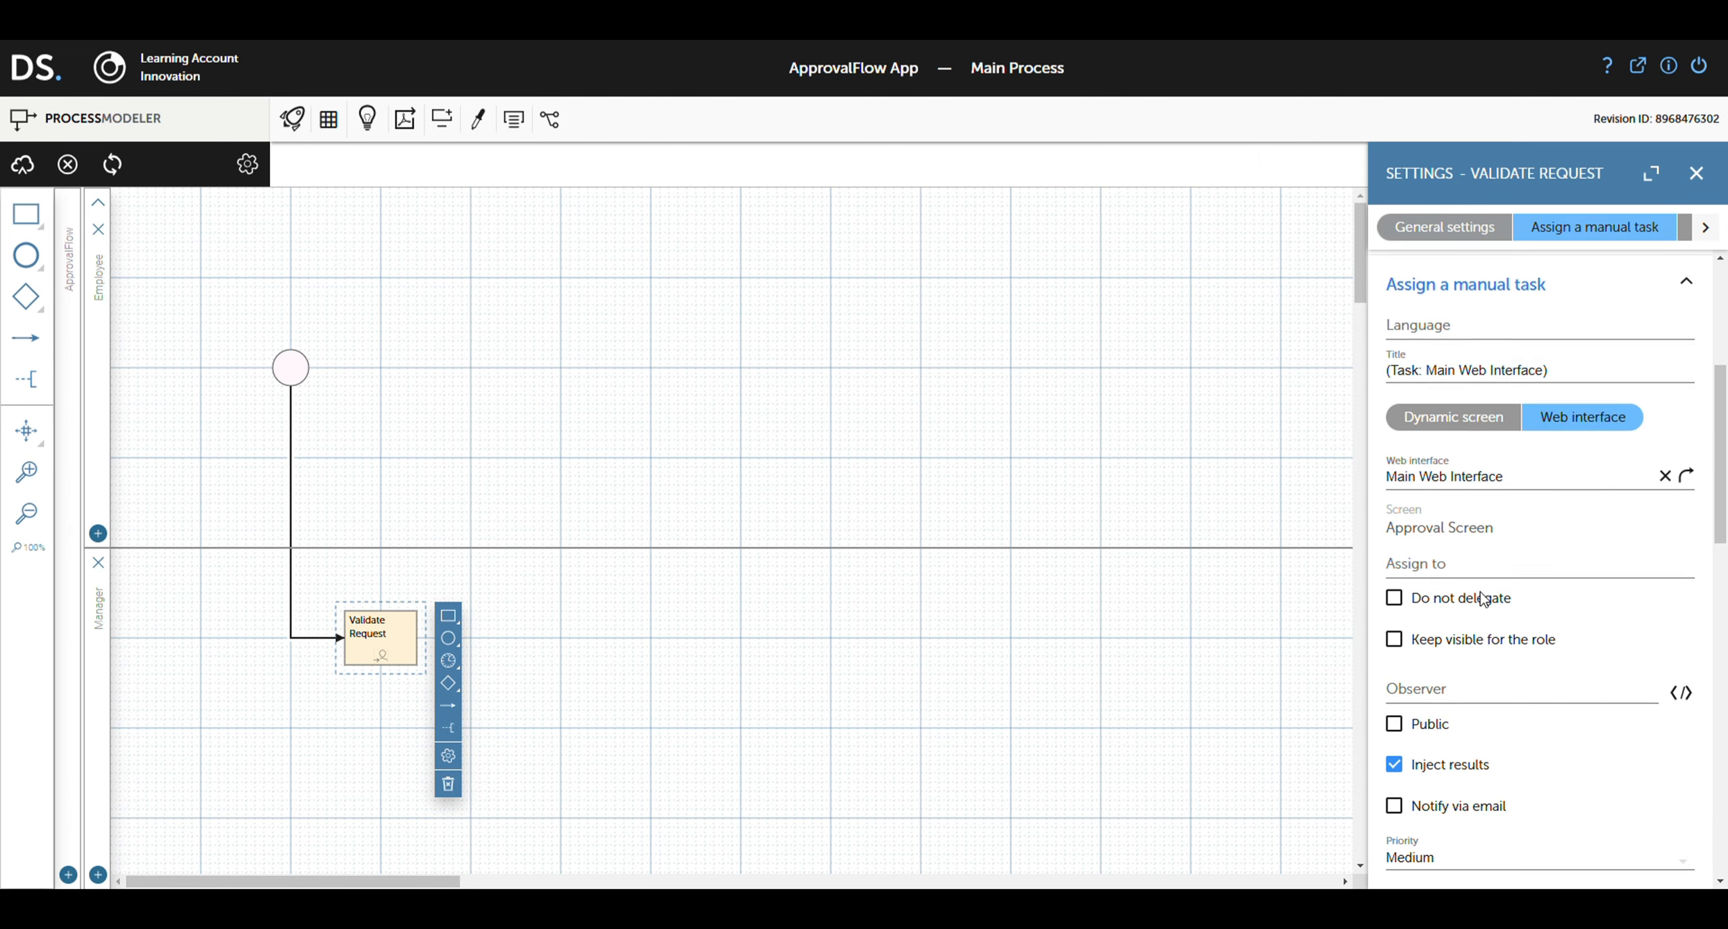
click(1404, 631)
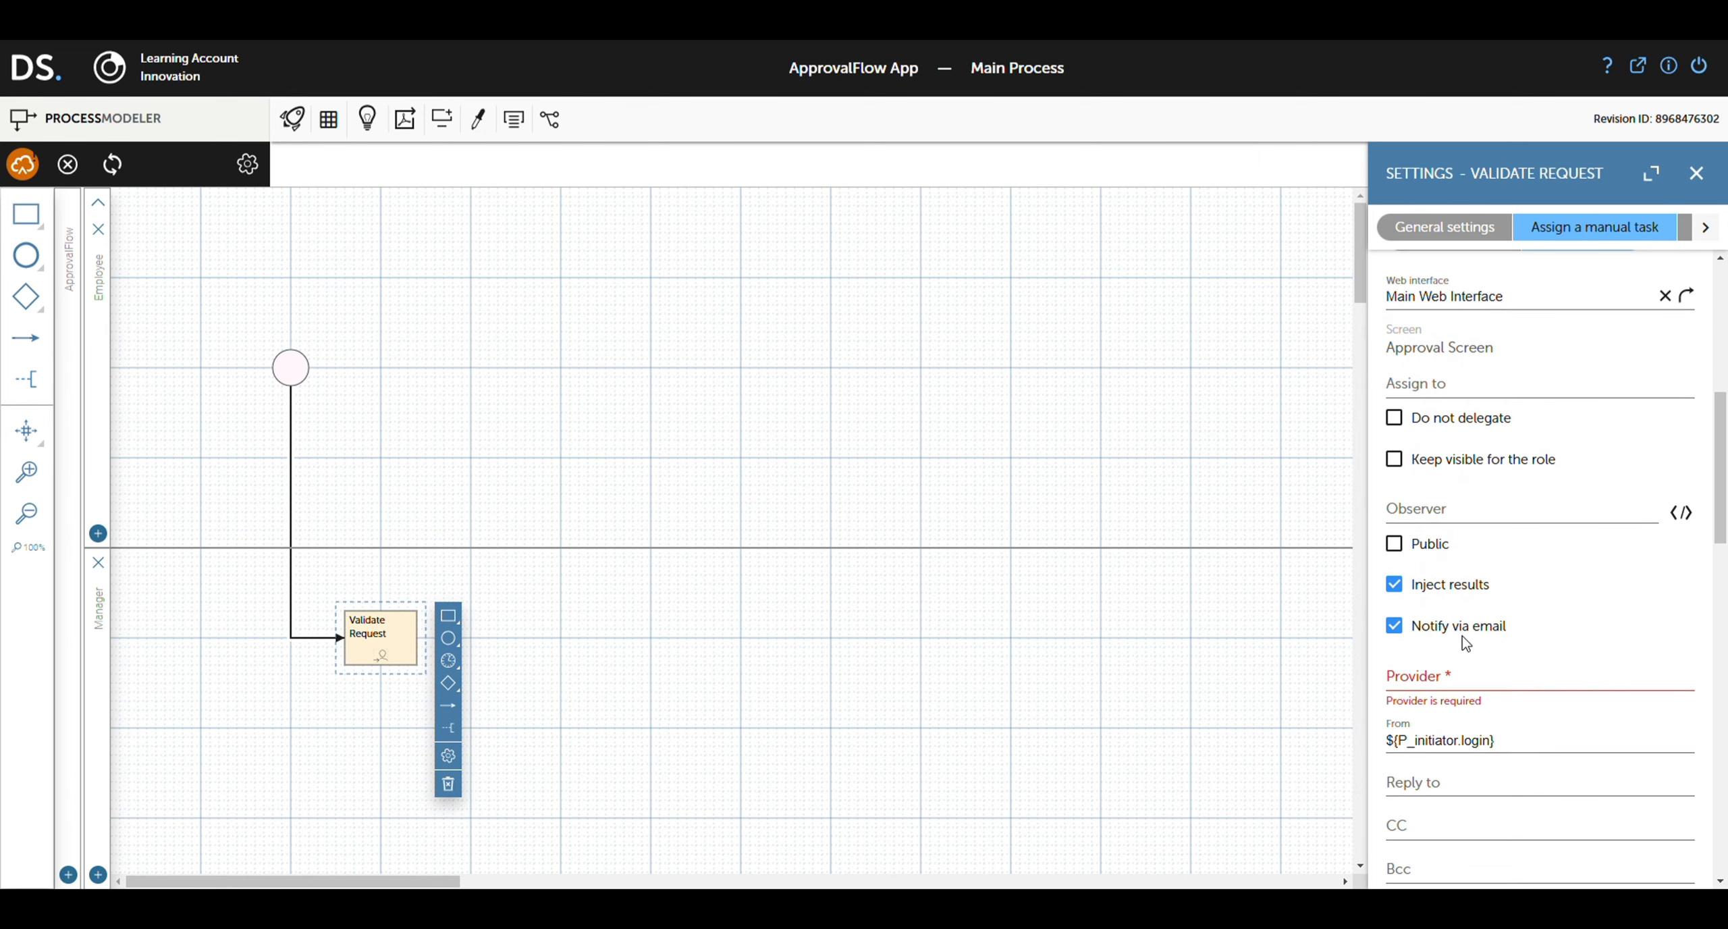
scroll(1462, 640, down, 1)
Step: Pick Default mail server from all projects as Validate Request's provider and import the Mail provider subproject
click(1436, 589)
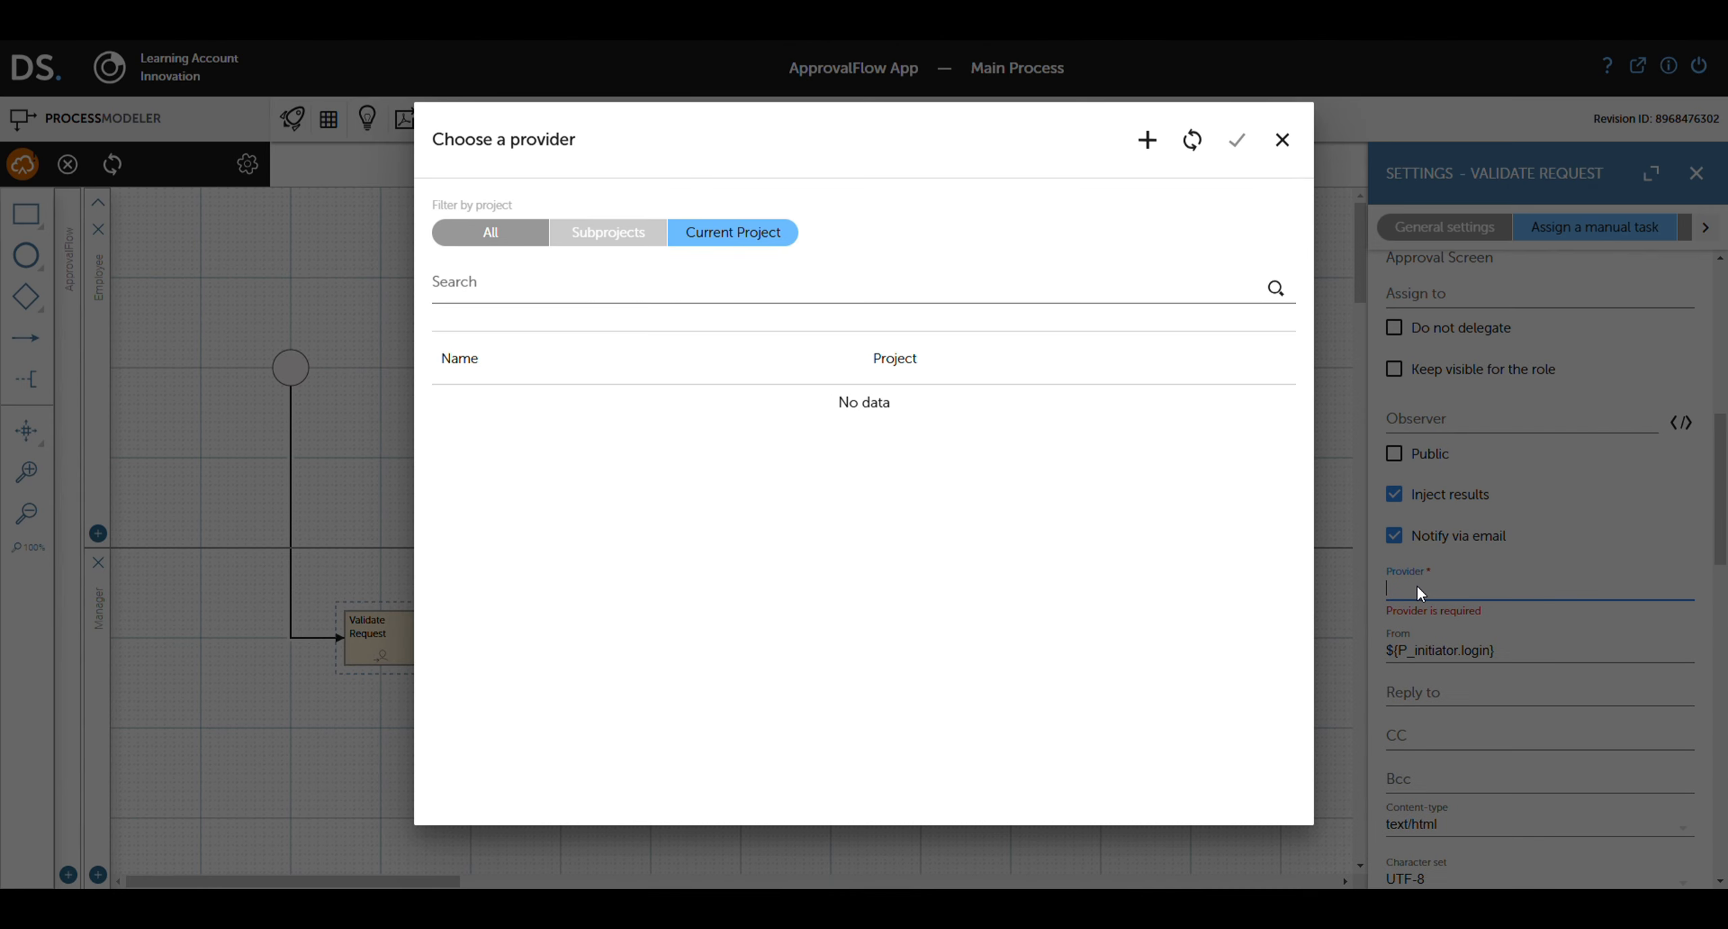
click(489, 238)
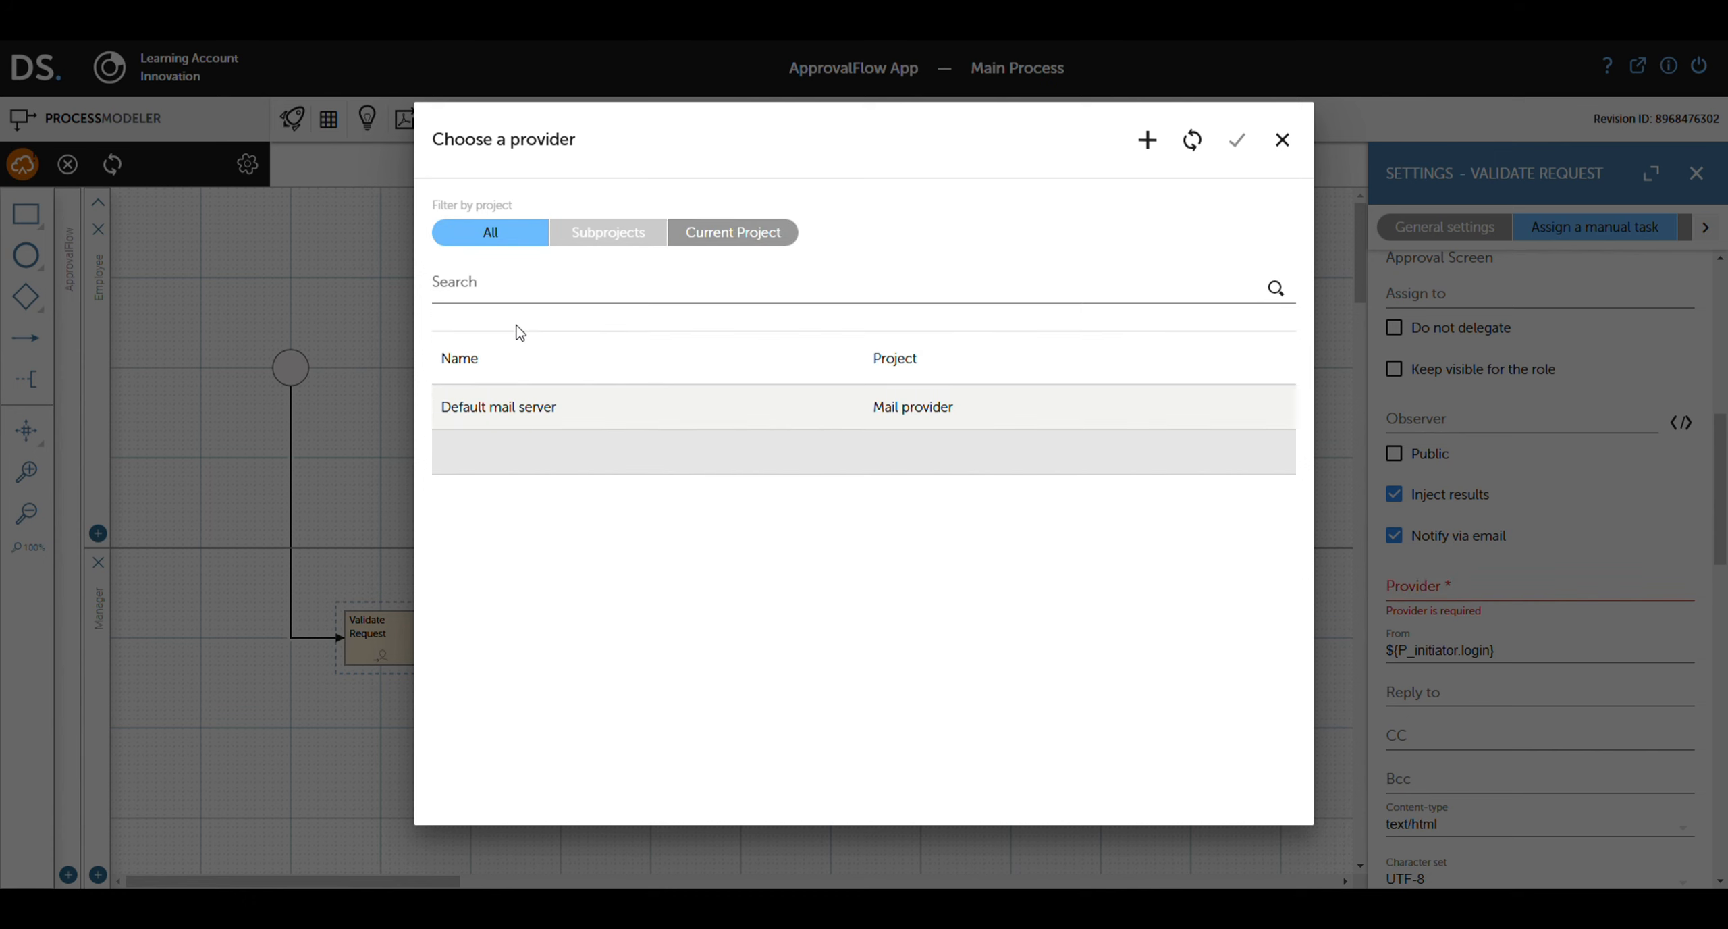
click(501, 406)
click(1237, 142)
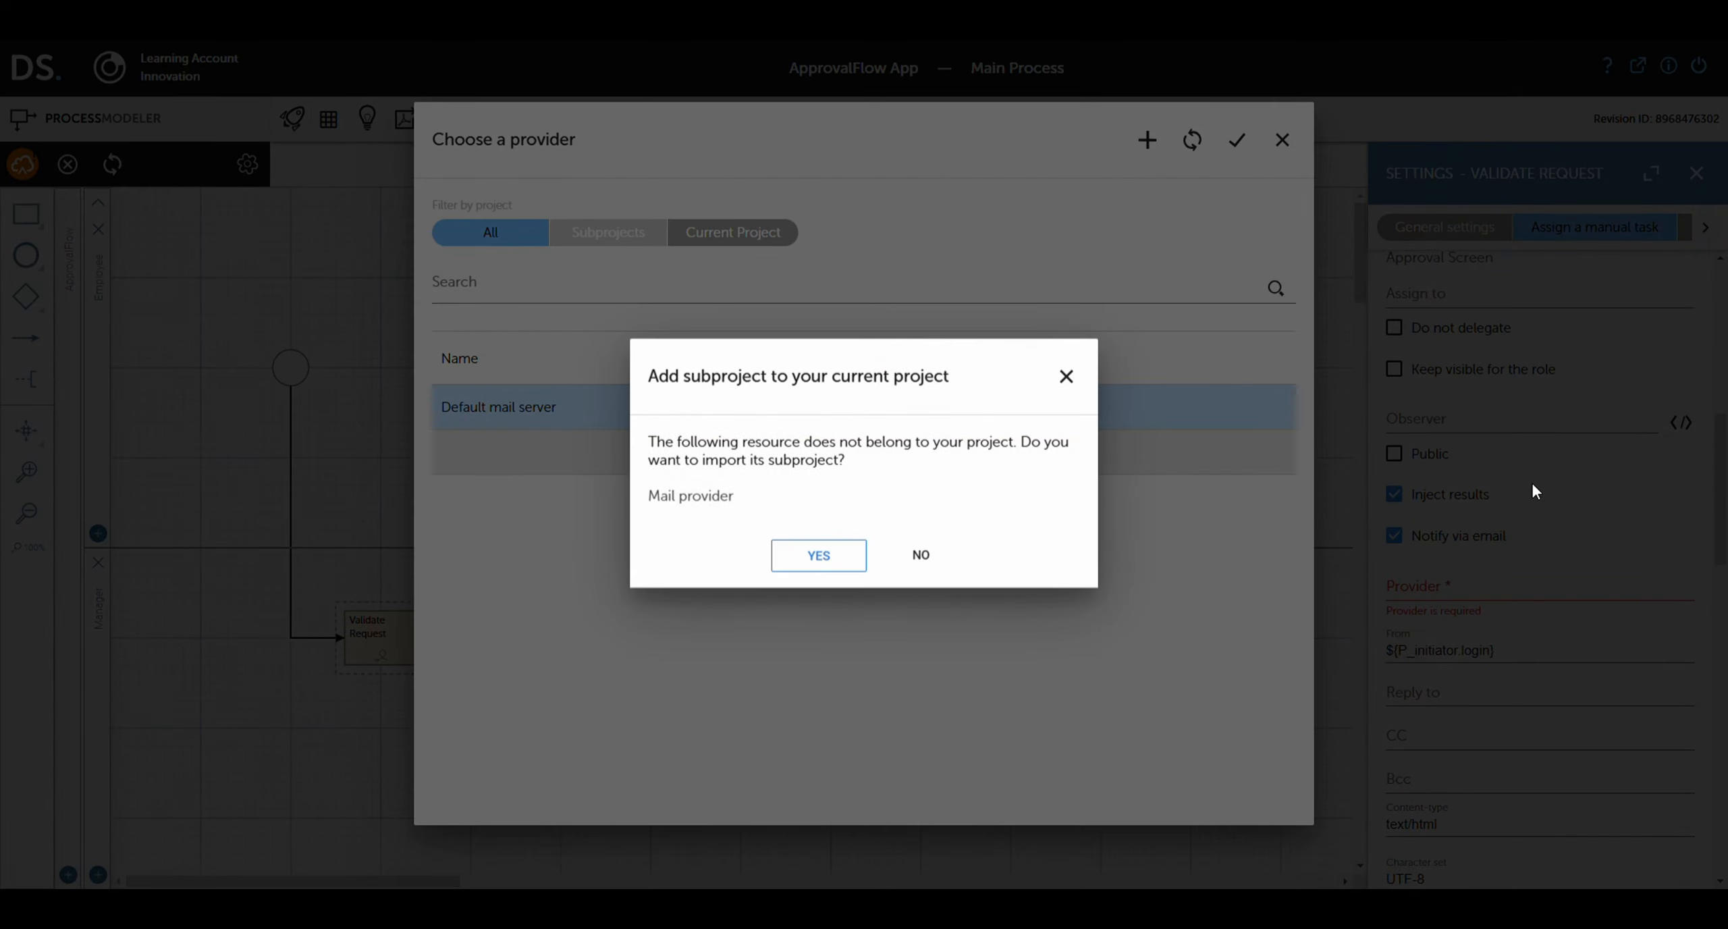
click(820, 555)
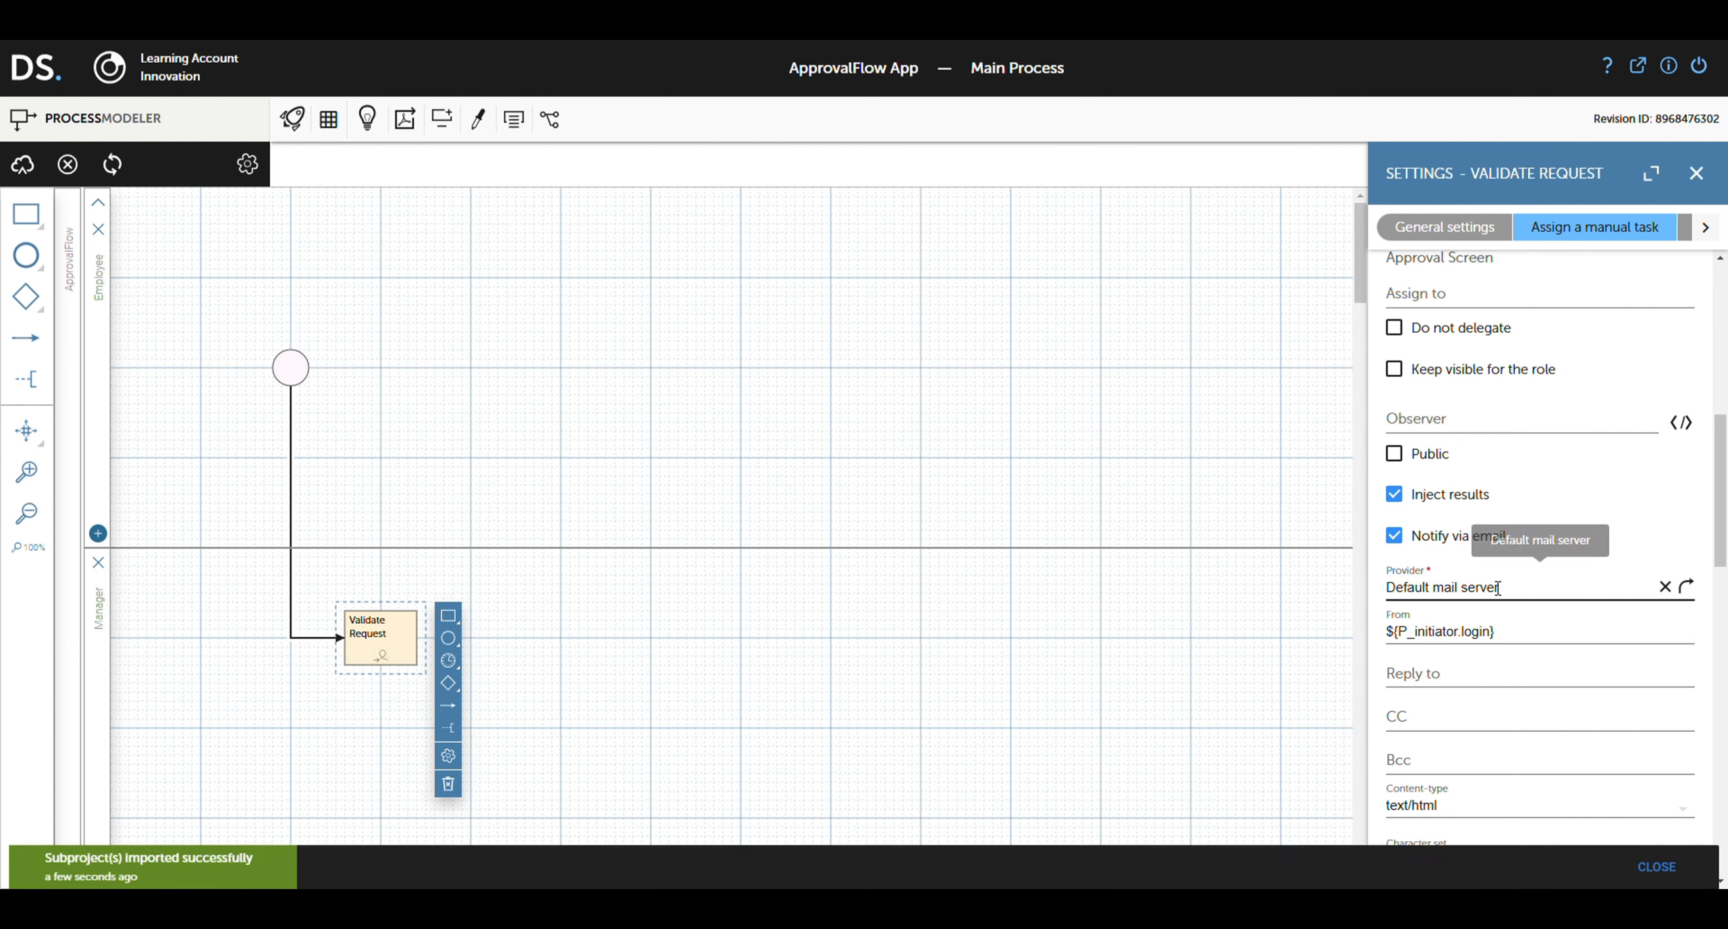
scroll(1497, 588, down, 3)
scroll(1509, 600, down, 7)
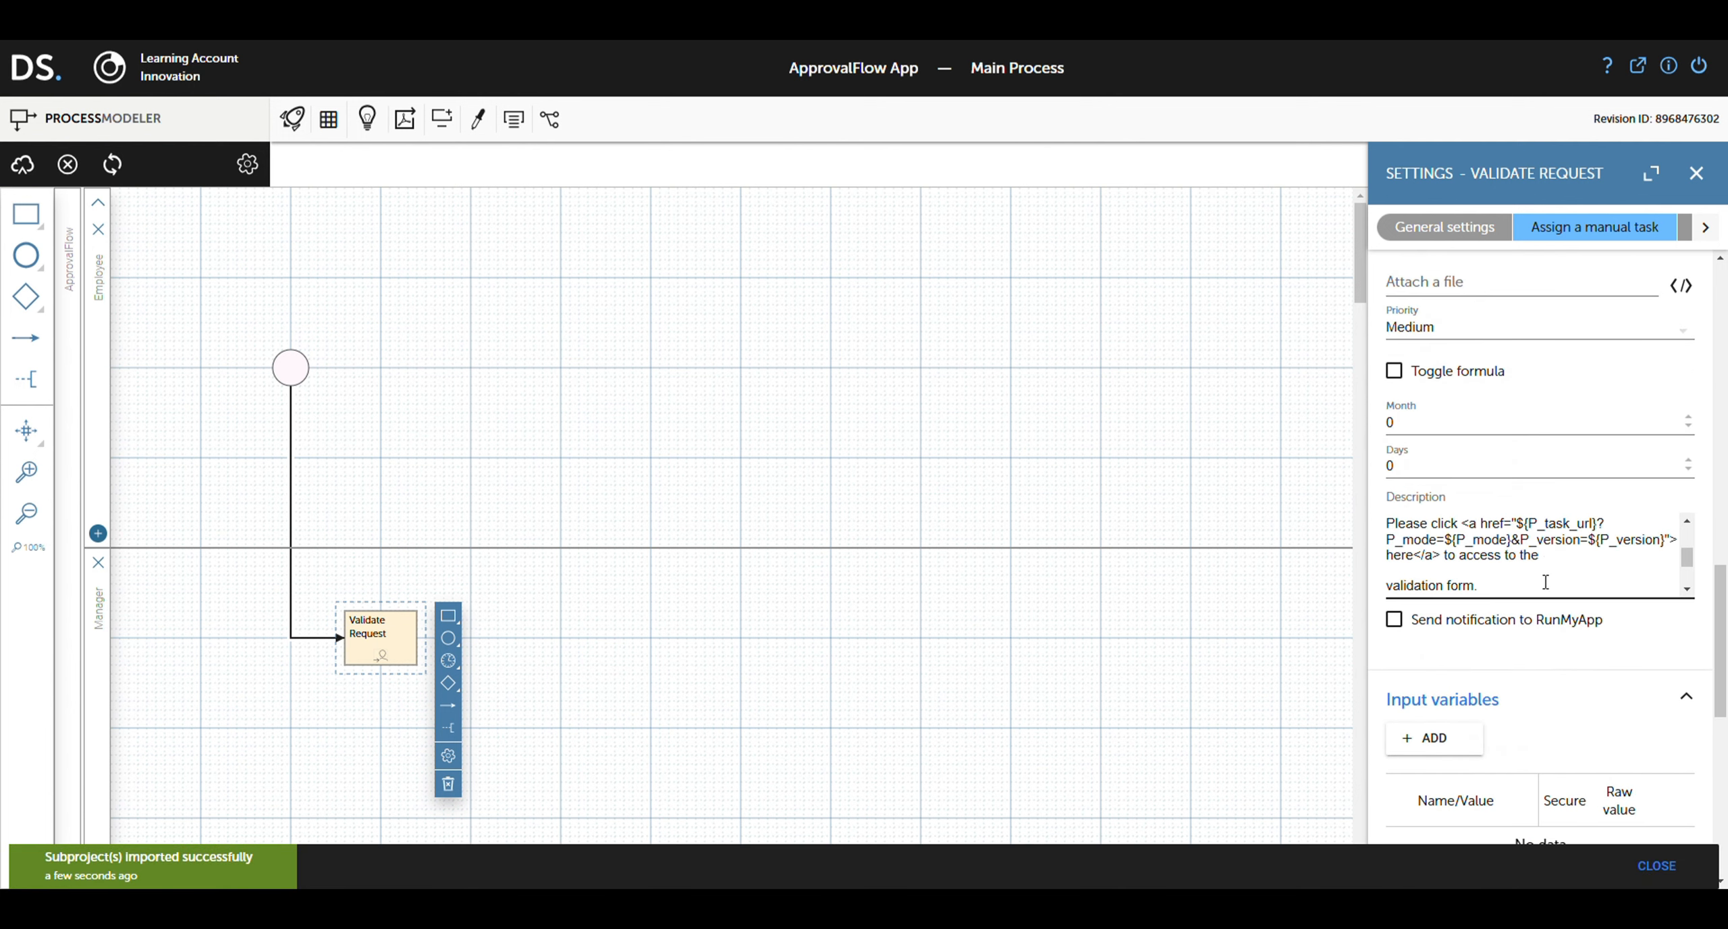
scroll(1533, 567, down, 4)
scroll(1515, 562, down, 1)
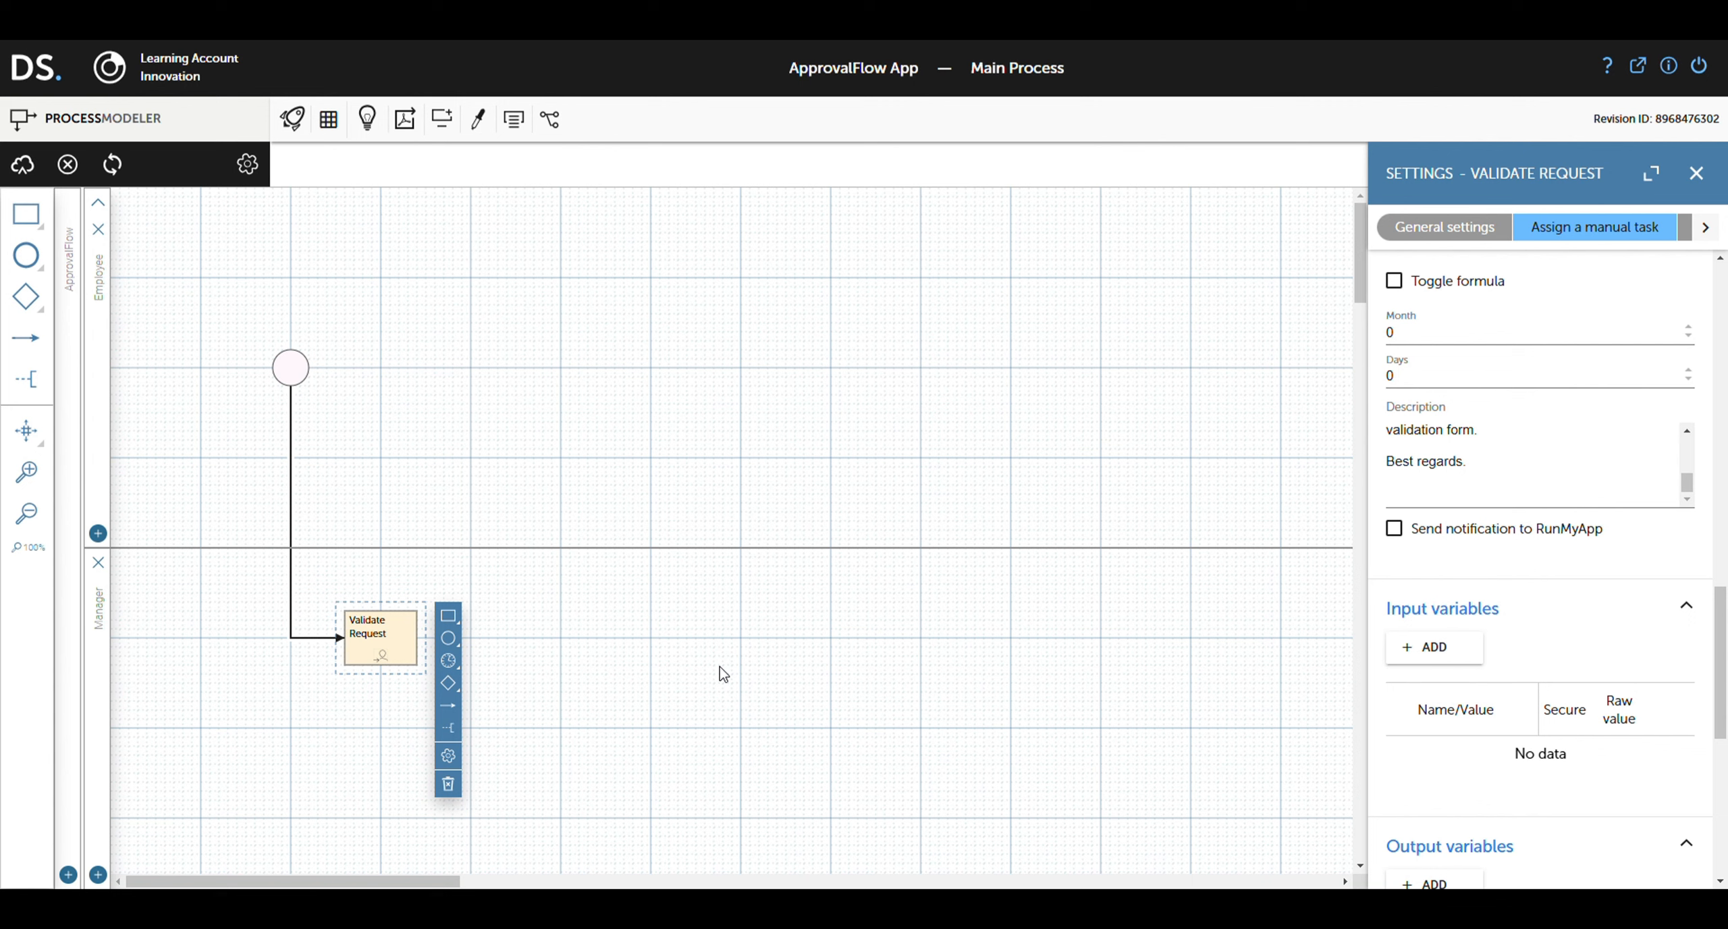
Step: Add an exclusive-or split gateway after Validate Request
click(448, 683)
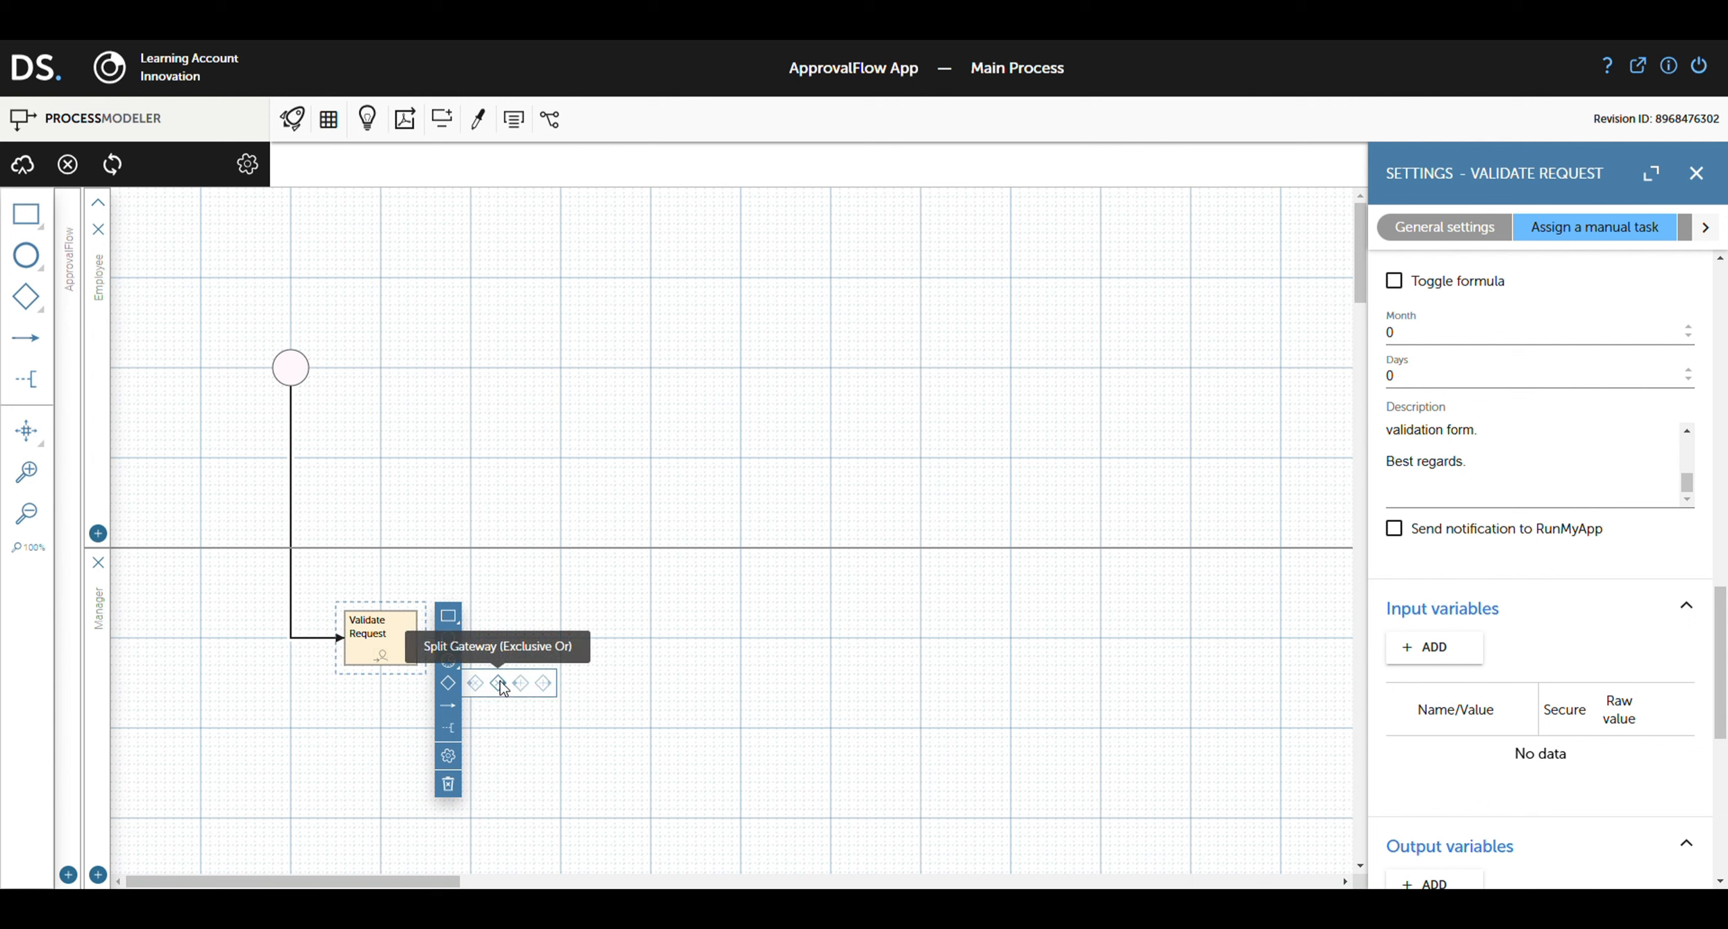
click(499, 683)
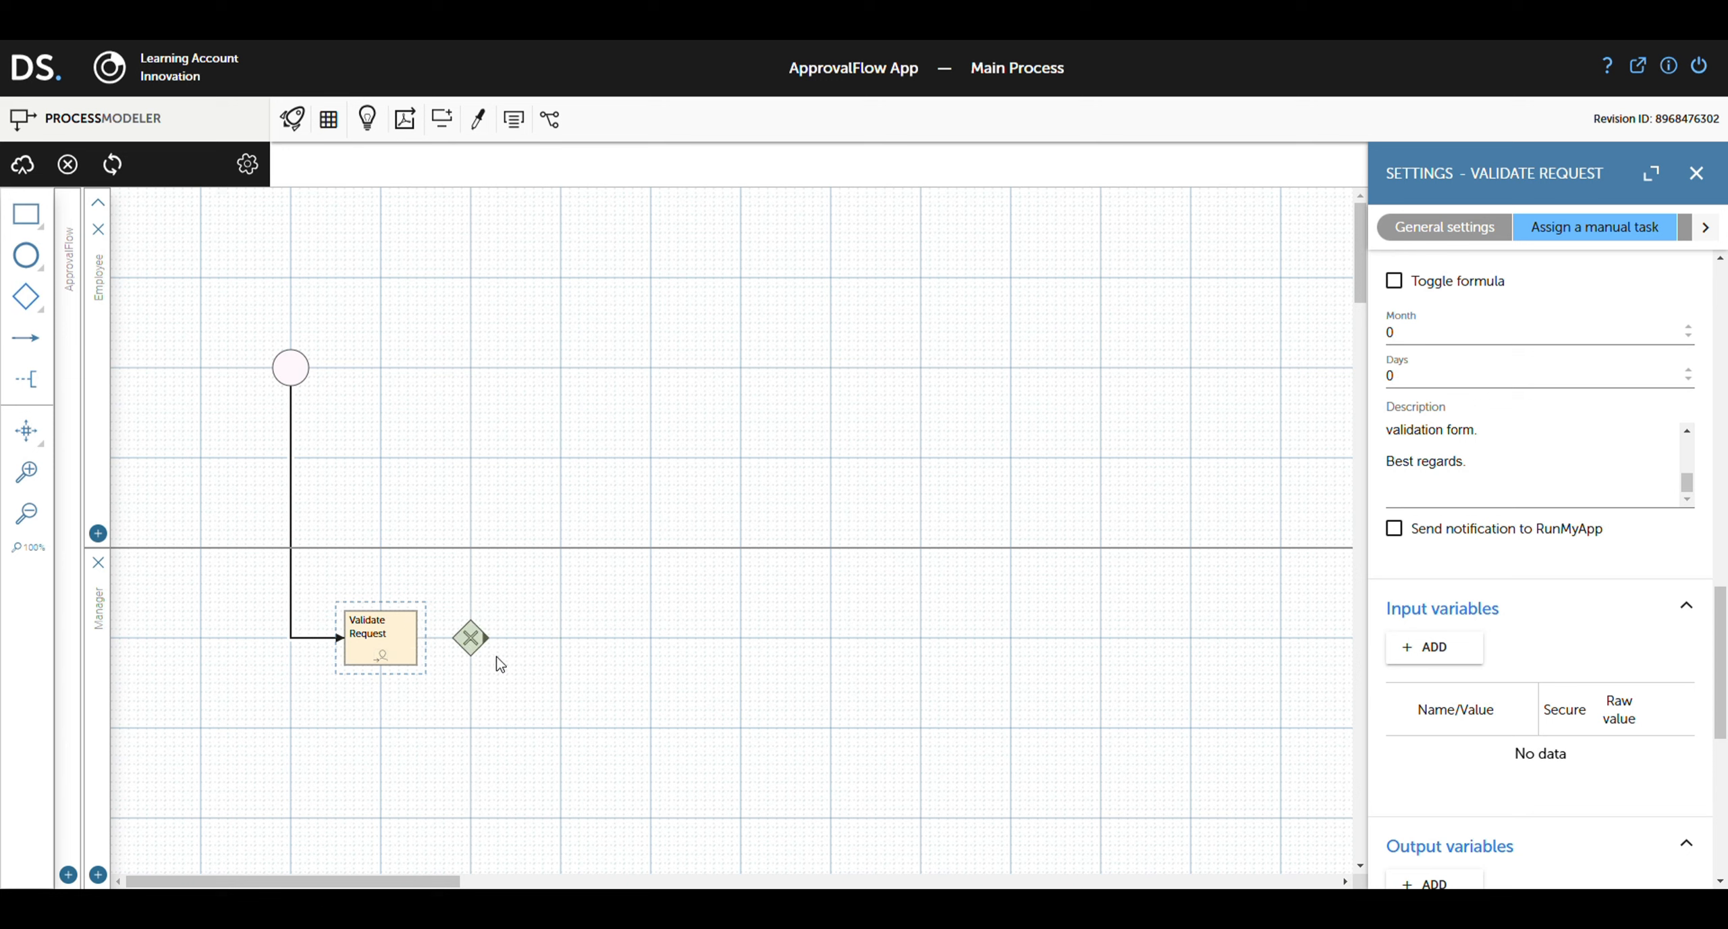
click(529, 656)
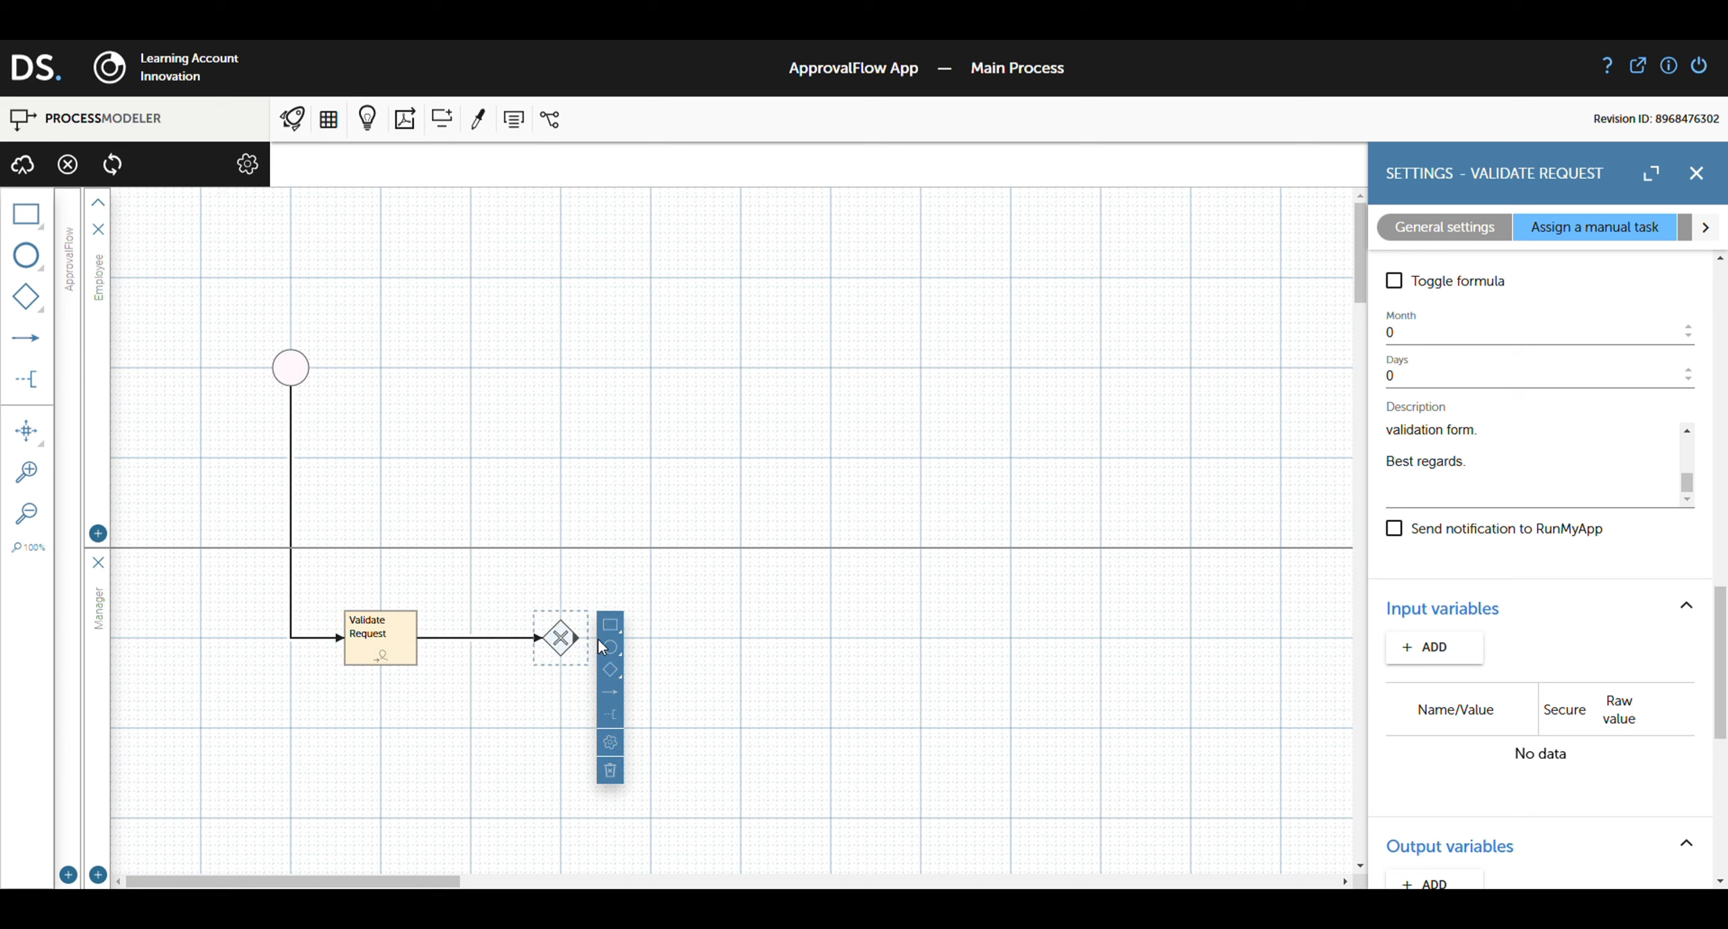
Step: Append a connected activity after the gateway and start a new branch condition
click(638, 625)
click(736, 637)
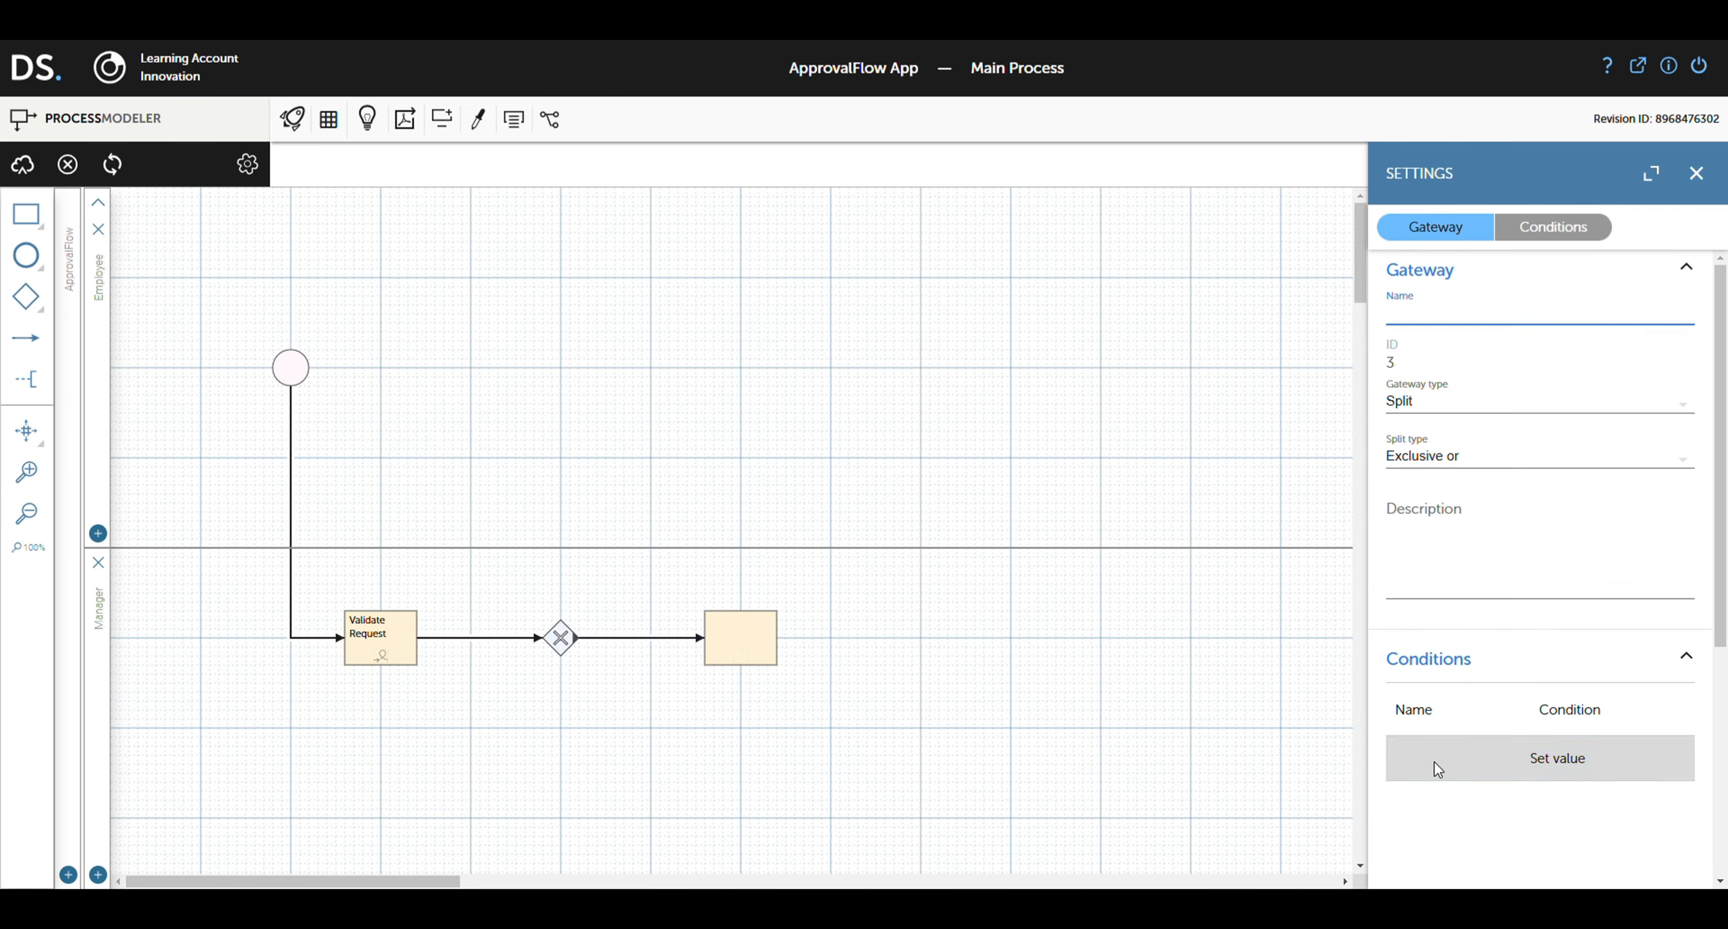
click(1452, 759)
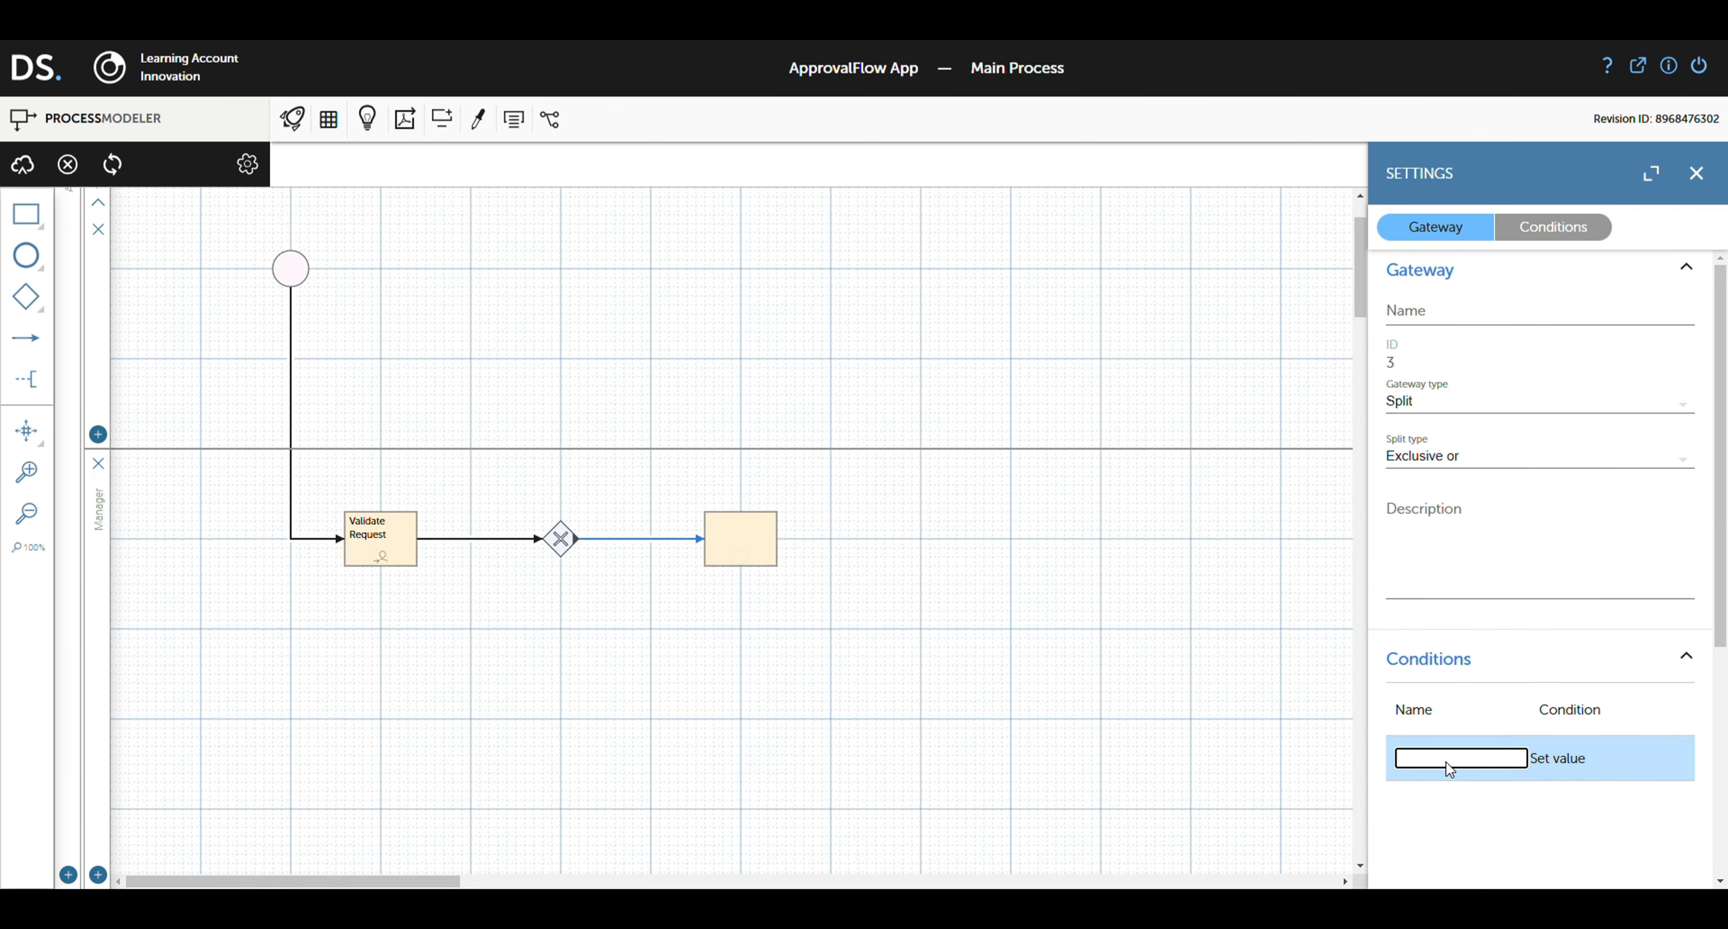
Step: Name the condition 'approved' with script ${value?number} == 1
text(approved)
click(1565, 760)
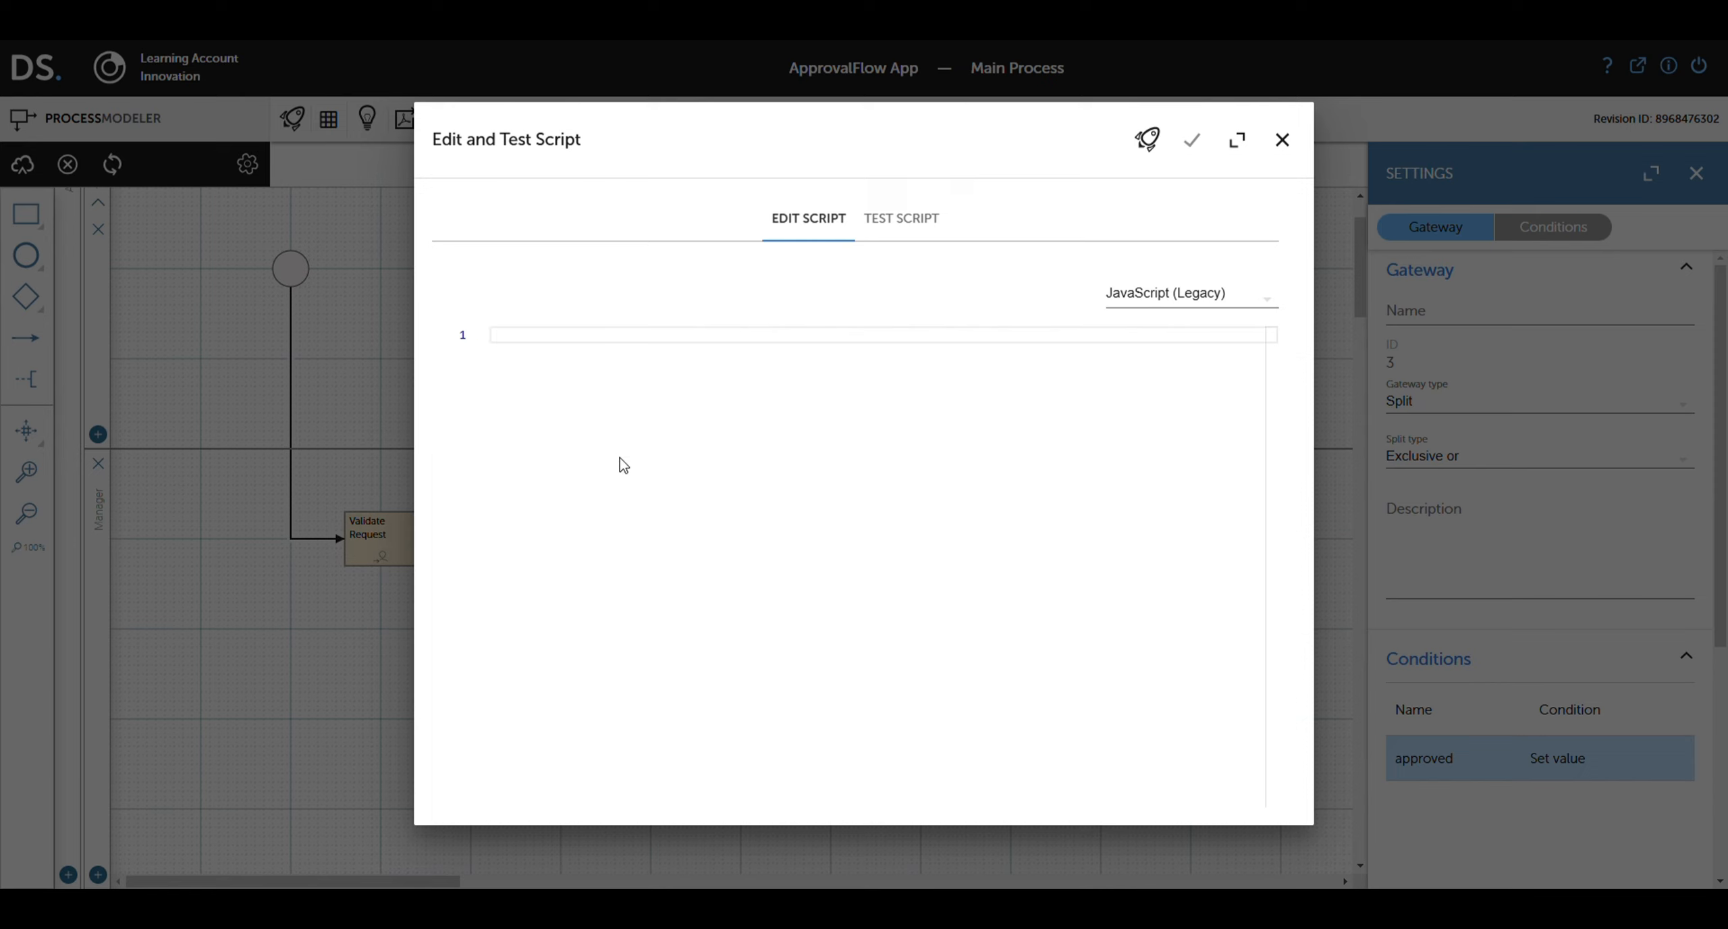
text(${value?number} == 1)
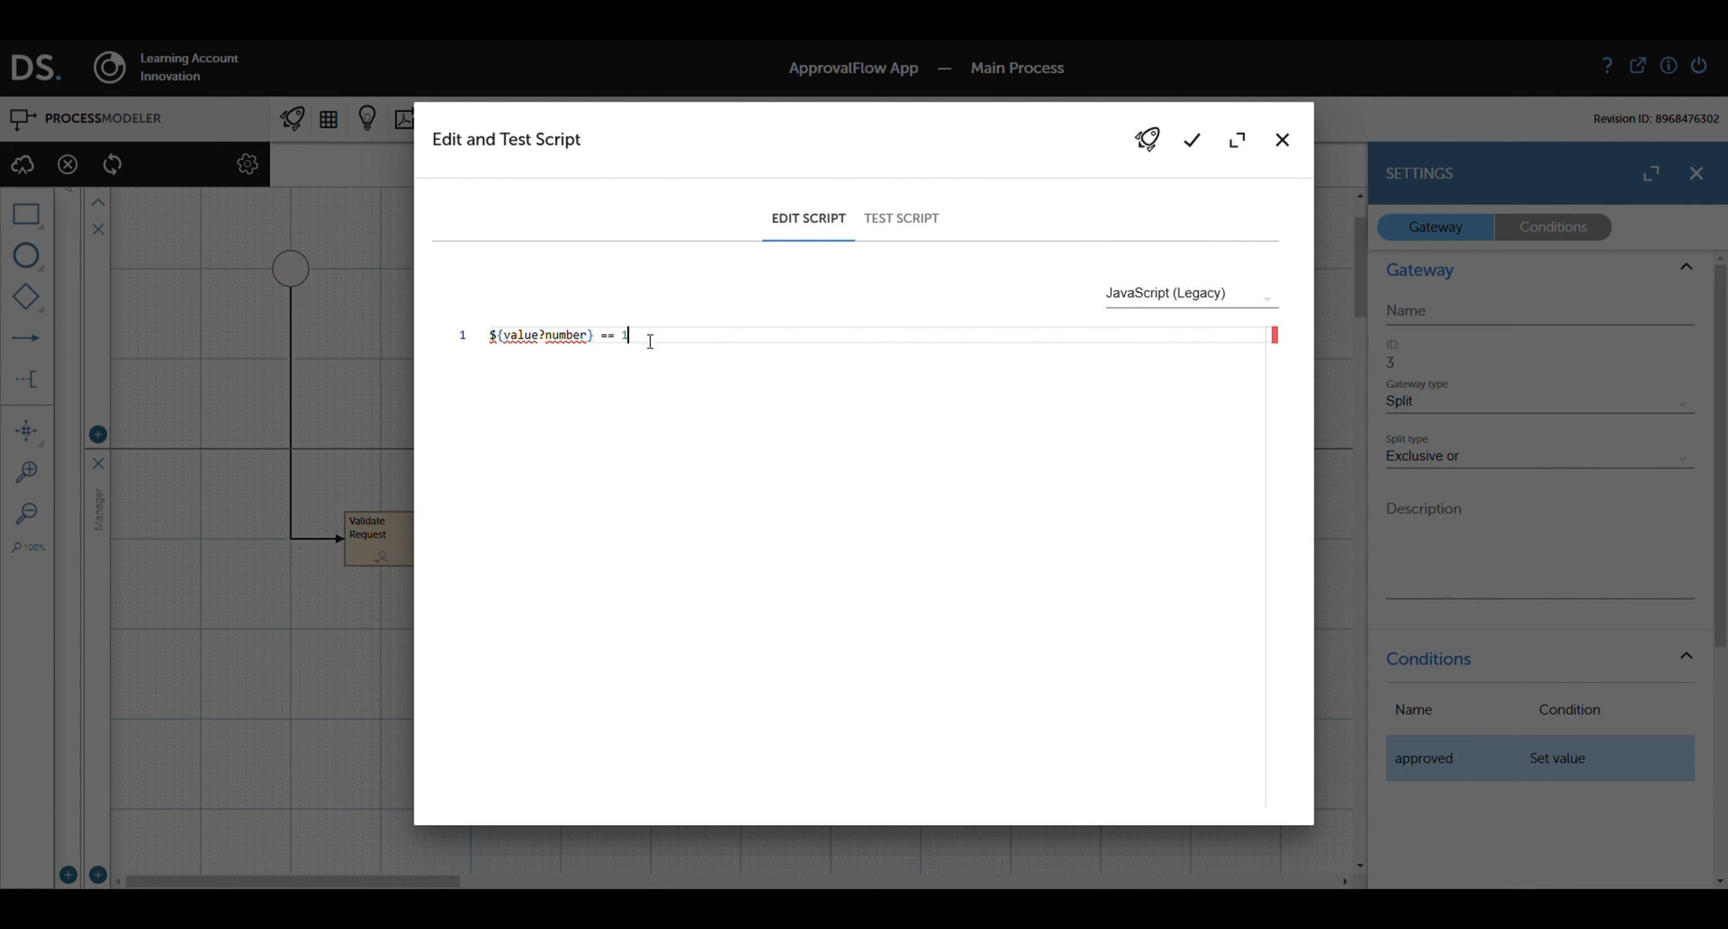
click(1195, 142)
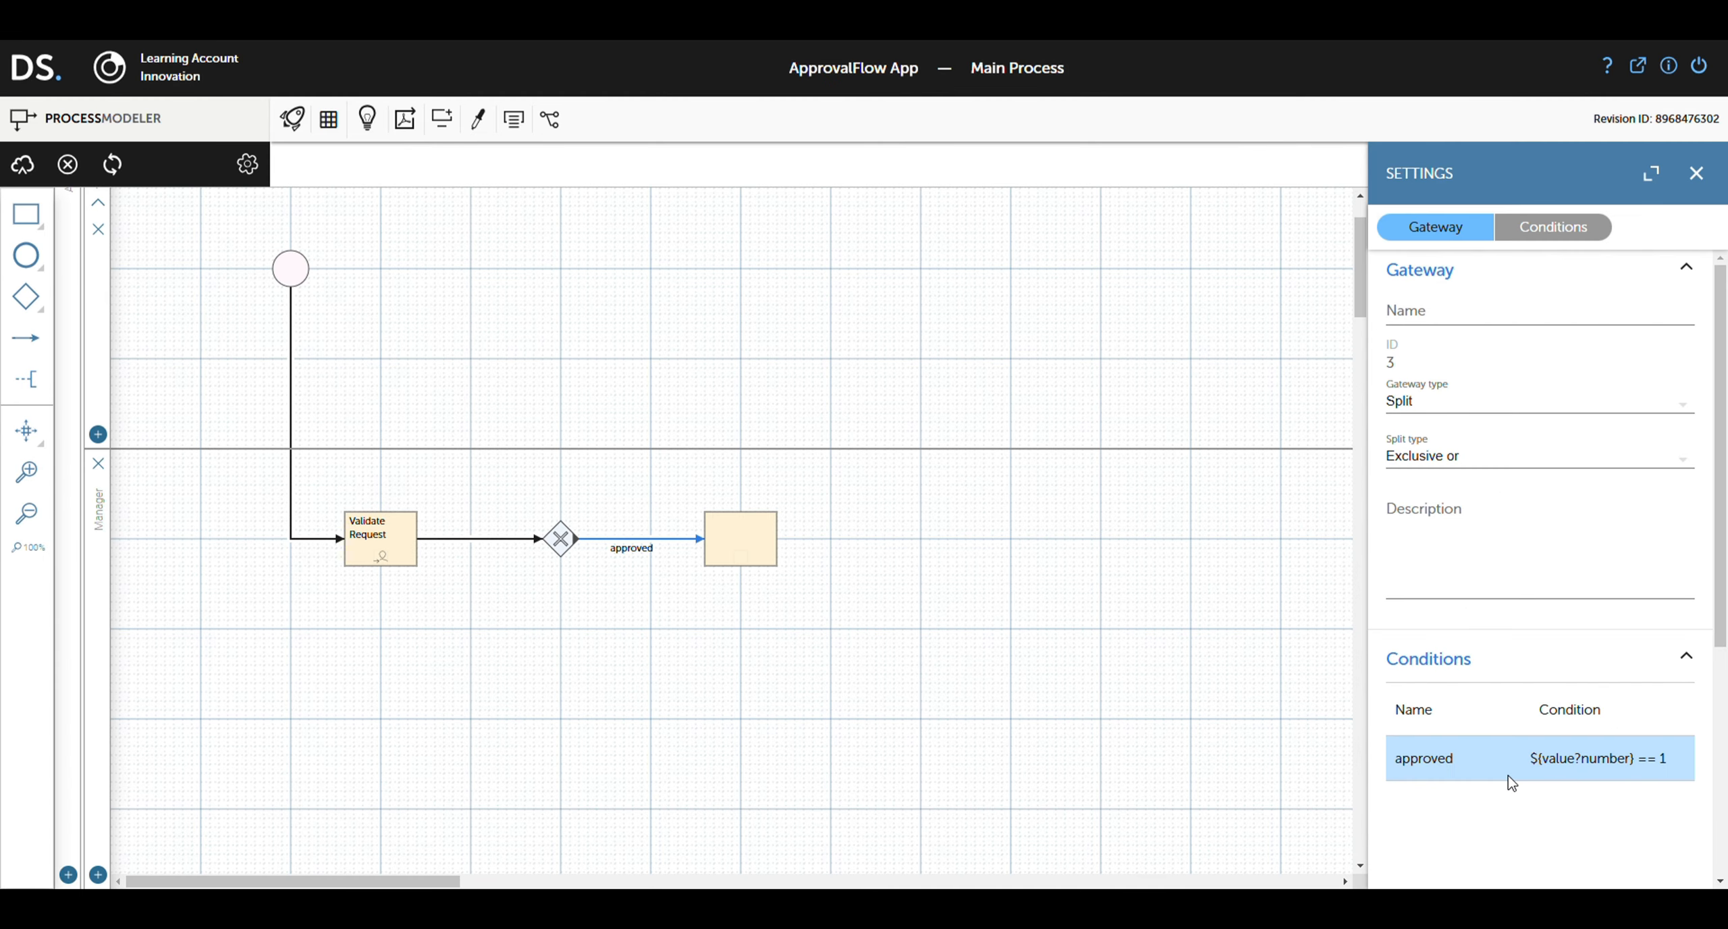
scroll(1506, 778, down, 1)
Step: Add a second task above the gateway, linked to it, and start another condition
click(558, 537)
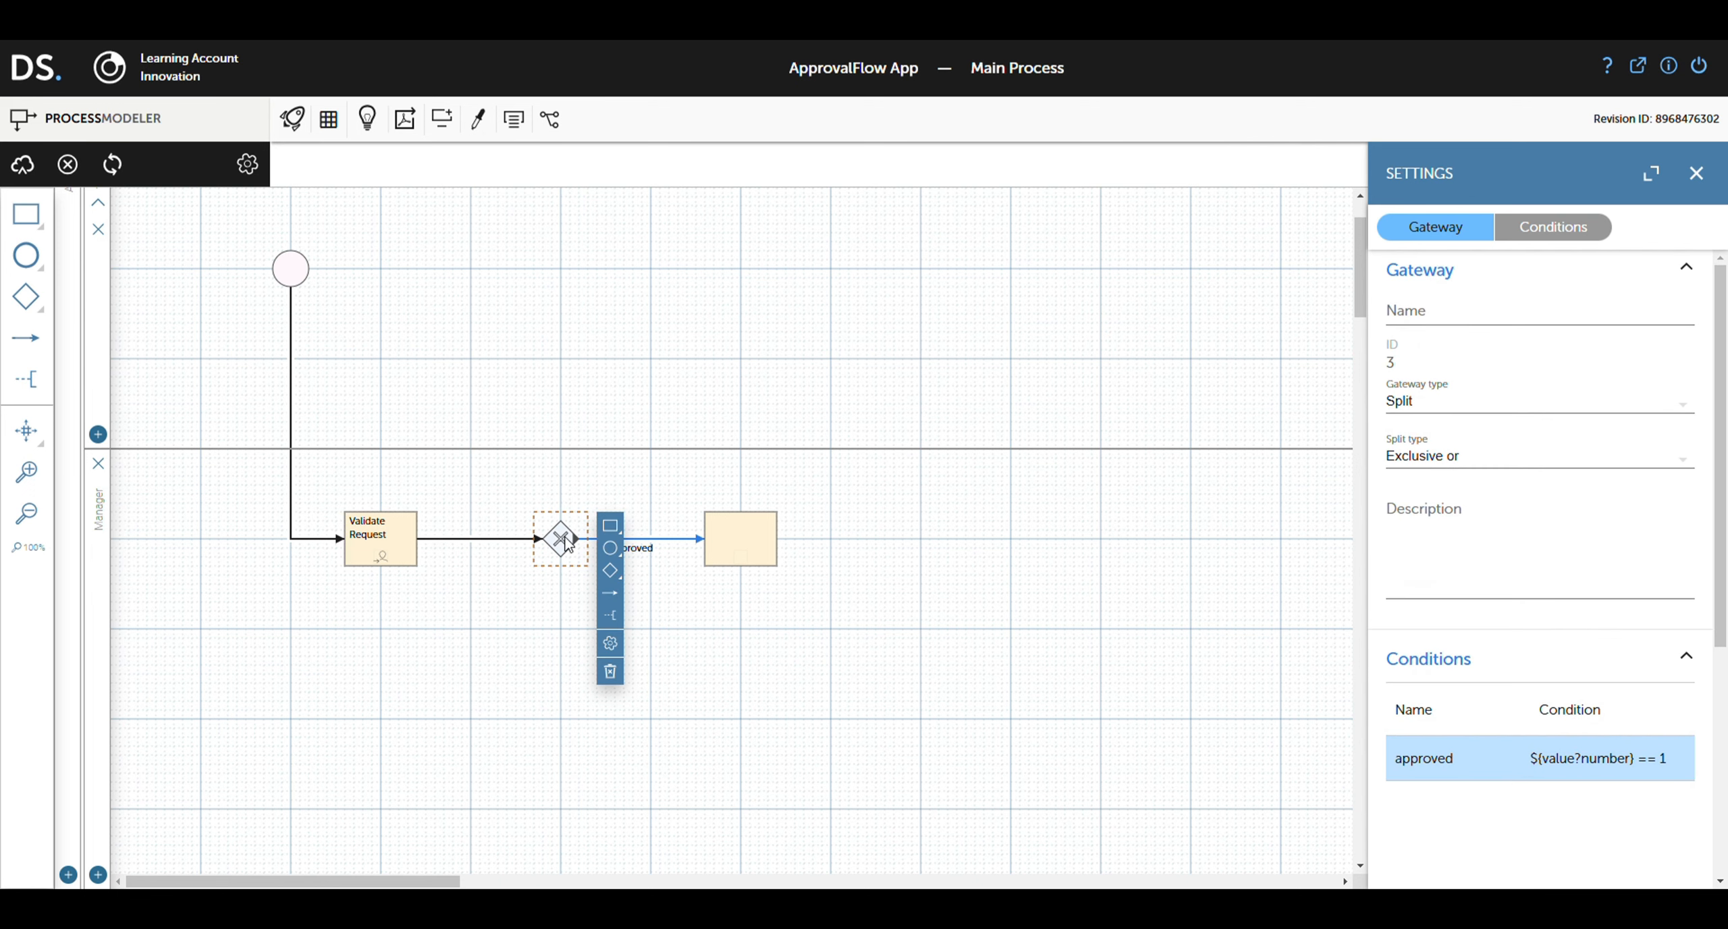
drag(612, 527, 718, 370)
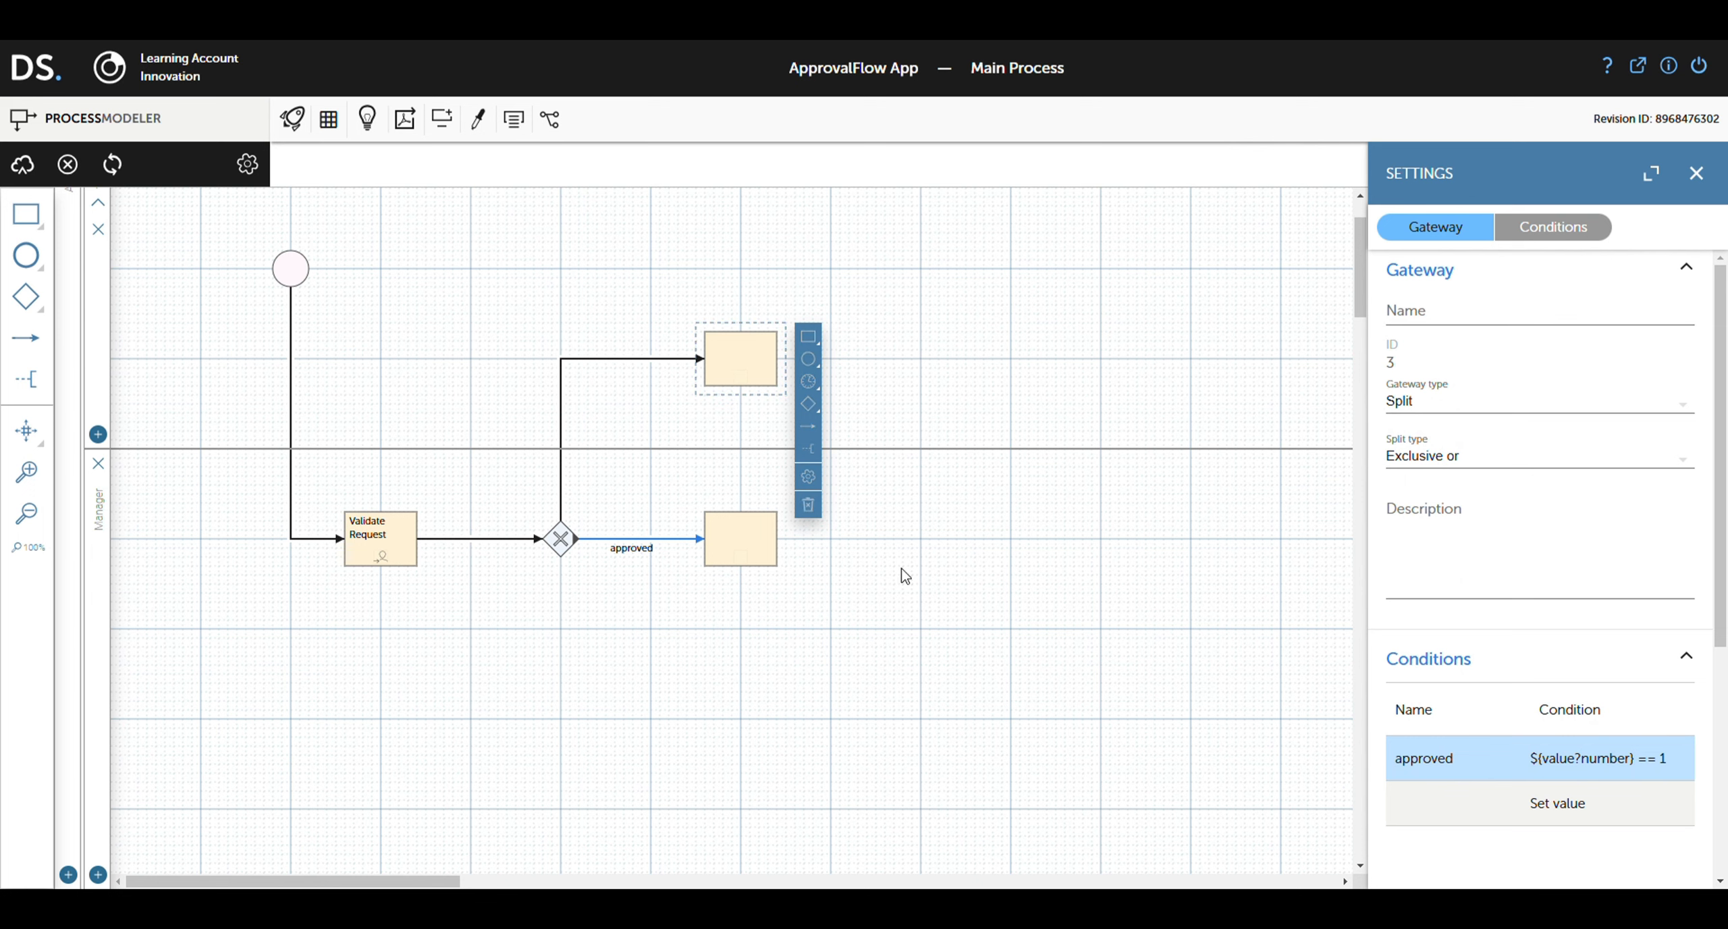
click(1423, 804)
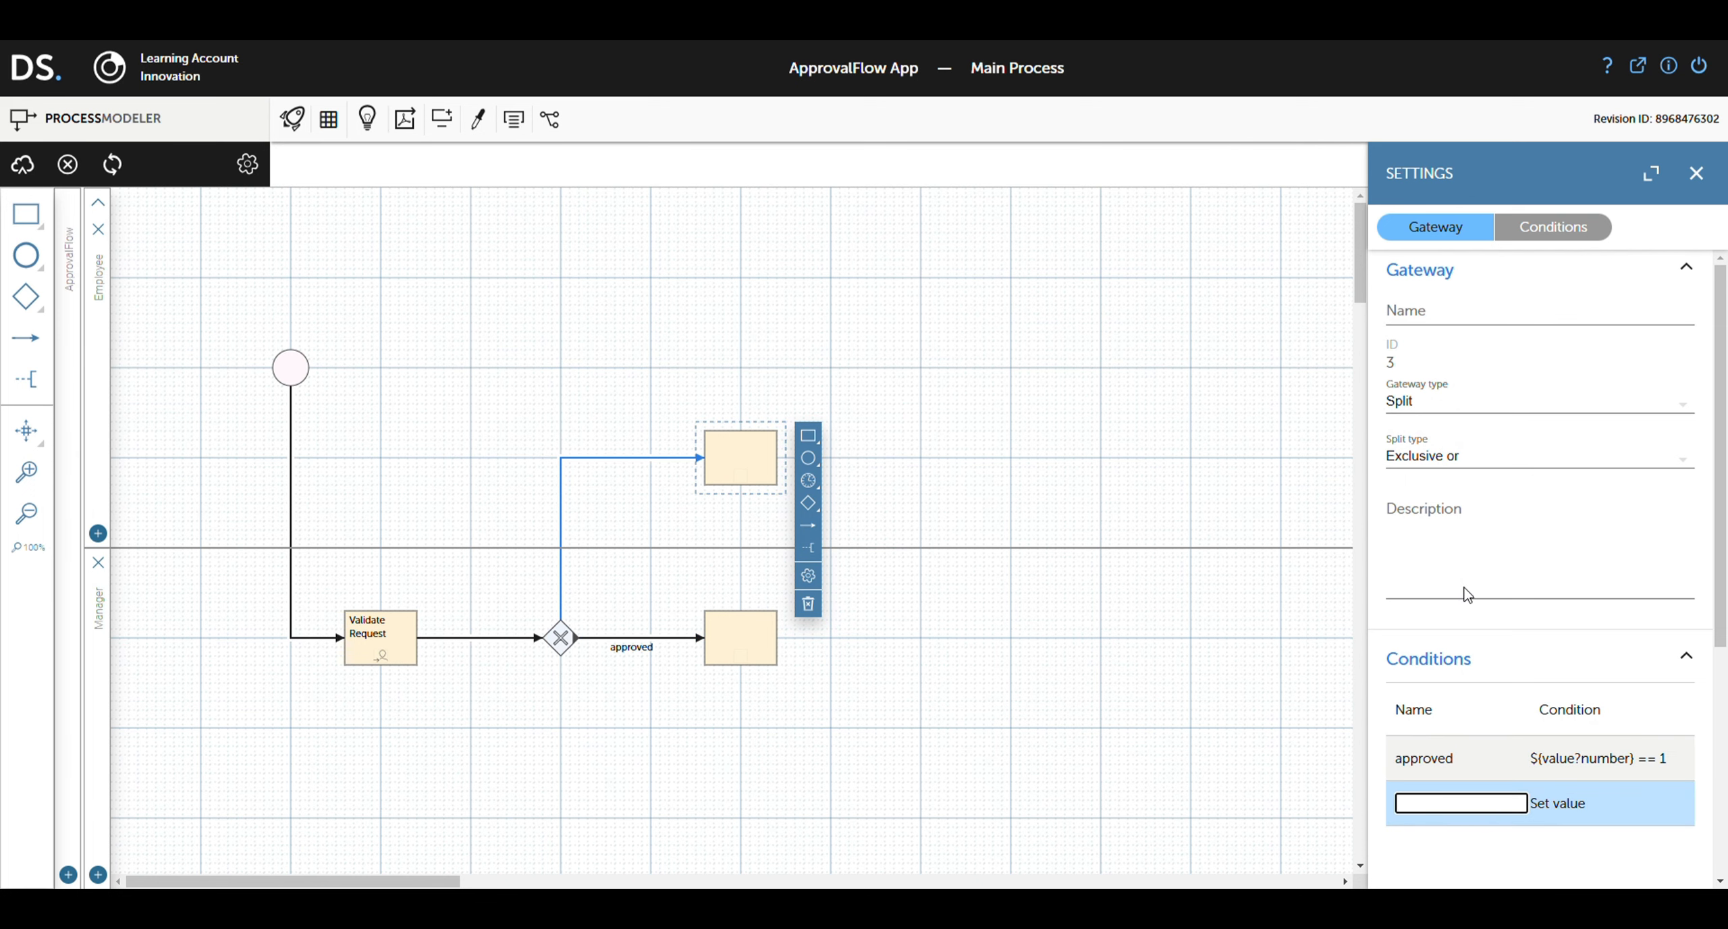
Step: Name the second condition 'refused' with script ${value?number} == 0
text(refused)
click(1556, 804)
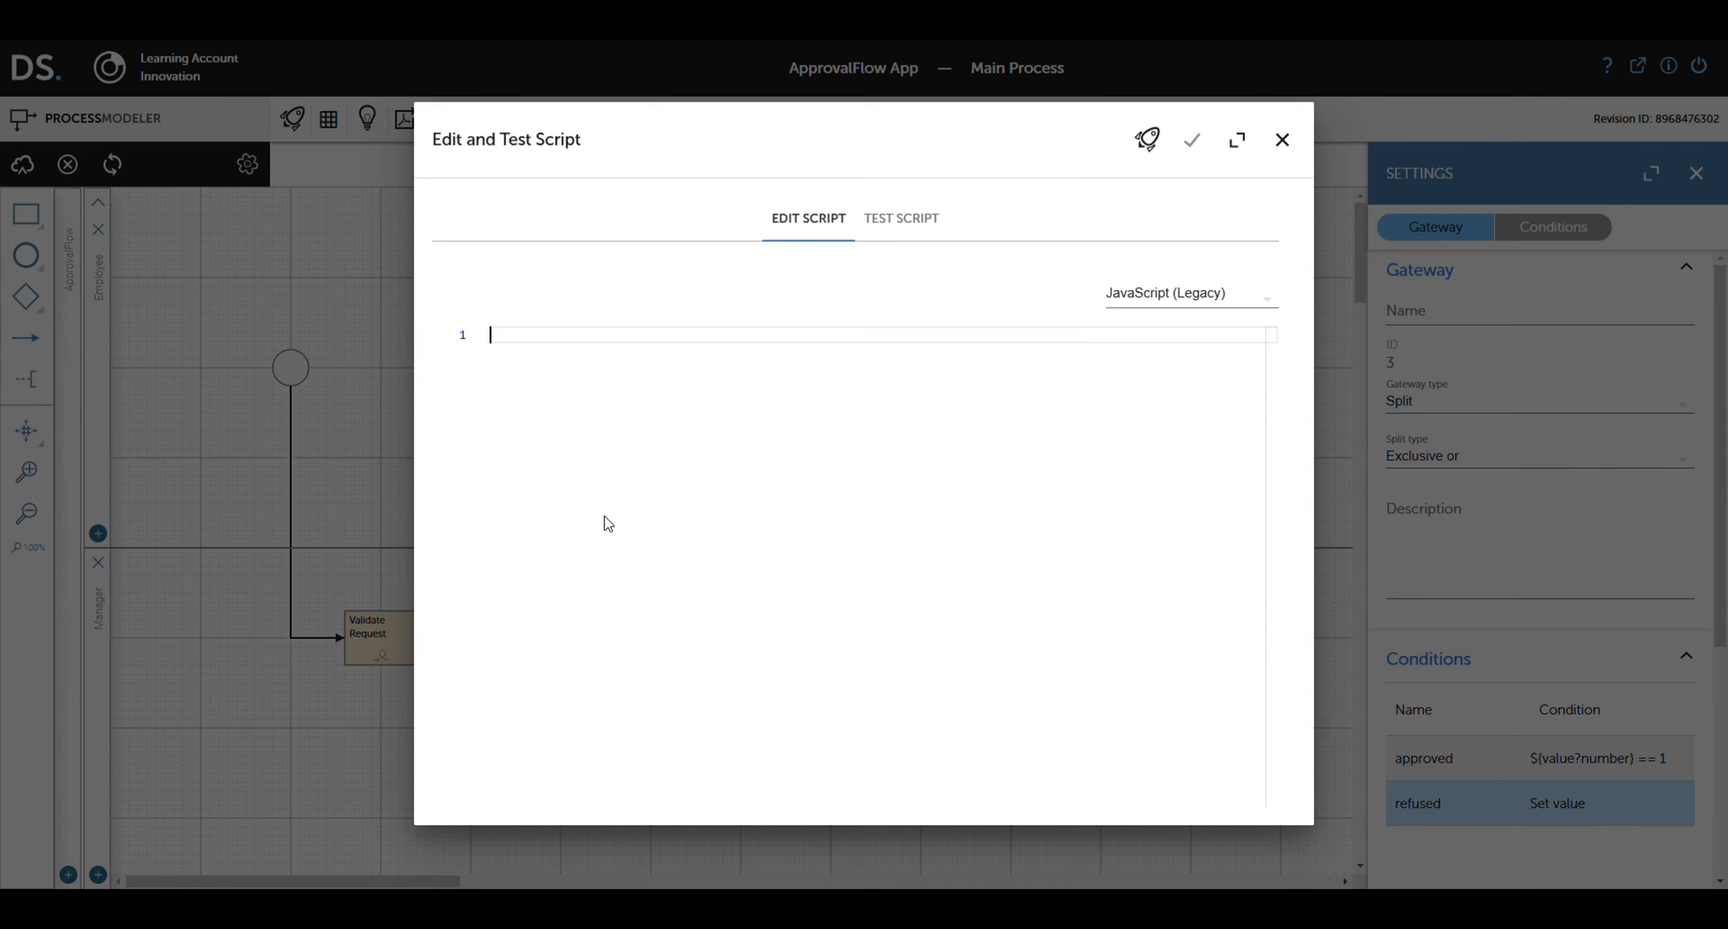
text(${value?number} == 0)
click(1193, 142)
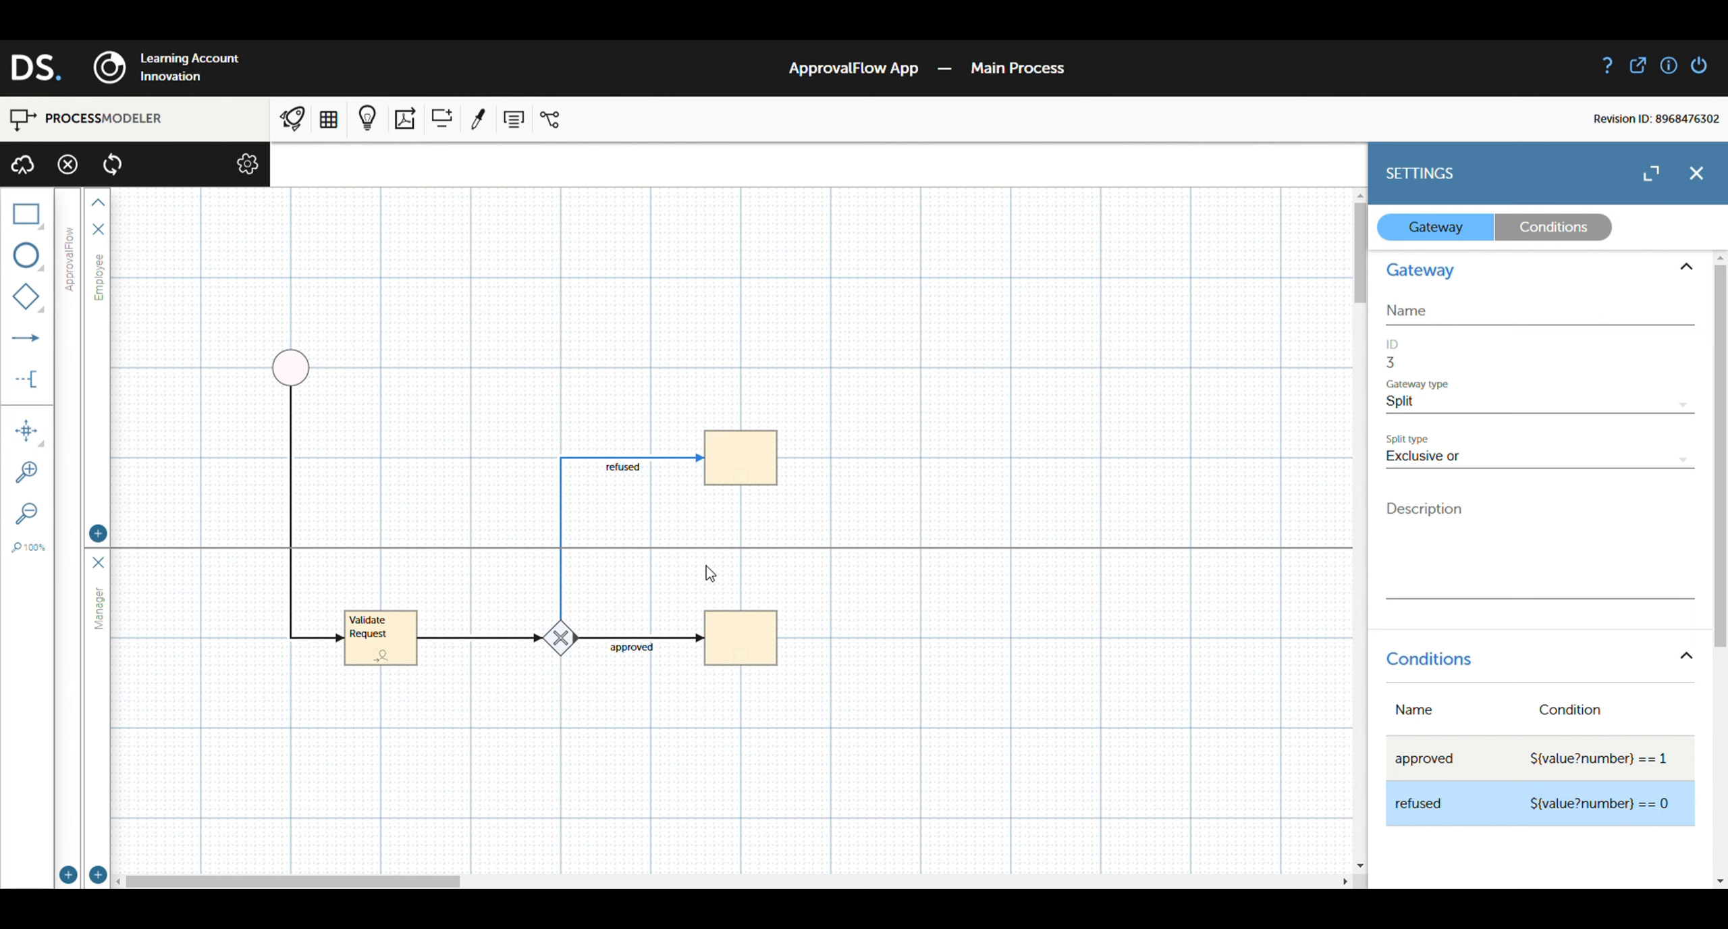
click(728, 635)
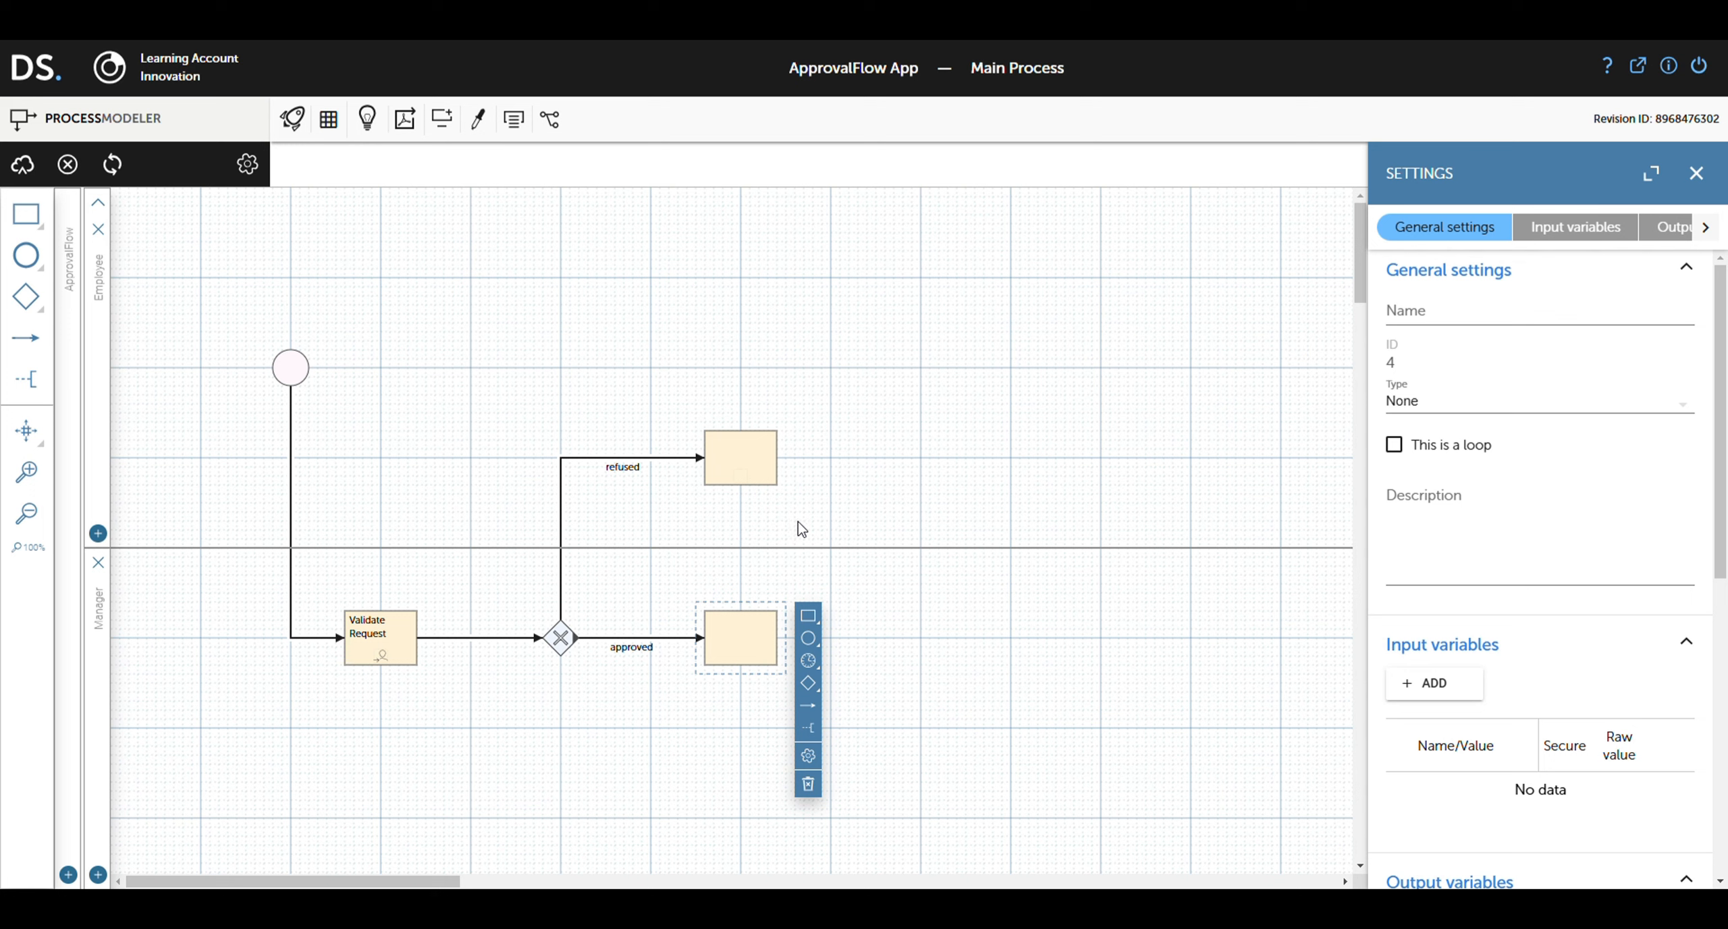
Step: Name the approved-branch task 'notify approval', type Email / Notification, with Notify via email on
text(notify approval)
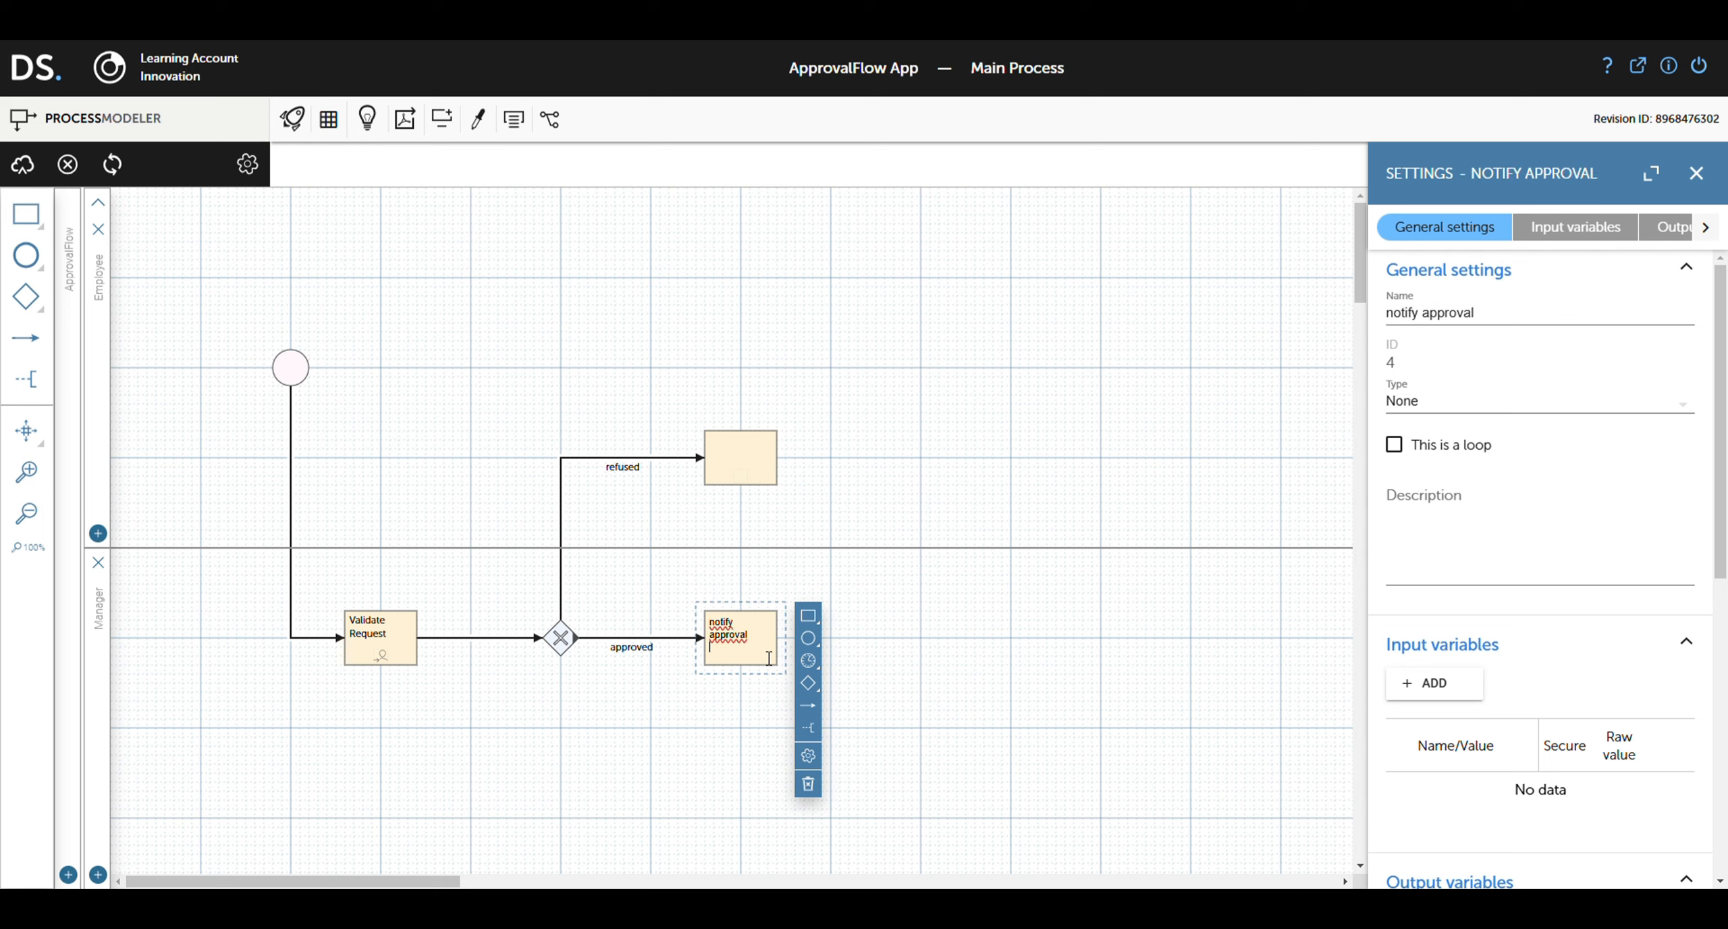
click(1520, 410)
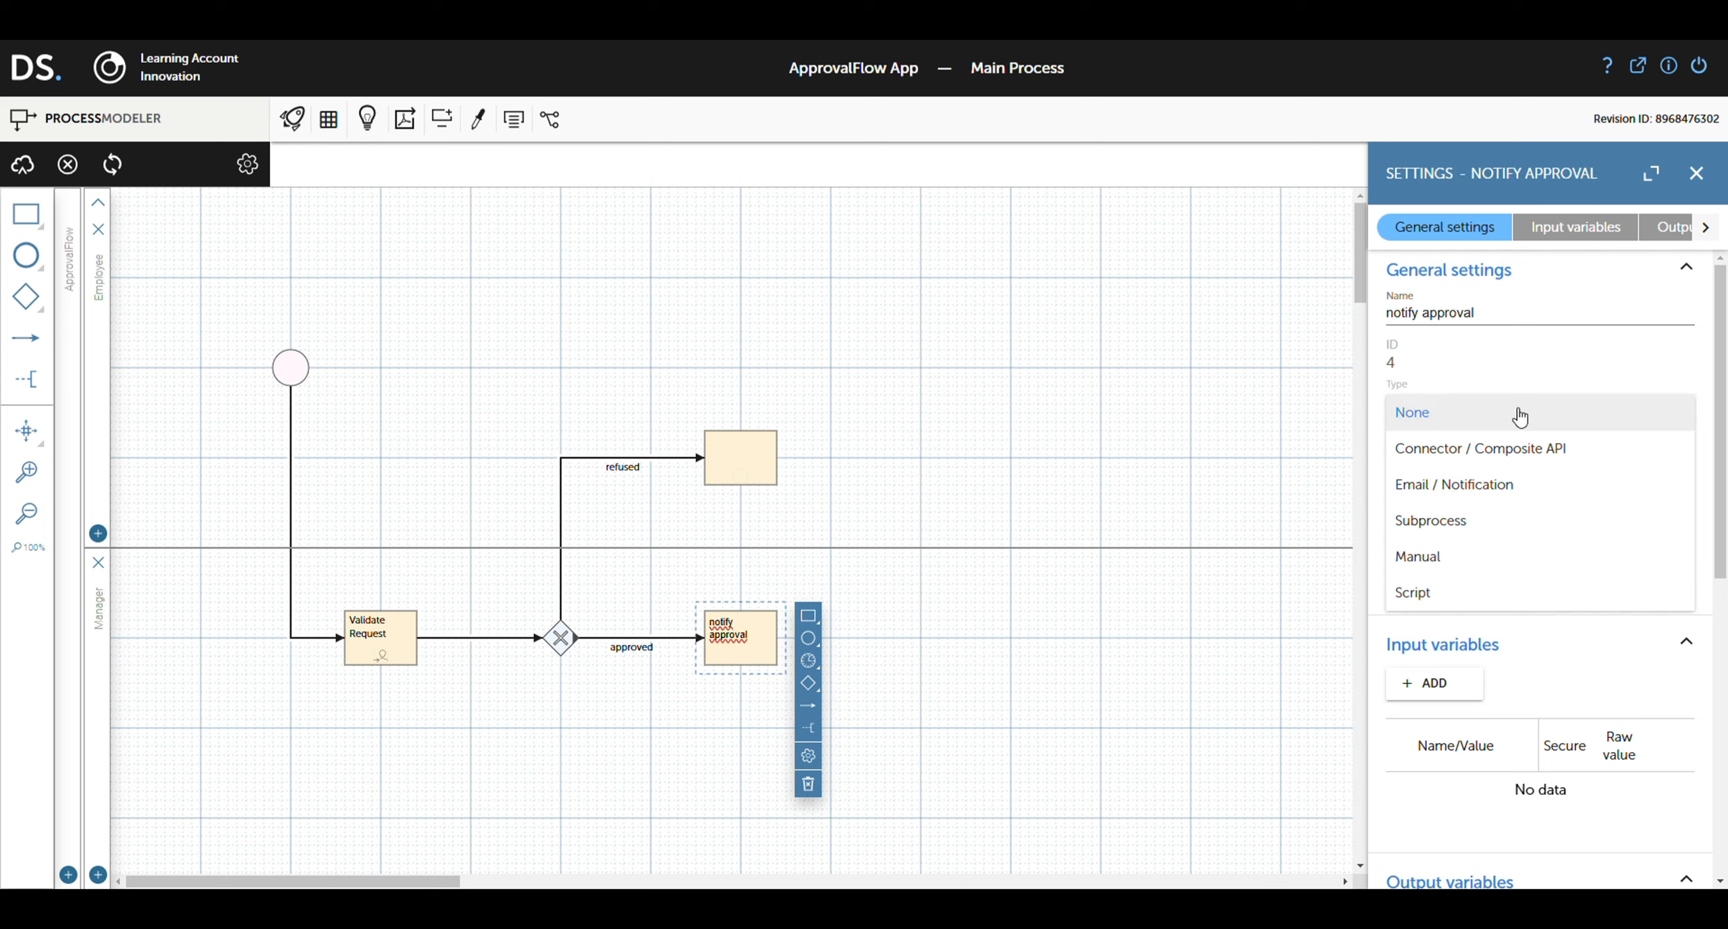
click(1489, 486)
scroll(1502, 585, down, 2)
scroll(1498, 584, down, 3)
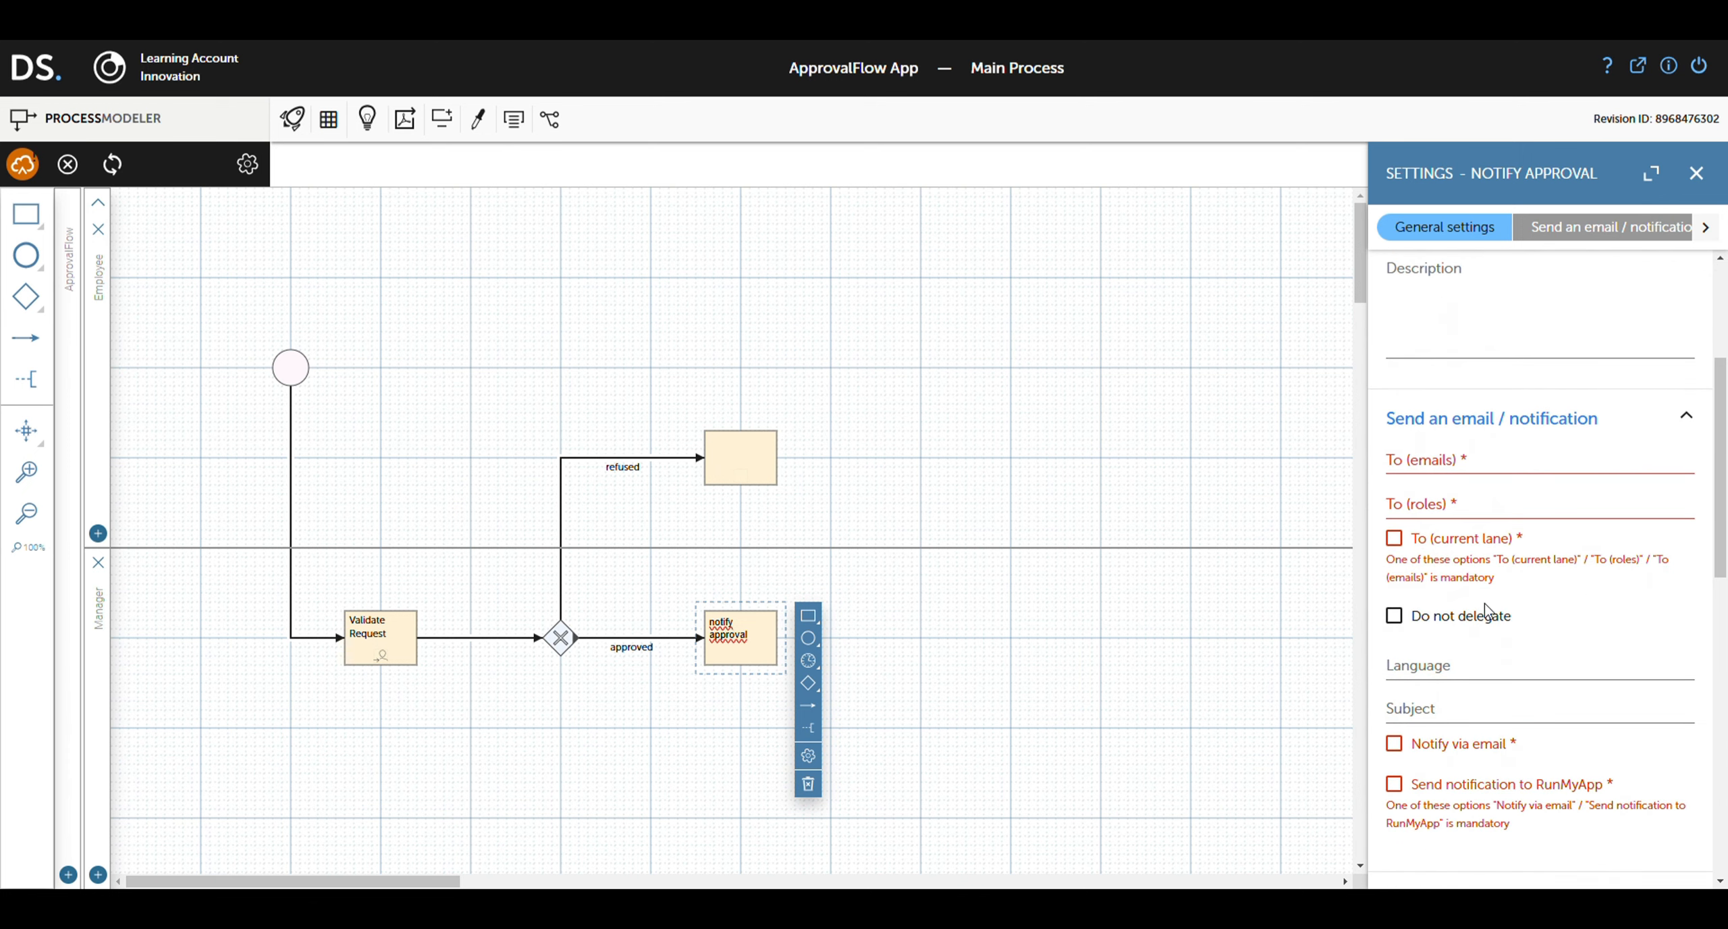
click(1398, 745)
Step: Set its provider to Default mail server and its recipient to ${email}
click(1430, 794)
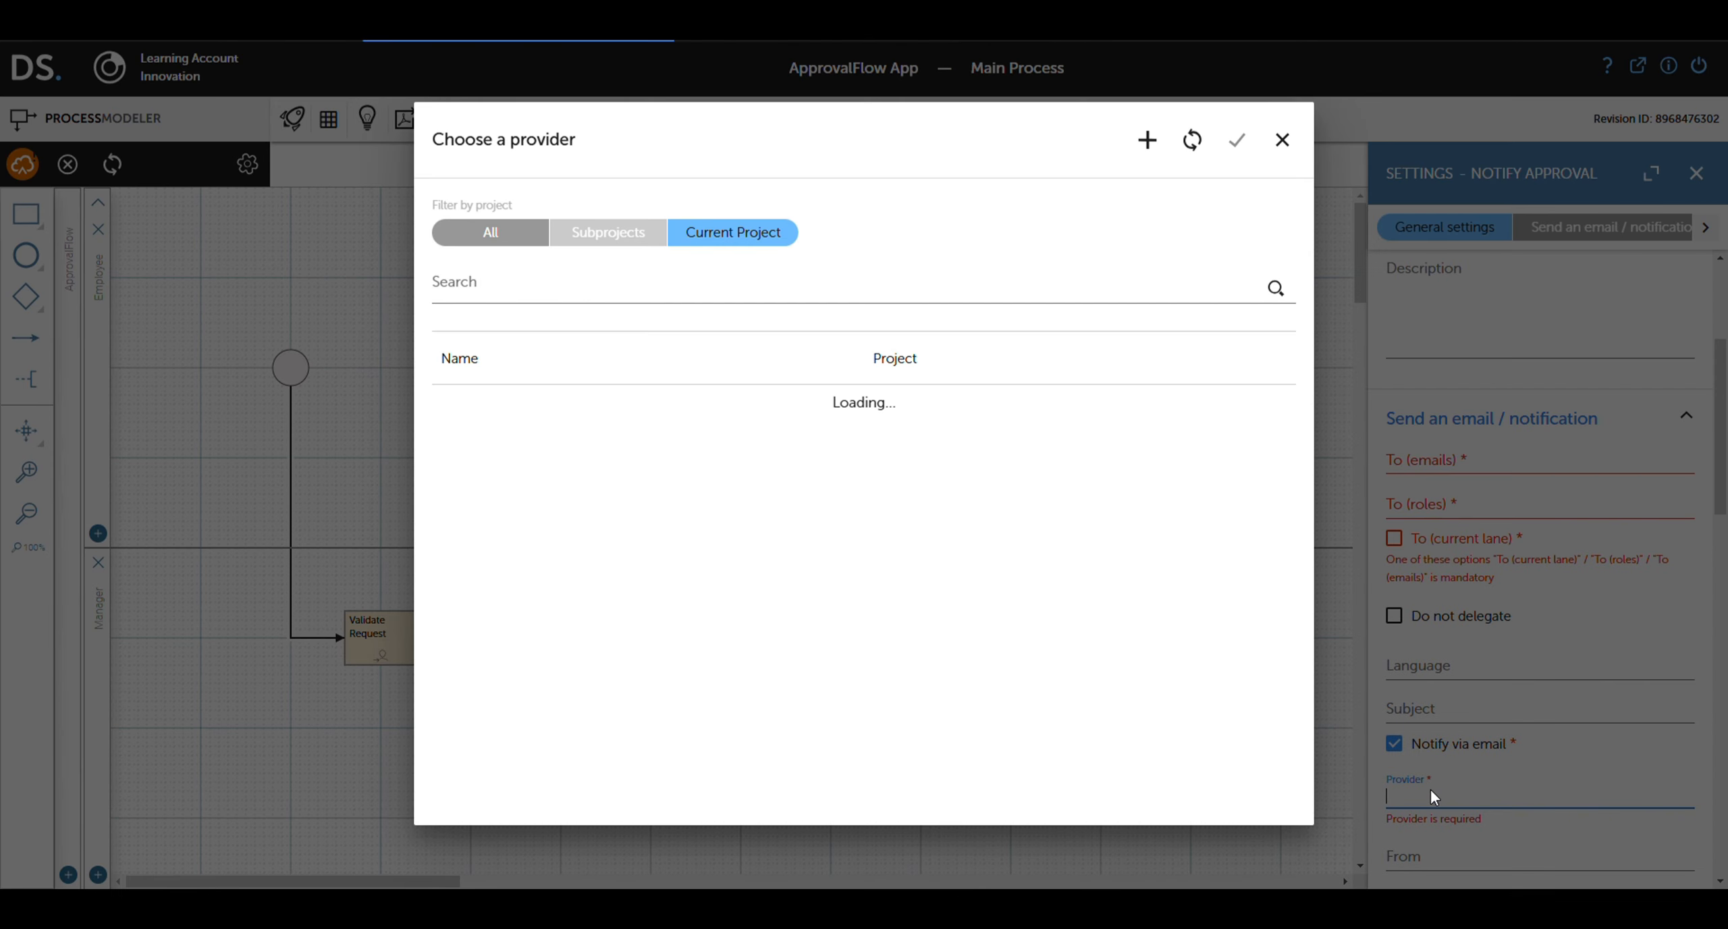
click(491, 233)
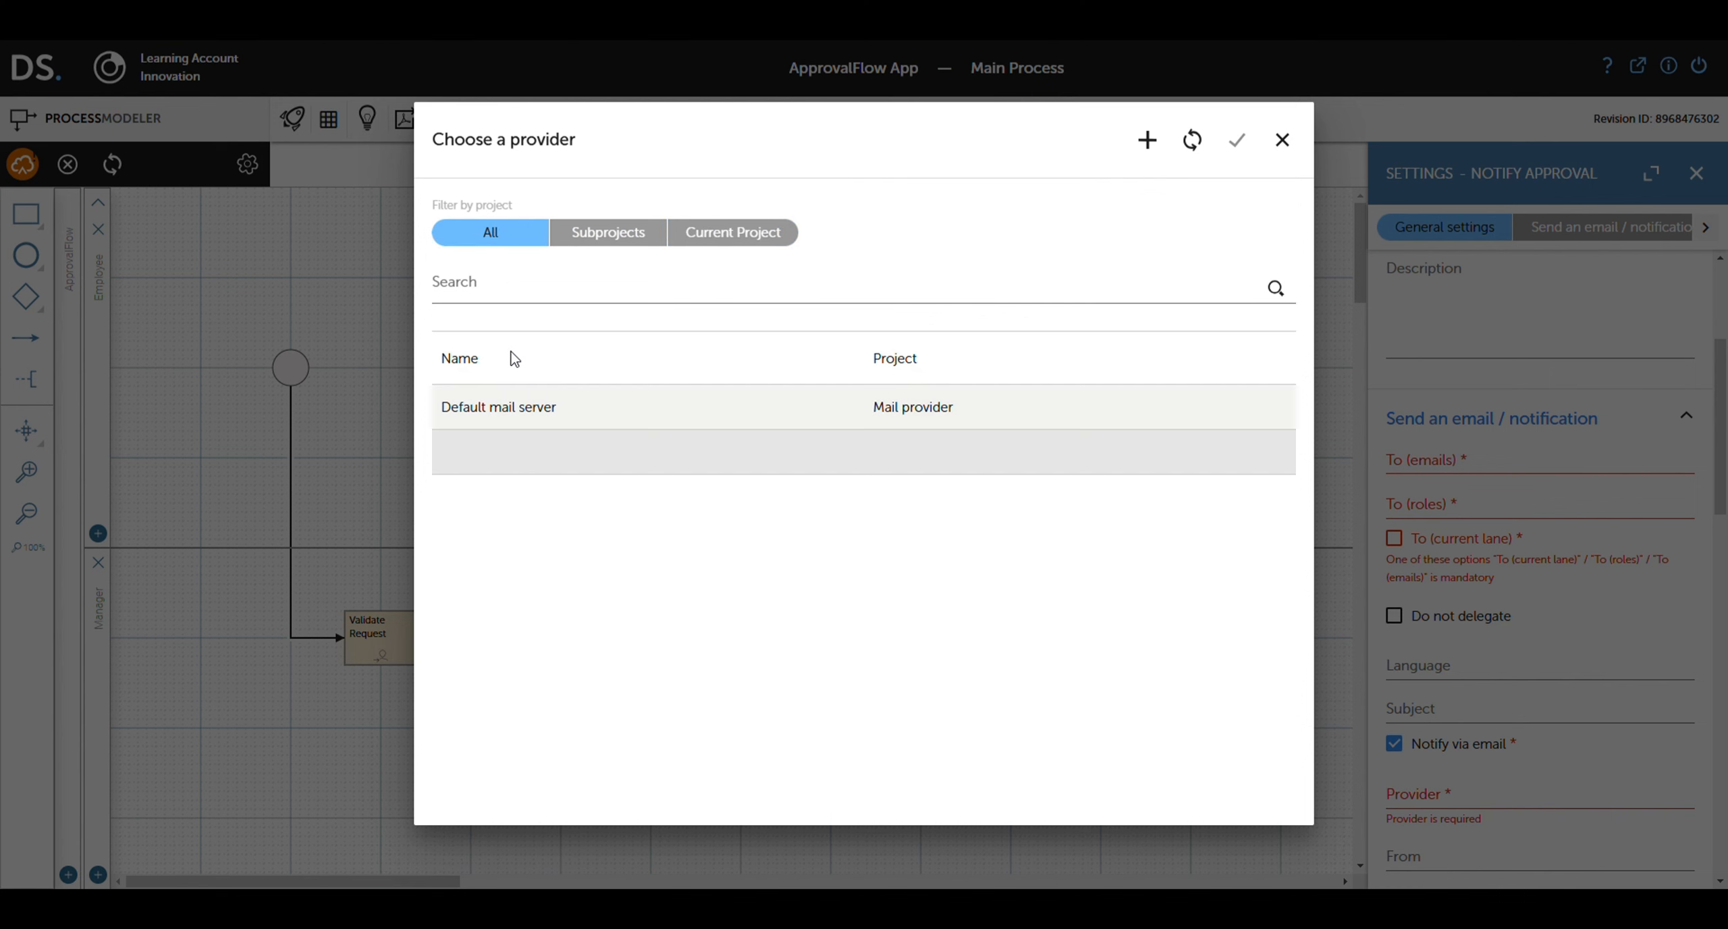
click(505, 424)
click(1237, 143)
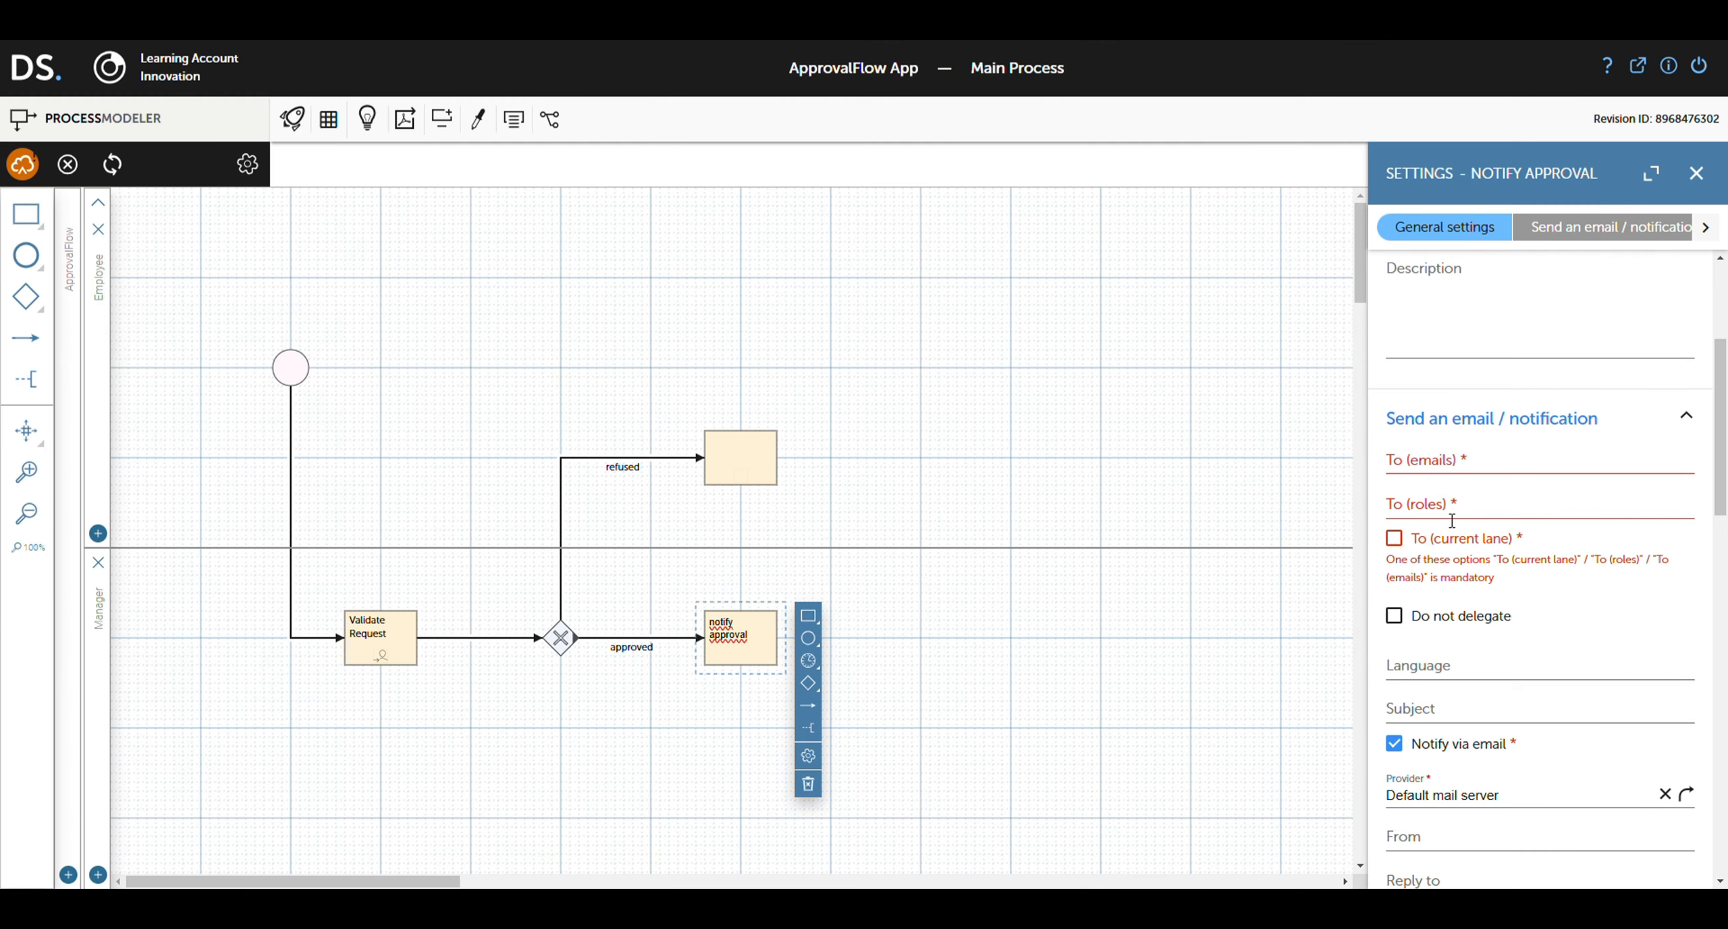
click(1468, 470)
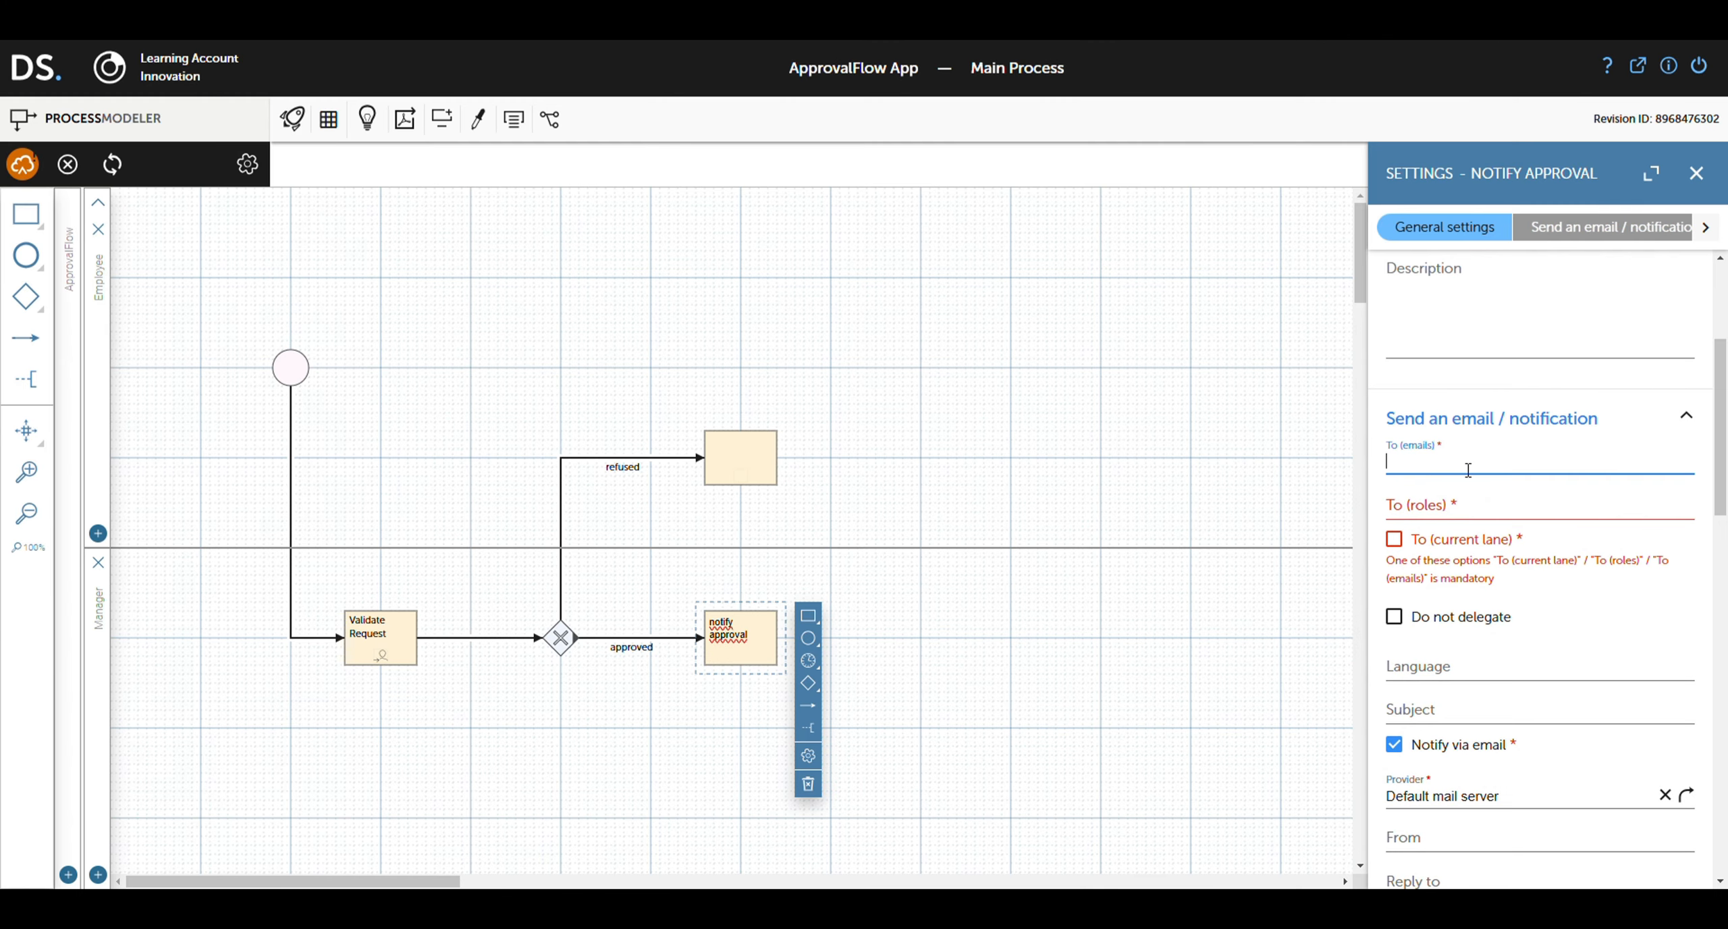
click(1468, 469)
text(${})
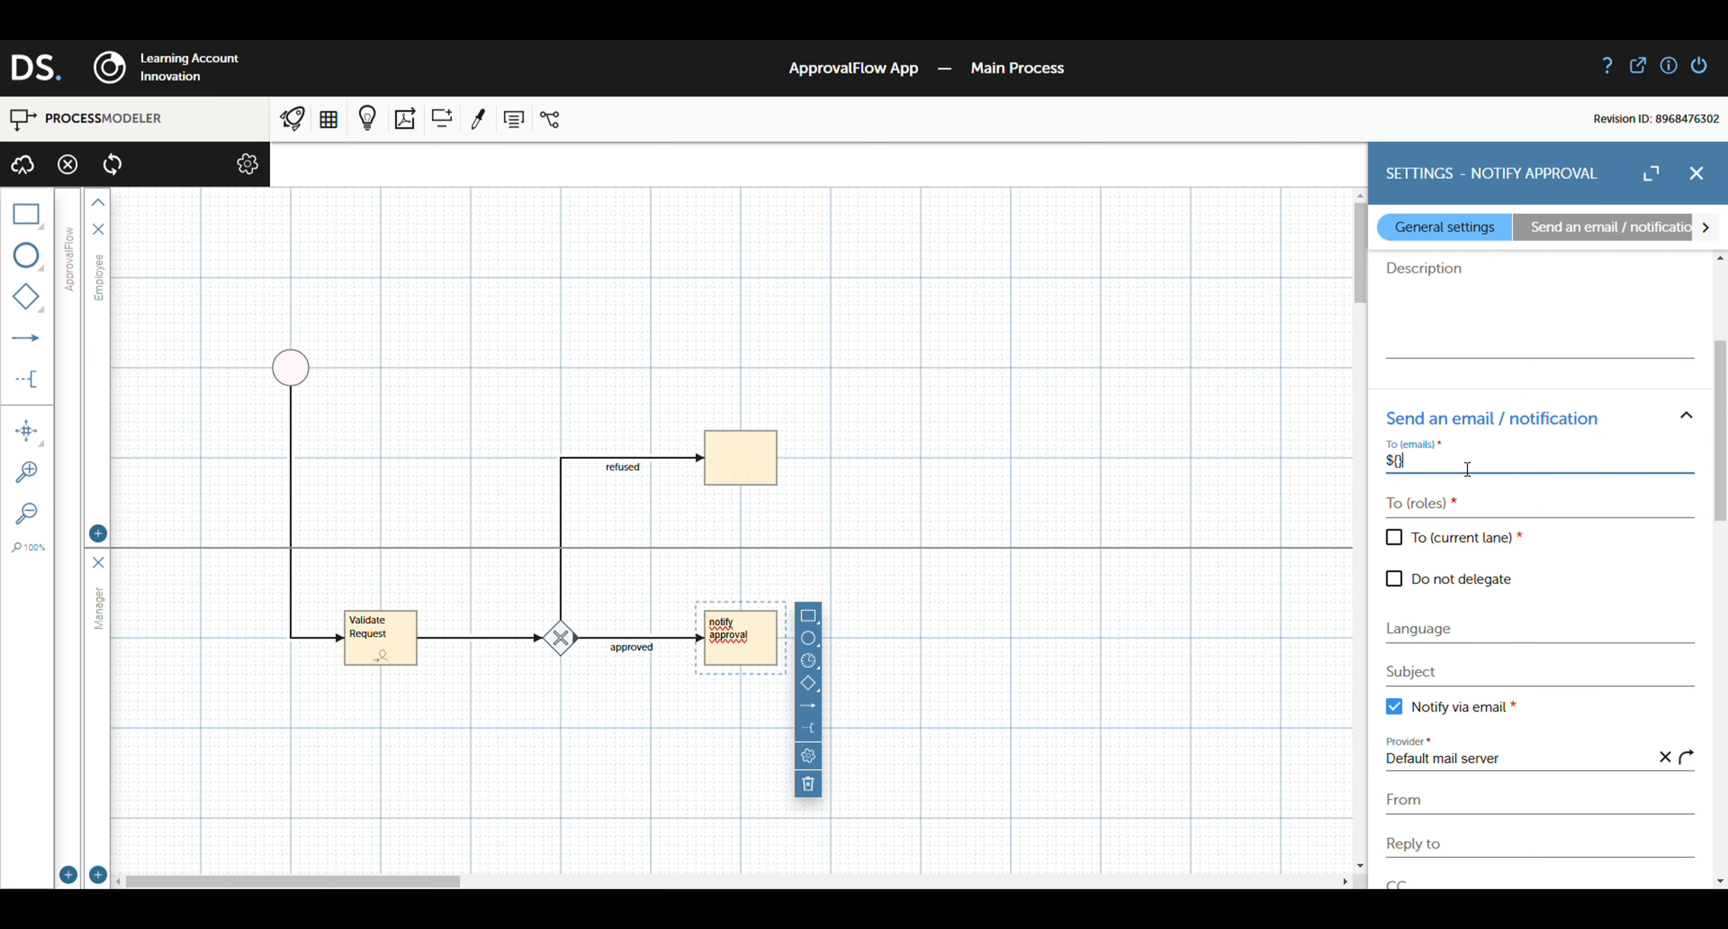
text(email)
scroll(1507, 559, down, 8)
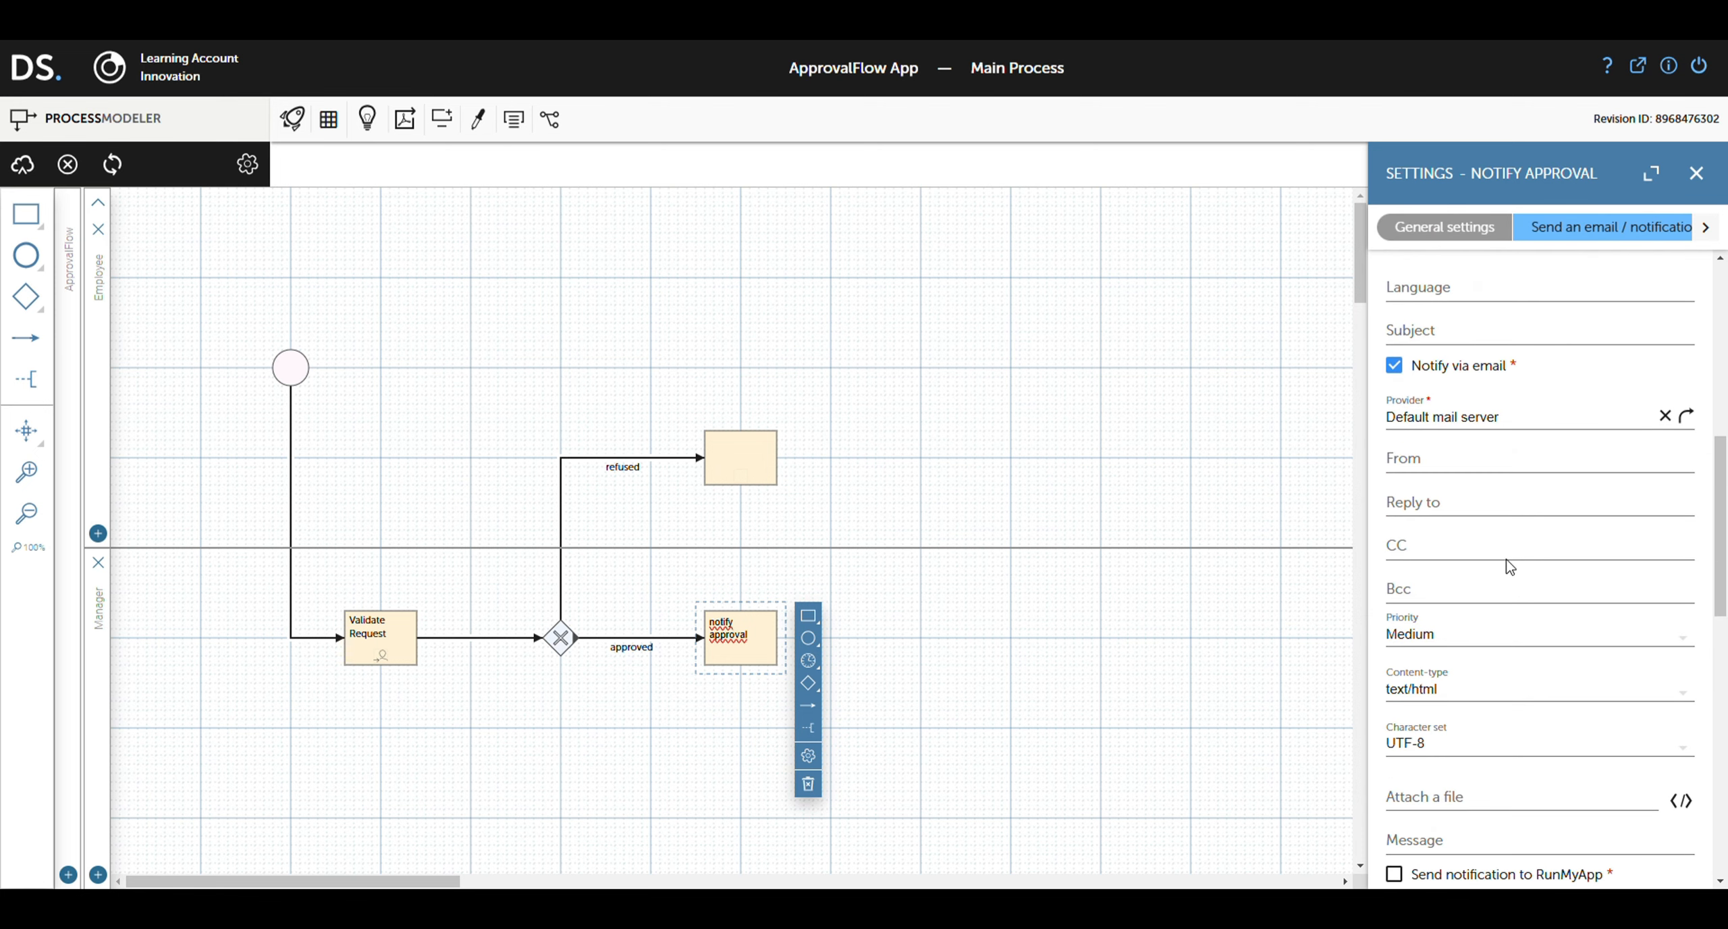
Step: Write the message 'Hello ${name} Your request has been approved.'
click(1489, 640)
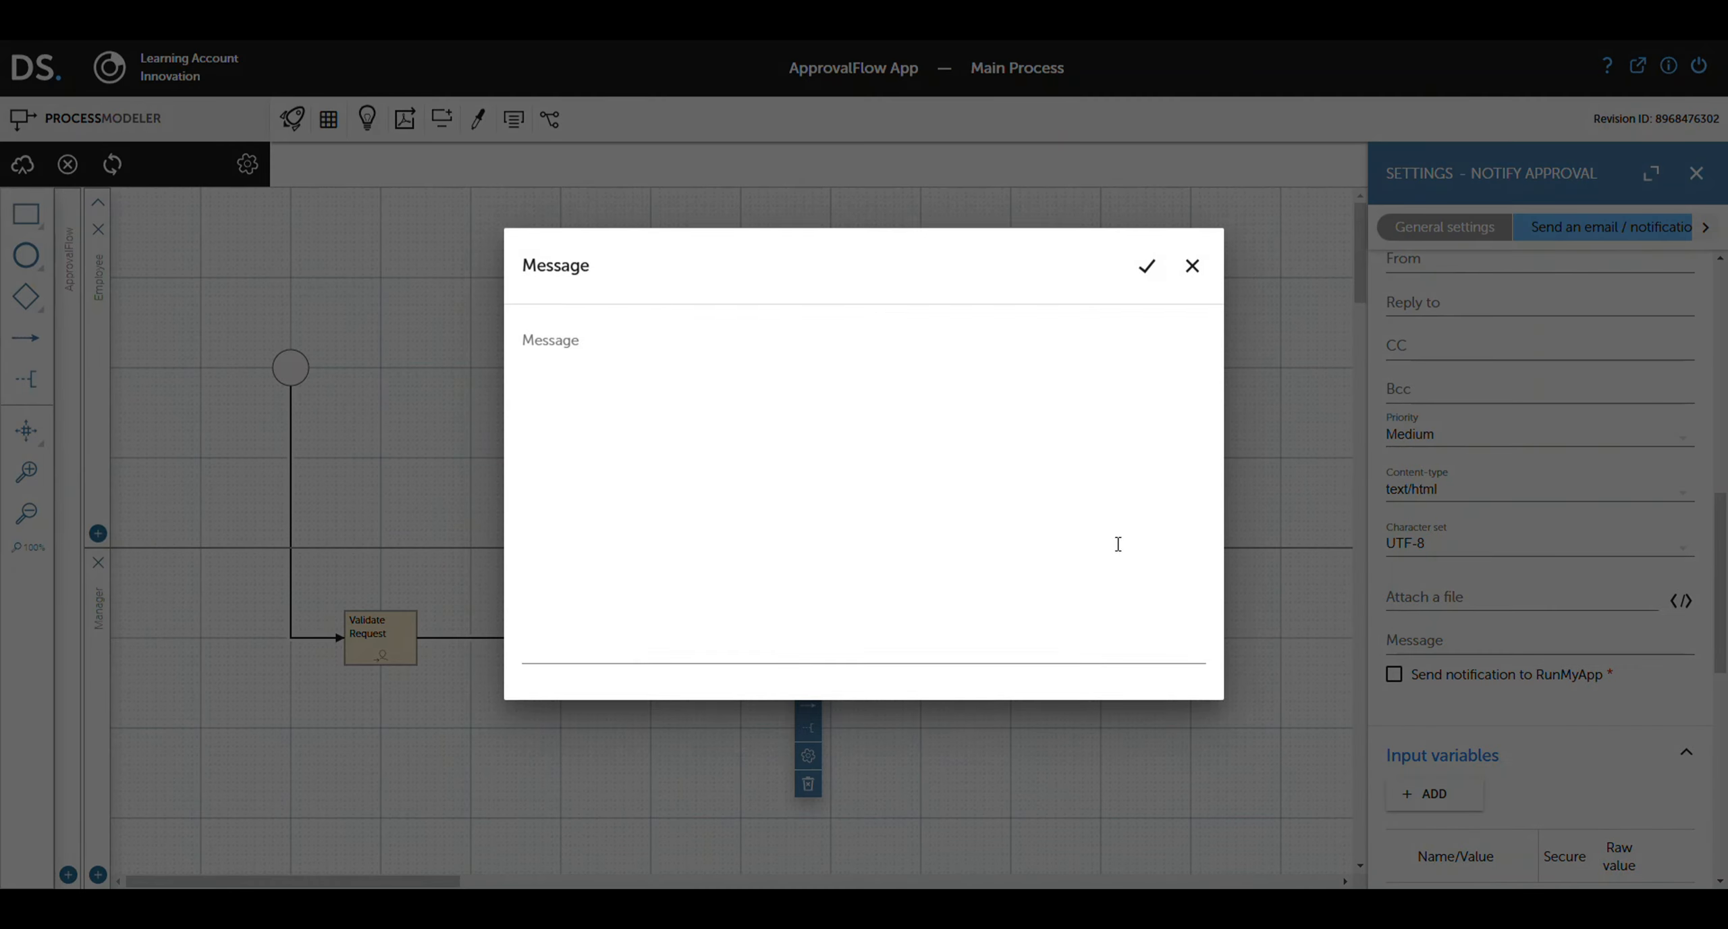
click(625, 375)
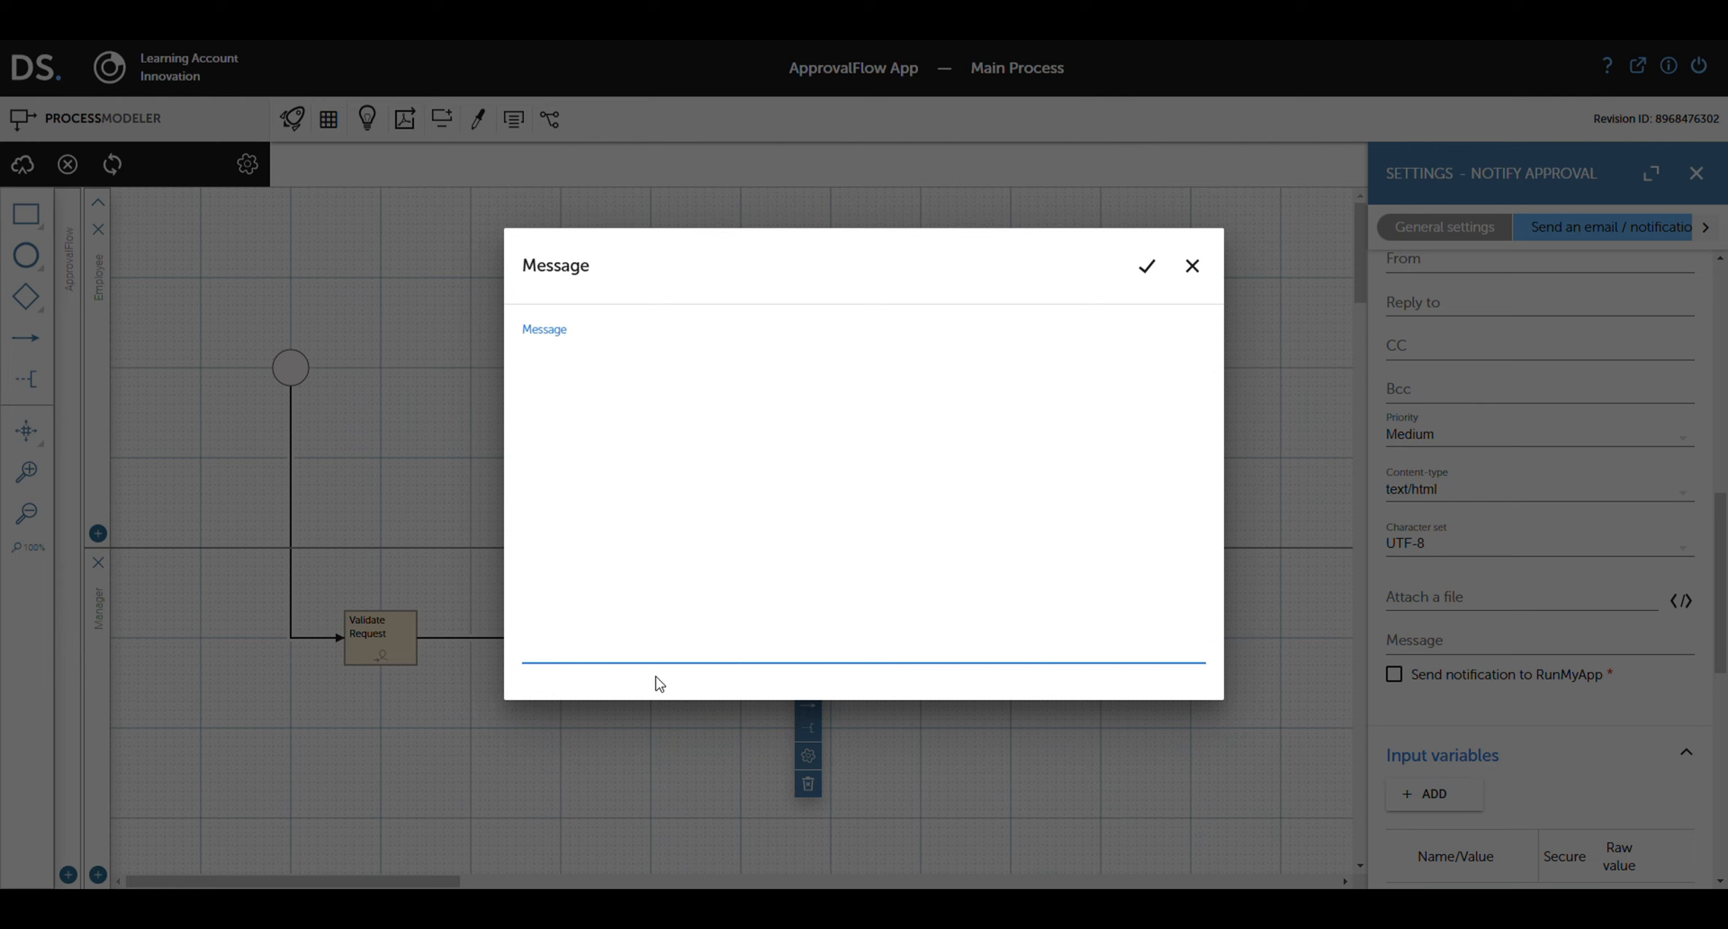
text(Hello ${name} Your request has been approved.)
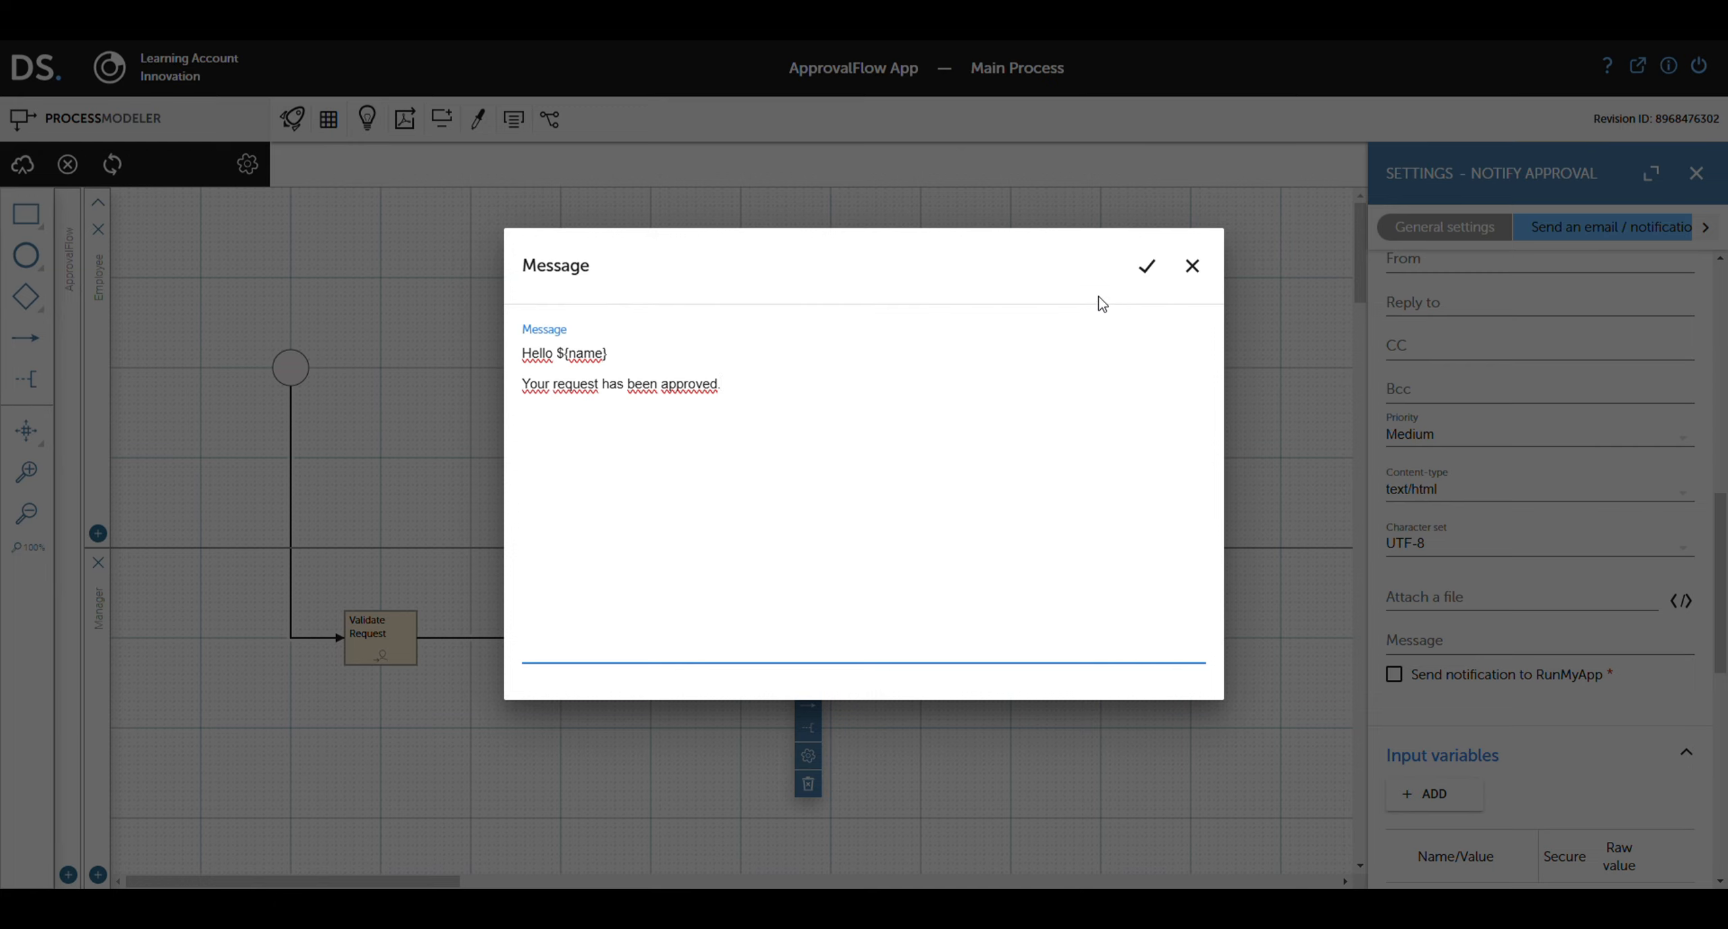
click(1147, 266)
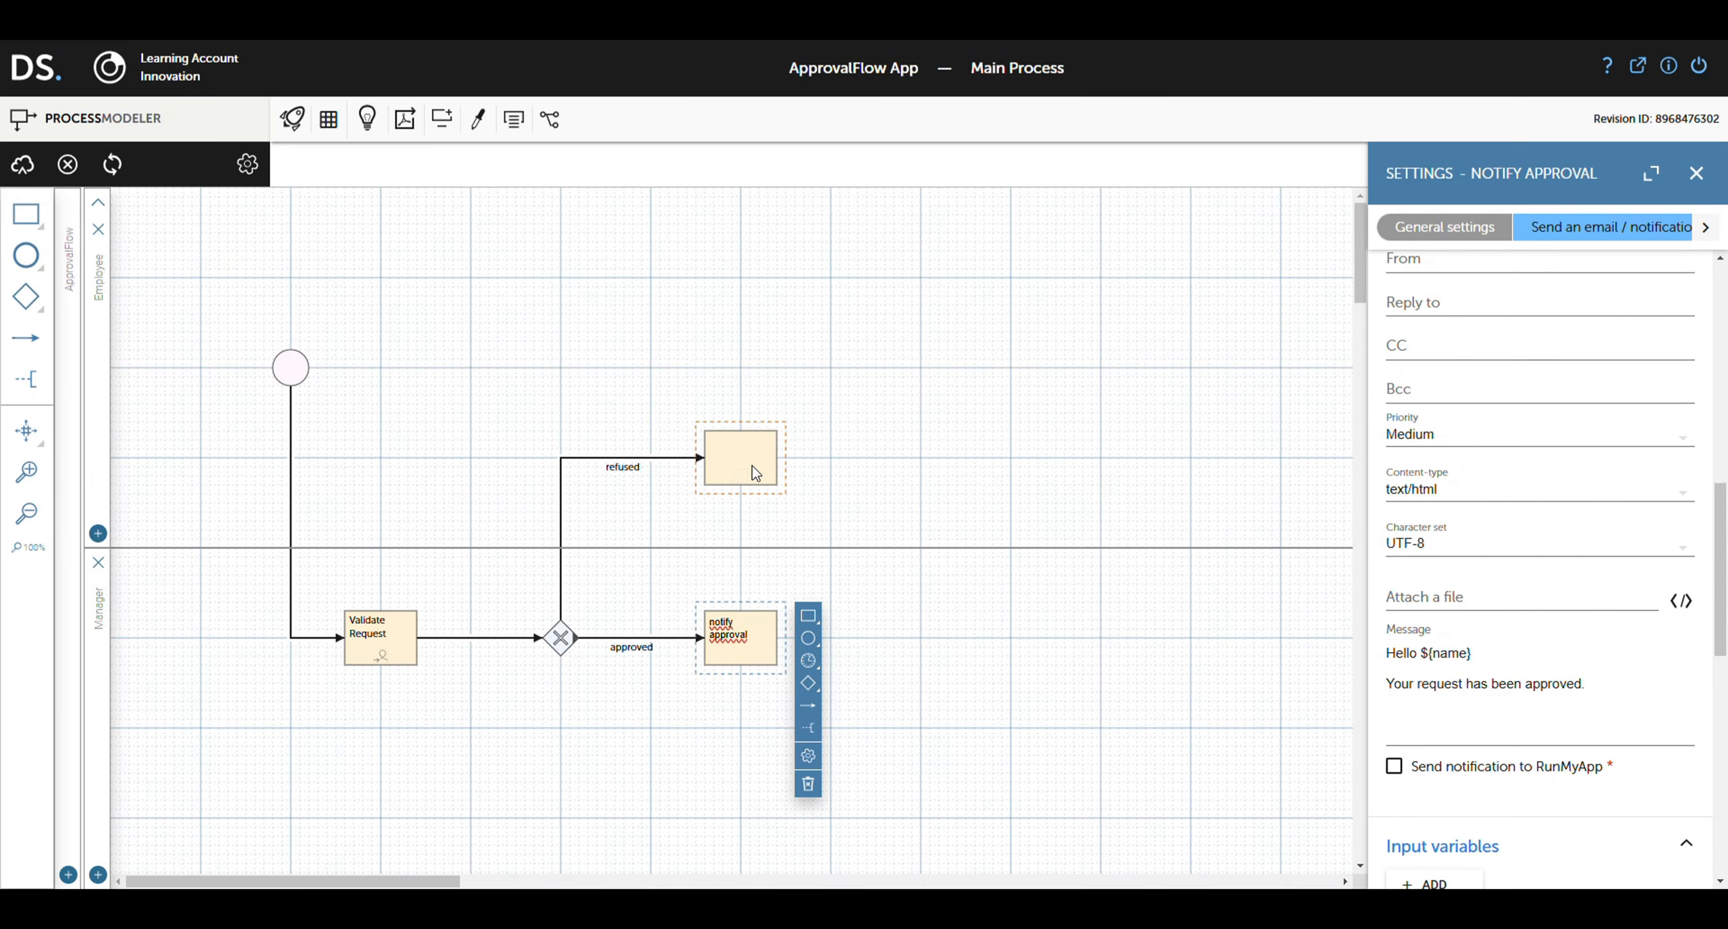
scroll(1552, 567, up, 4)
scroll(1566, 566, down, 2)
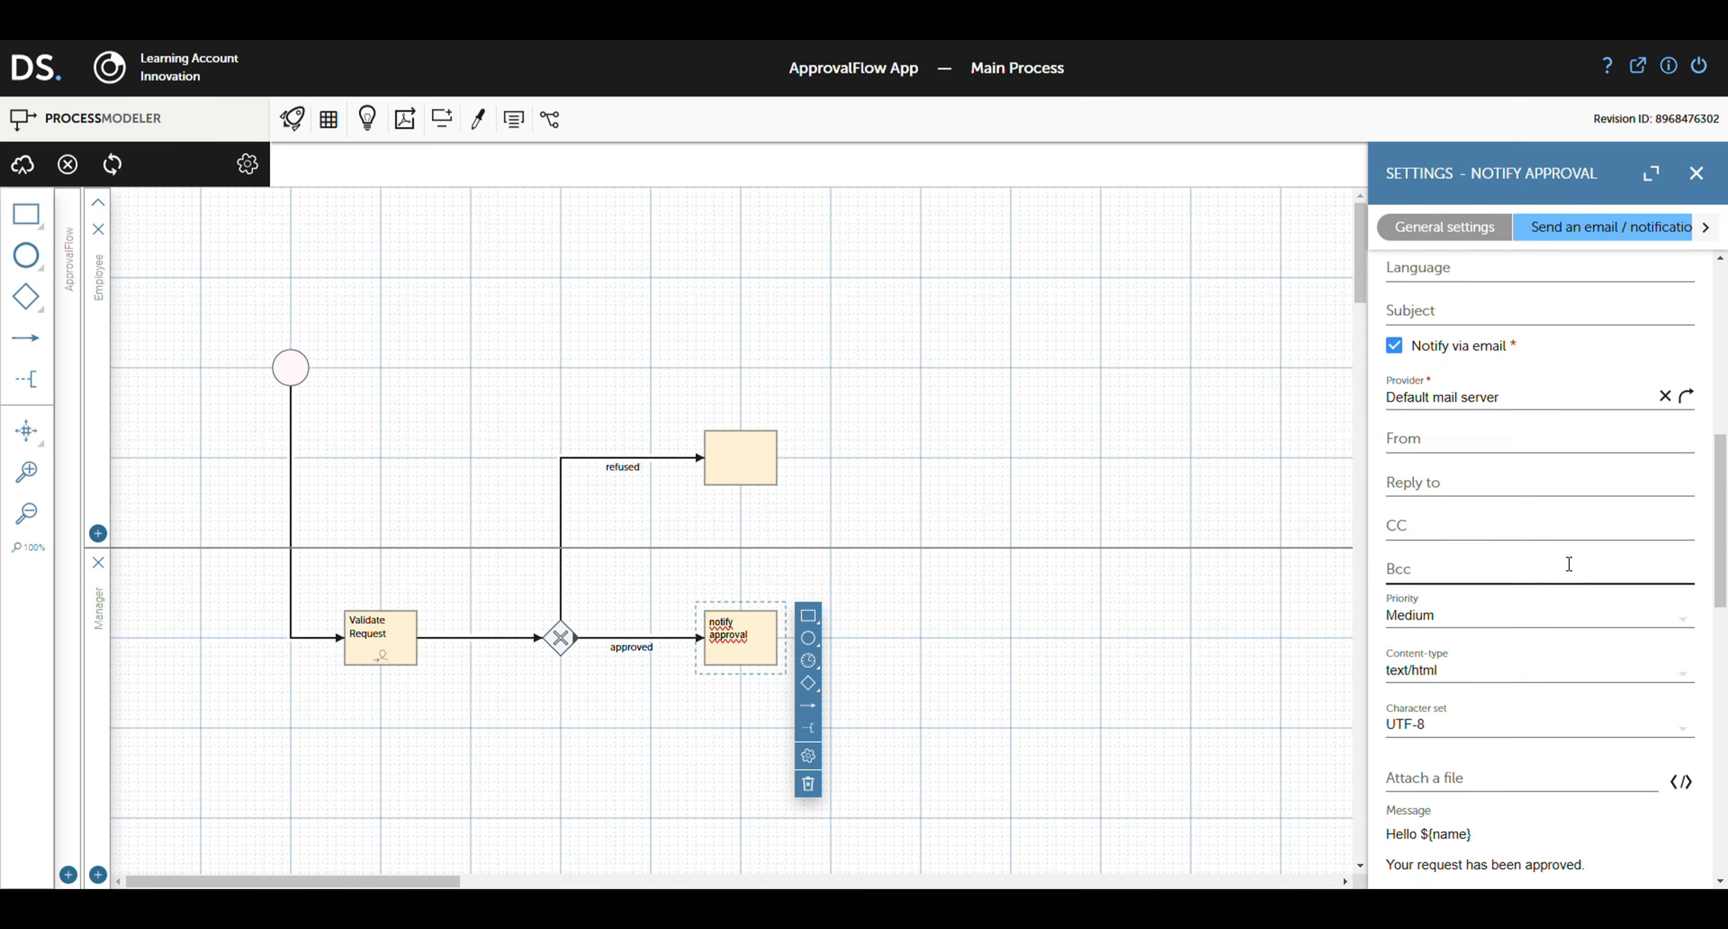
scroll(1553, 565, down, 3)
click(757, 453)
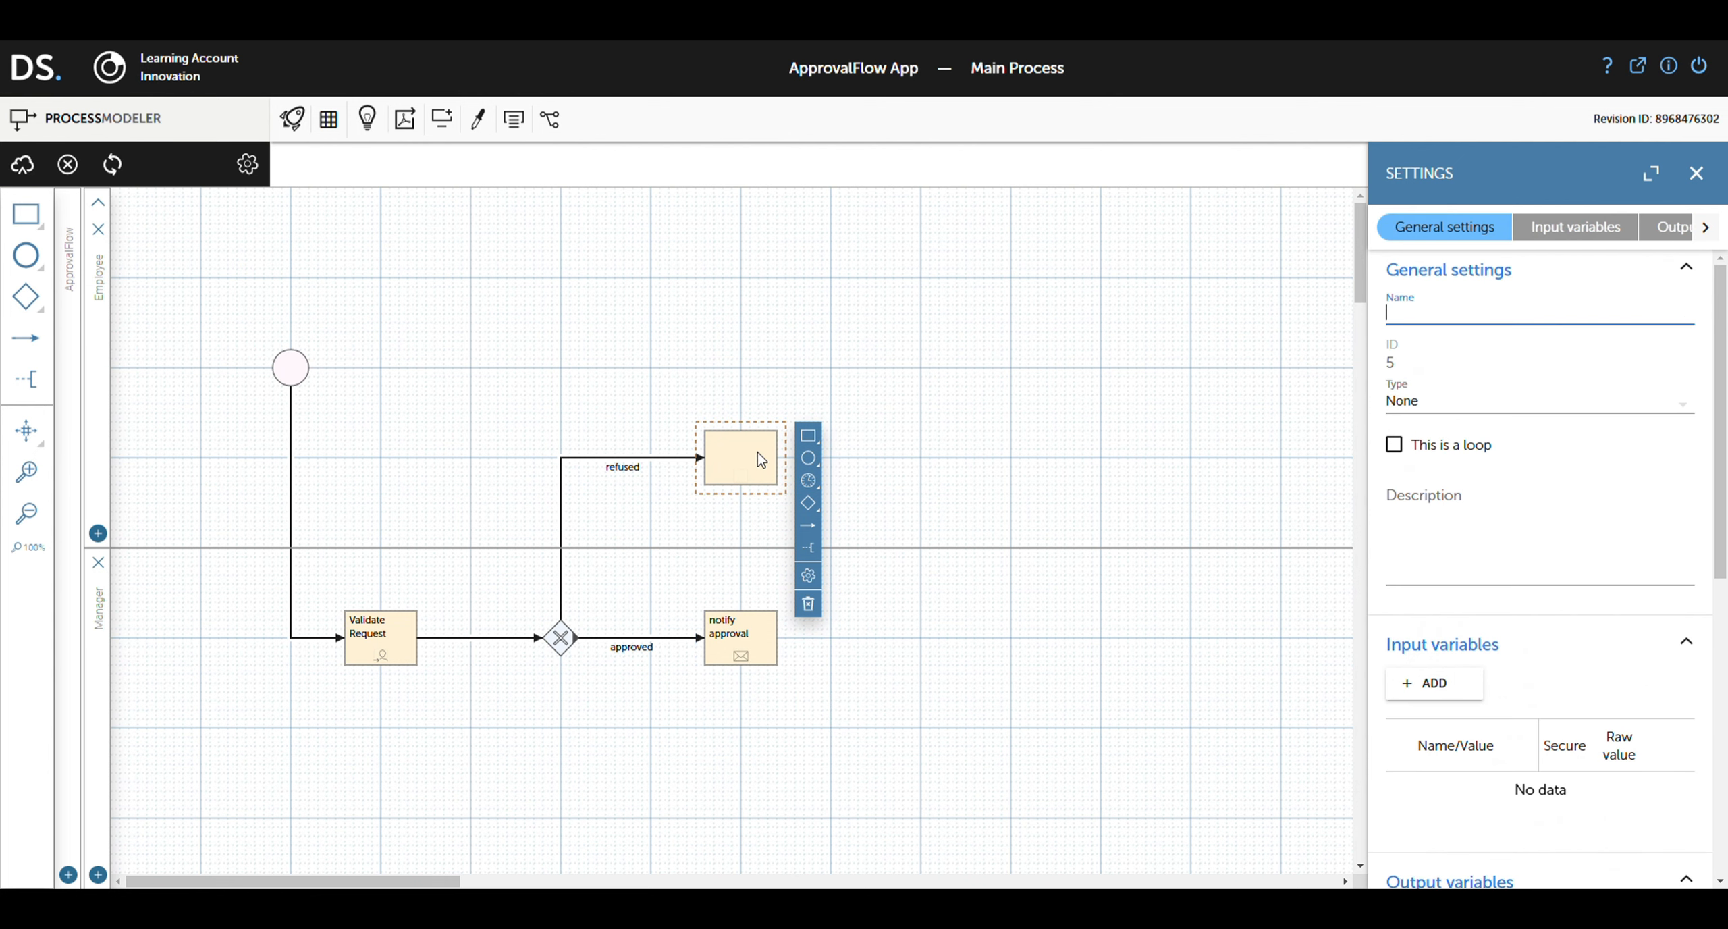
Step: Rename the upper task 'notify rejected', type Email / Notification, with Notify via email on
double_click(758, 455)
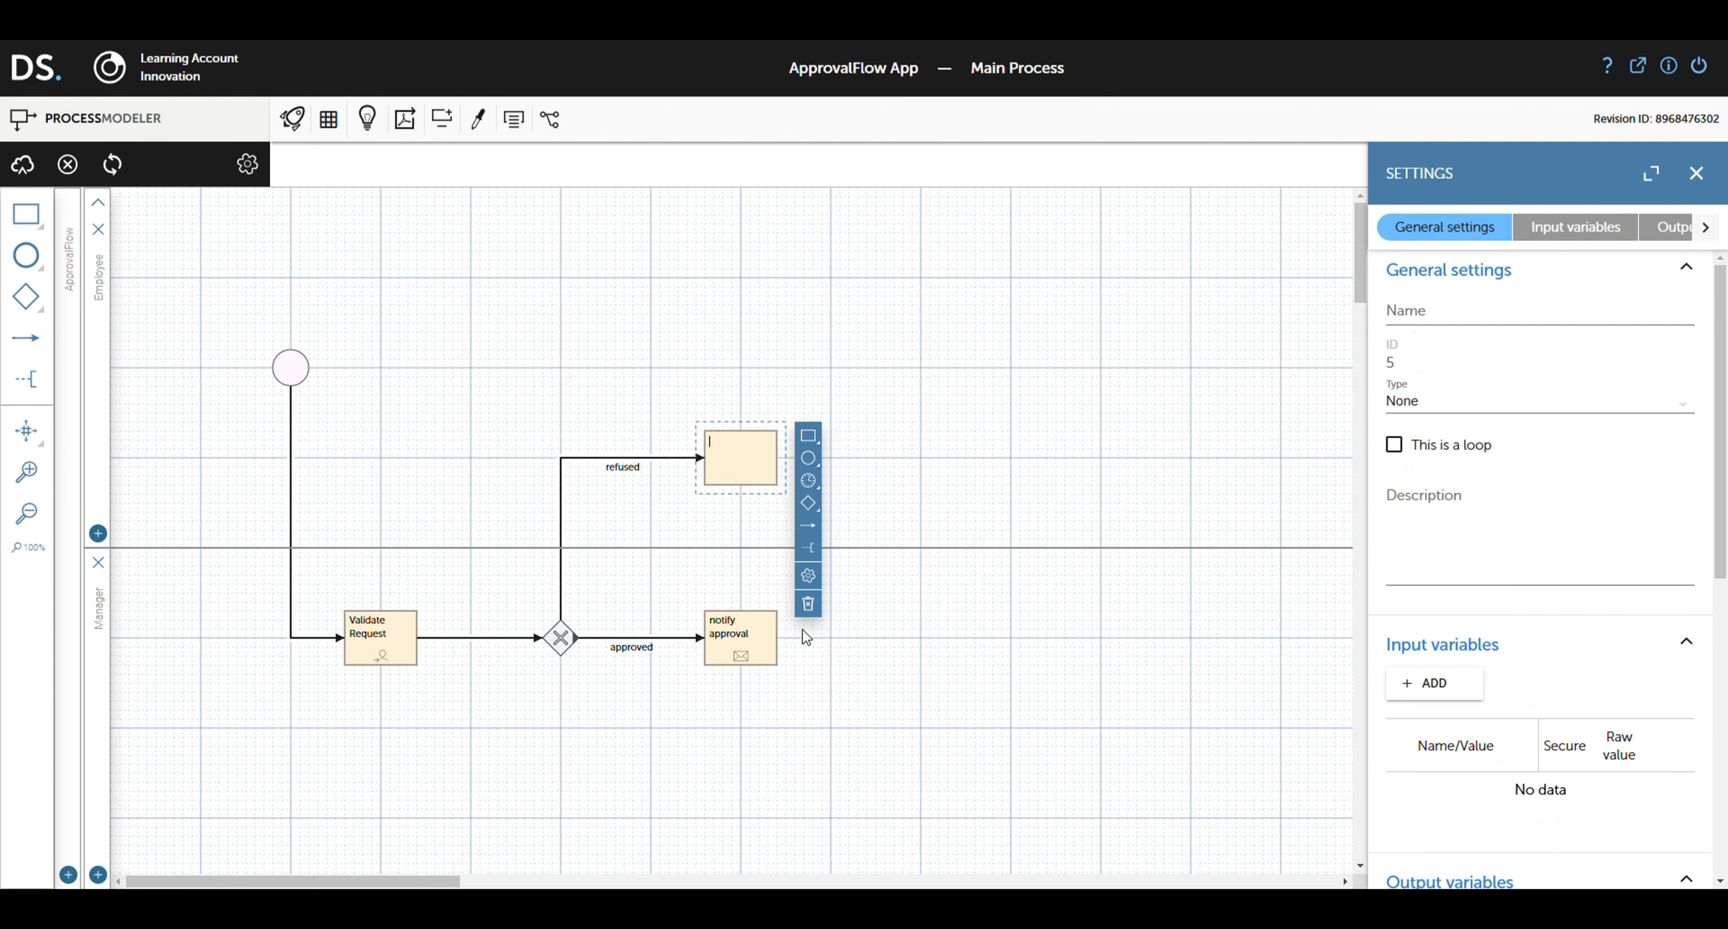
text(notify rejected)
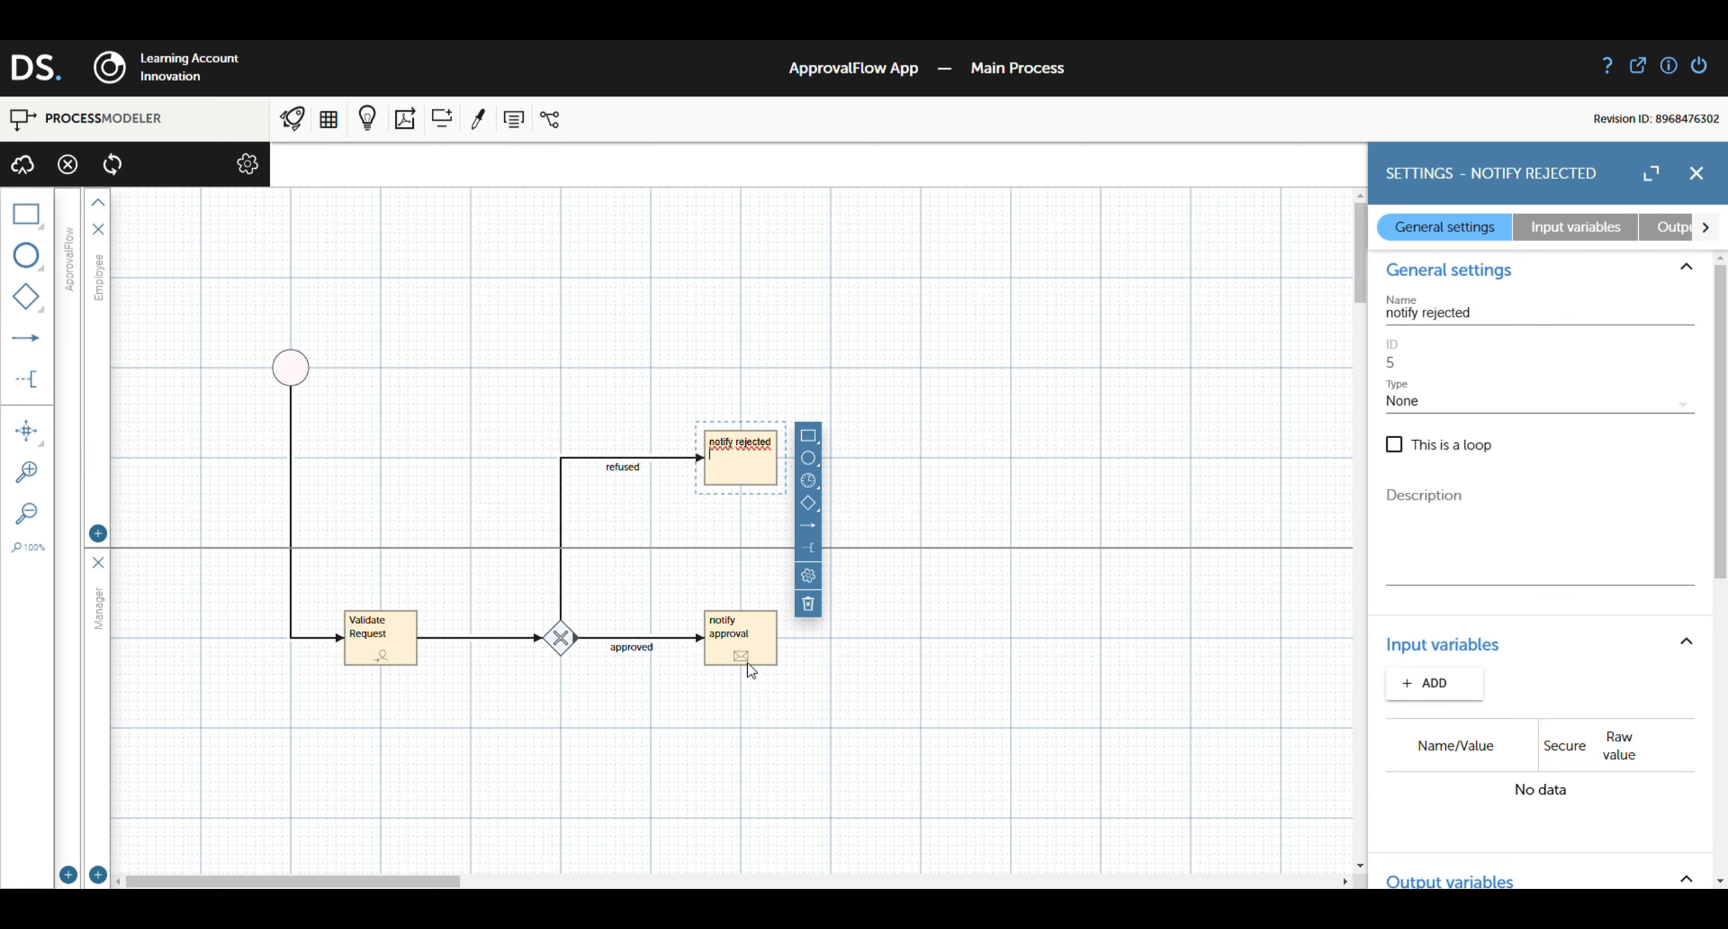
click(1472, 405)
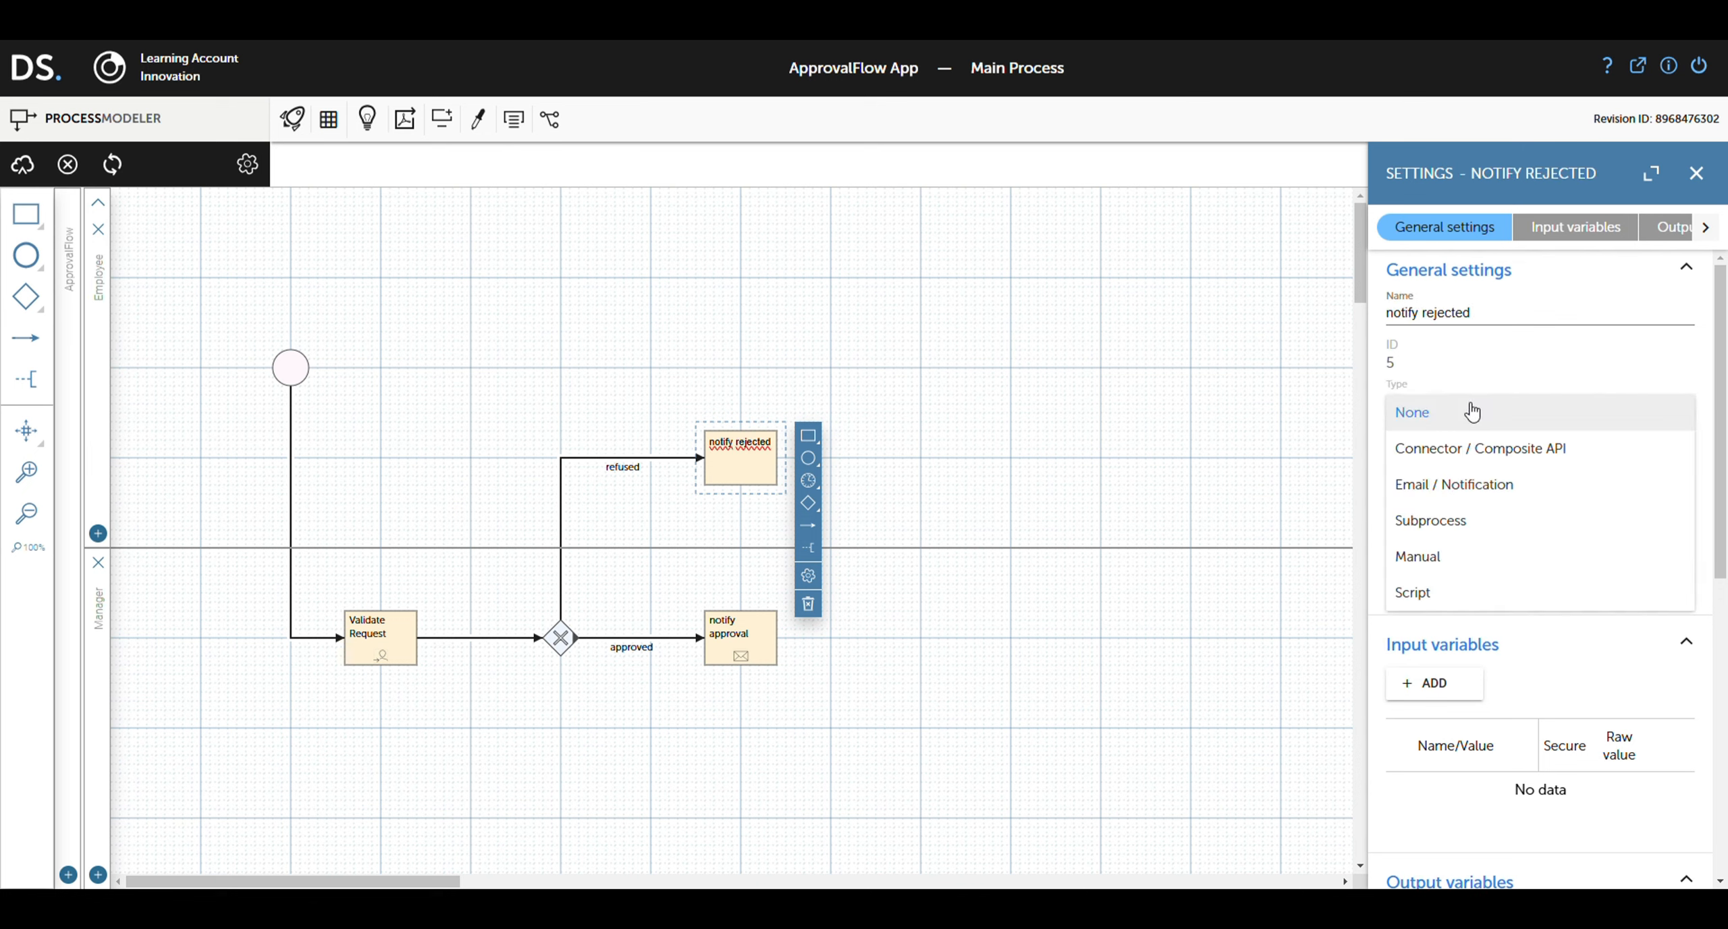
click(1455, 484)
scroll(1462, 587, down, 5)
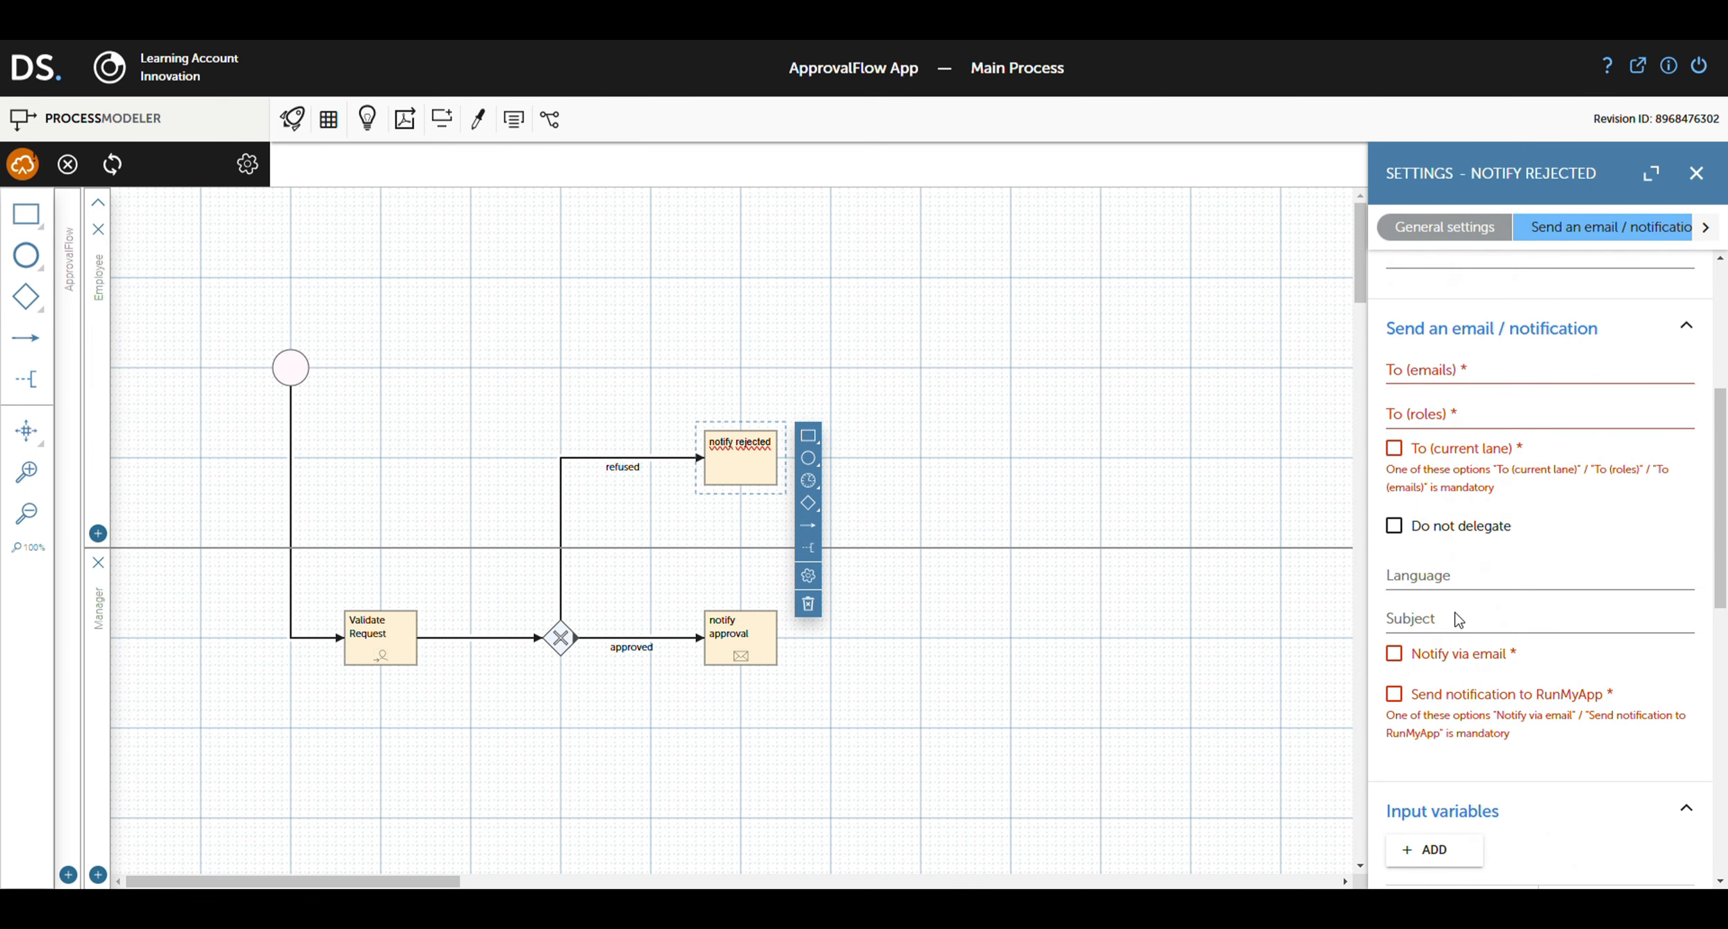
click(1396, 655)
Step: Set its provider to Default mail server and its recipient to ${email}
click(1431, 704)
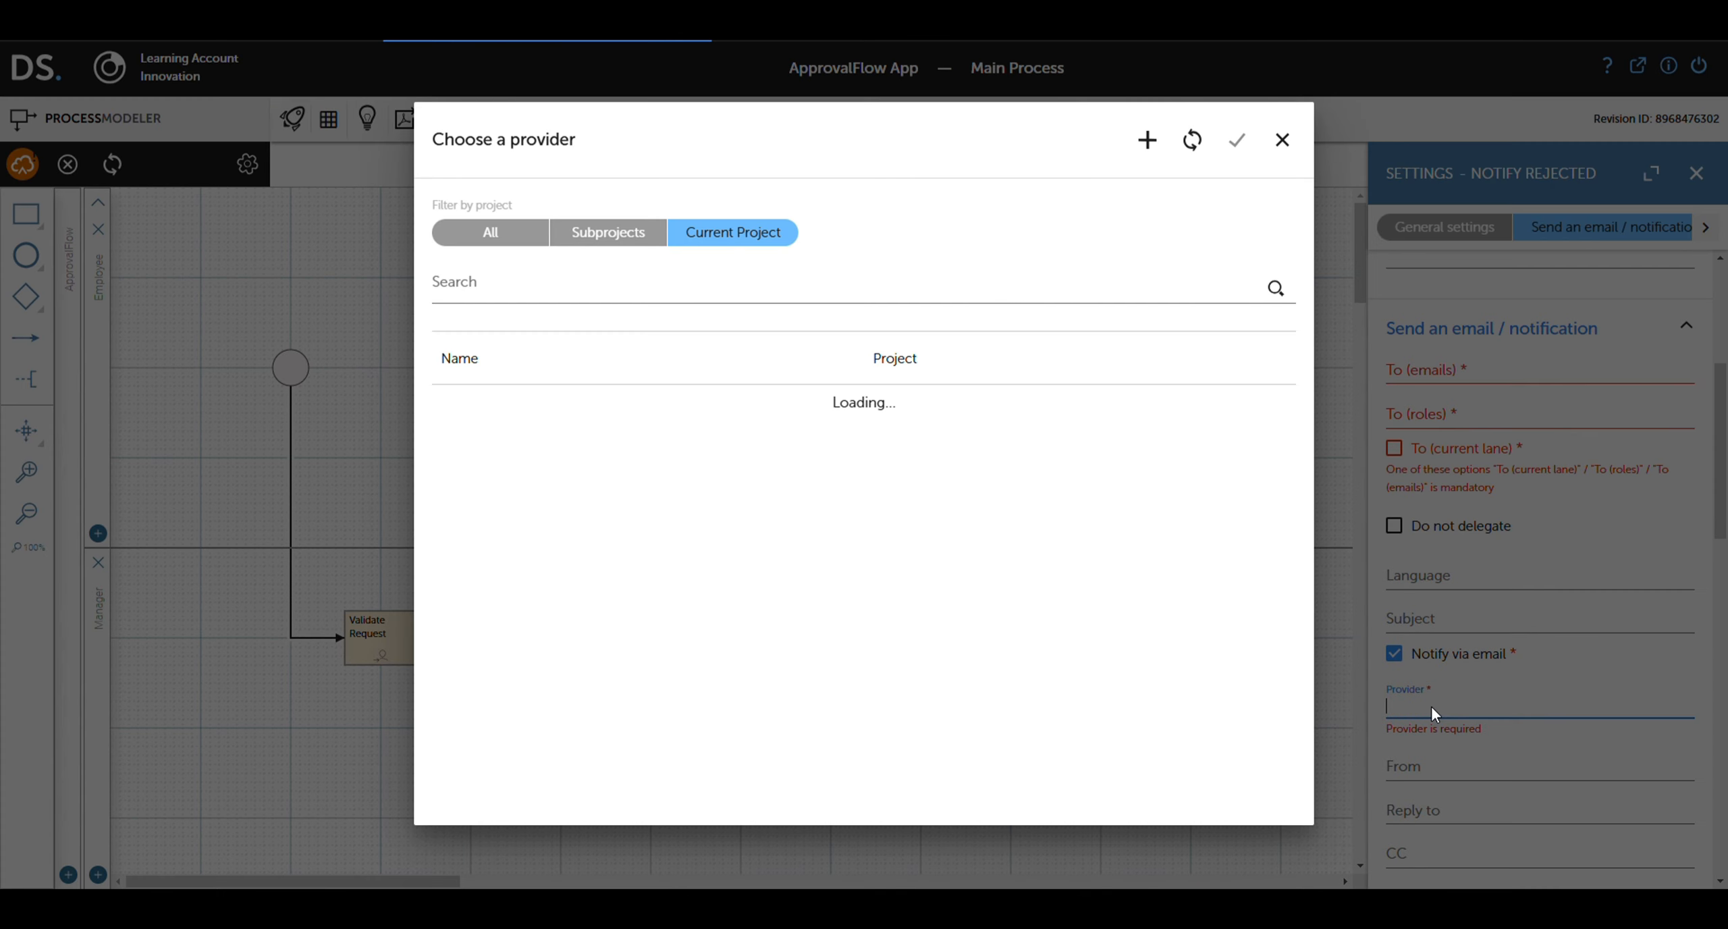
click(490, 232)
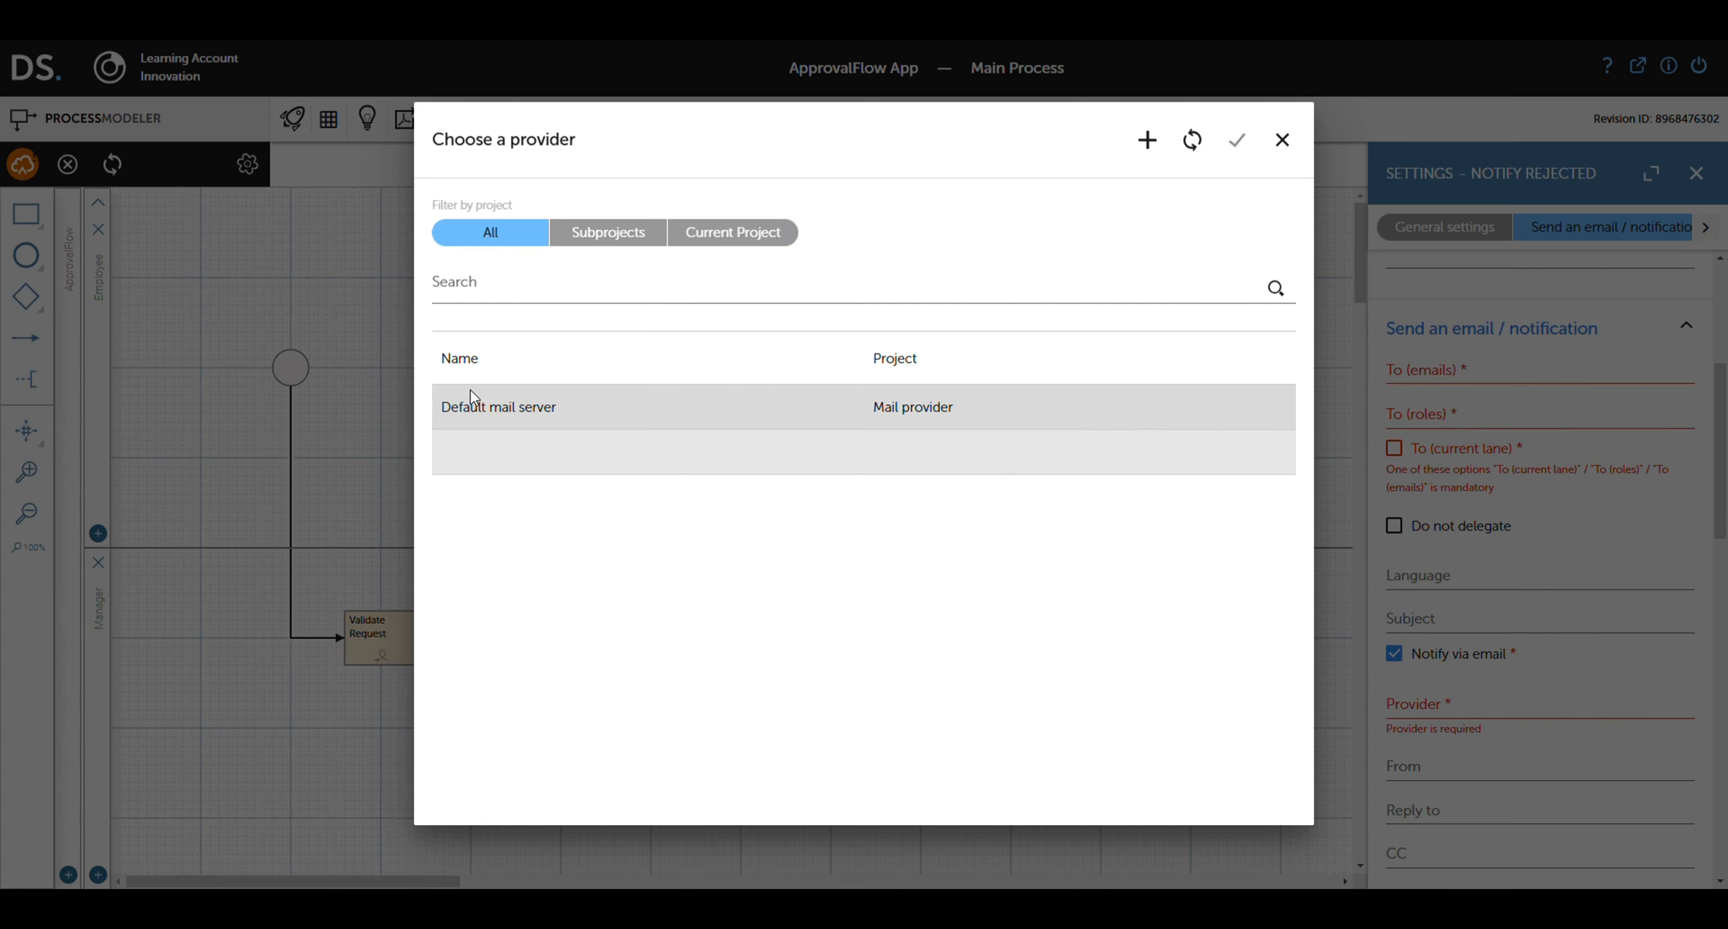
click(472, 398)
click(1237, 141)
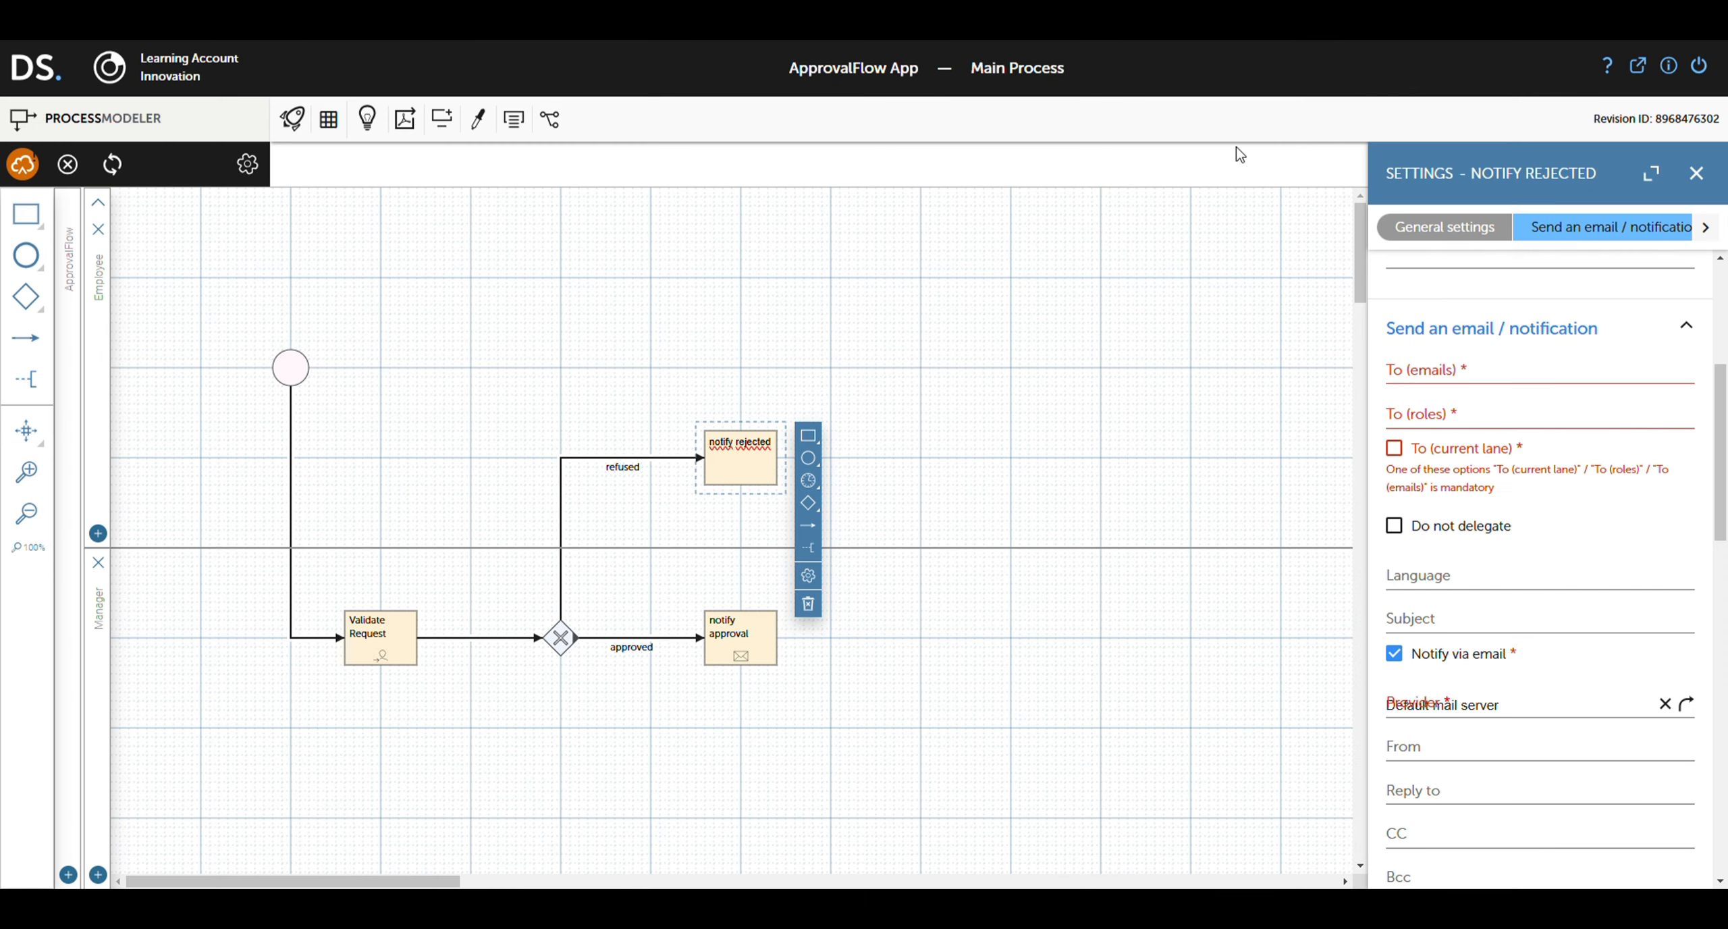
click(1459, 382)
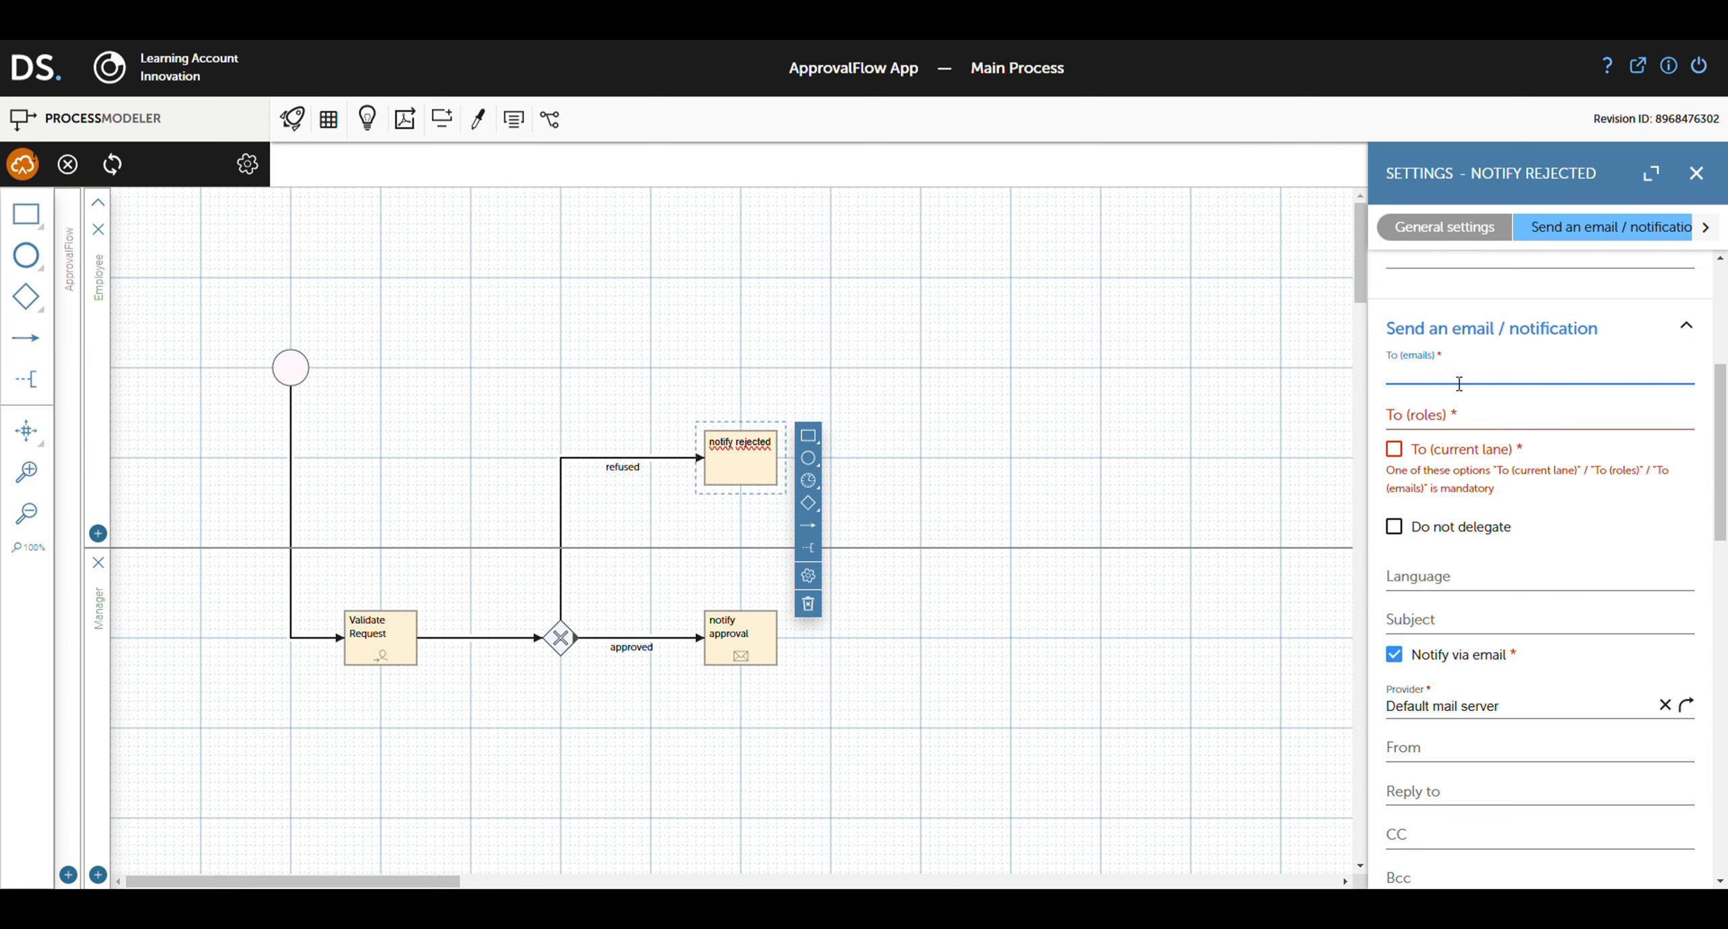
text(${})
text(email})
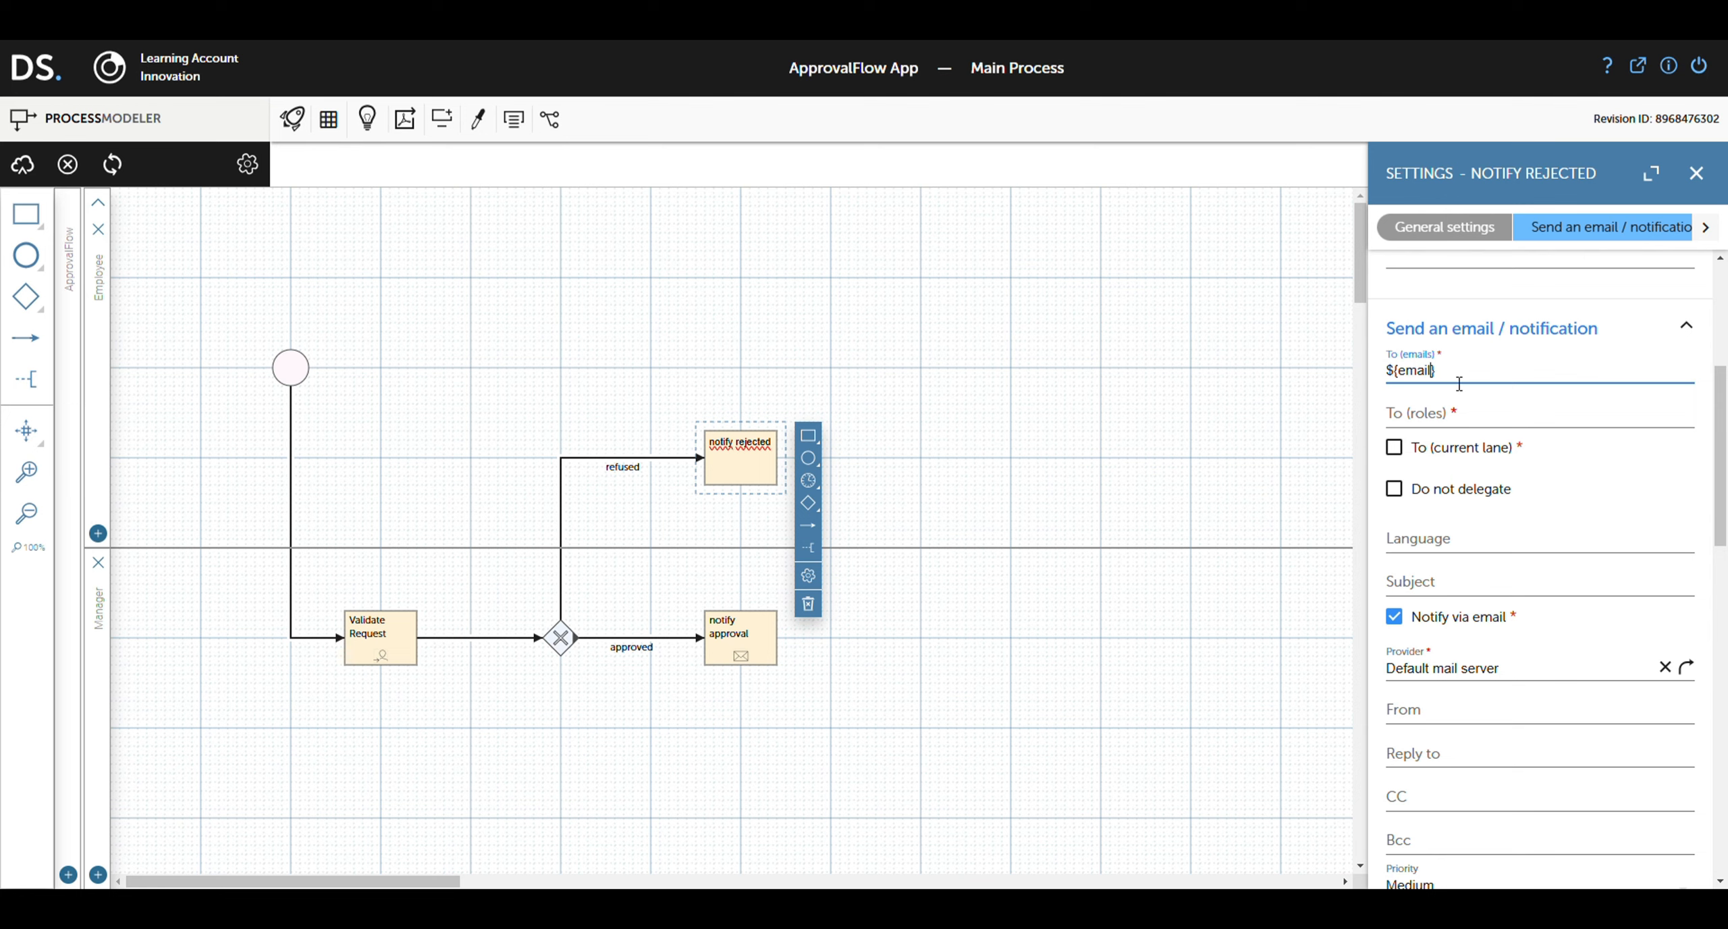
scroll(1473, 521, down, 9)
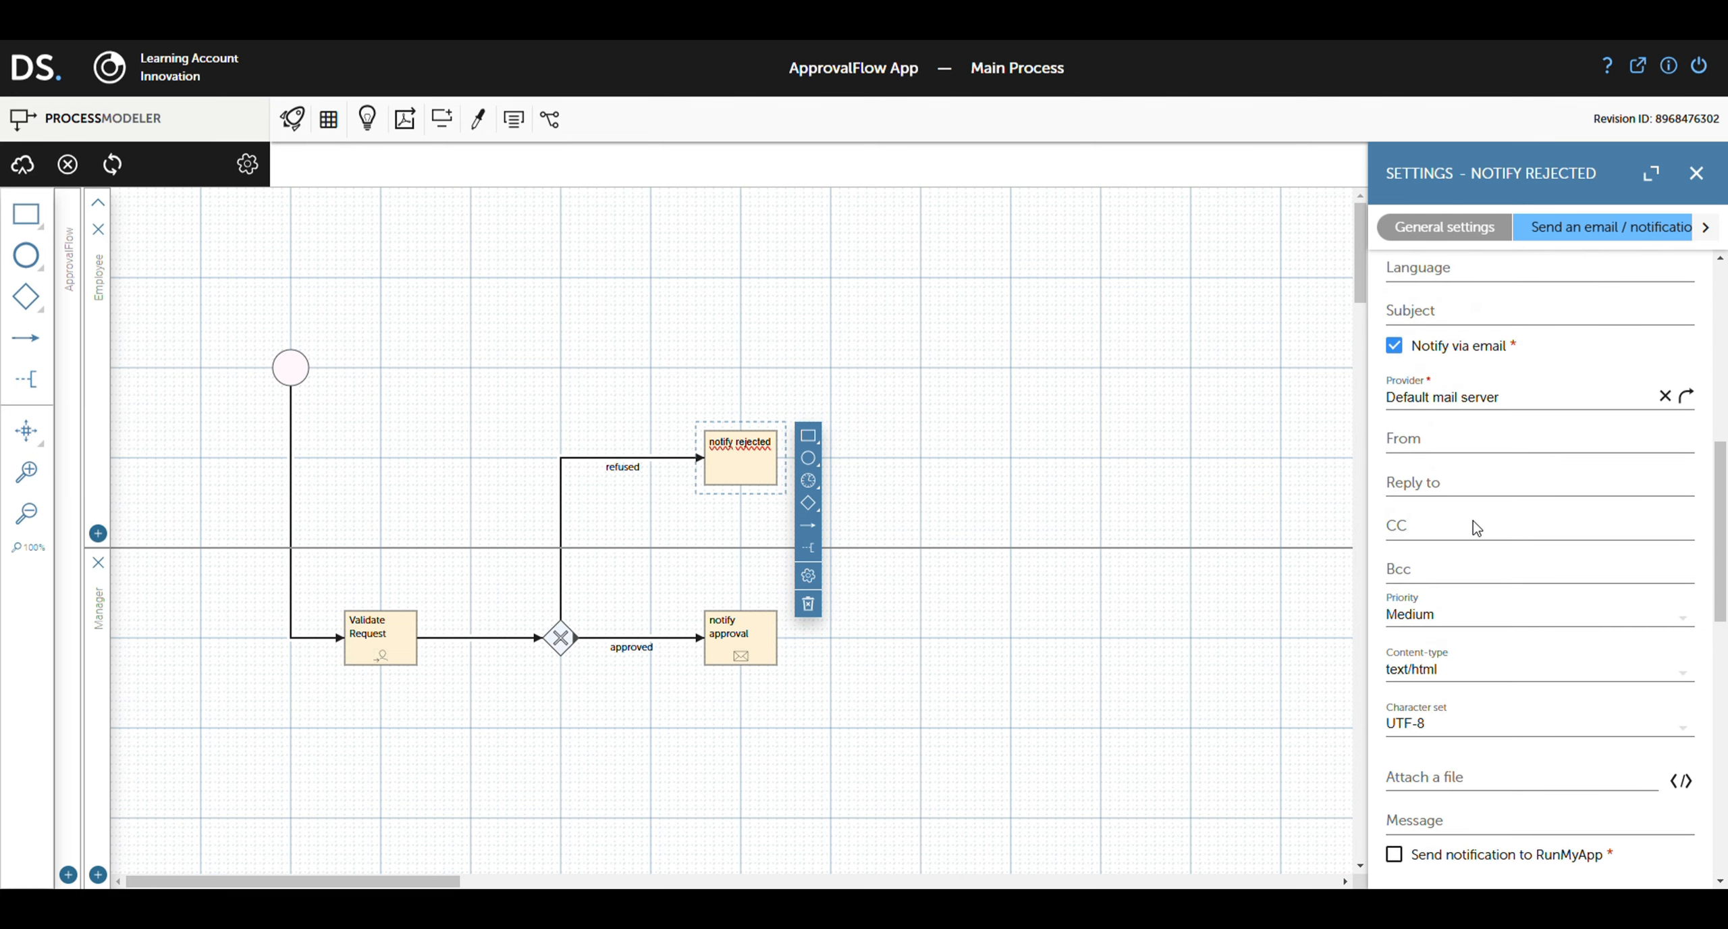
Step: Enter the message 'Hello ${name} Your request has been rejected.'
click(1472, 465)
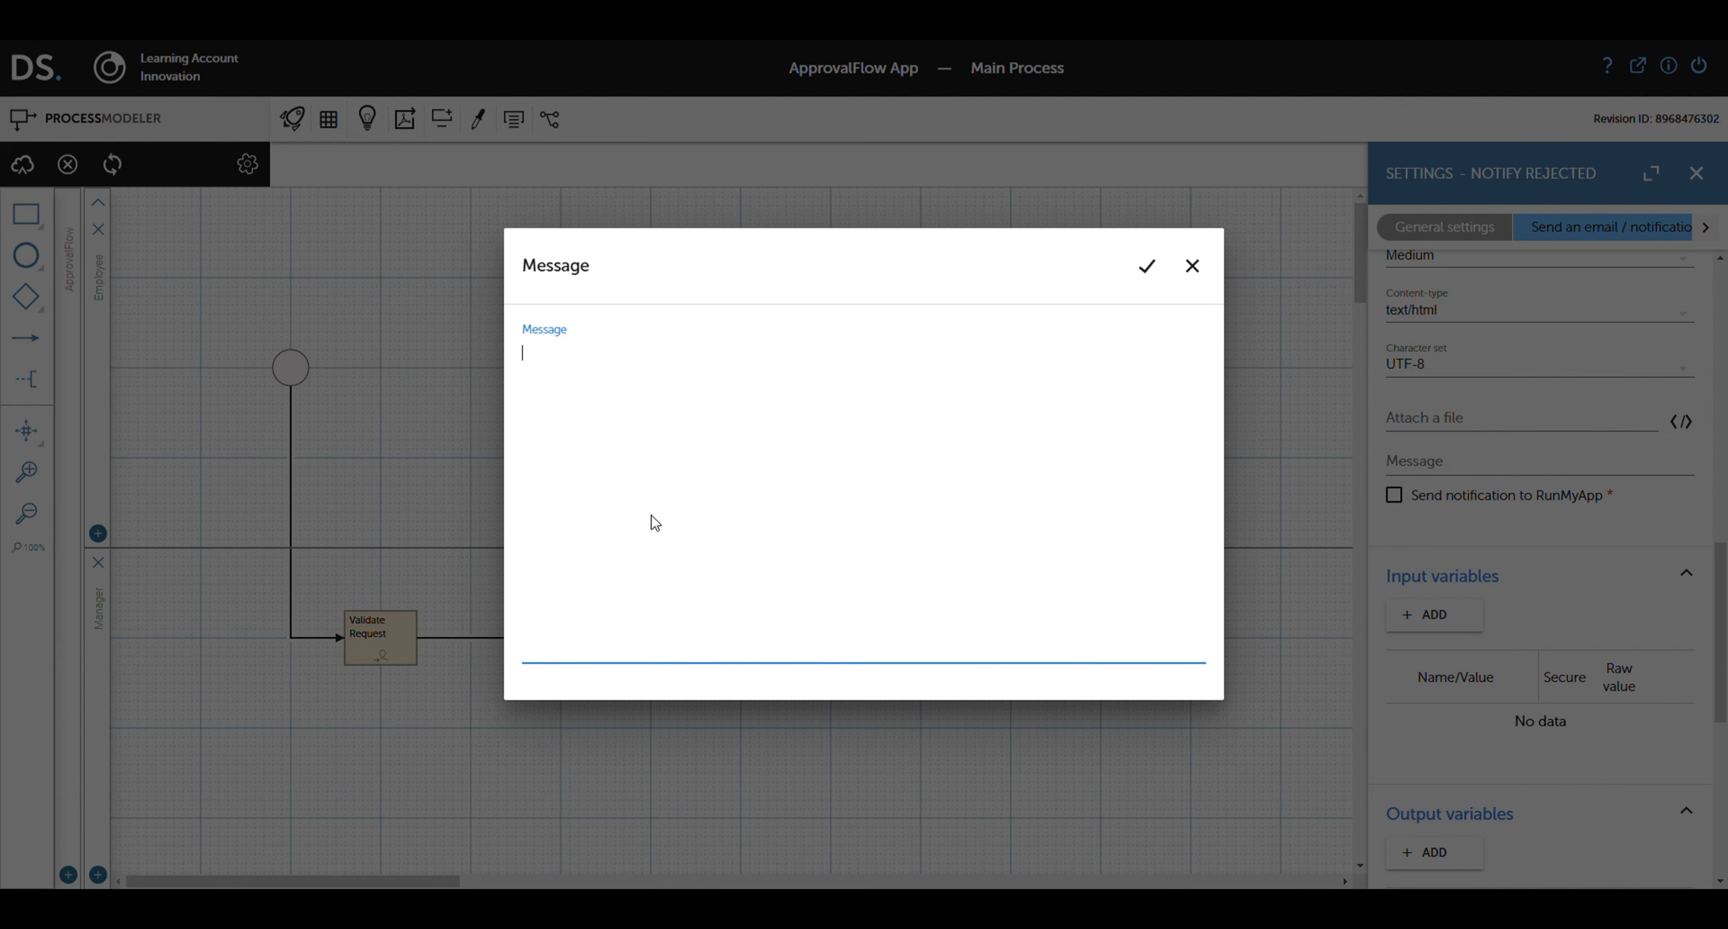
text(Hello ${name}  Your request has been rejected.)
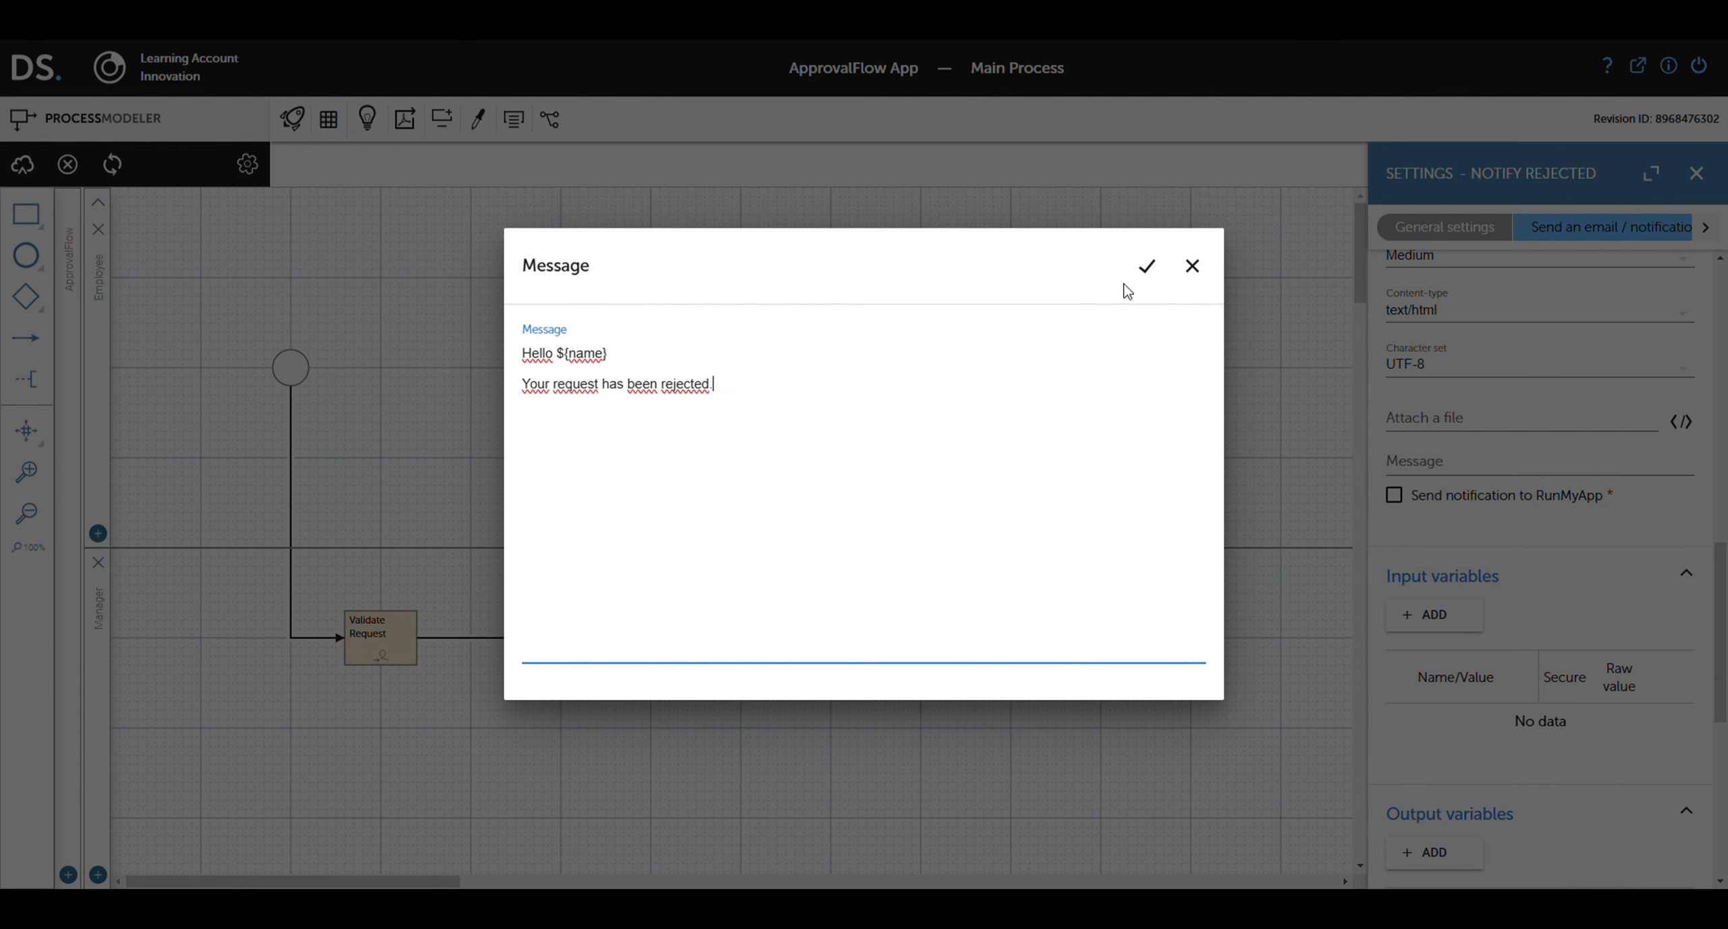
click(1149, 275)
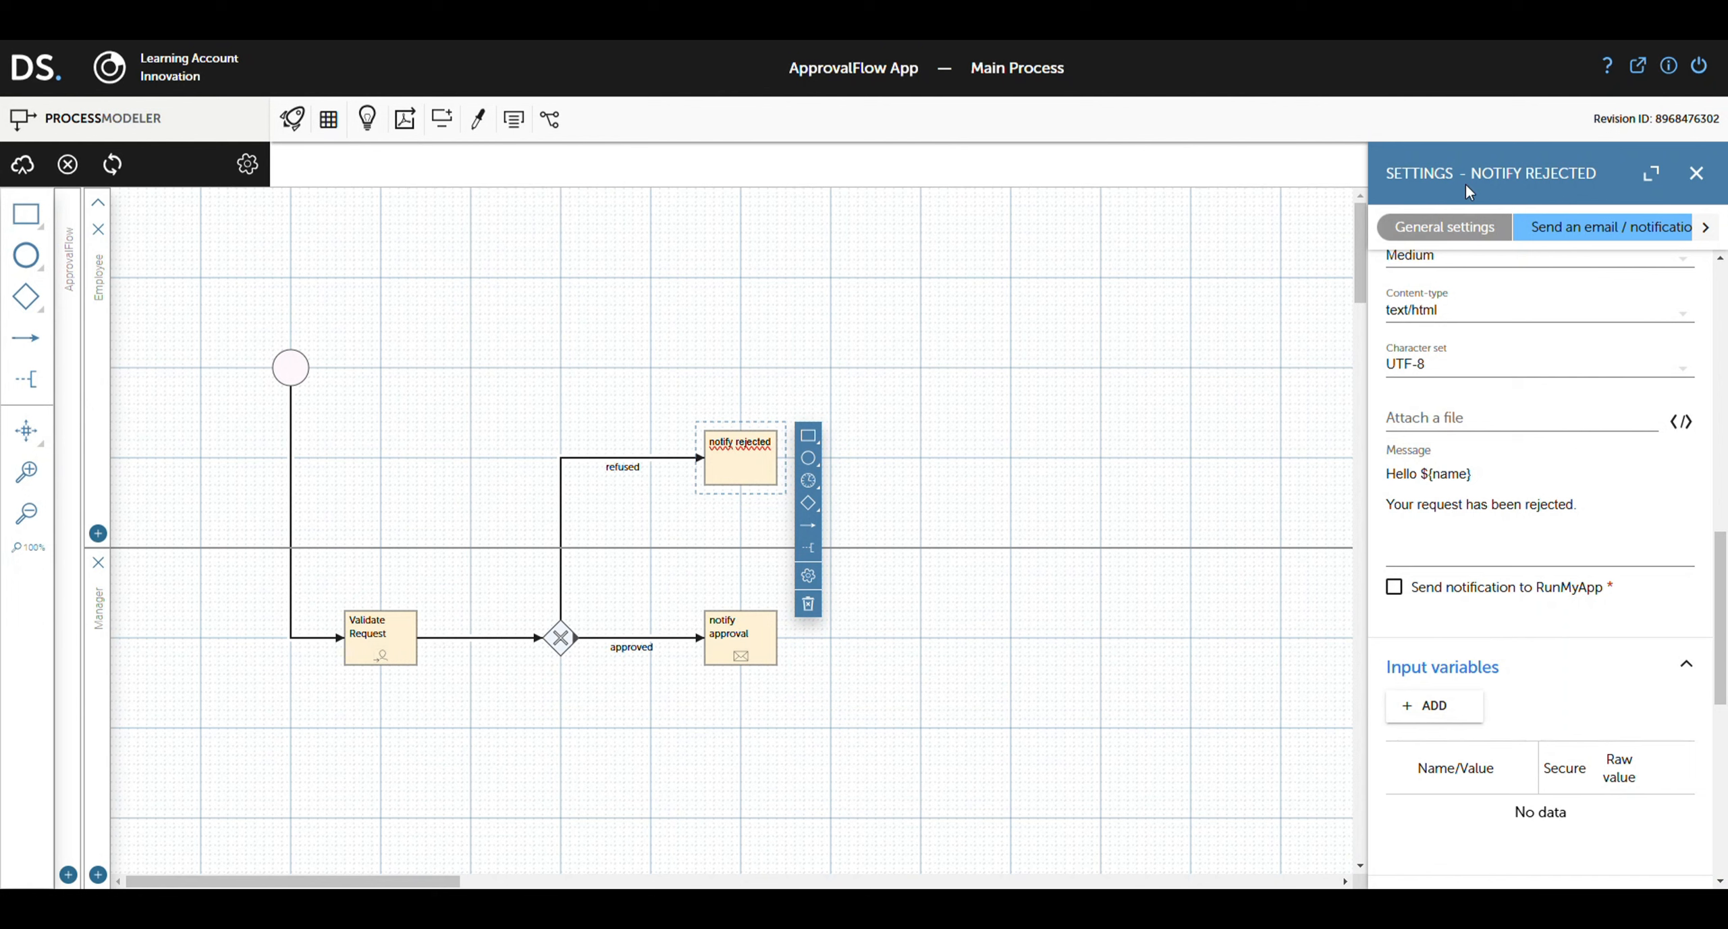
click(875, 550)
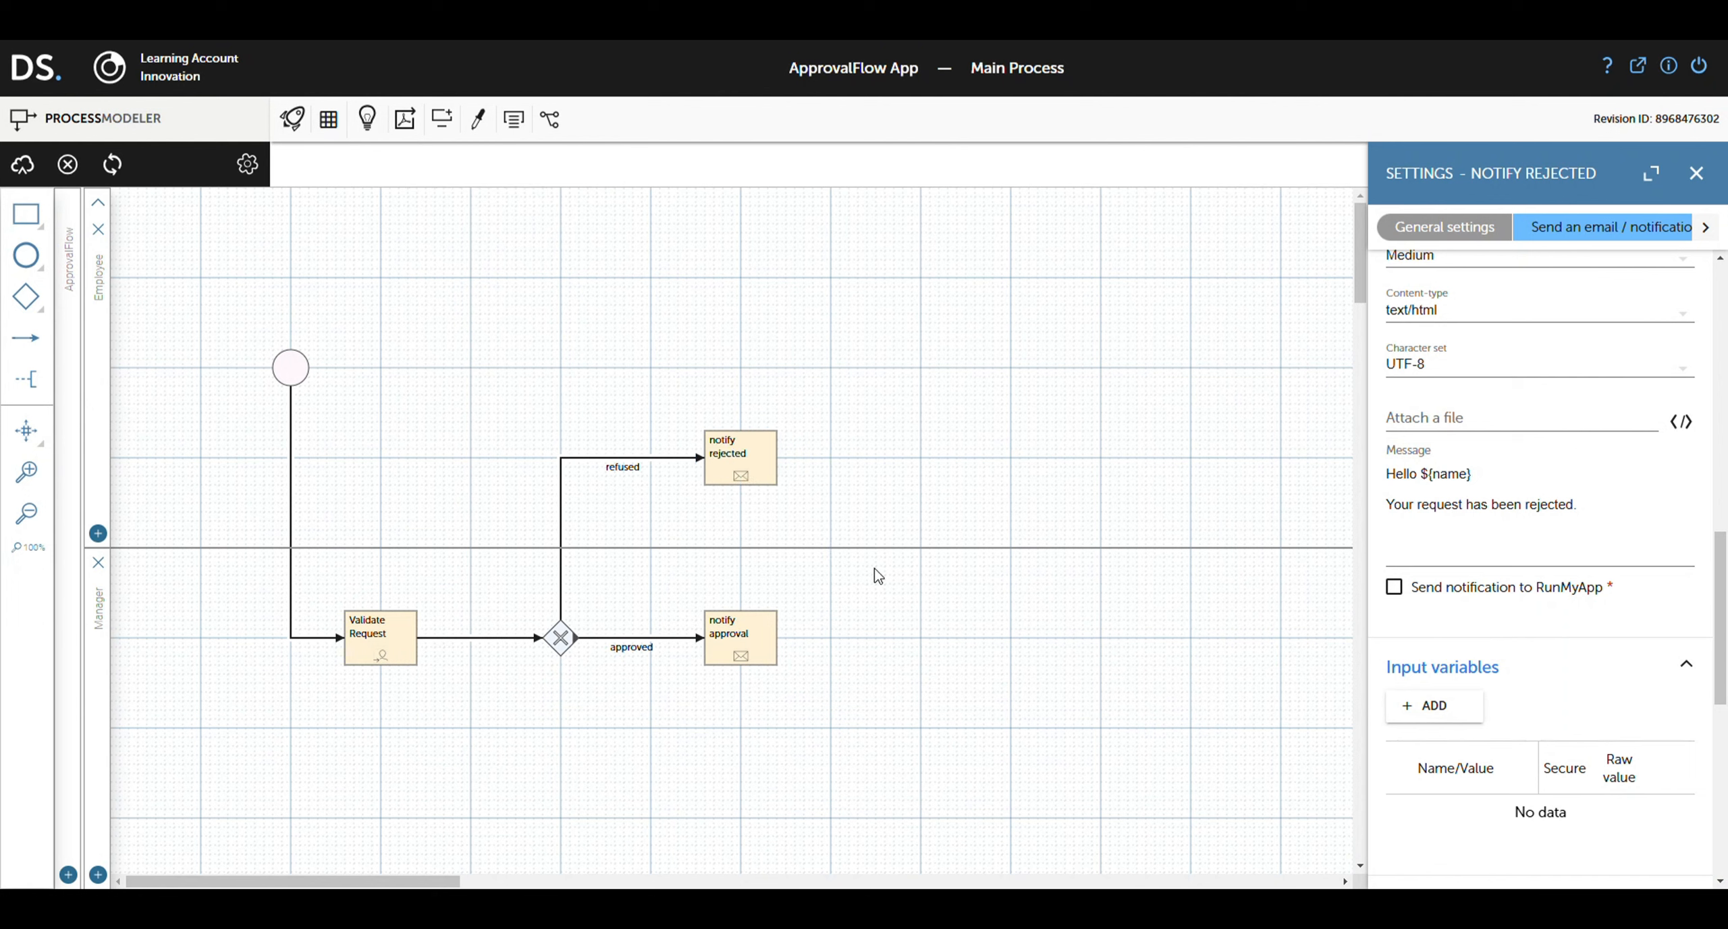
Step: Add an exclusive join after notify approval and connect notify rejected into it
click(743, 631)
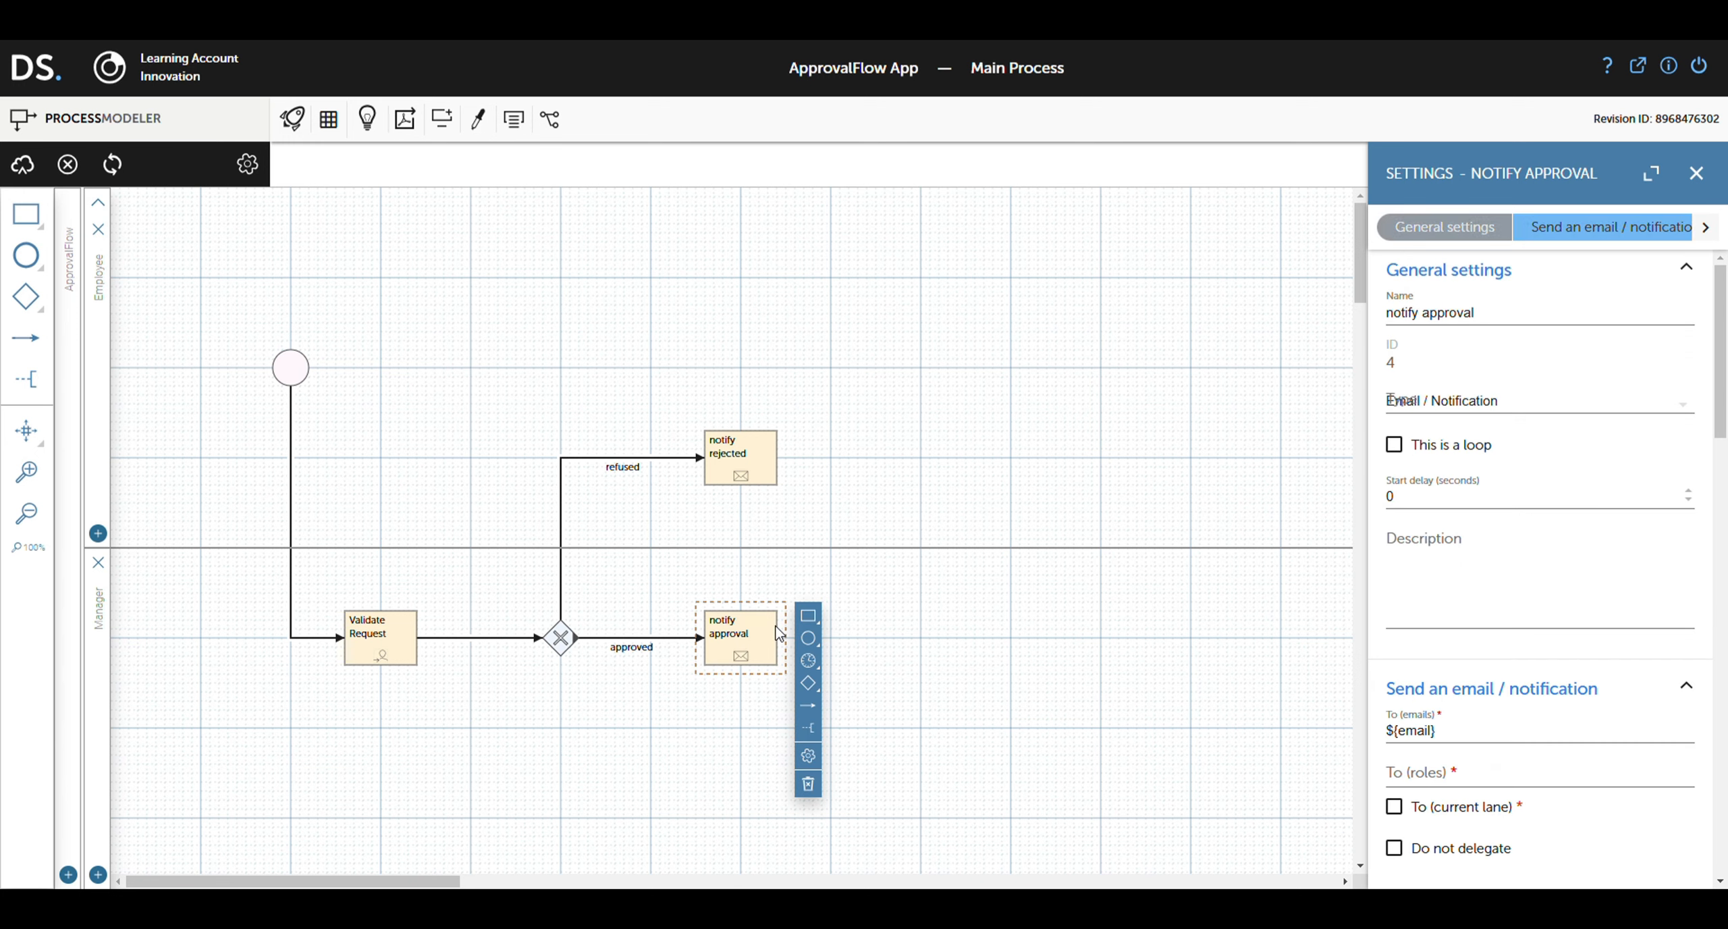
mouse_move(818, 692)
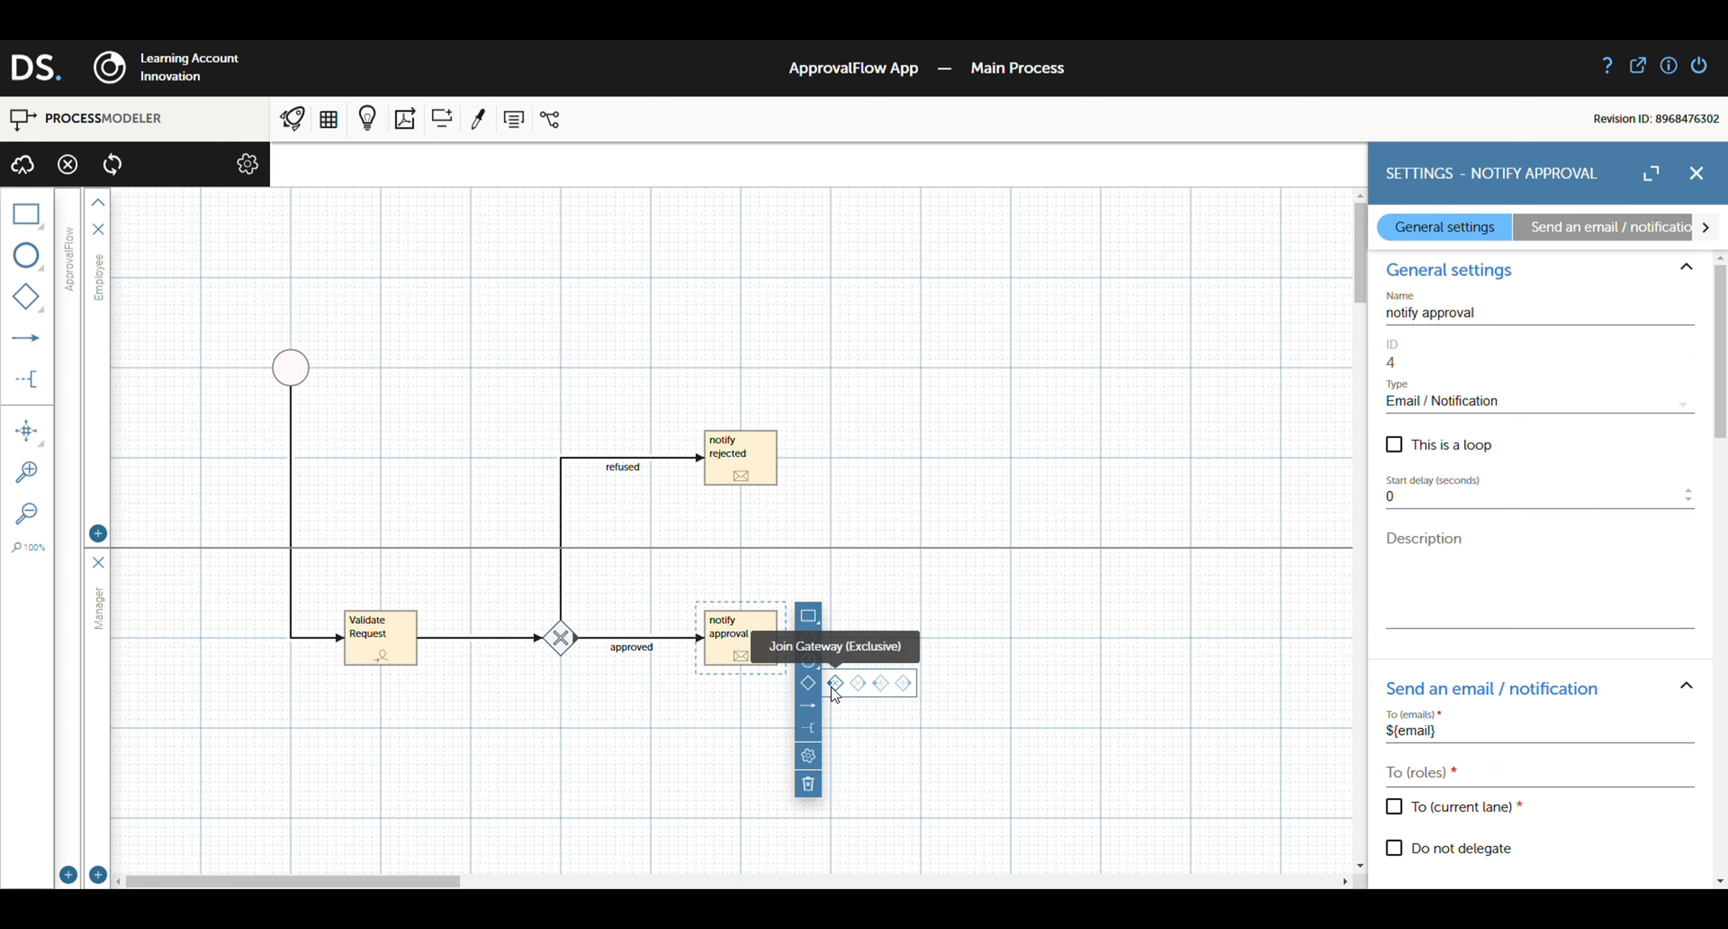
drag(836, 684, 921, 638)
click(740, 458)
drag(809, 526, 921, 628)
Step: Add a plain end event after the join and save the process
click(971, 647)
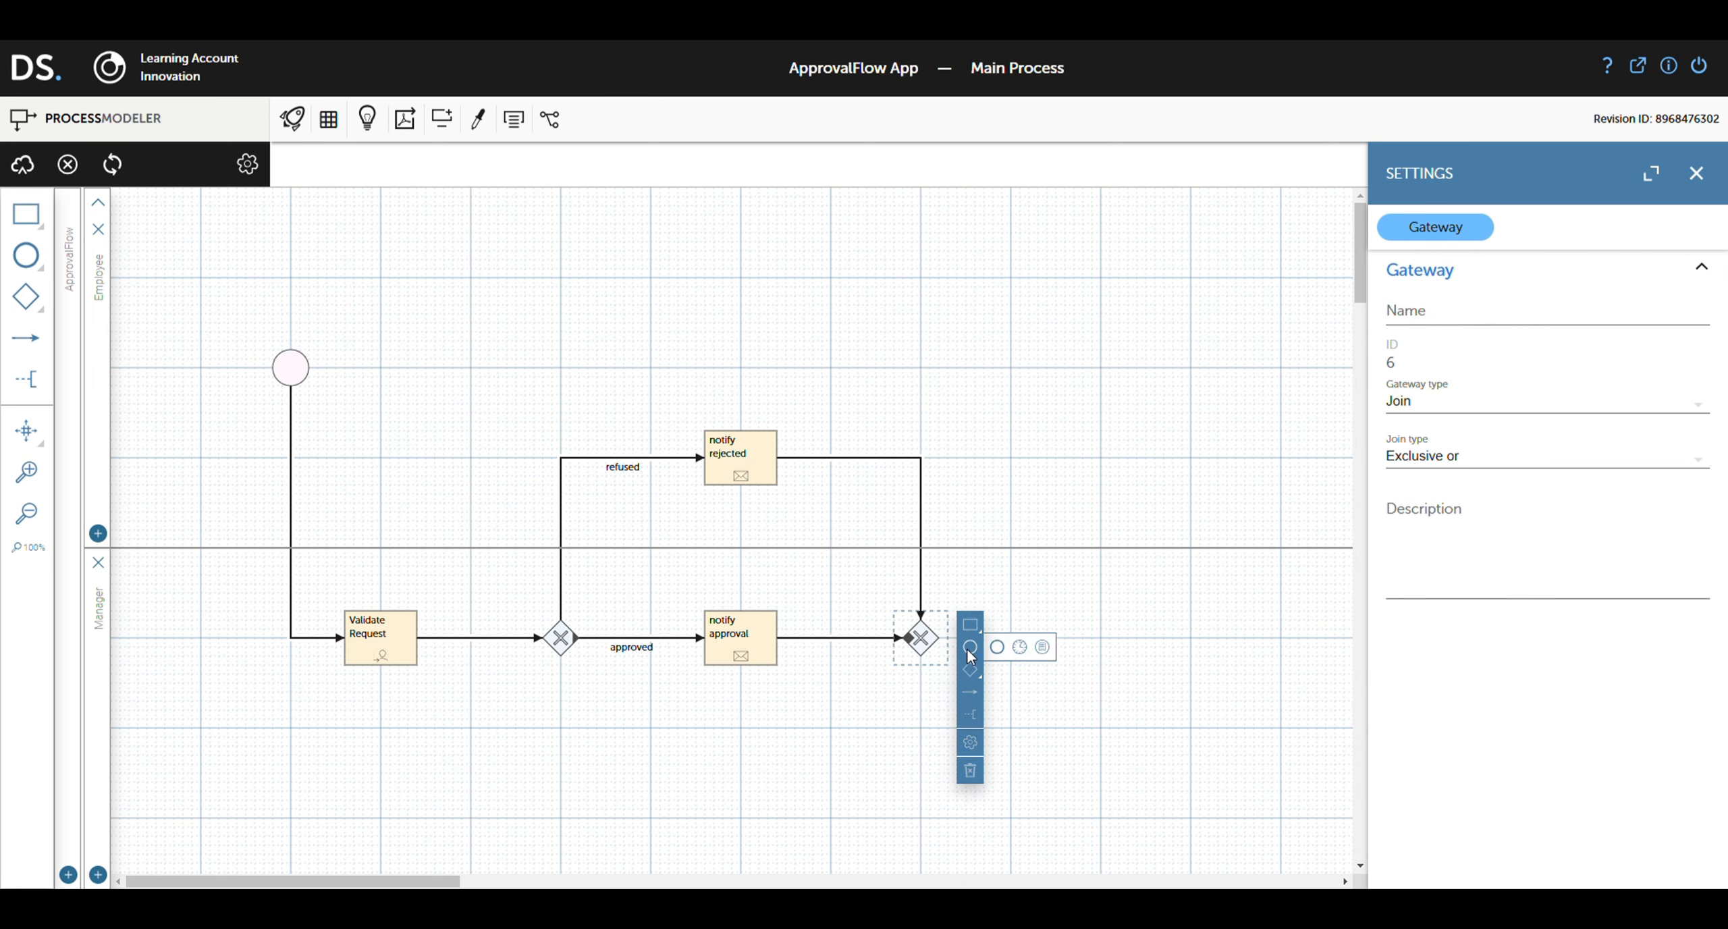
click(998, 647)
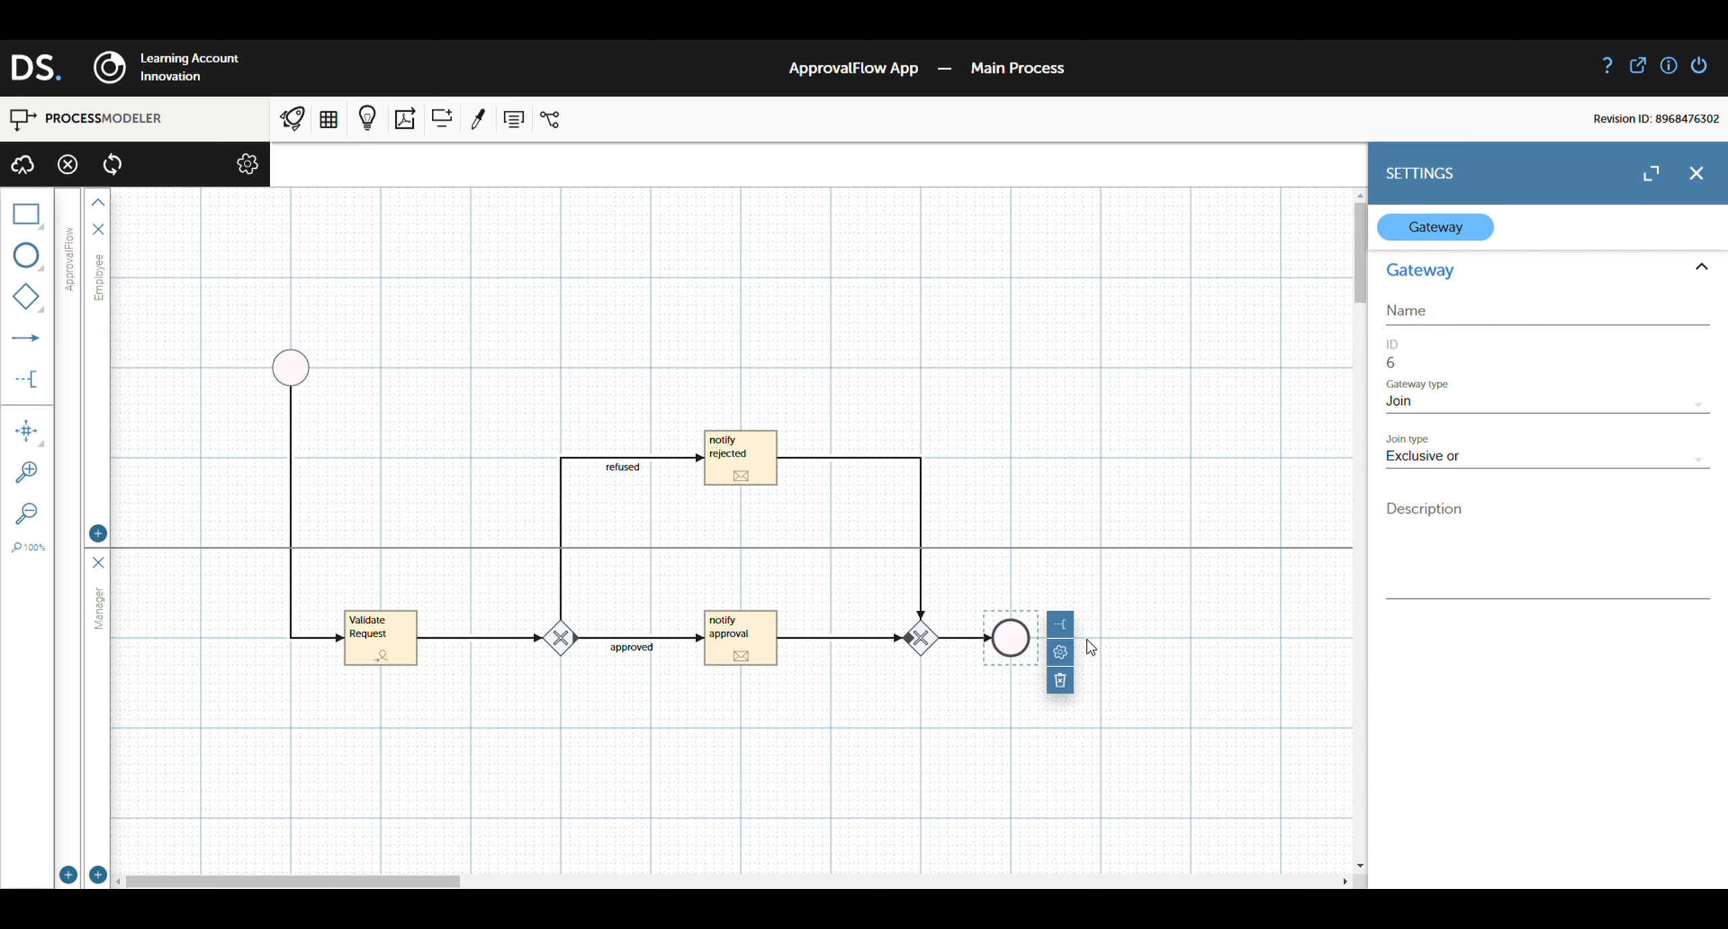
drag(1015, 655, 1105, 654)
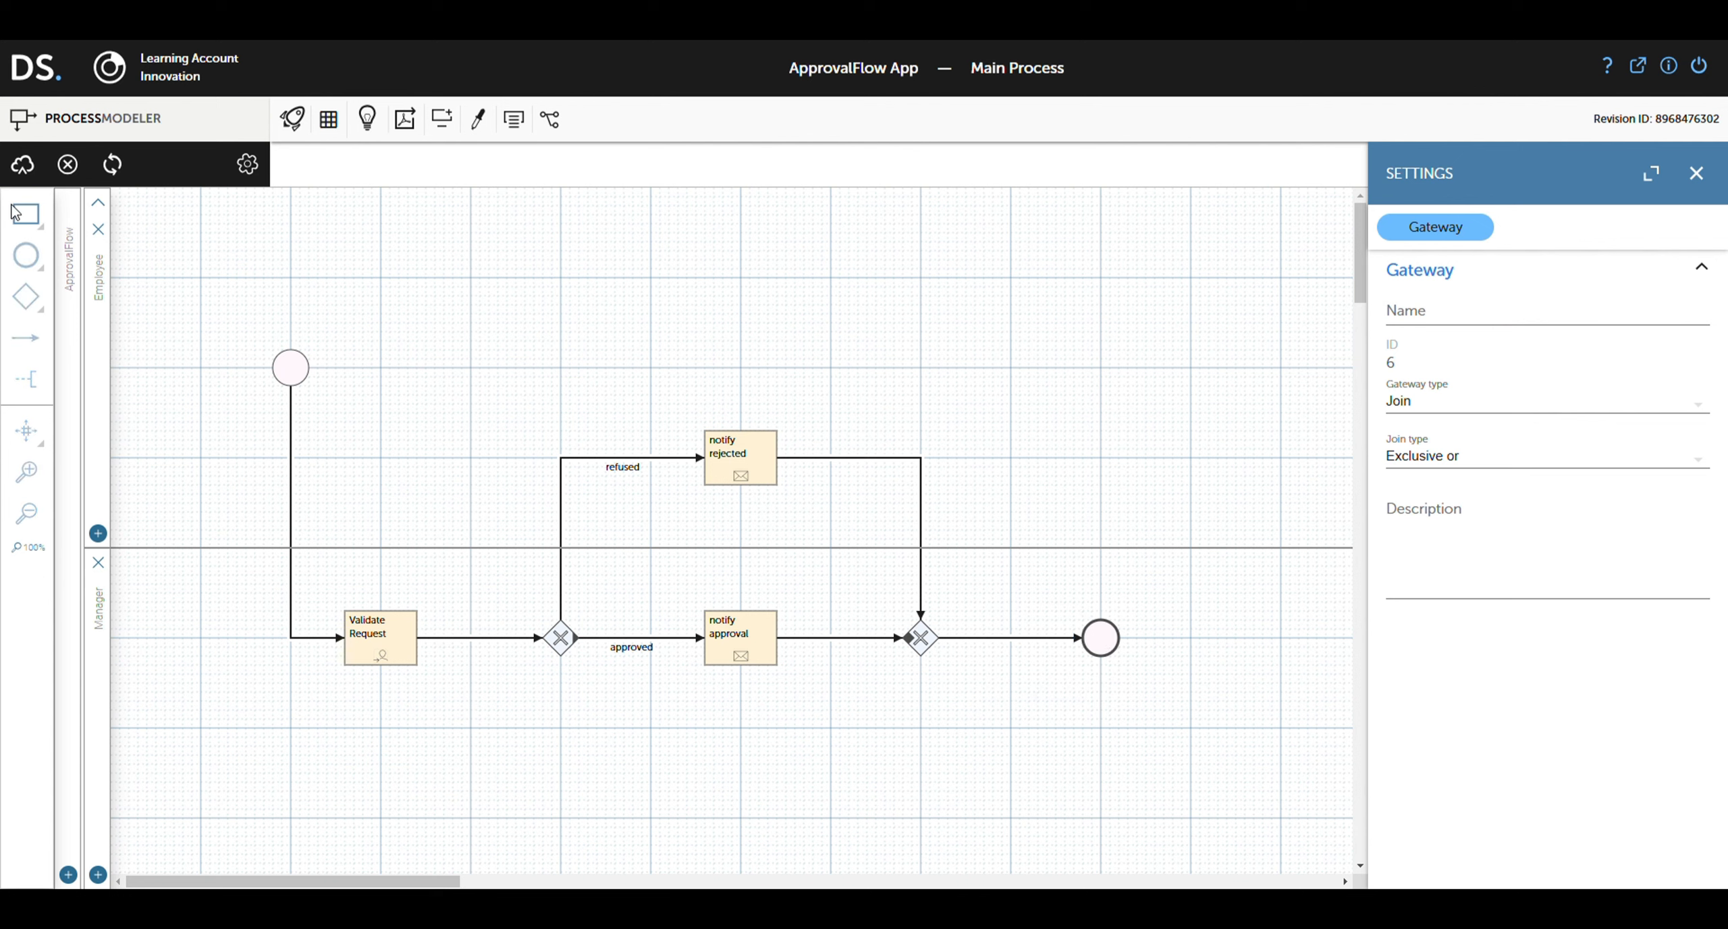
click(23, 164)
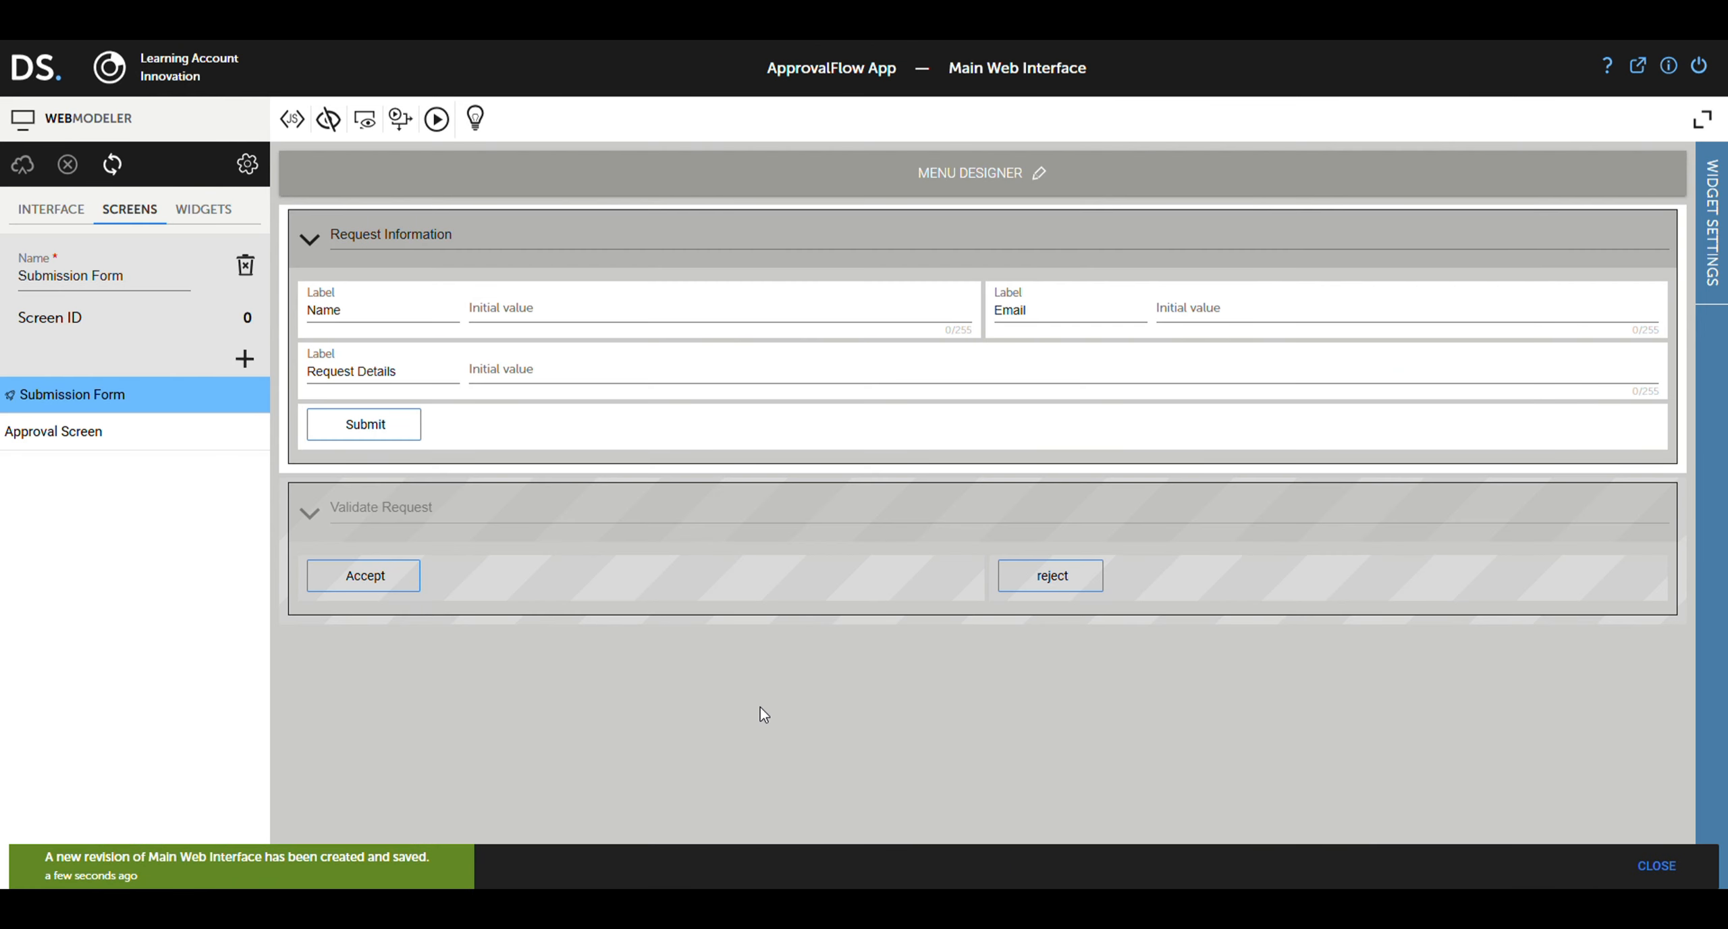
Step: Run the web interface live and enter the requester's name and e-mail
click(436, 119)
click(159, 262)
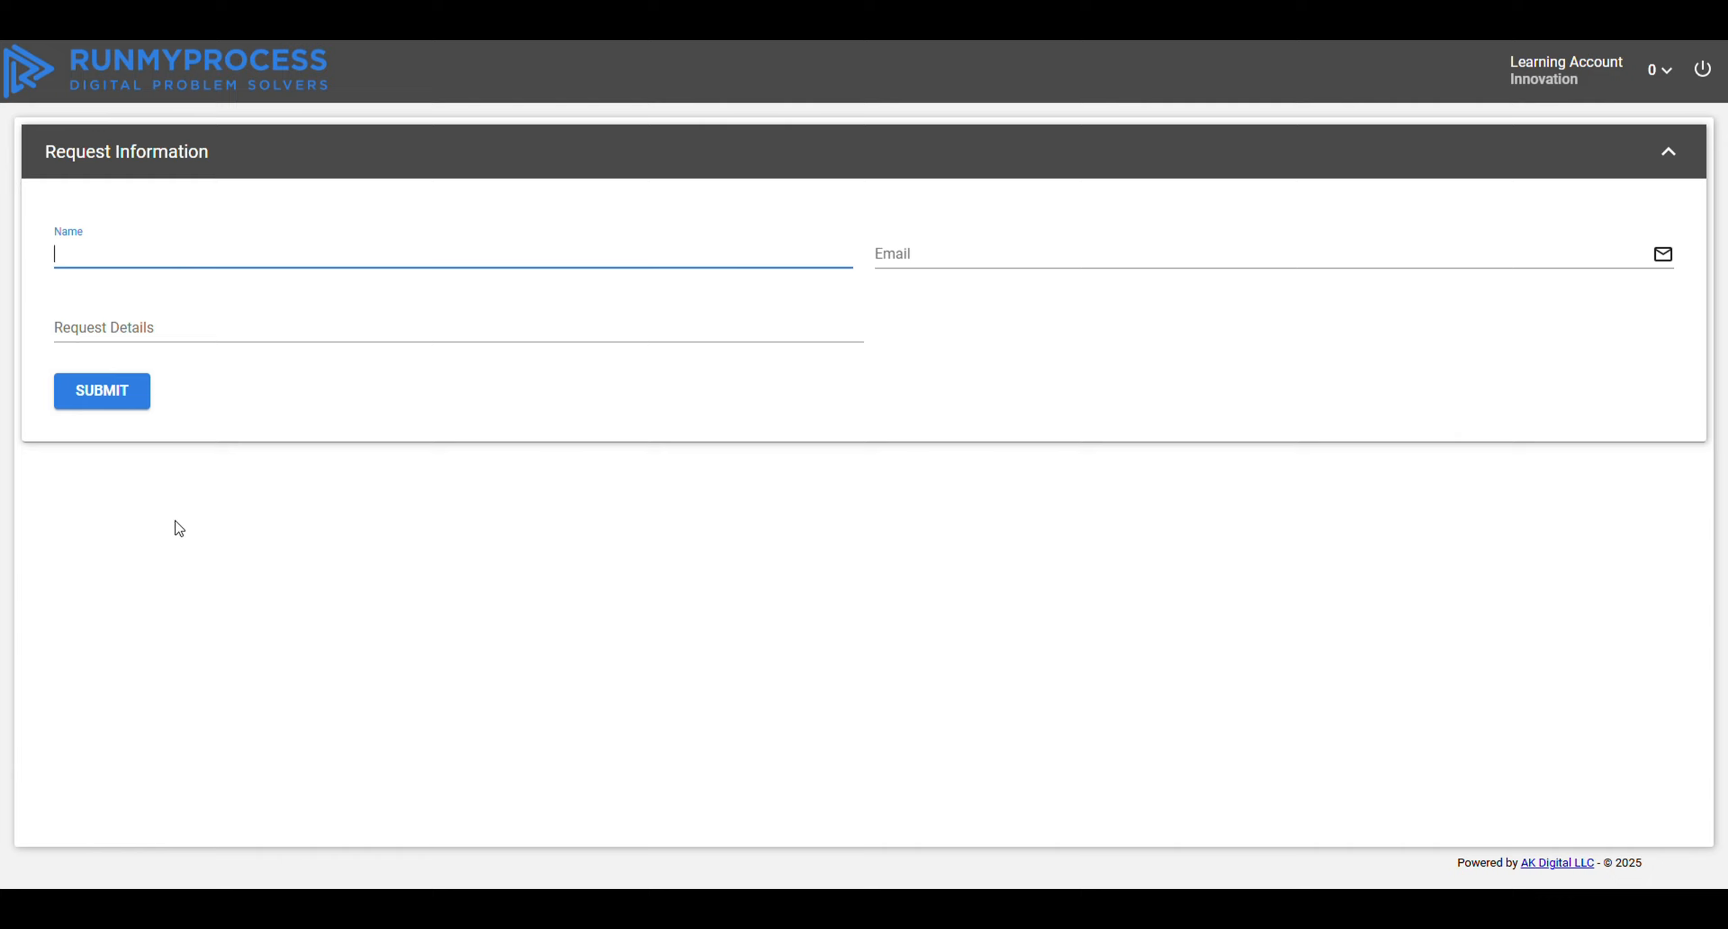
click(940, 270)
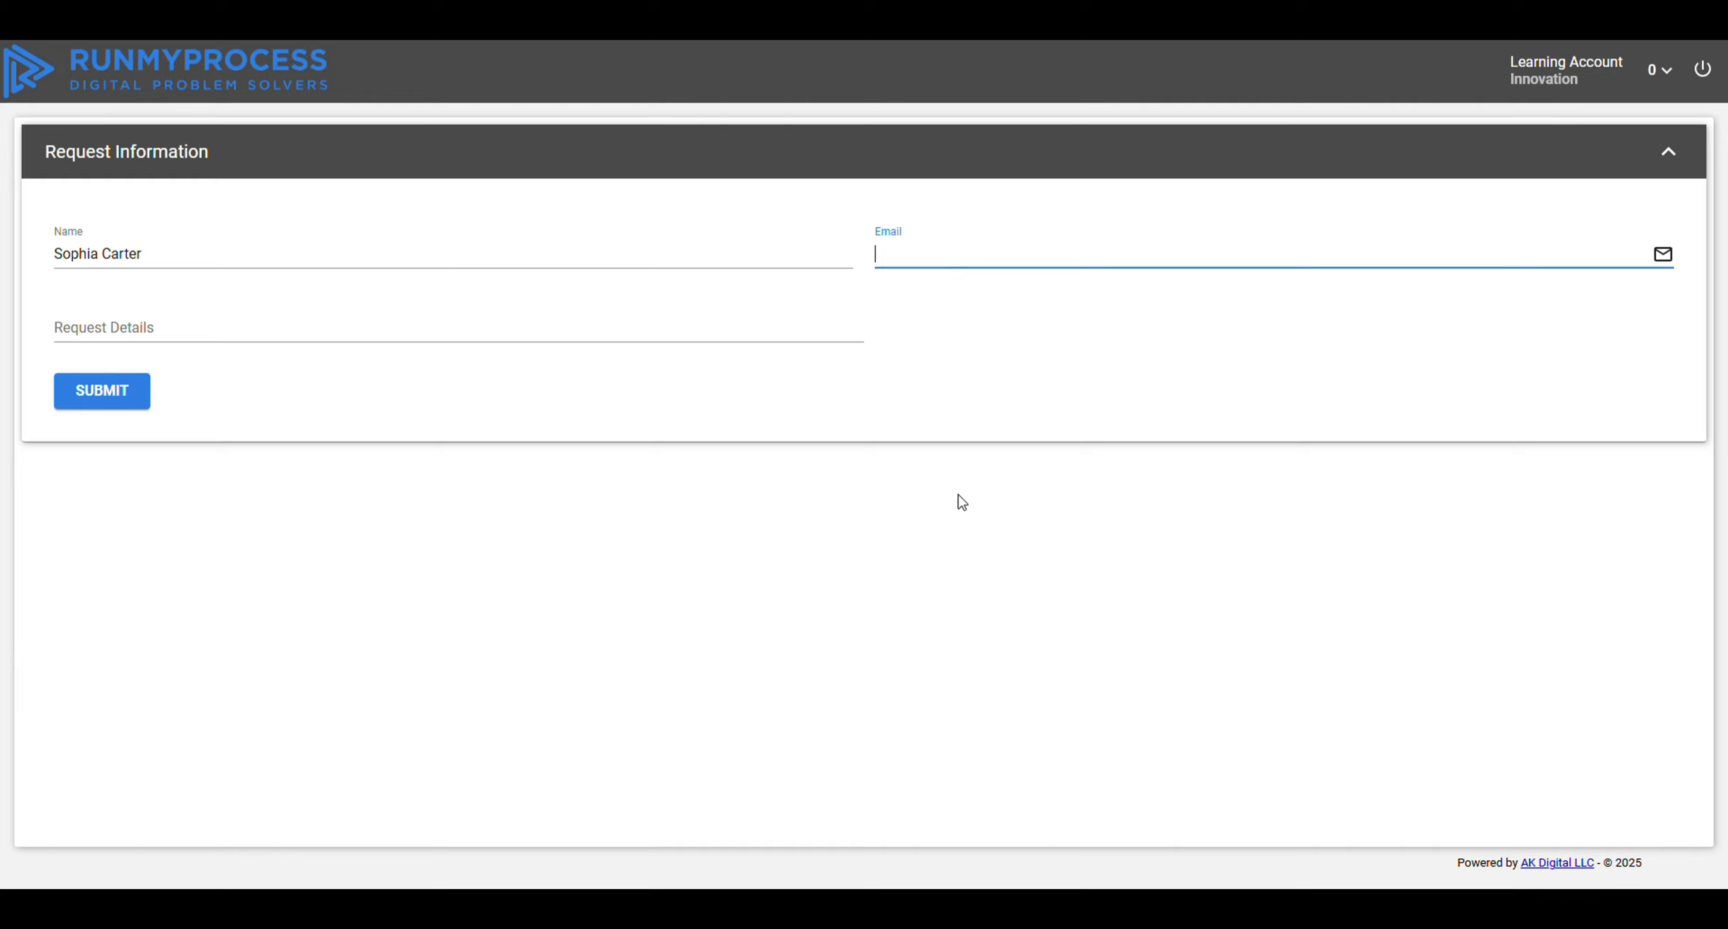
Step: Describe the new laptop purchase request in Request Details and submit the form
click(386, 341)
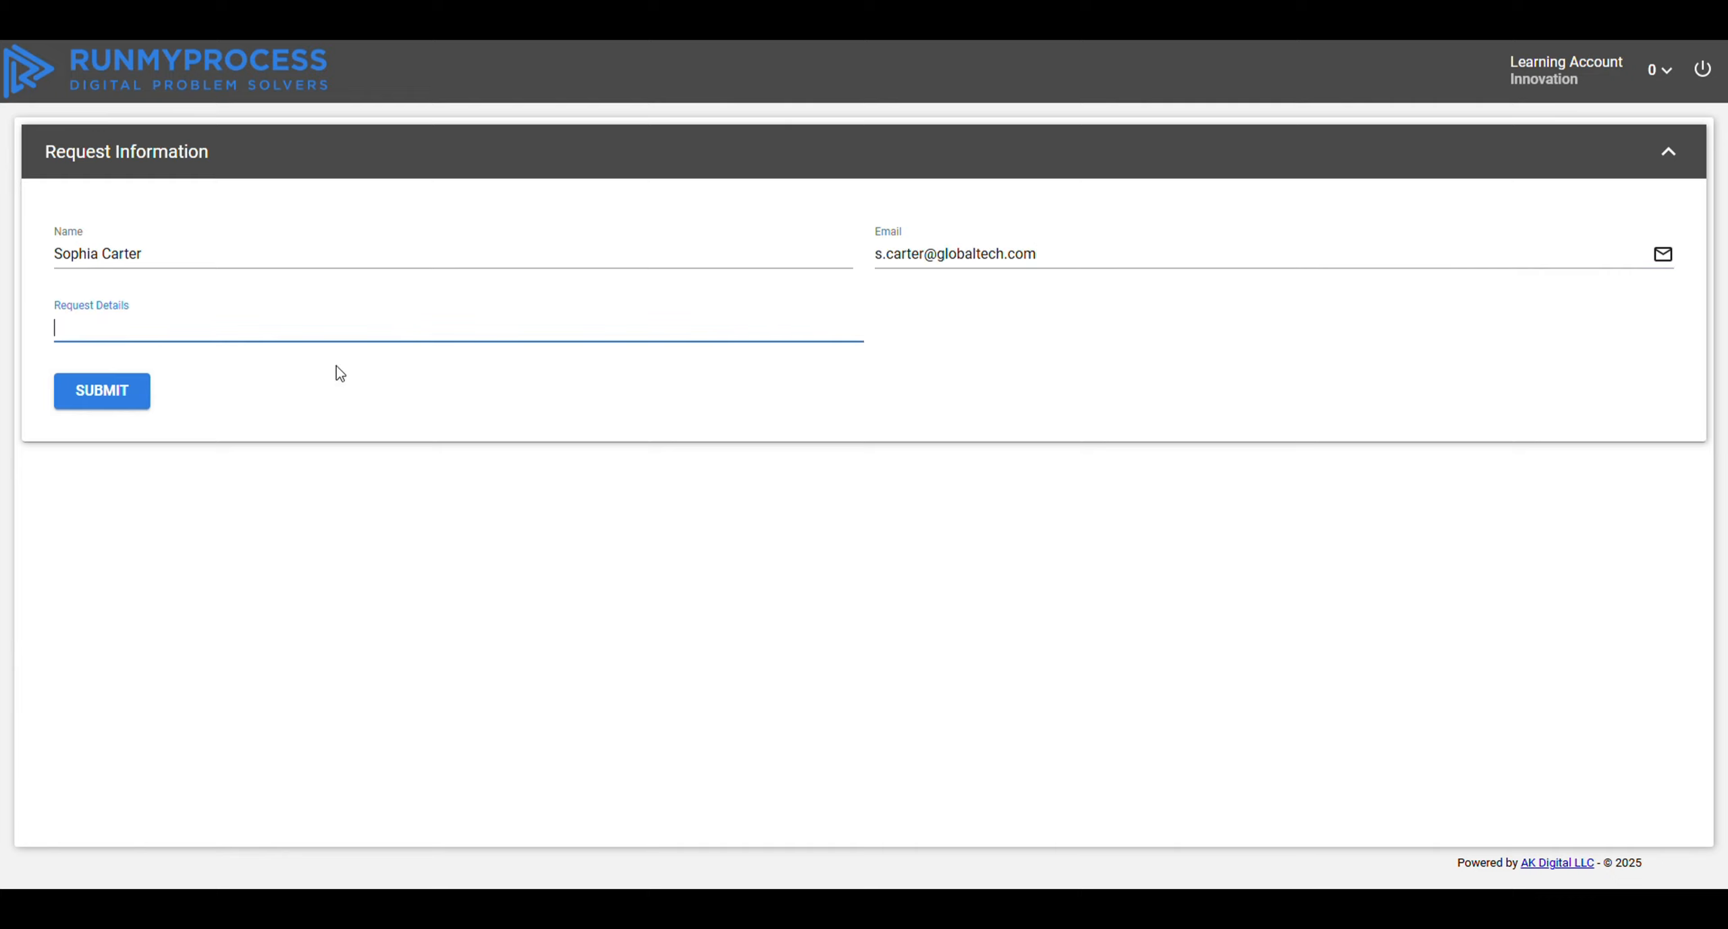
text(Requesting approval for a new laptop purchase. The current laptop is outdated and impacting productivity. Estimated cost: $1,200)
click(628, 361)
click(115, 392)
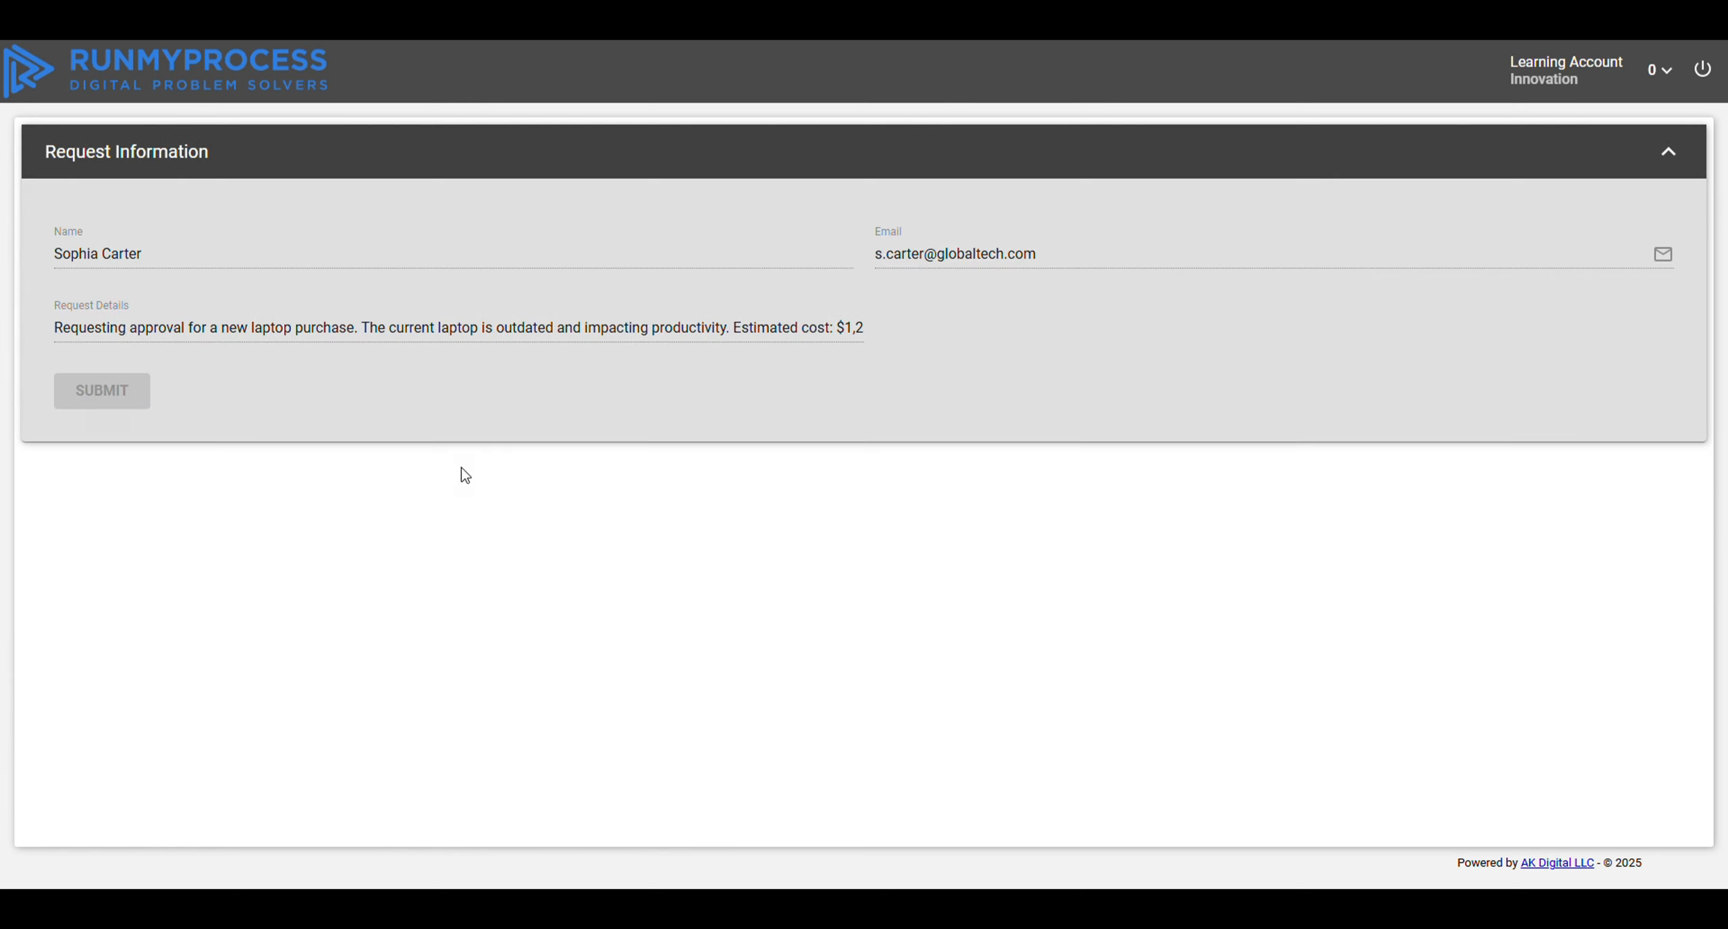